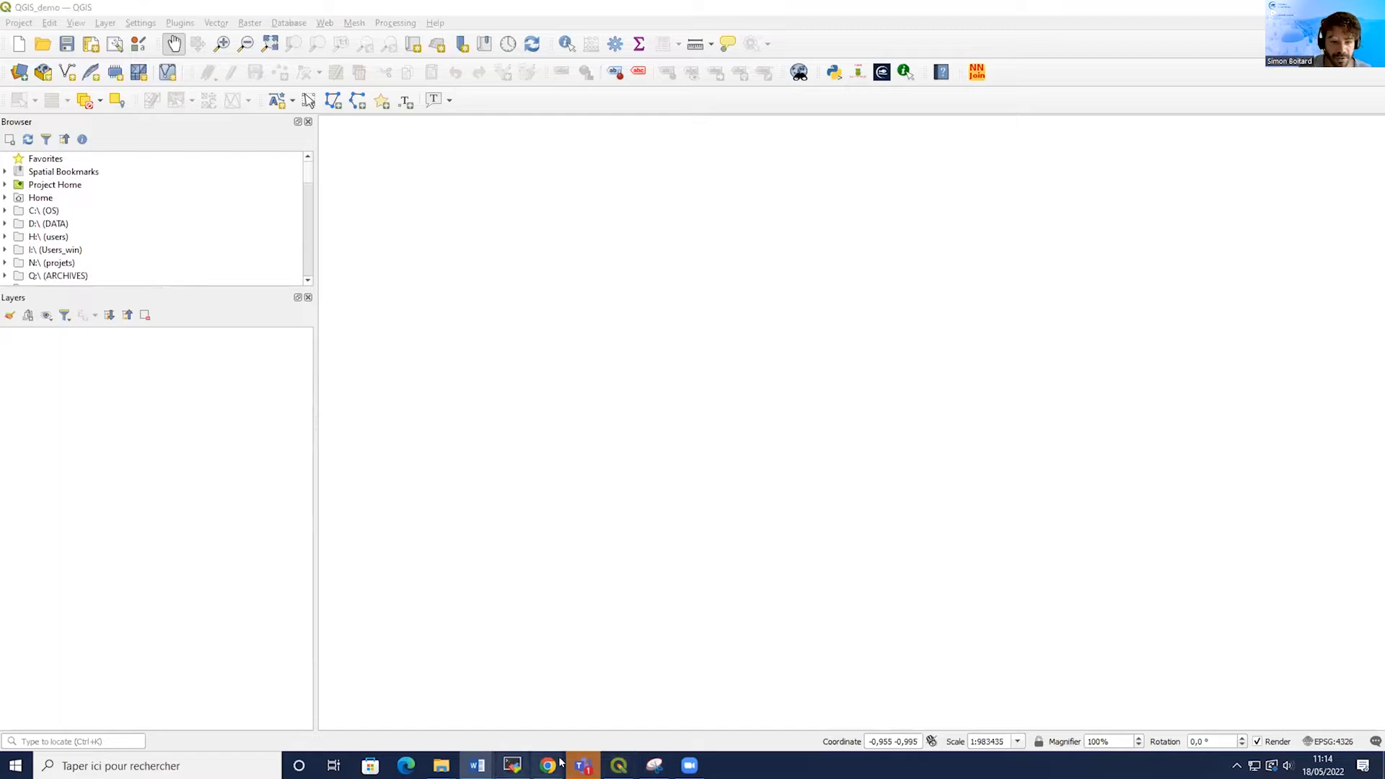
# Review the CMEMS-NetCDF plugin page's software requirements and download links in the browser.
pyautogui.moveTo(548, 766)
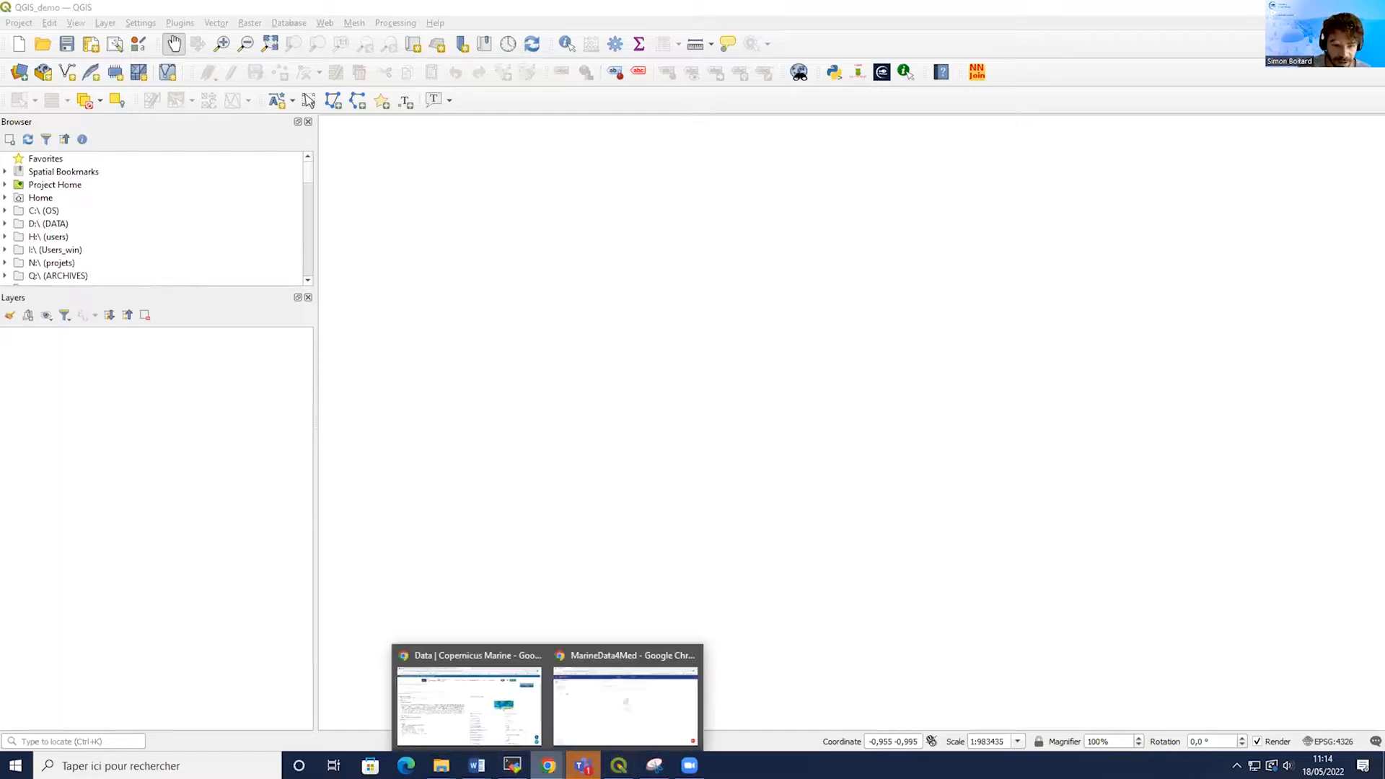
pyautogui.click(469, 698)
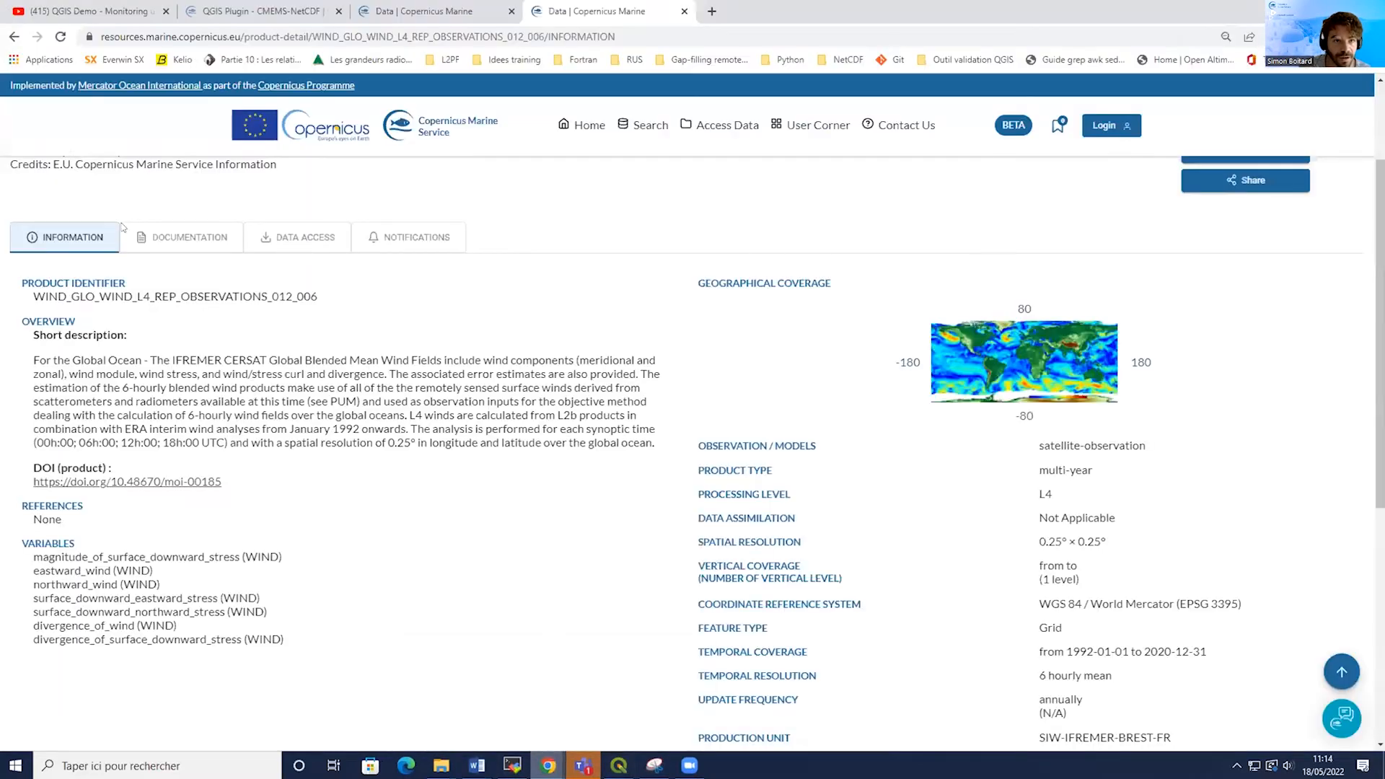
pyautogui.click(250, 11)
pyautogui.click(523, 34)
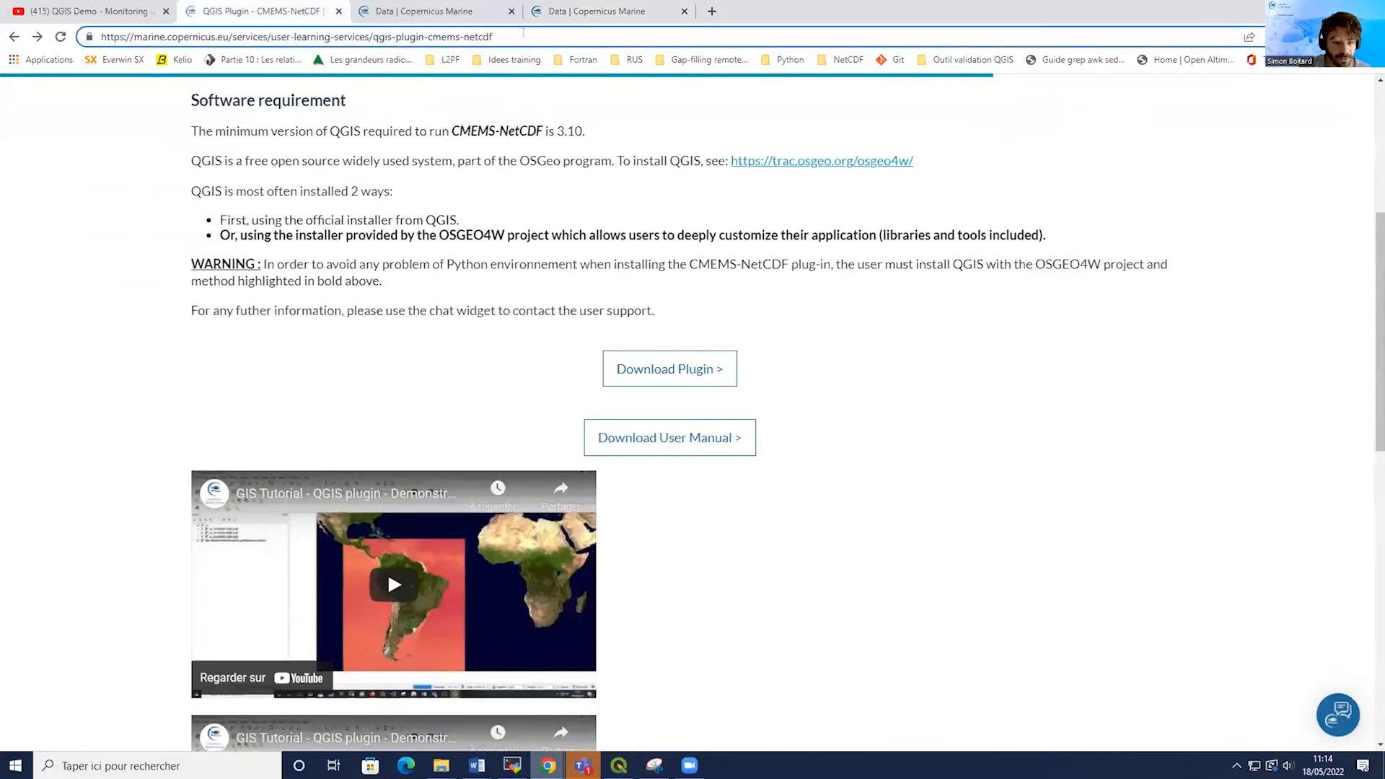
pyautogui.moveTo(483, 35)
pyautogui.mouseDown()
pyautogui.moveTo(96, 37)
pyautogui.moveTo(498, 38)
pyautogui.mouseUp()
pyautogui.click(178, 33)
pyautogui.click(596, 189)
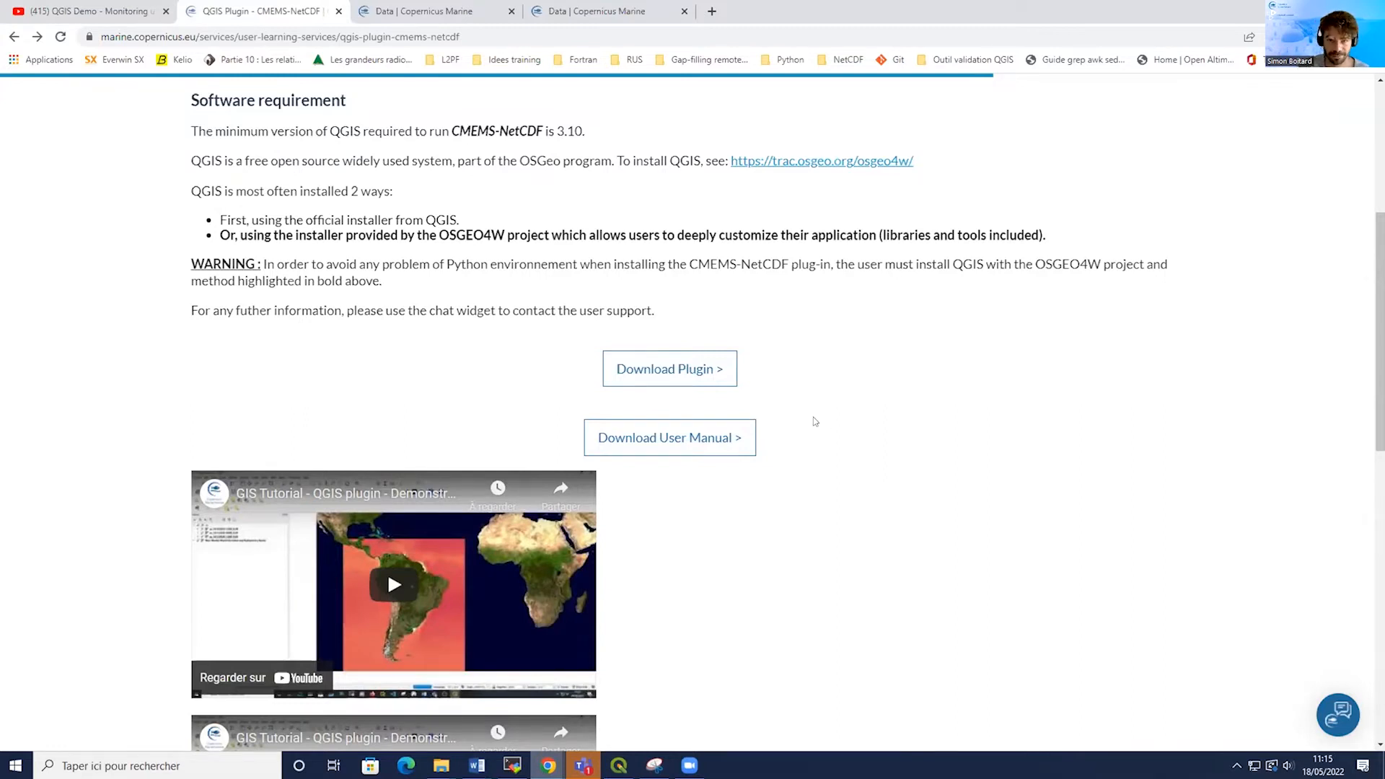
pyautogui.click(1301, 10)
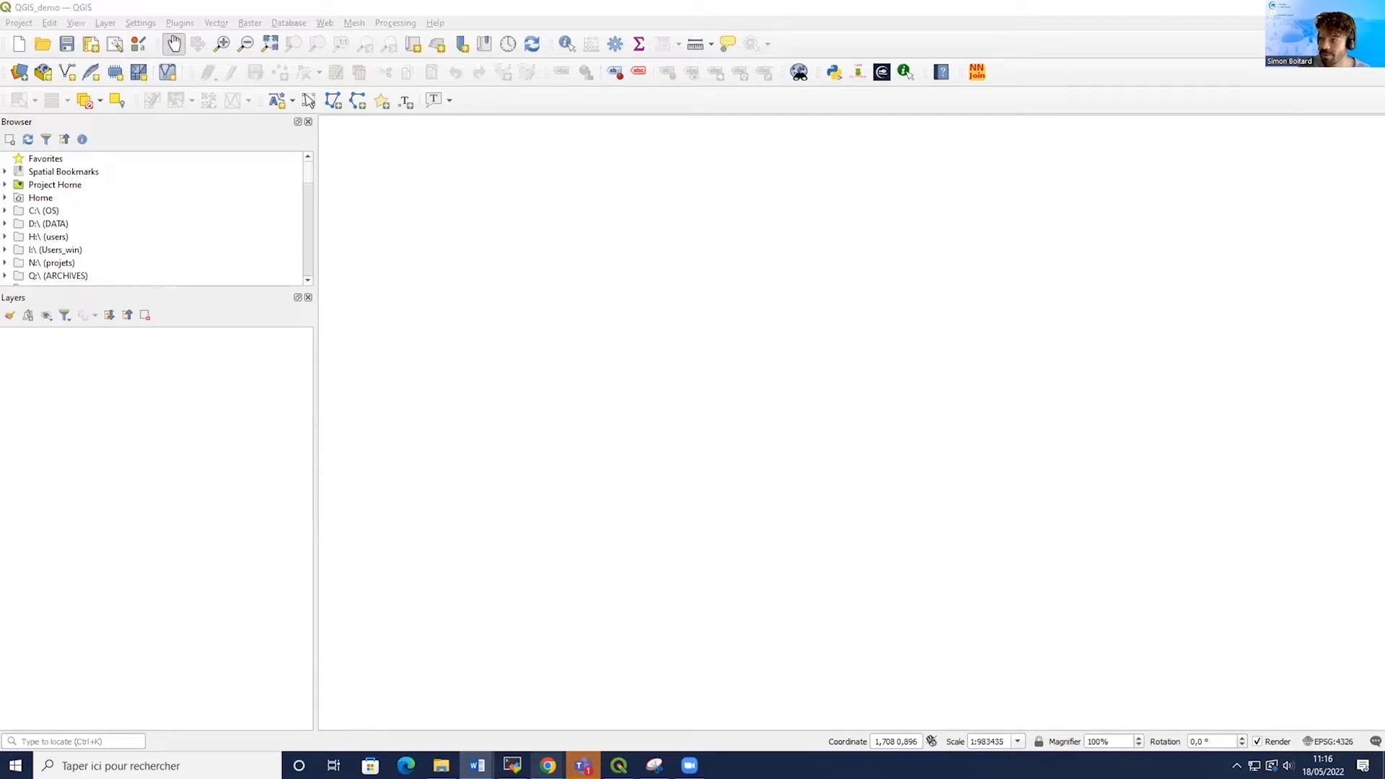
# Examine the Mediterranean Sea Waves Reanalysis product's identifier, spatial resolution and temporal resolution.
pyautogui.moveTo(537, 763)
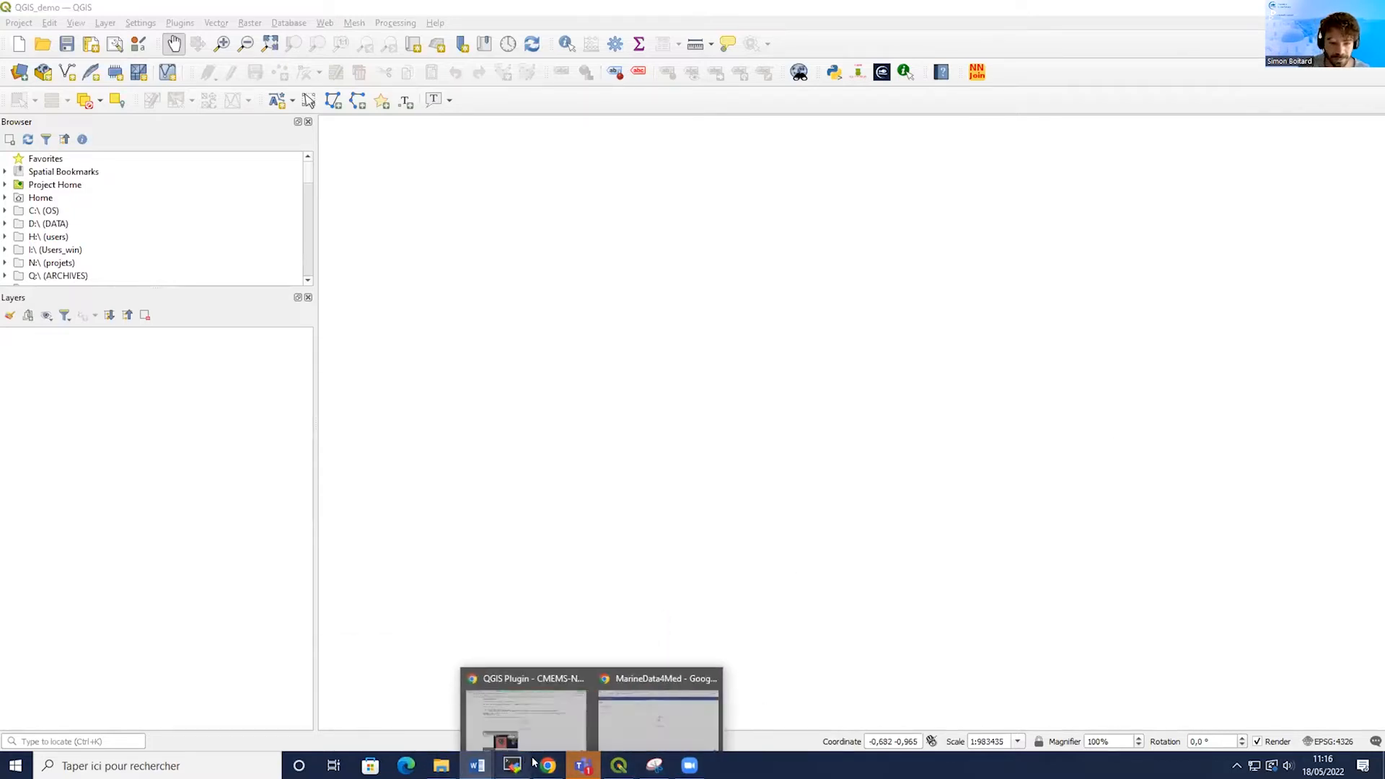
pyautogui.click(525, 711)
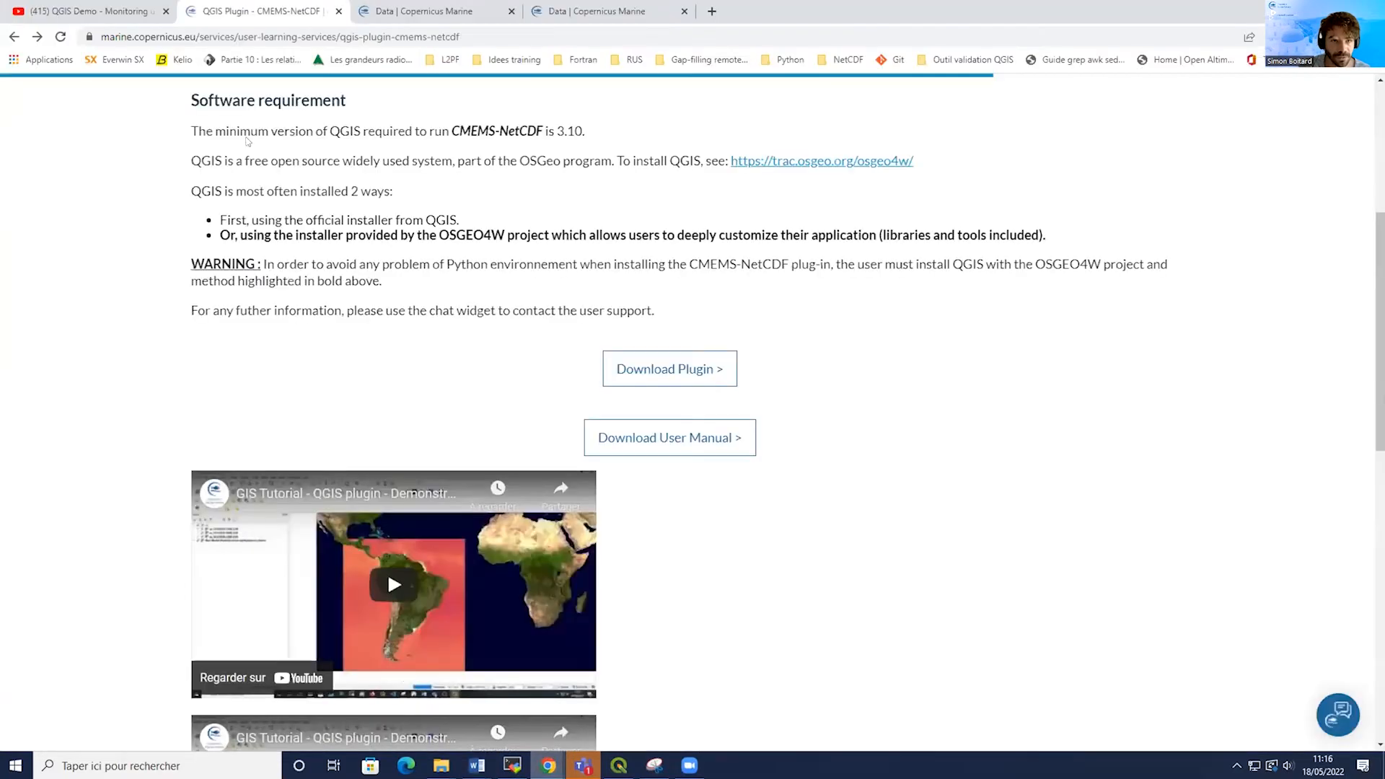
pyautogui.click(383, 7)
pyautogui.scroll(3, 355, 388)
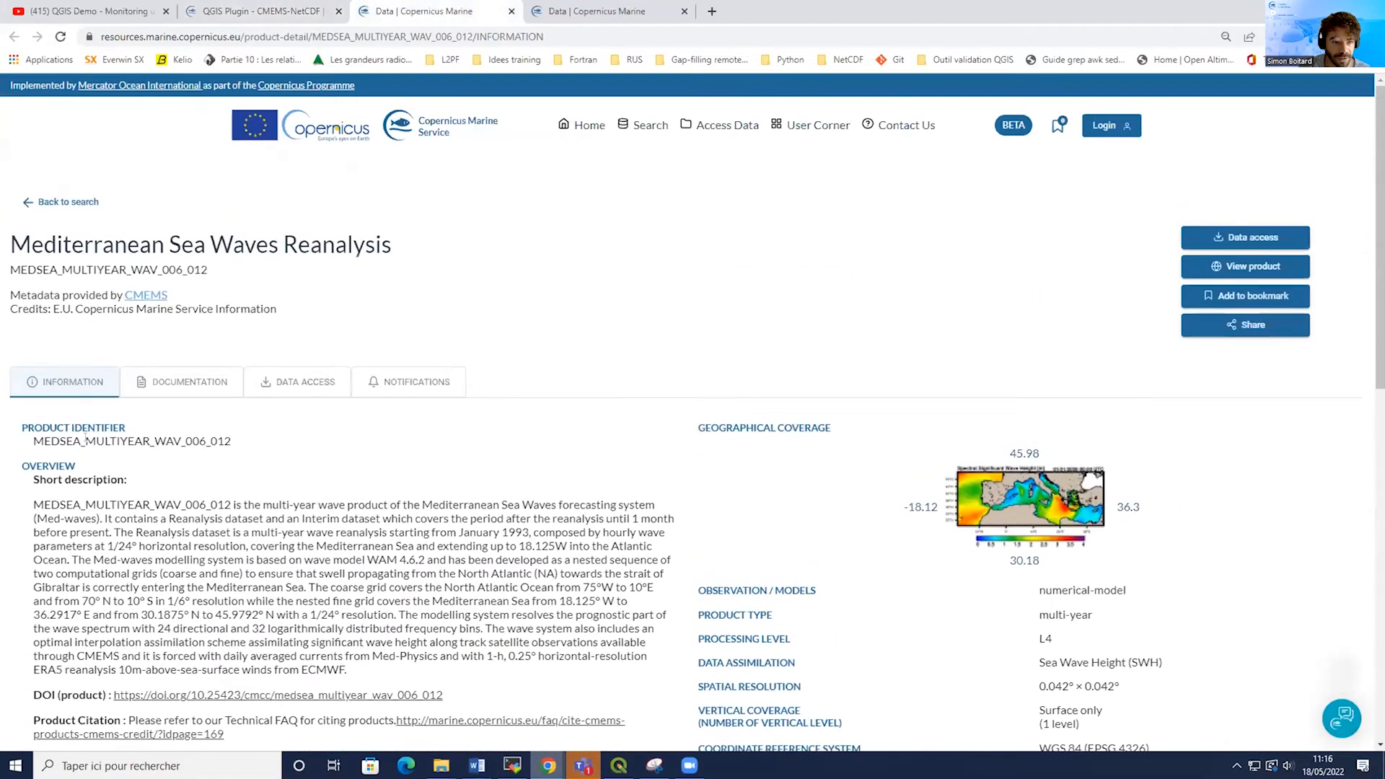
pyautogui.moveTo(33, 441); pyautogui.dragTo(236, 438)
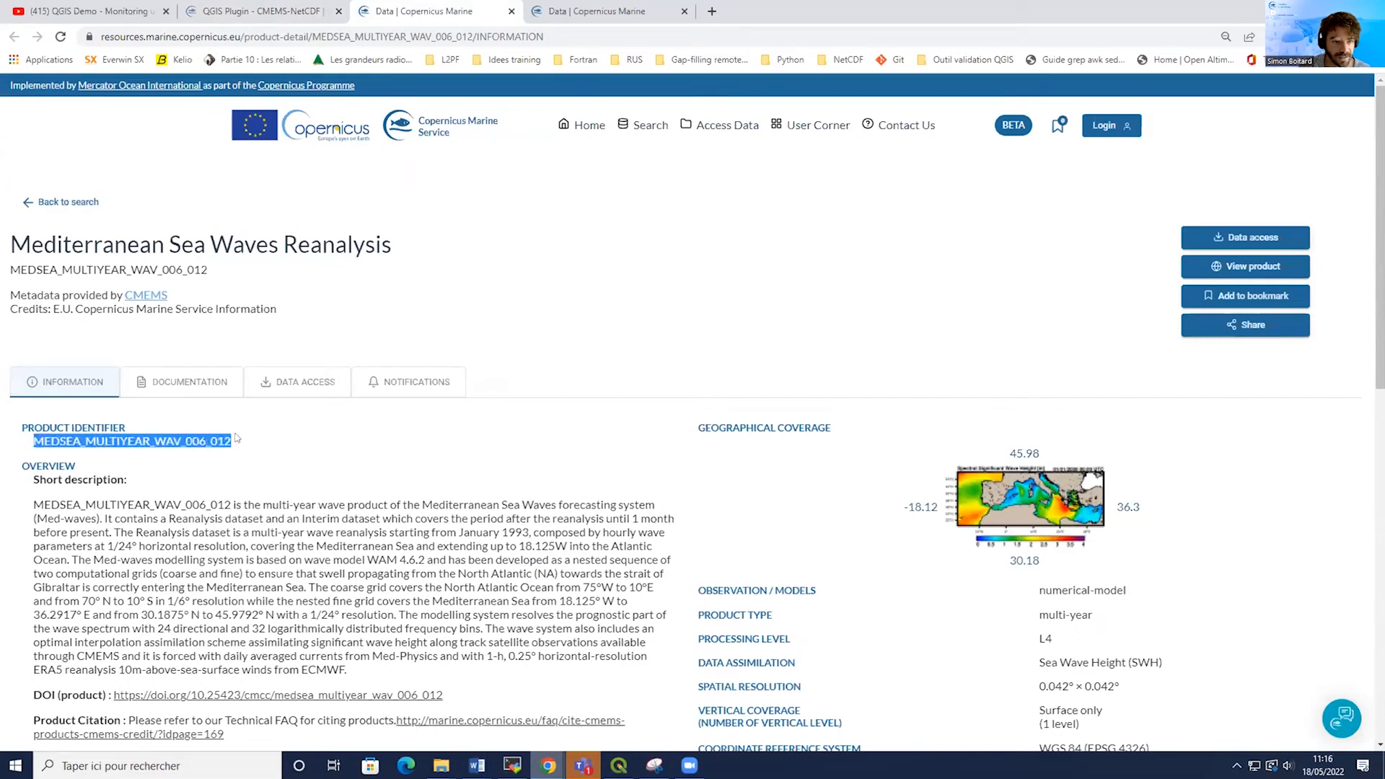
pyautogui.click(269, 467)
pyautogui.scroll(-3, 269, 466)
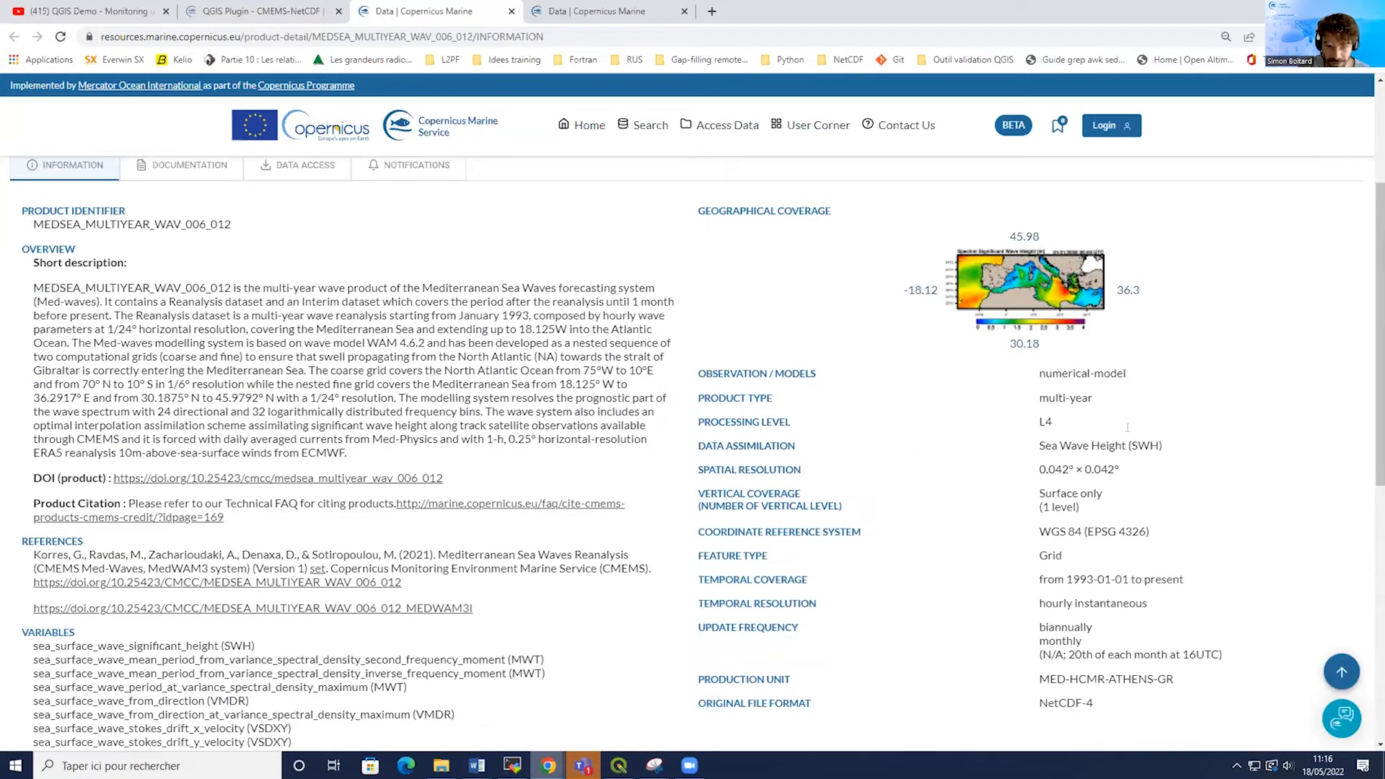
pyautogui.moveTo(1046, 470); pyautogui.dragTo(1140, 467)
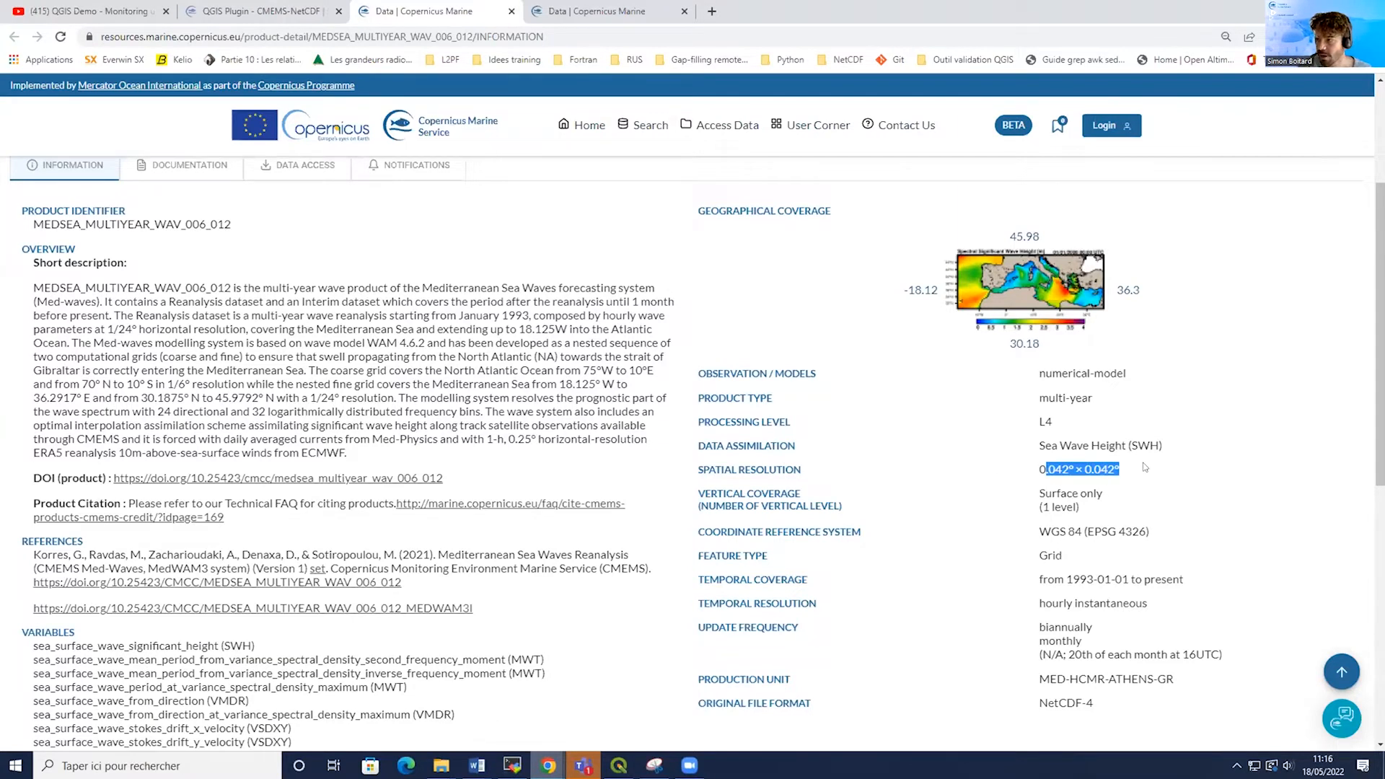
pyautogui.click(1149, 604)
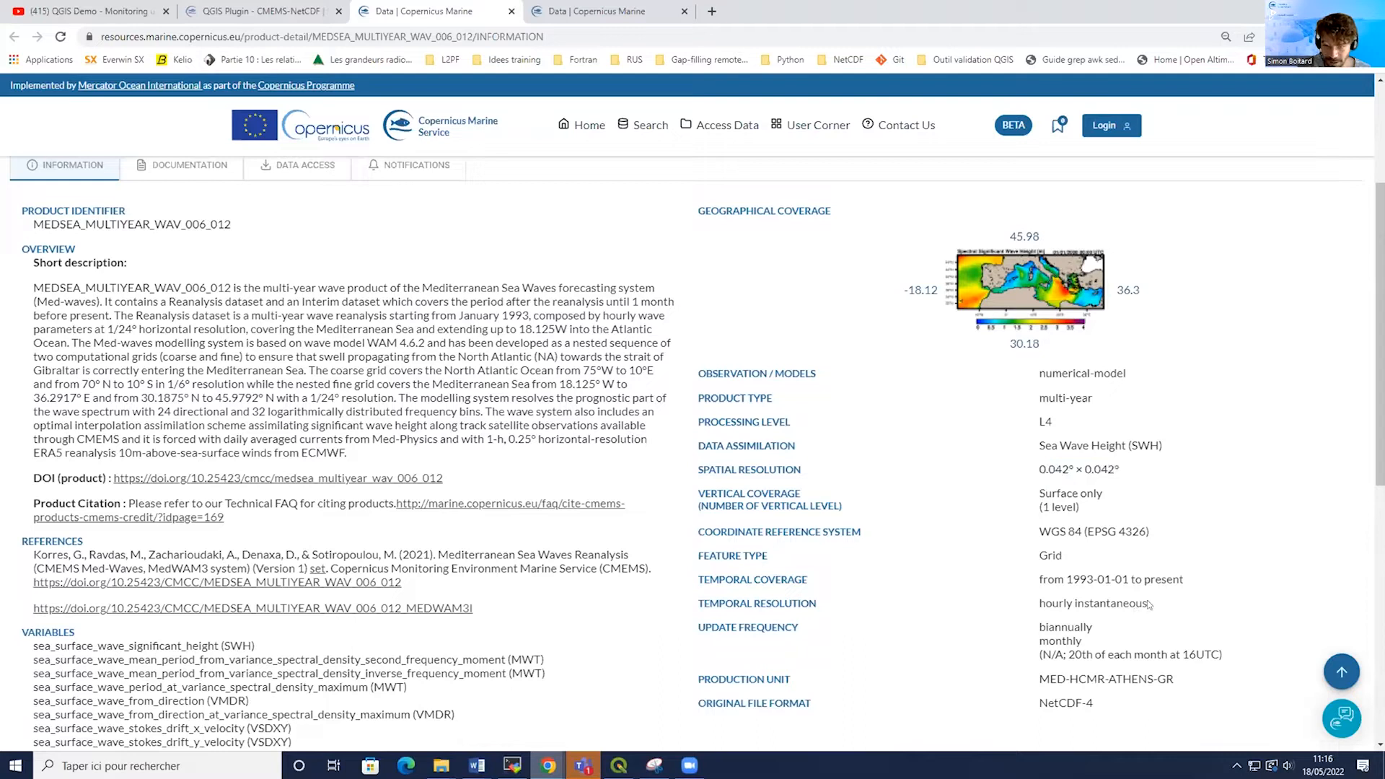
pyautogui.moveTo(1149, 604); pyautogui.dragTo(1032, 598)
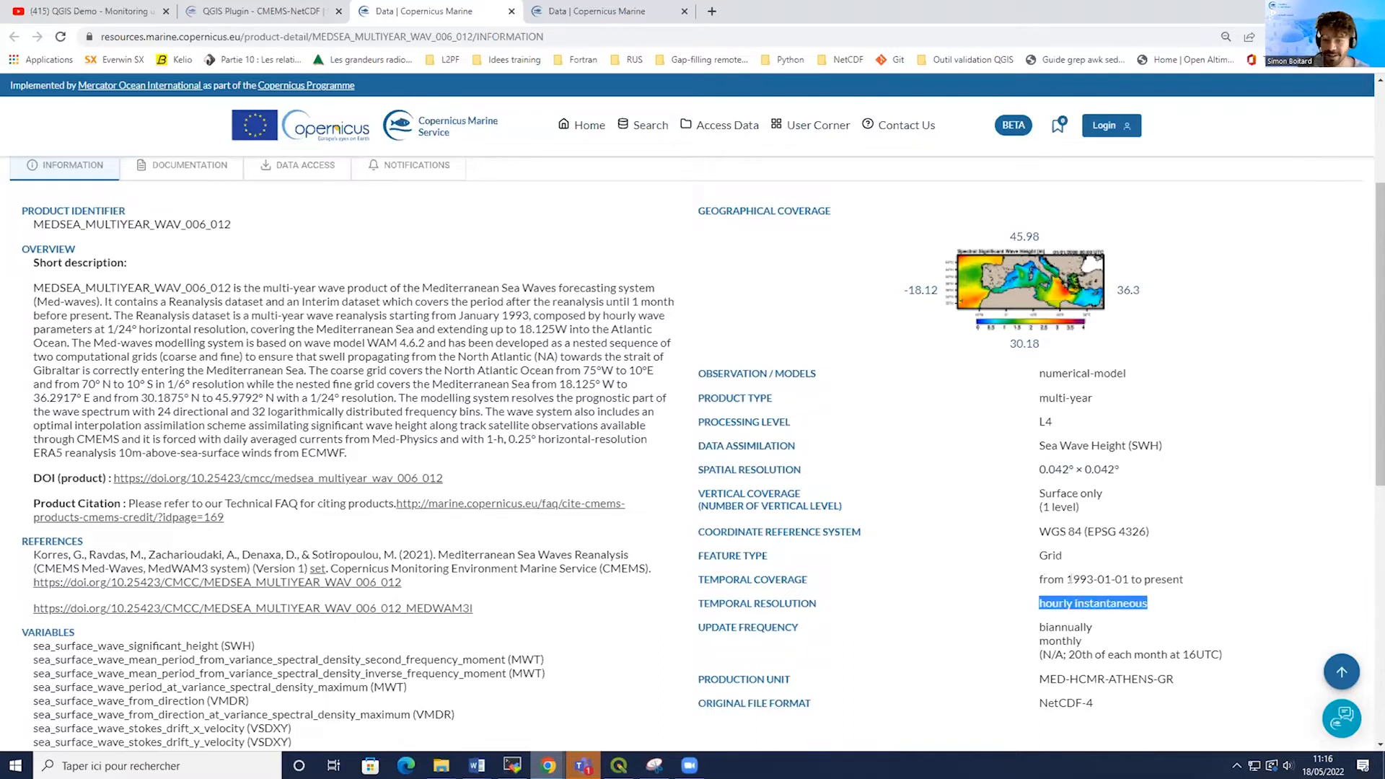
pyautogui.scroll(-1, 1069, 580)
pyautogui.scroll(2, 1053, 432)
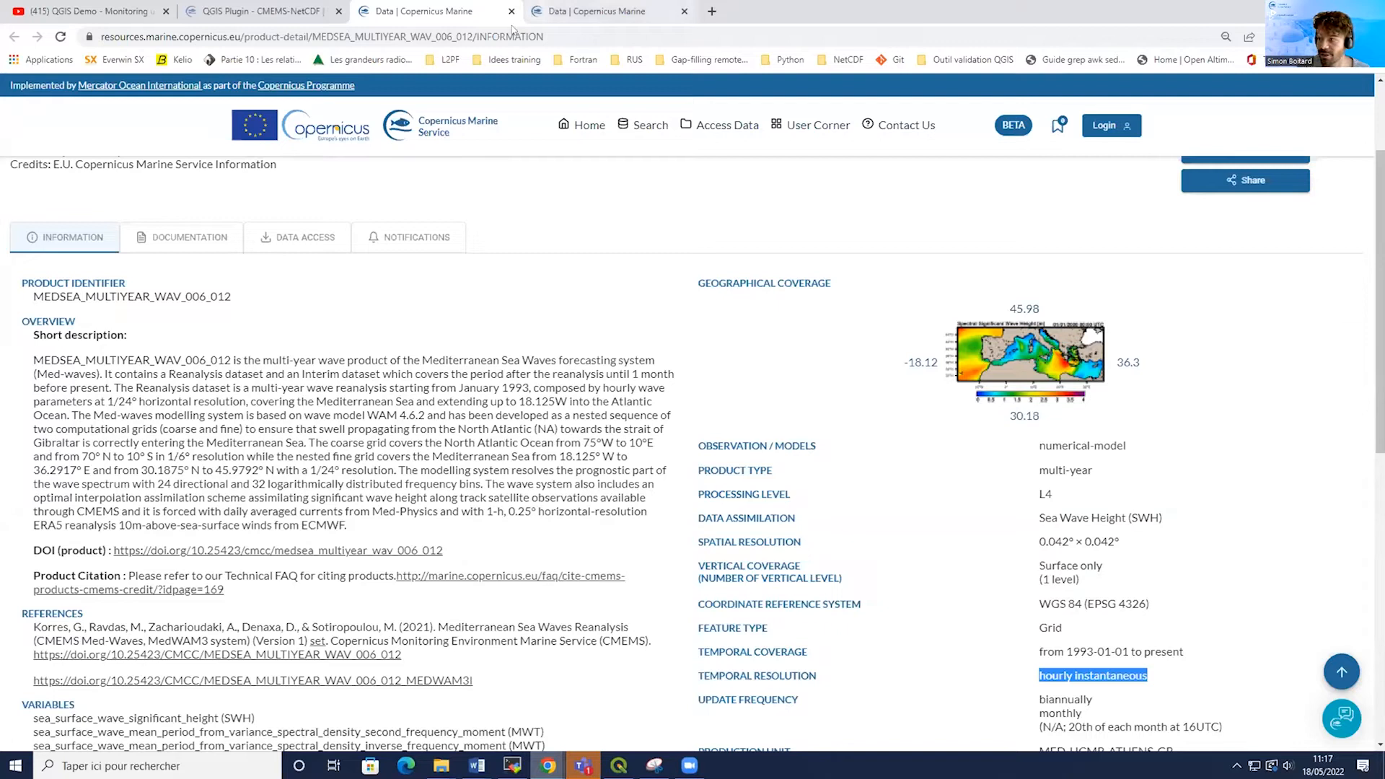
# Examine the Global Ocean Wind L4 product's identifier, spatial resolution and temporal resolution.
pyautogui.hotkey('ctrl', 'Tab')
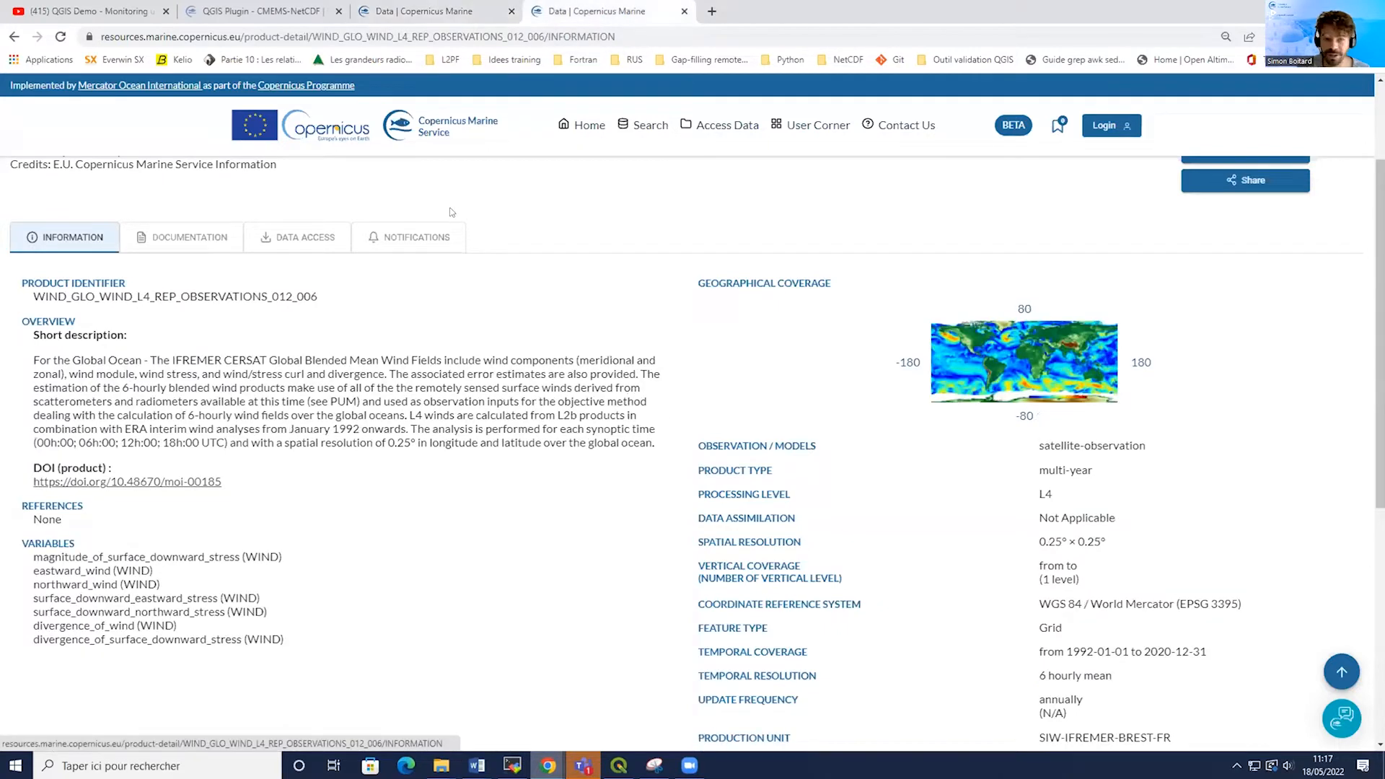
pyautogui.moveTo(32, 296); pyautogui.dragTo(328, 296)
pyautogui.scroll(2, 328, 296)
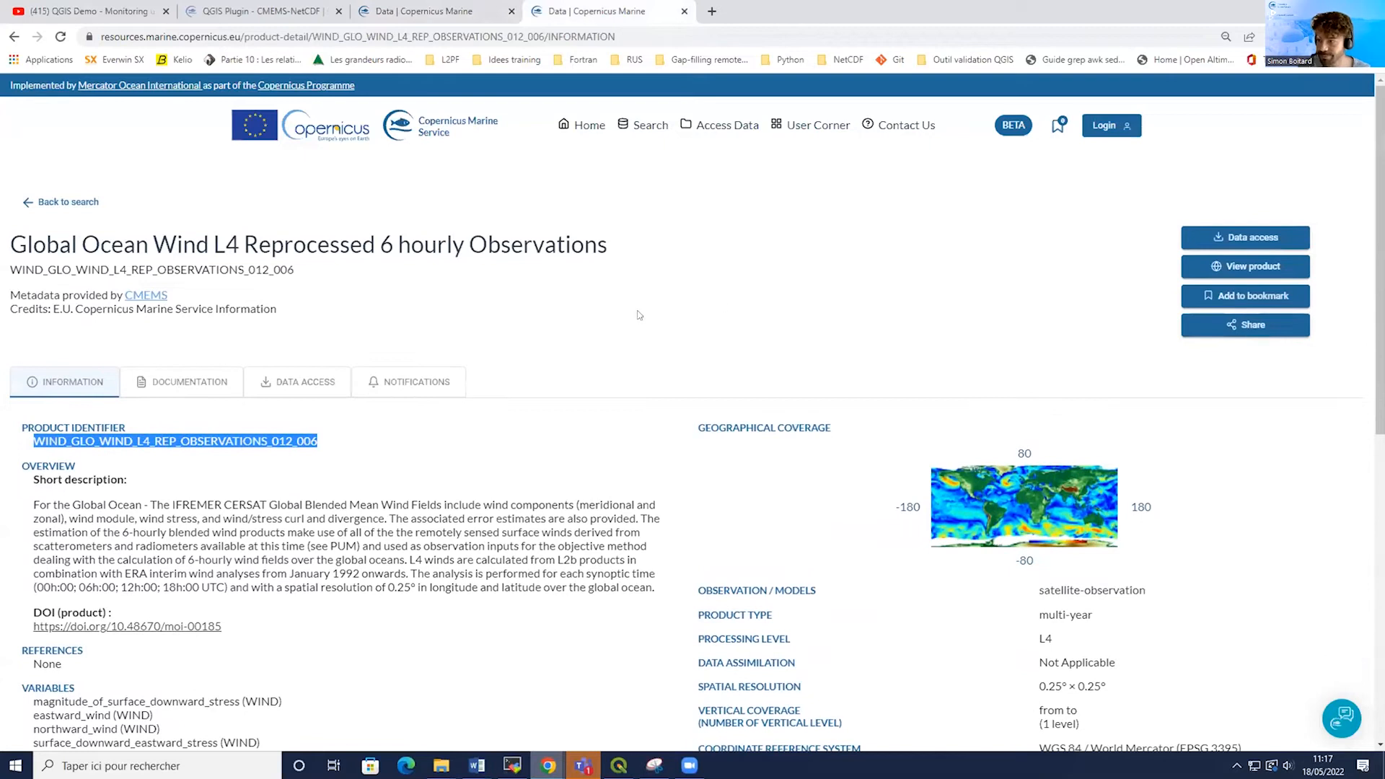
pyautogui.scroll(-1, 1172, 641)
pyautogui.click(1113, 619)
pyautogui.moveTo(1113, 619); pyautogui.dragTo(721, 614)
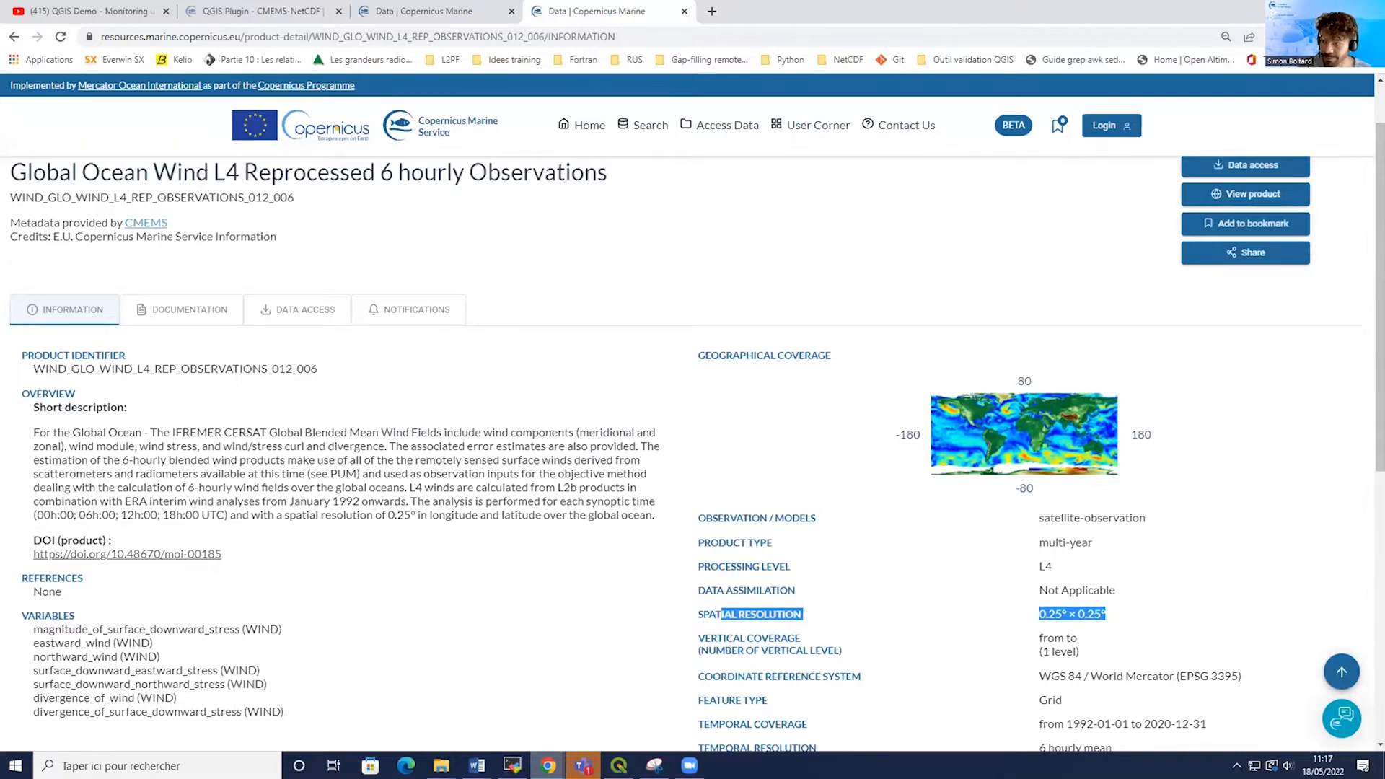
pyautogui.scroll(-2, 1081, 505)
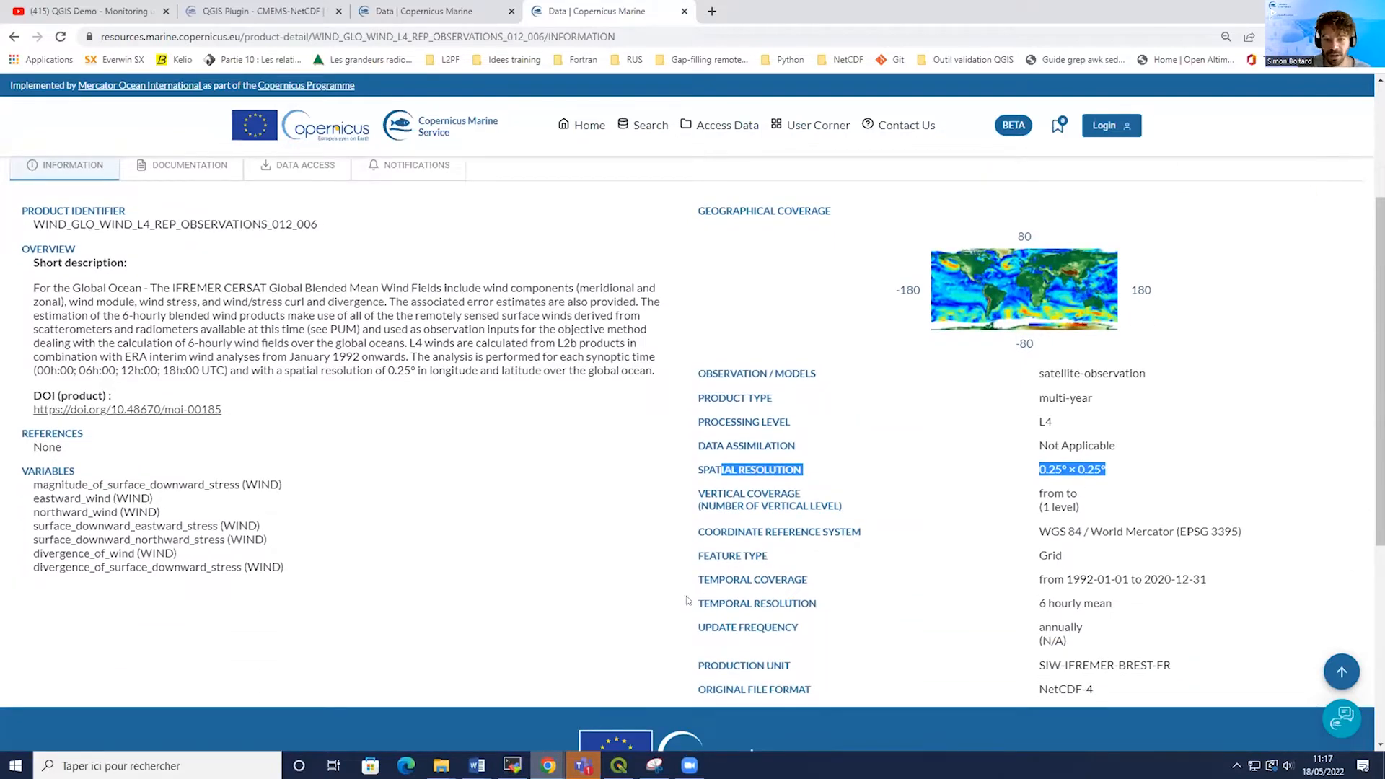
pyautogui.moveTo(691, 603); pyautogui.dragTo(1138, 608)
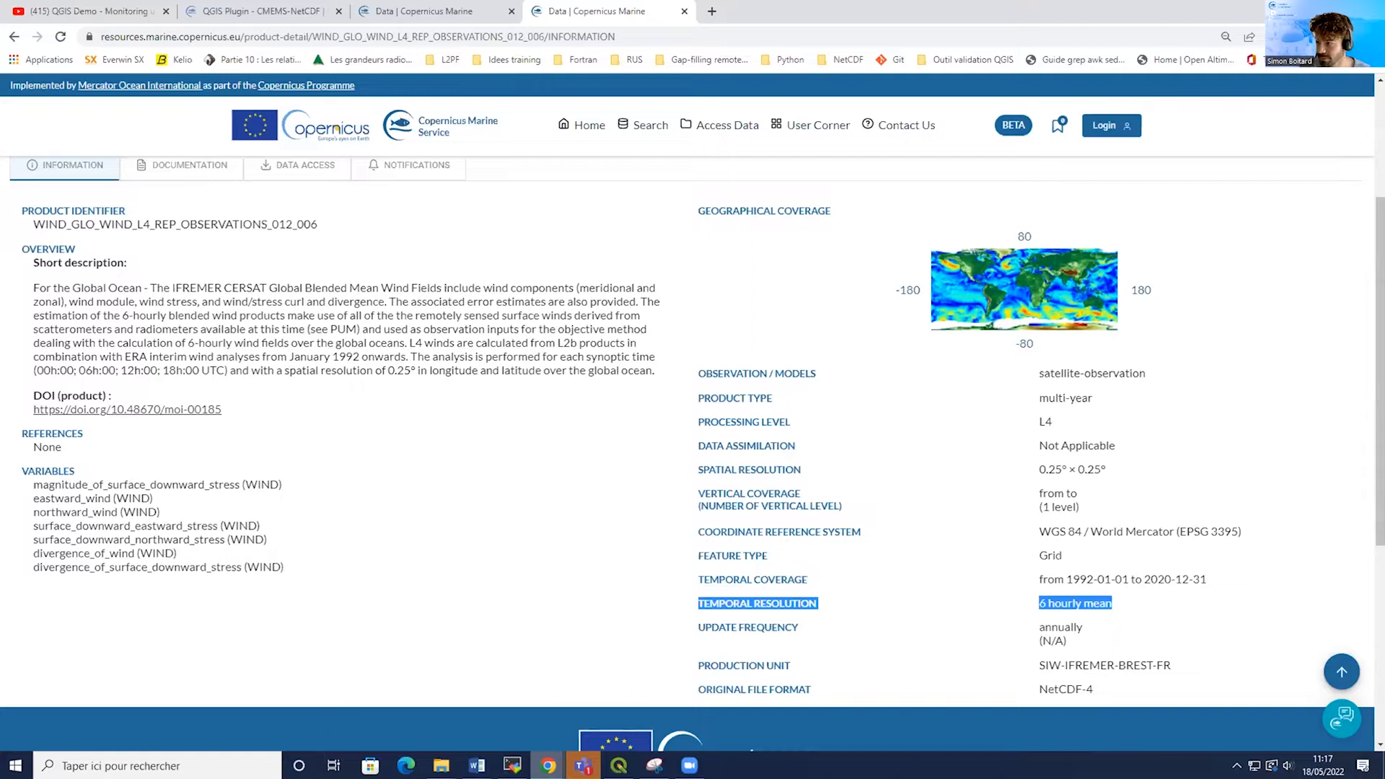
pyautogui.scroll(3, 310, 356)
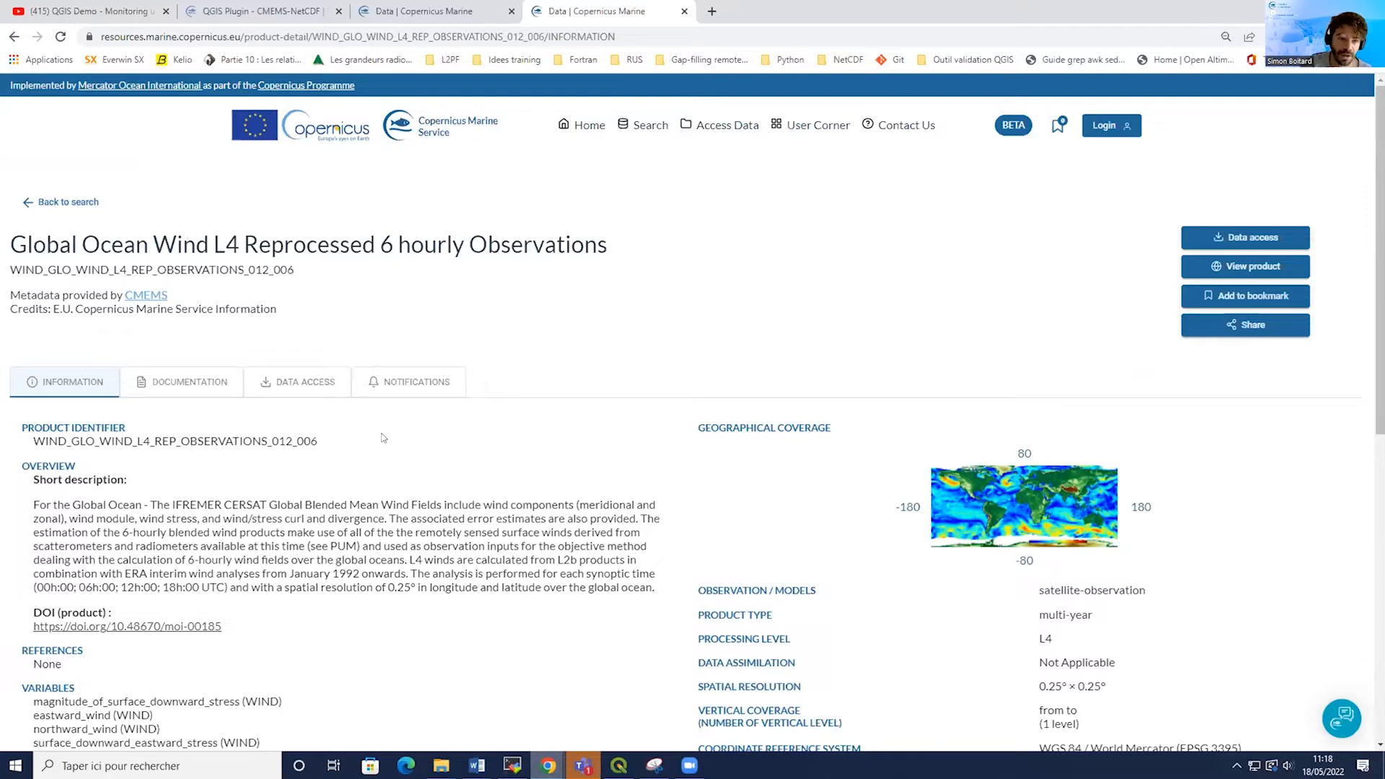
# Check the wind product's data access options, return to its information page, and switch back to QGIS.
pyautogui.click(298, 389)
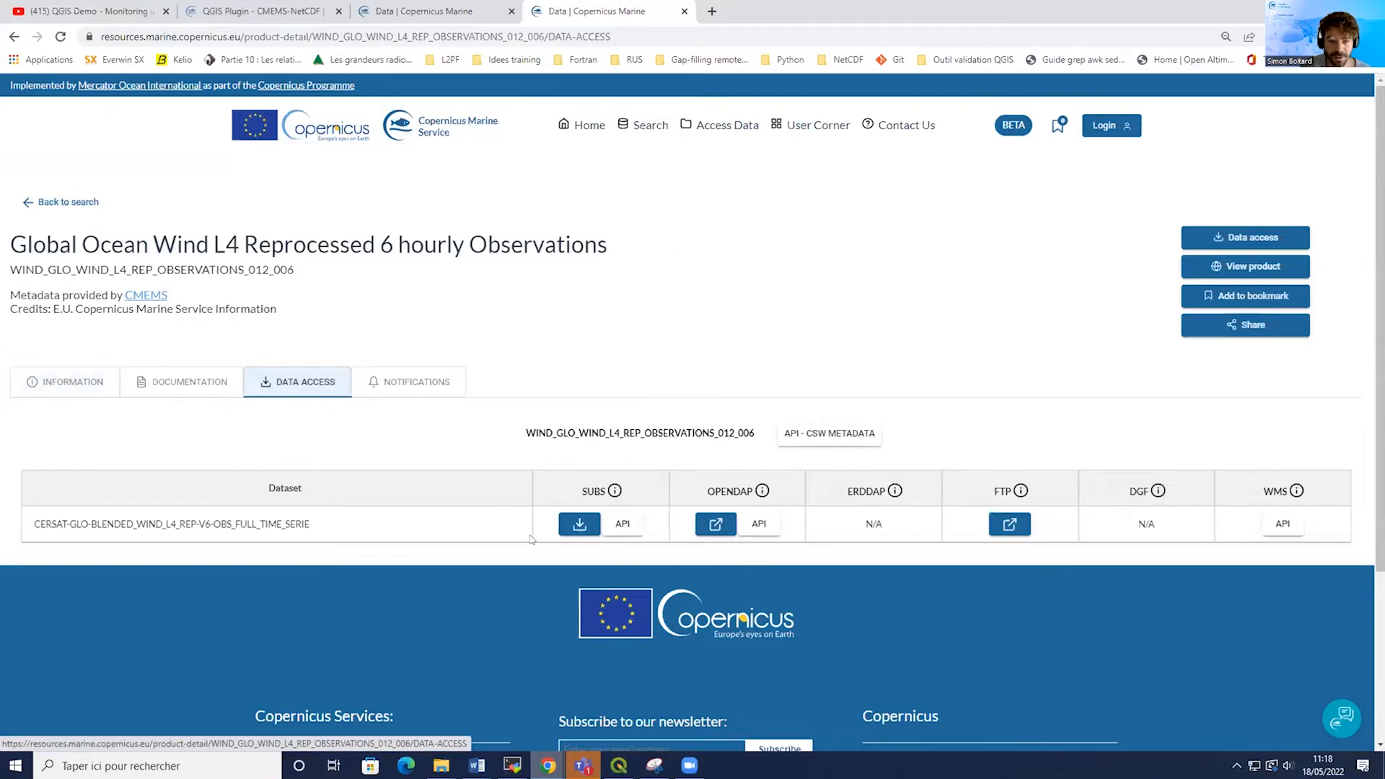
pyautogui.click(43, 389)
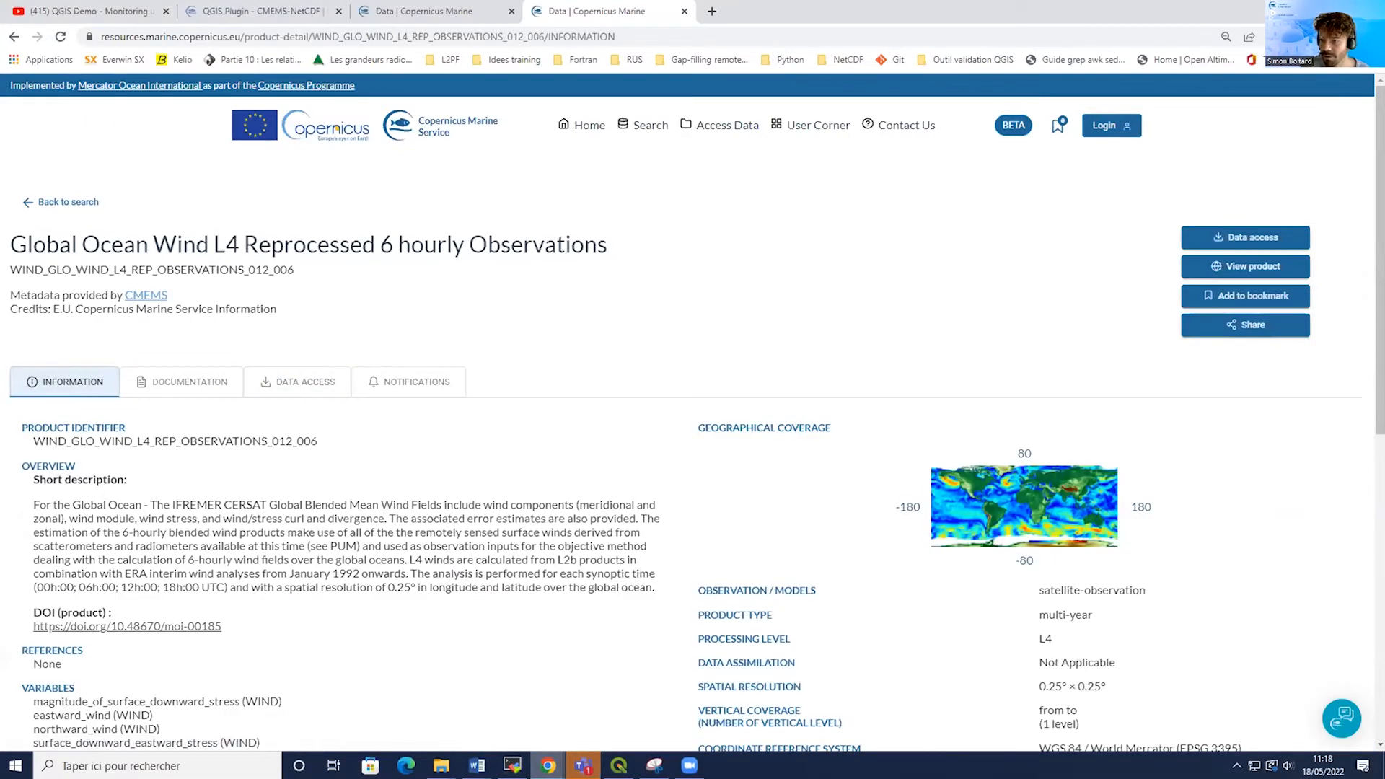
pyautogui.hotkey('alt', 'Tab')
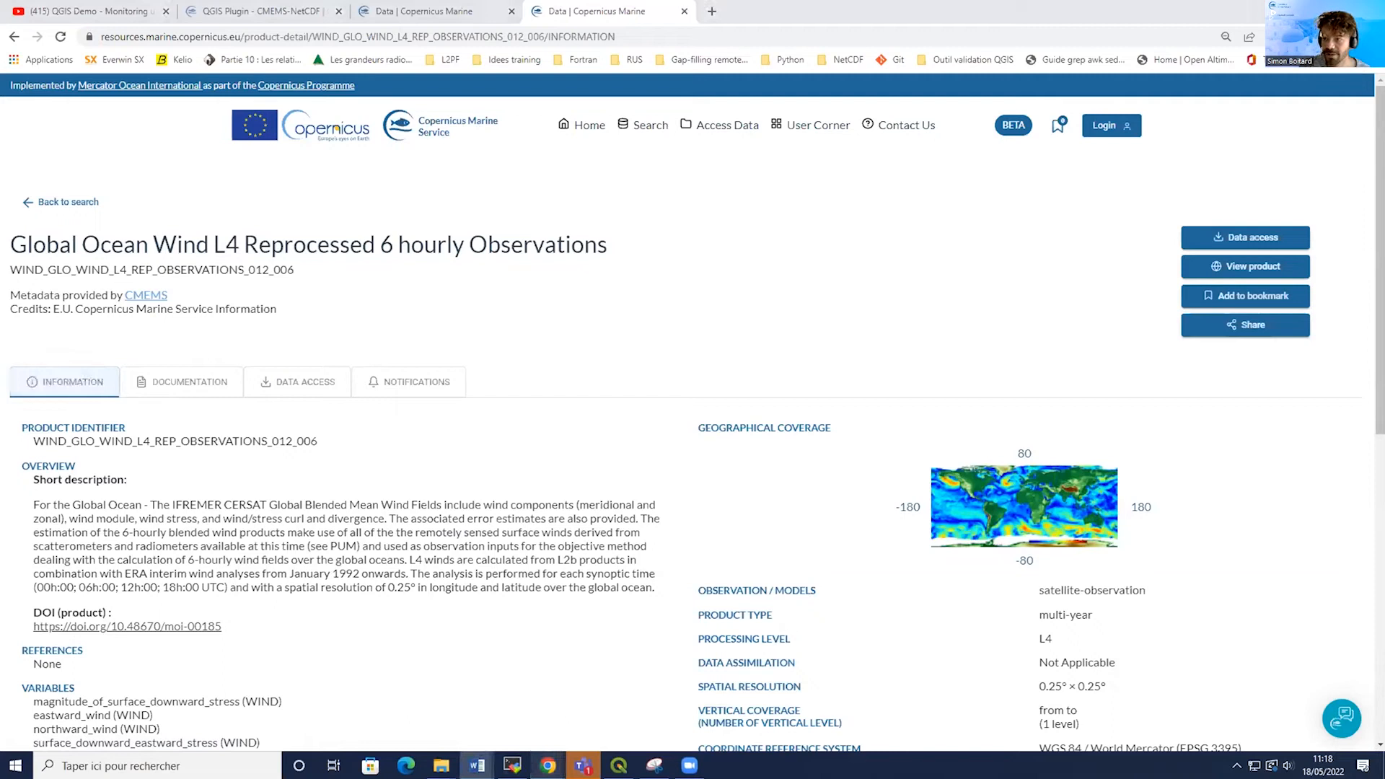
pyautogui.moveTo(620, 765)
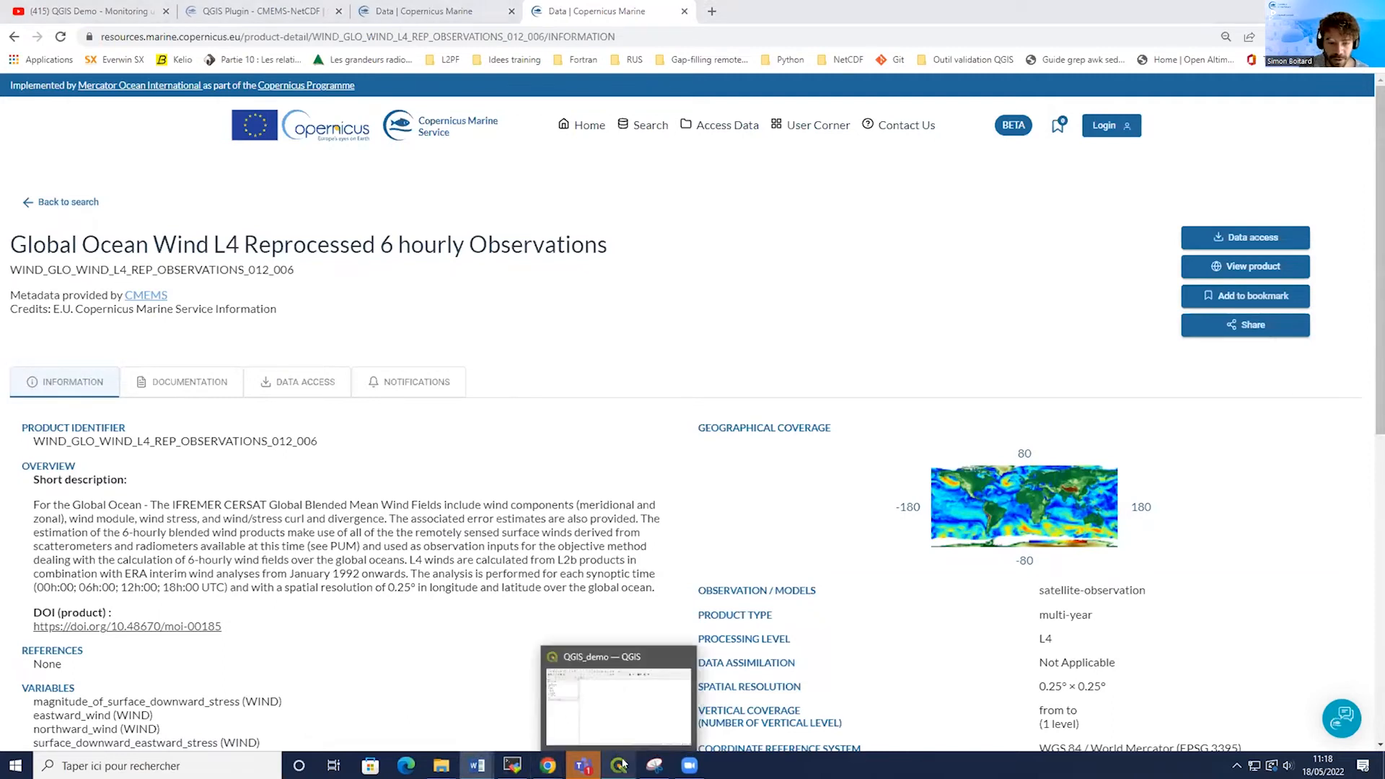
pyautogui.click(616, 716)
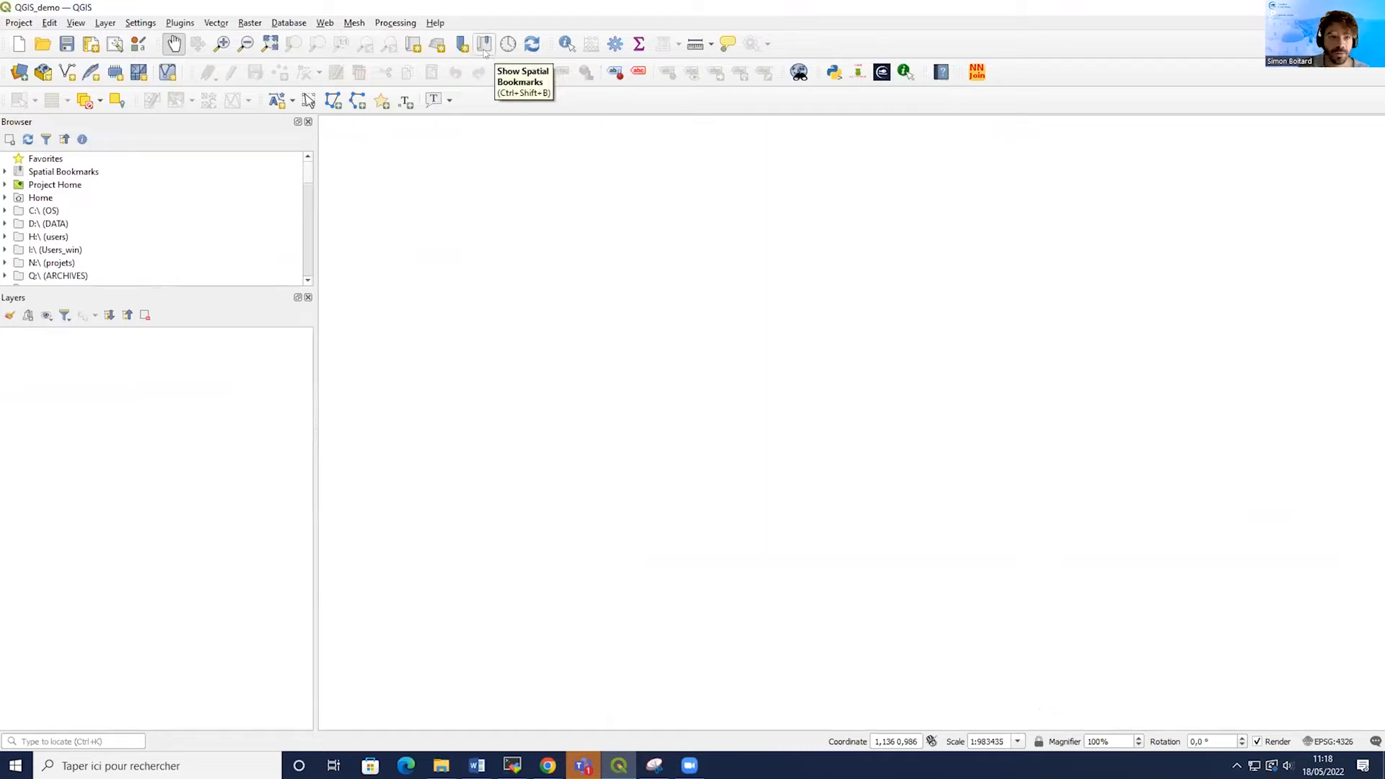
# Open the plugin manager's Install from ZIP page and close it again.
pyautogui.click(181, 23)
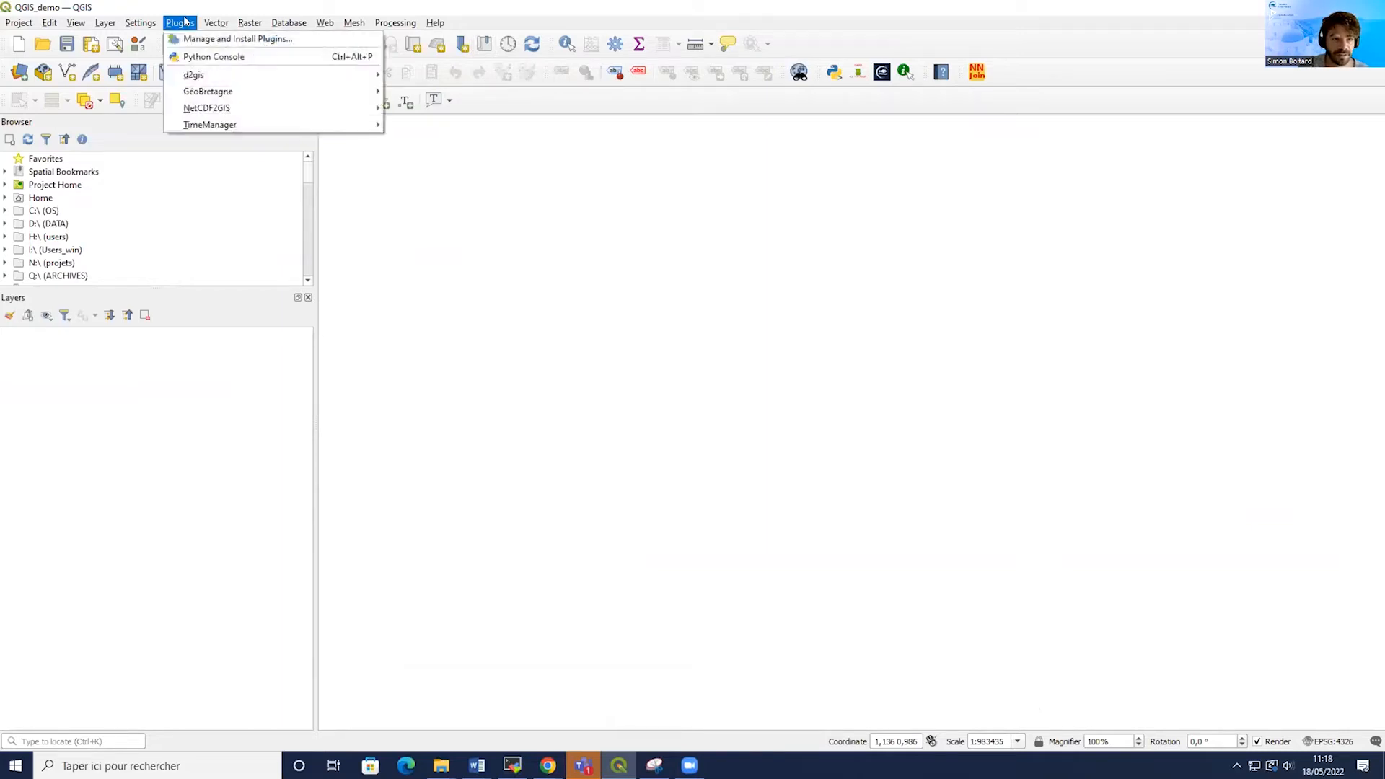
pyautogui.click(222, 39)
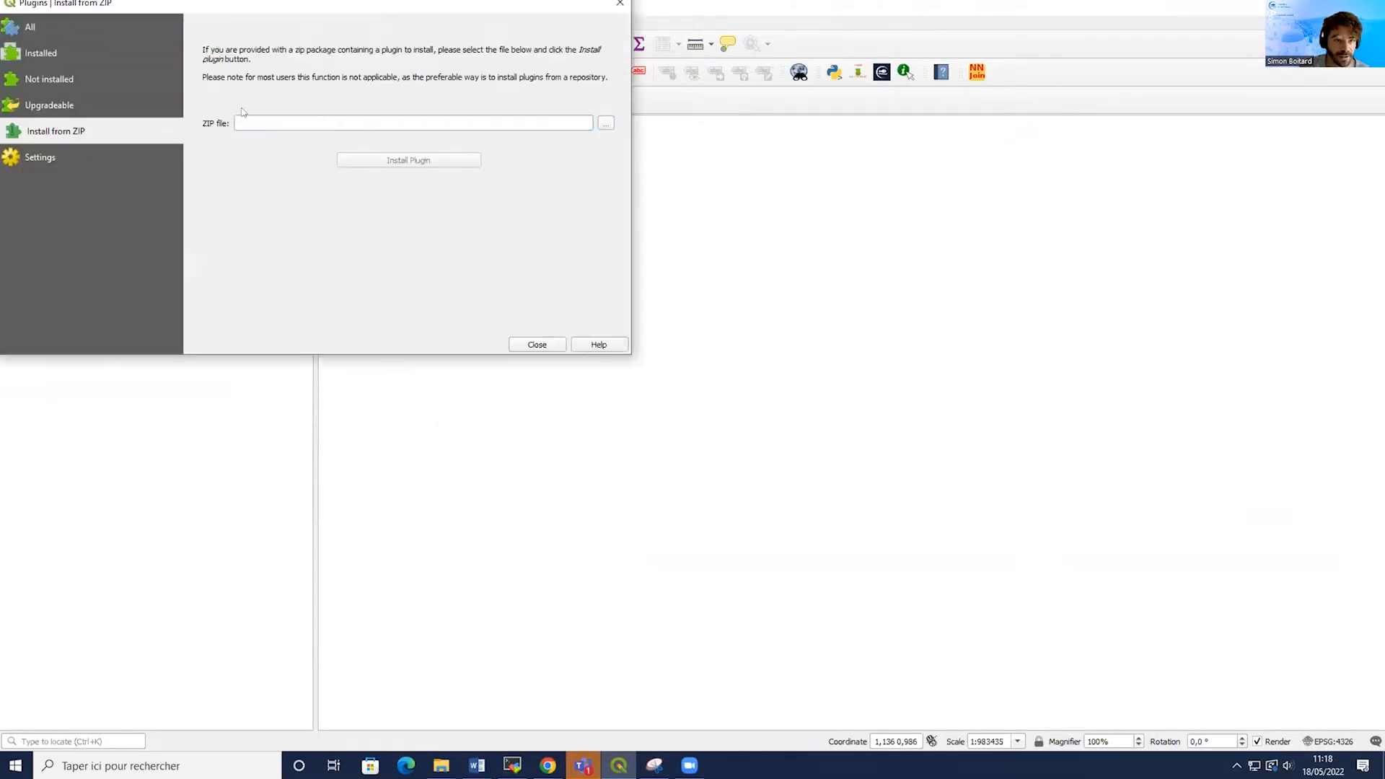
pyautogui.moveTo(364, 9); pyautogui.dragTo(410, 117)
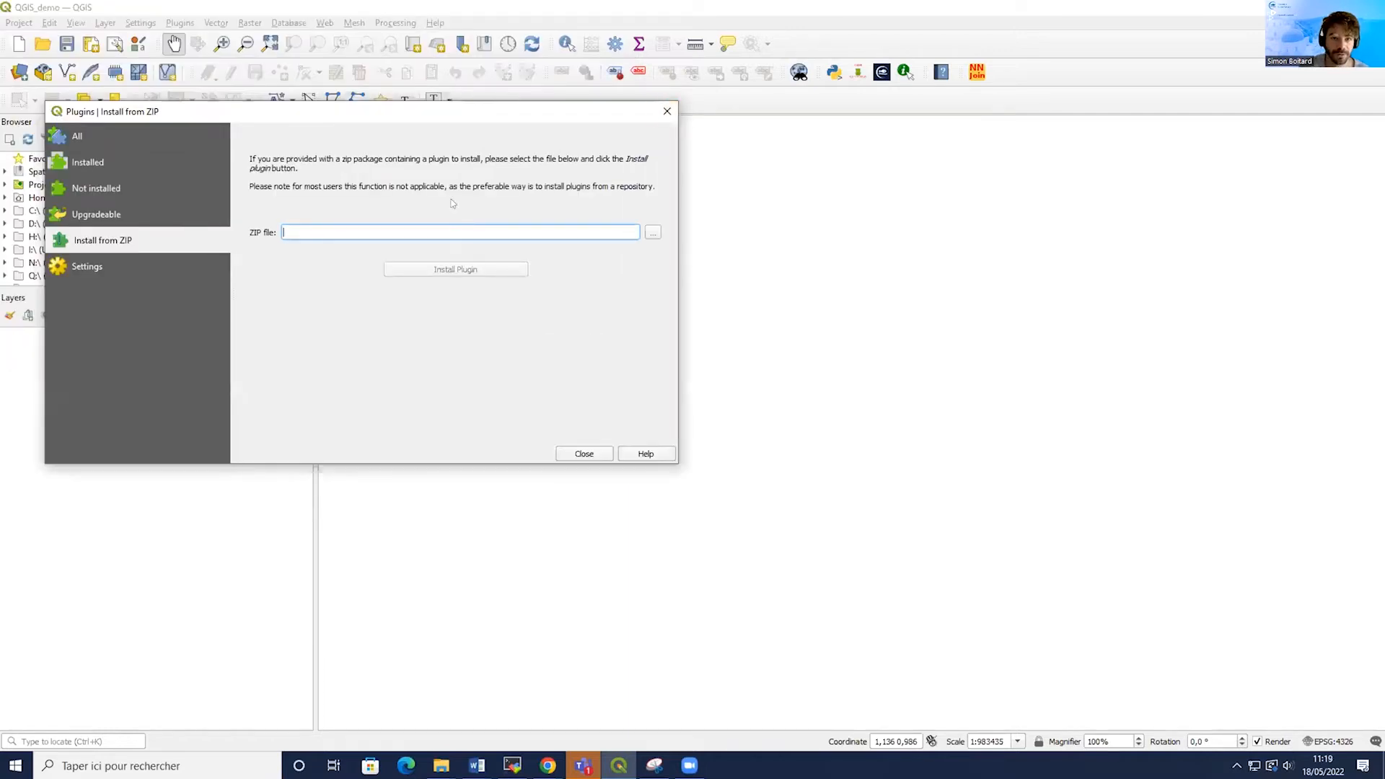
pyautogui.click(666, 111)
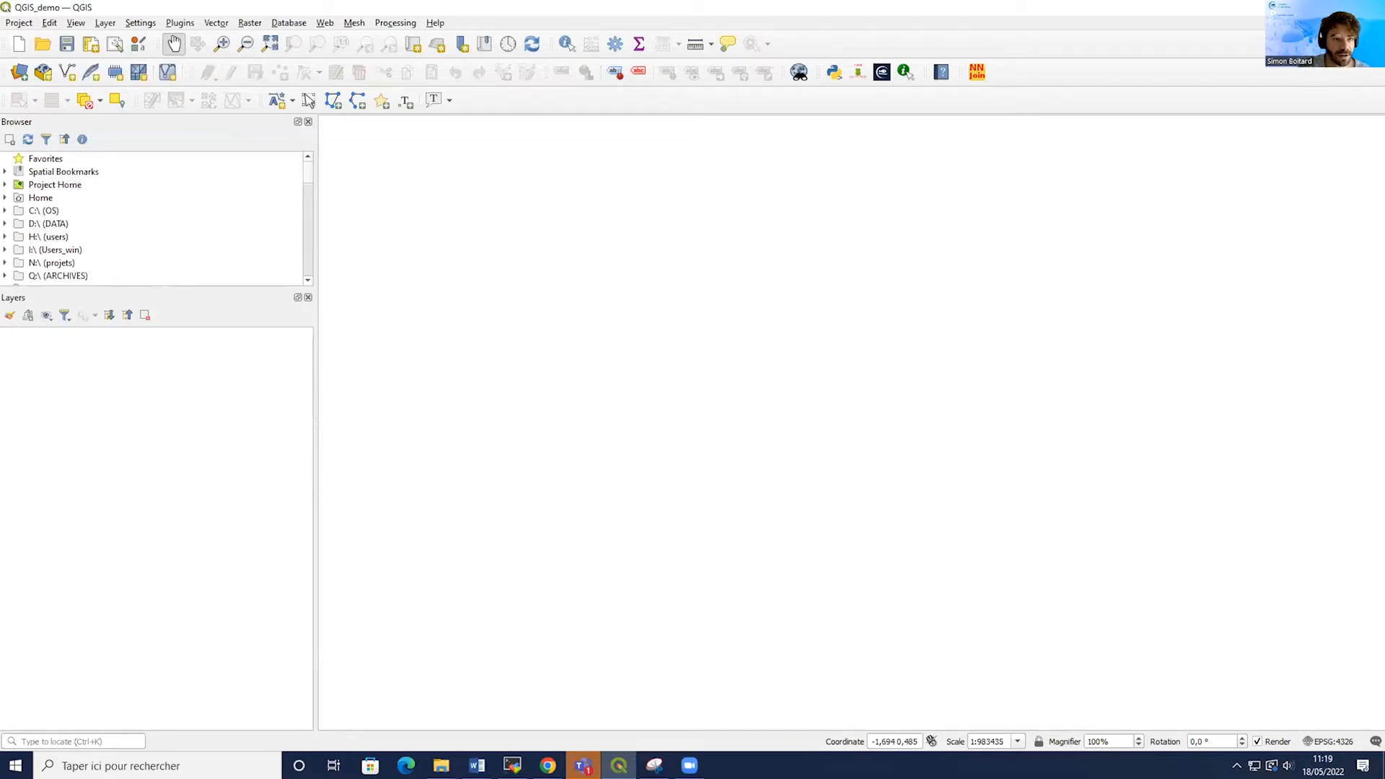
pyautogui.click(25, 21)
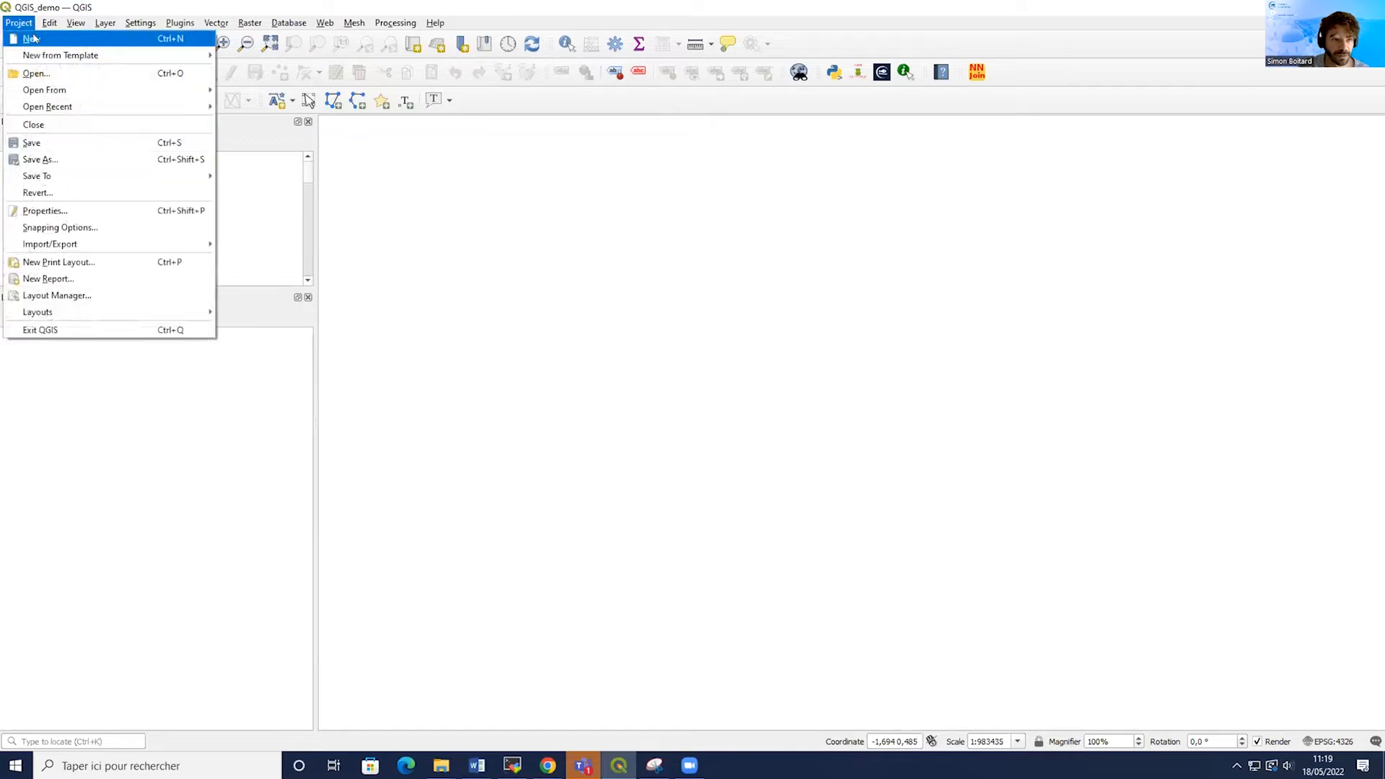
pyautogui.click(74, 6)
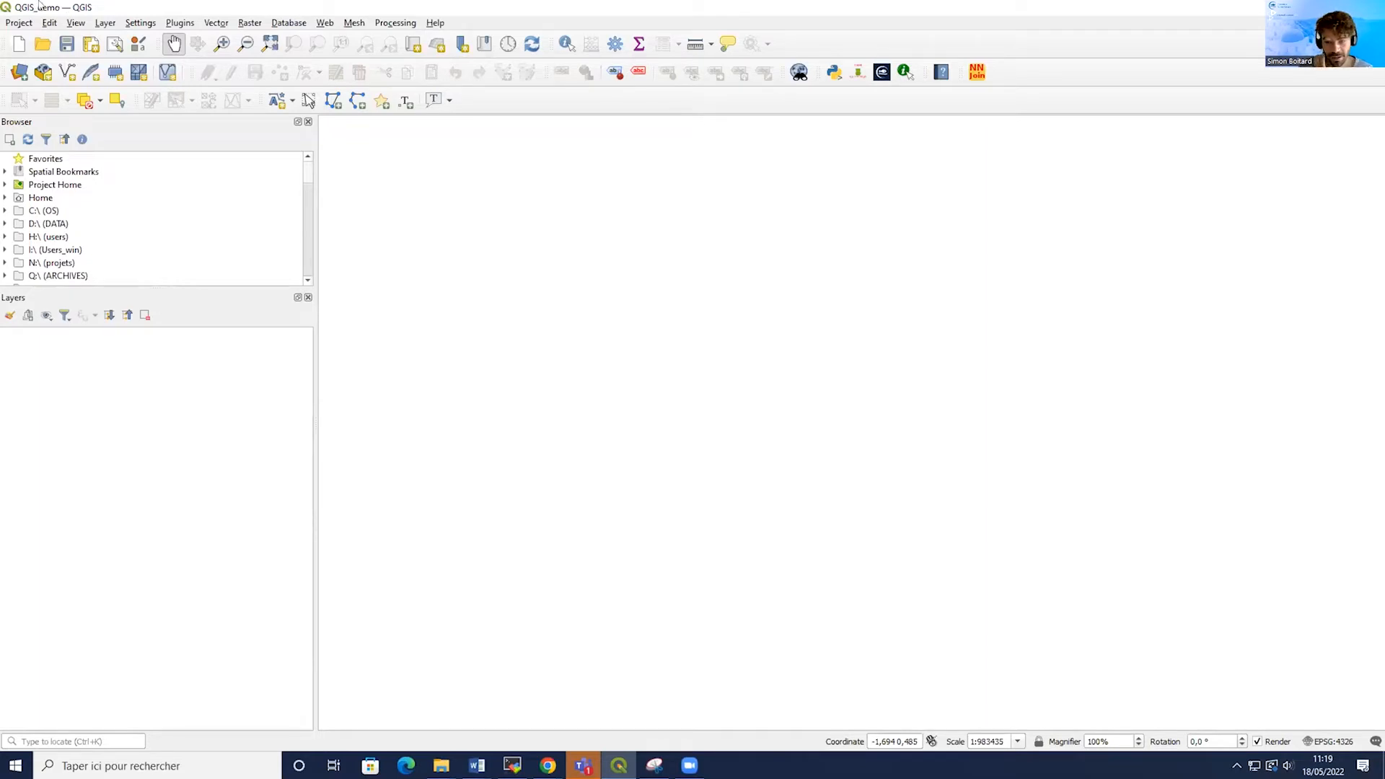
# Set the project coordinate reference system to WGS 84 (EPSG:4326) and apply it.
pyautogui.click(1331, 743)
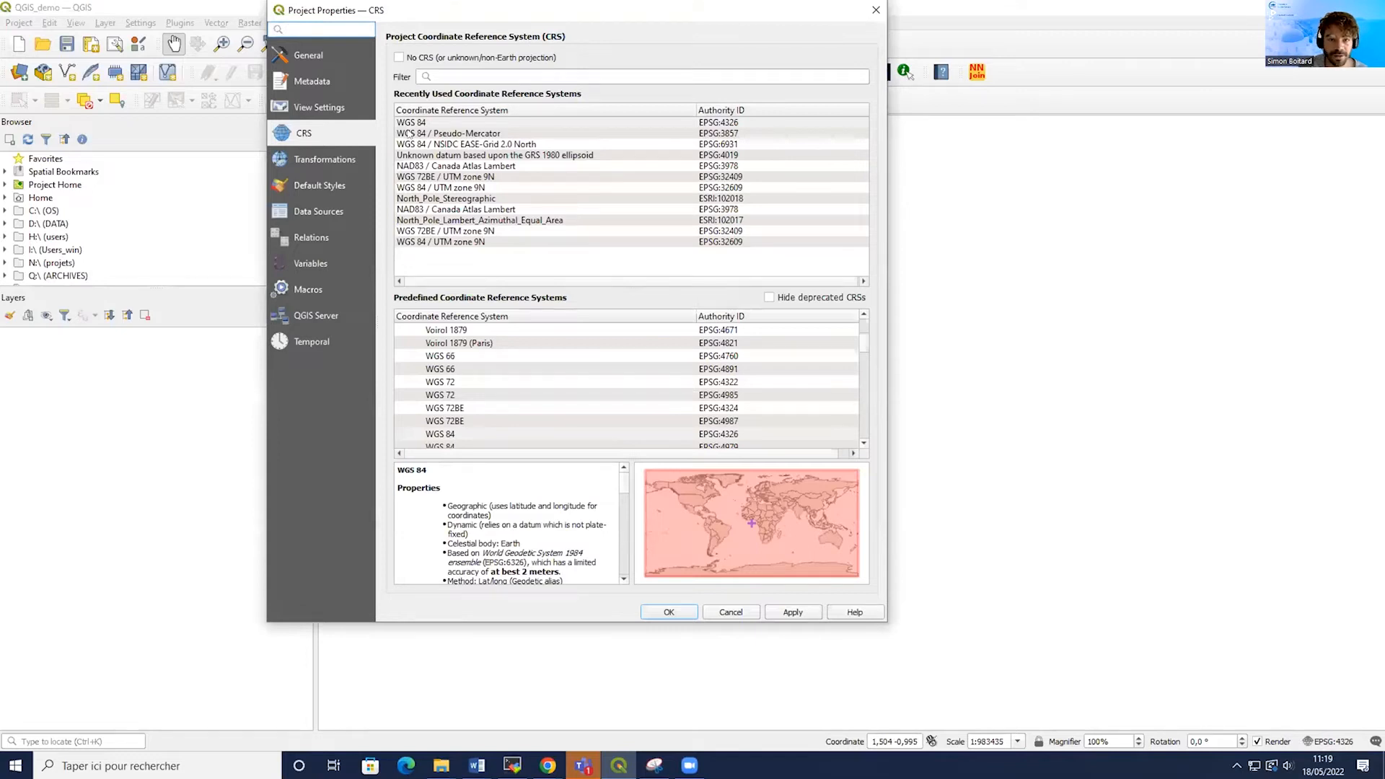
pyautogui.click(416, 122)
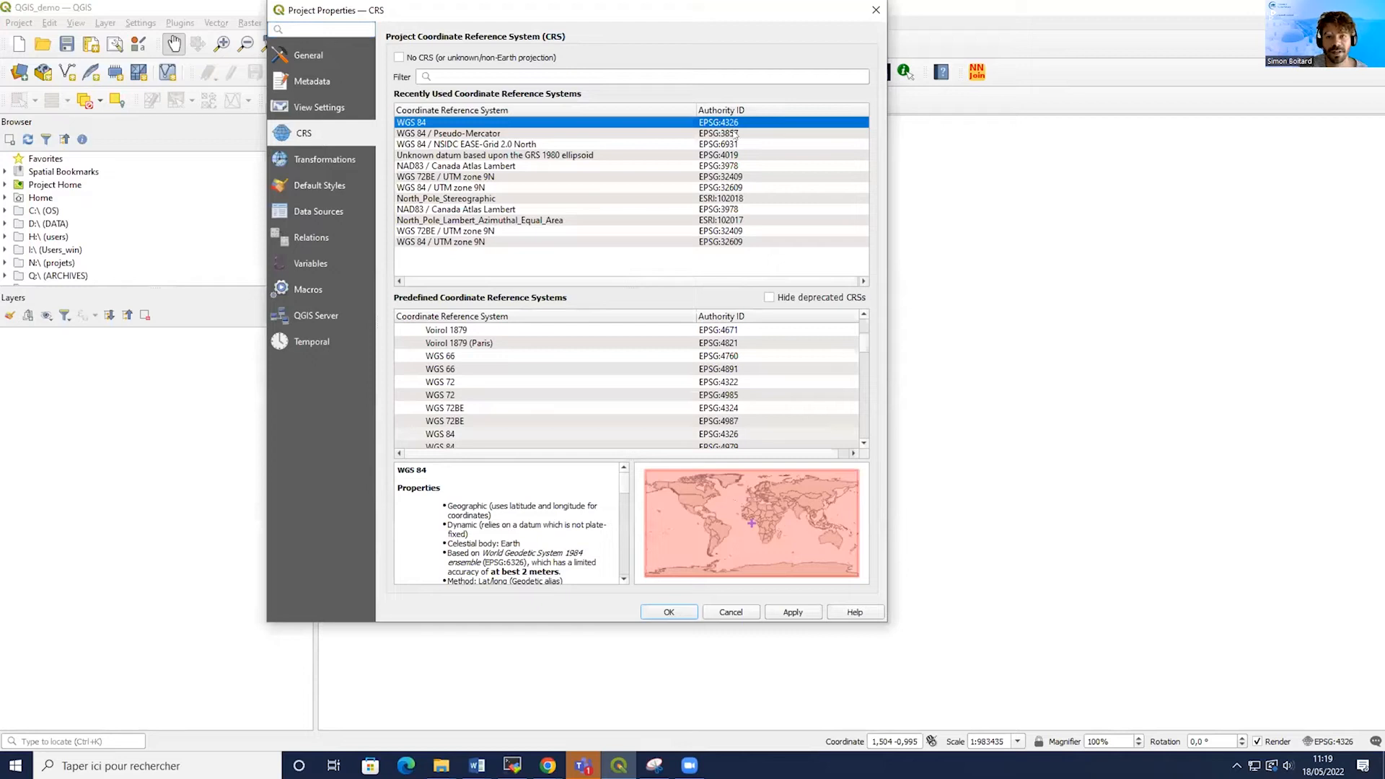
pyautogui.moveTo(561, 16); pyautogui.dragTo(574, 68)
pyautogui.click(806, 664)
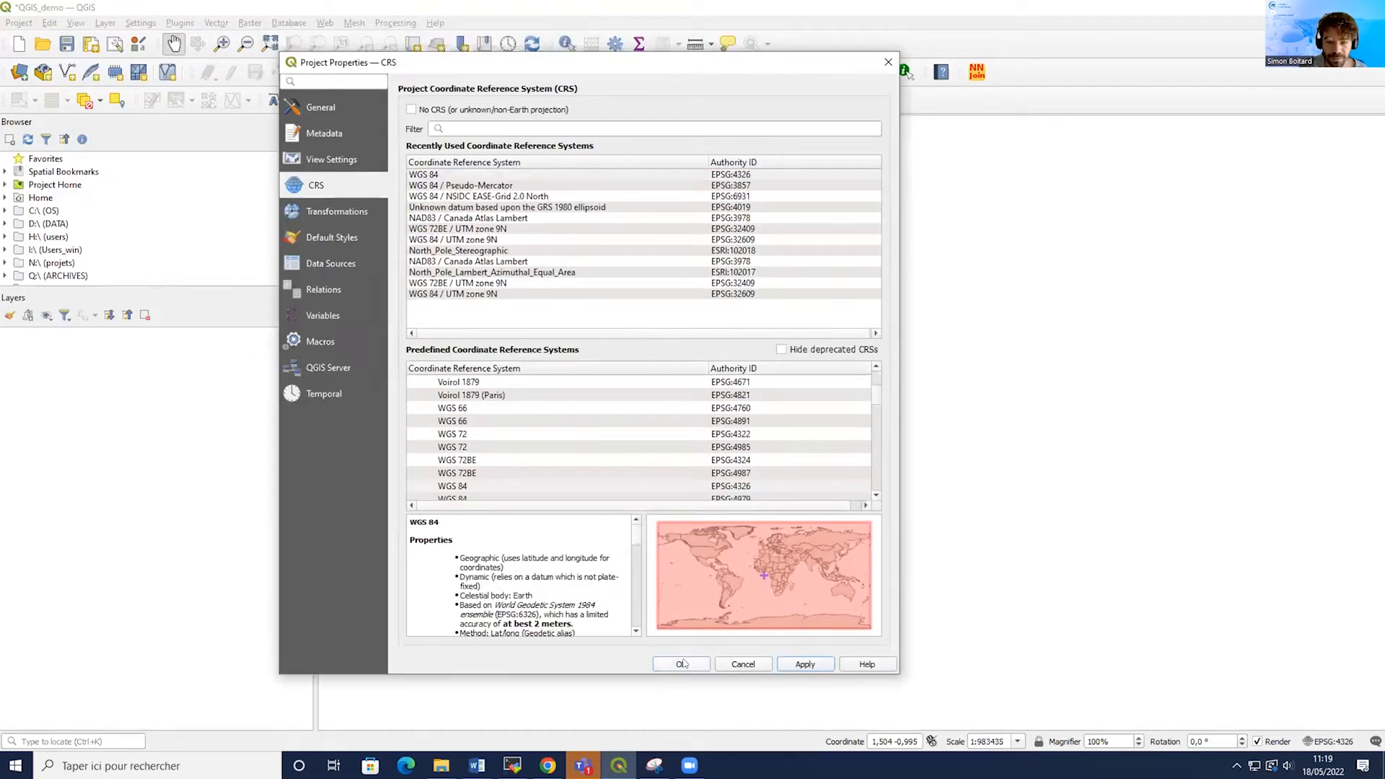
pyautogui.click(682, 664)
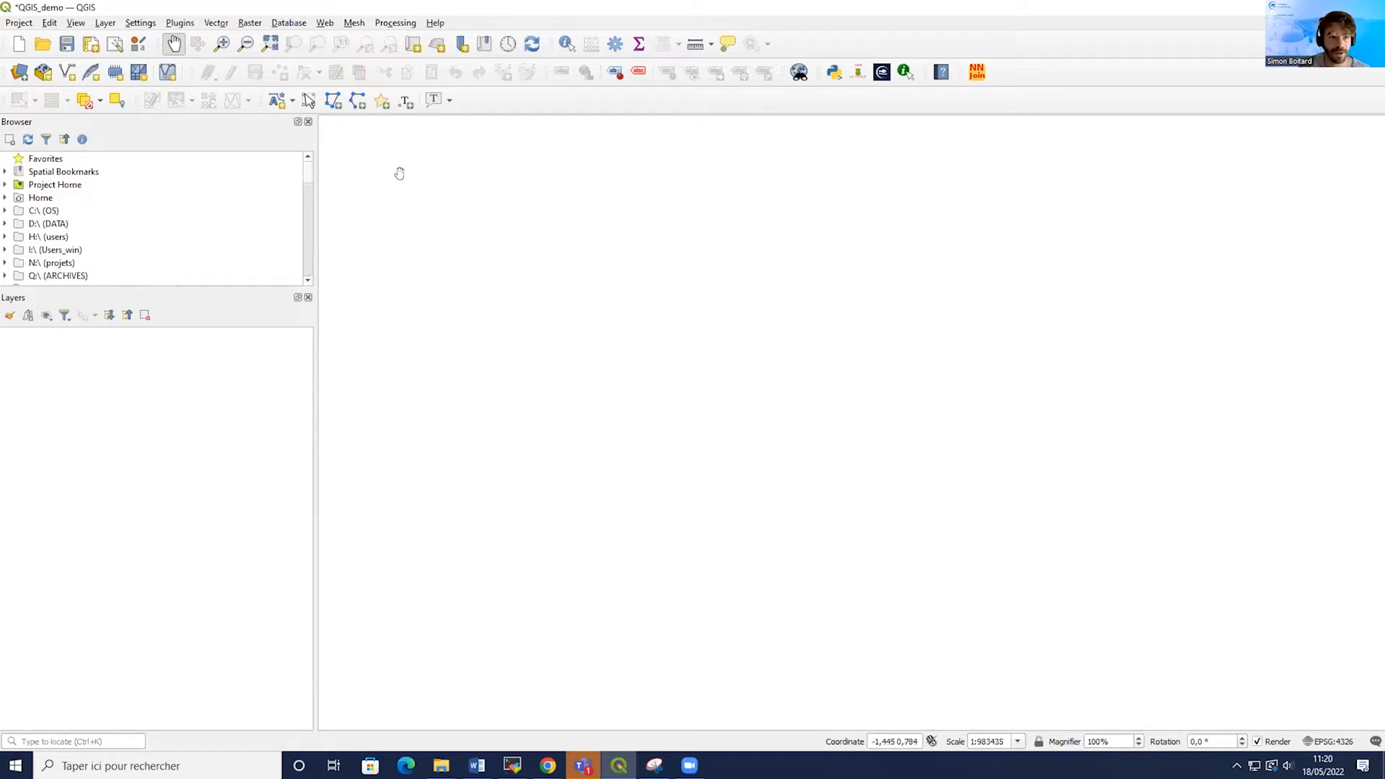
# Open the WMS/WMTS data source manager and review the MapServerDemo connection's name and URL.
pyautogui.click(107, 22)
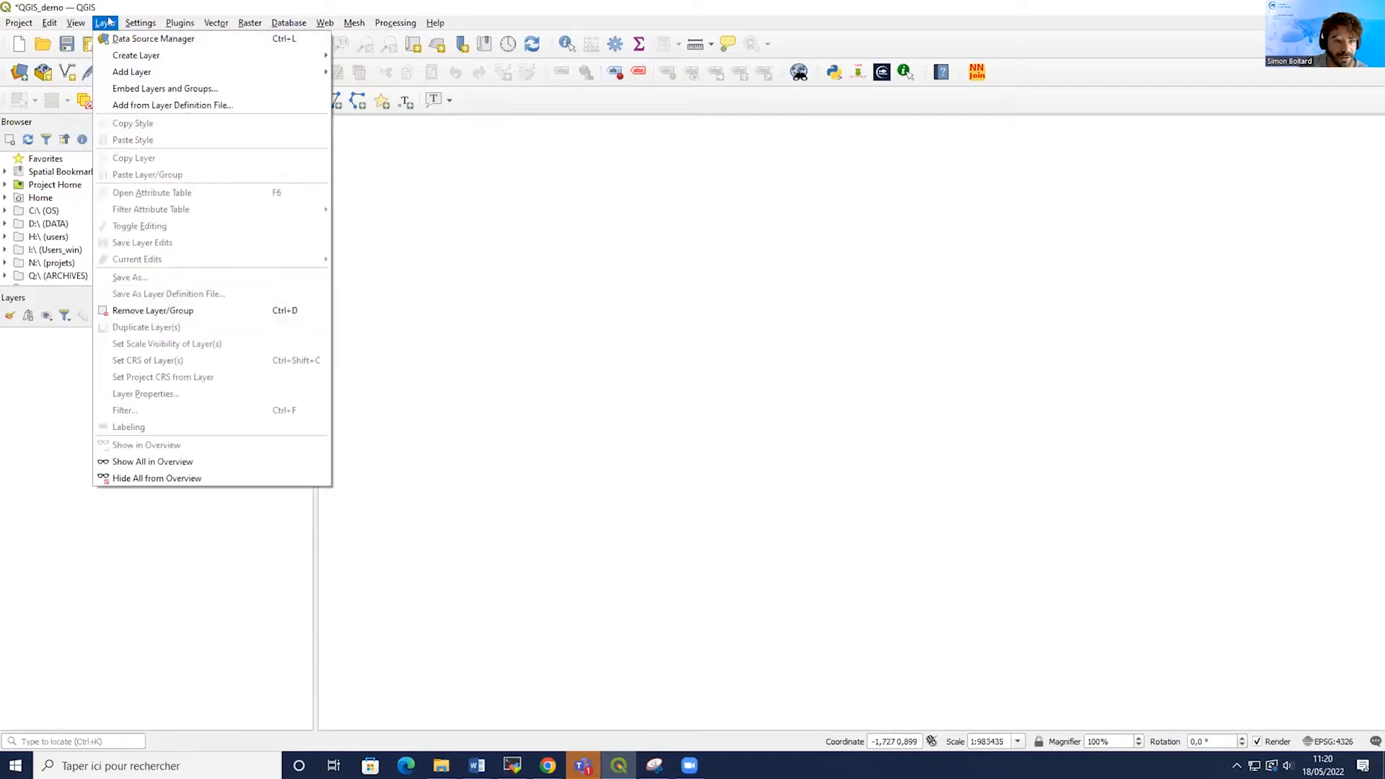
pyautogui.moveTo(289, 72)
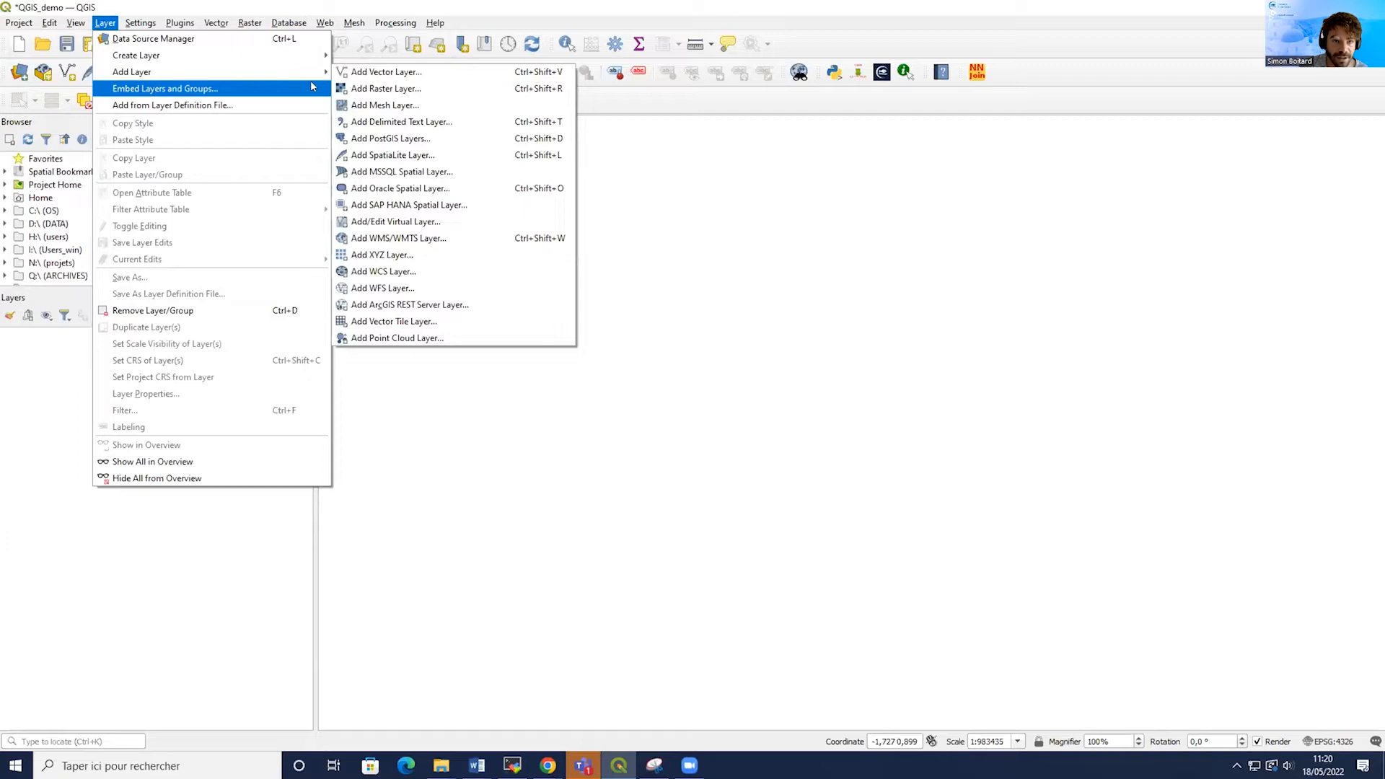
pyautogui.click(416, 239)
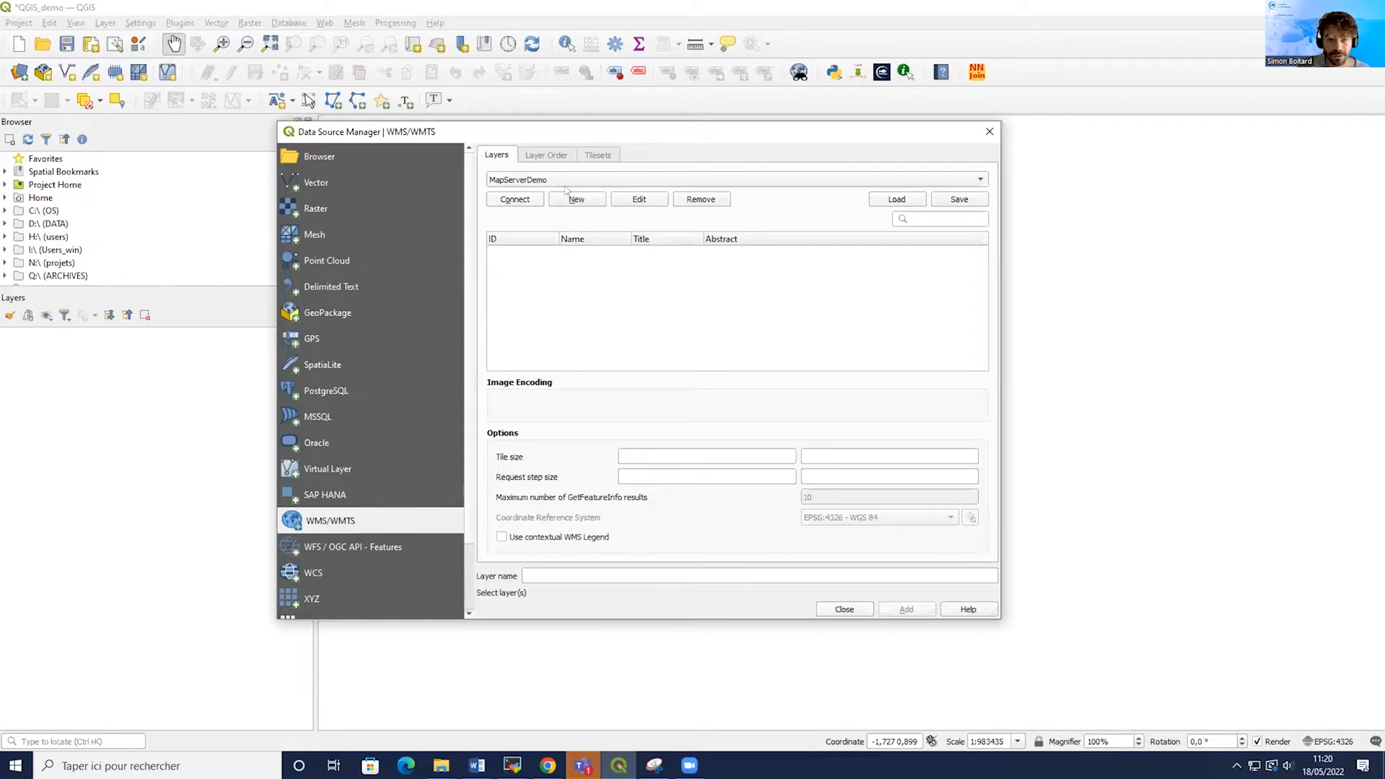
pyautogui.click(536, 181)
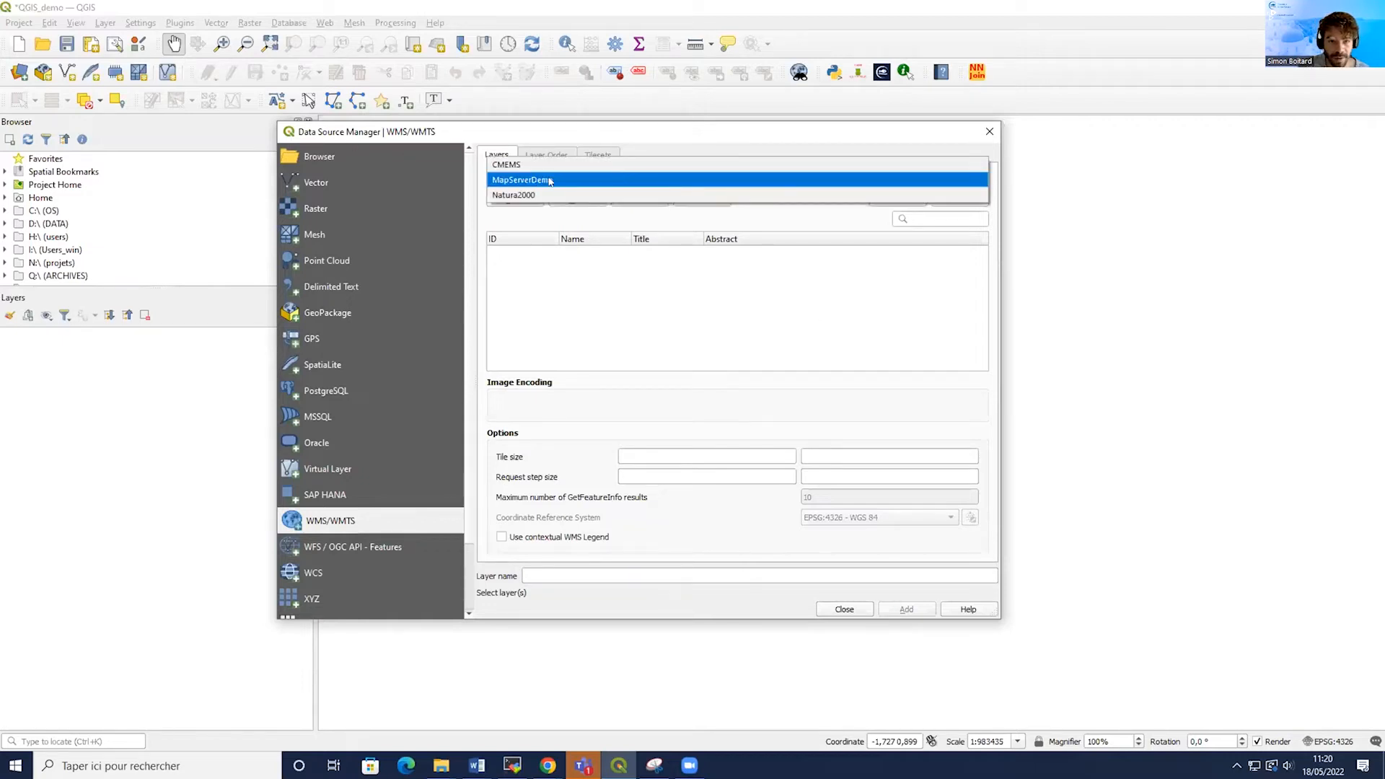
pyautogui.click(547, 220)
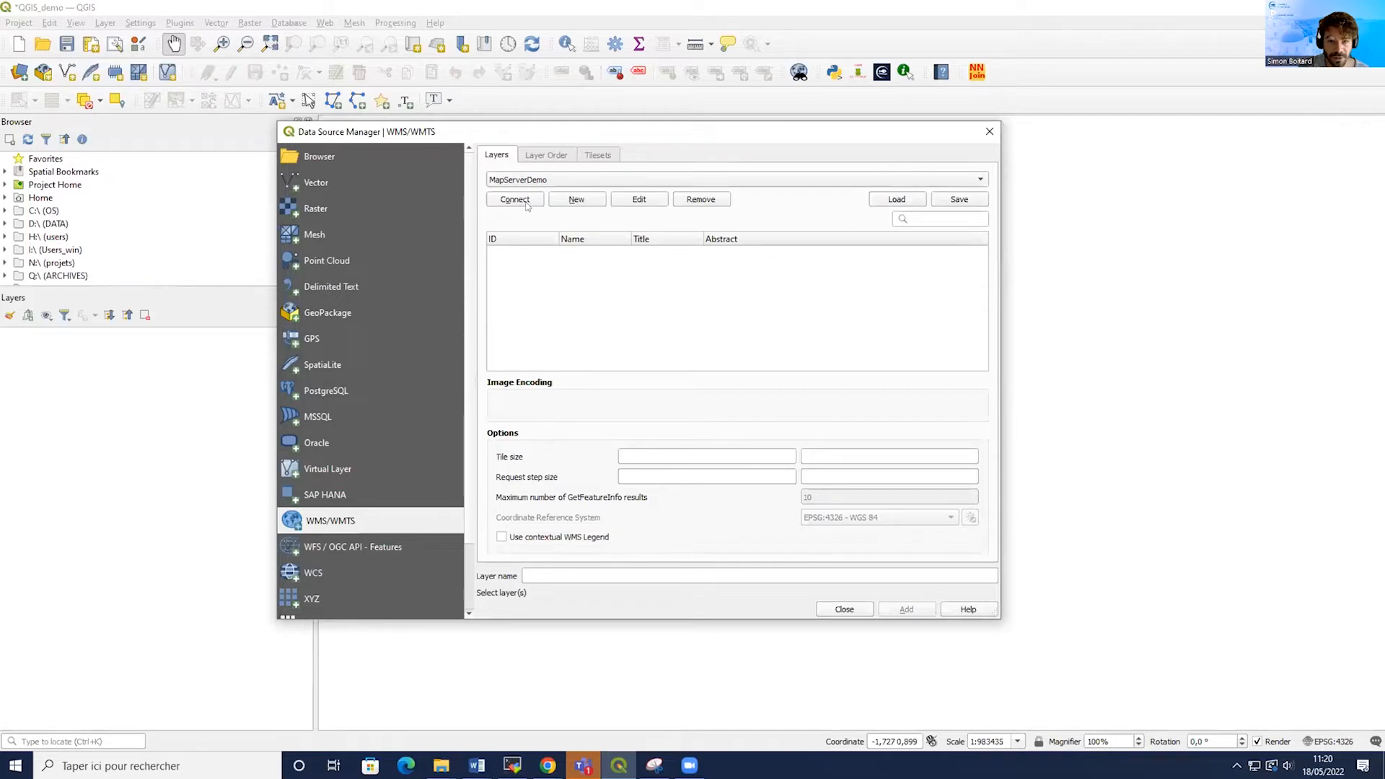
pyautogui.click(639, 200)
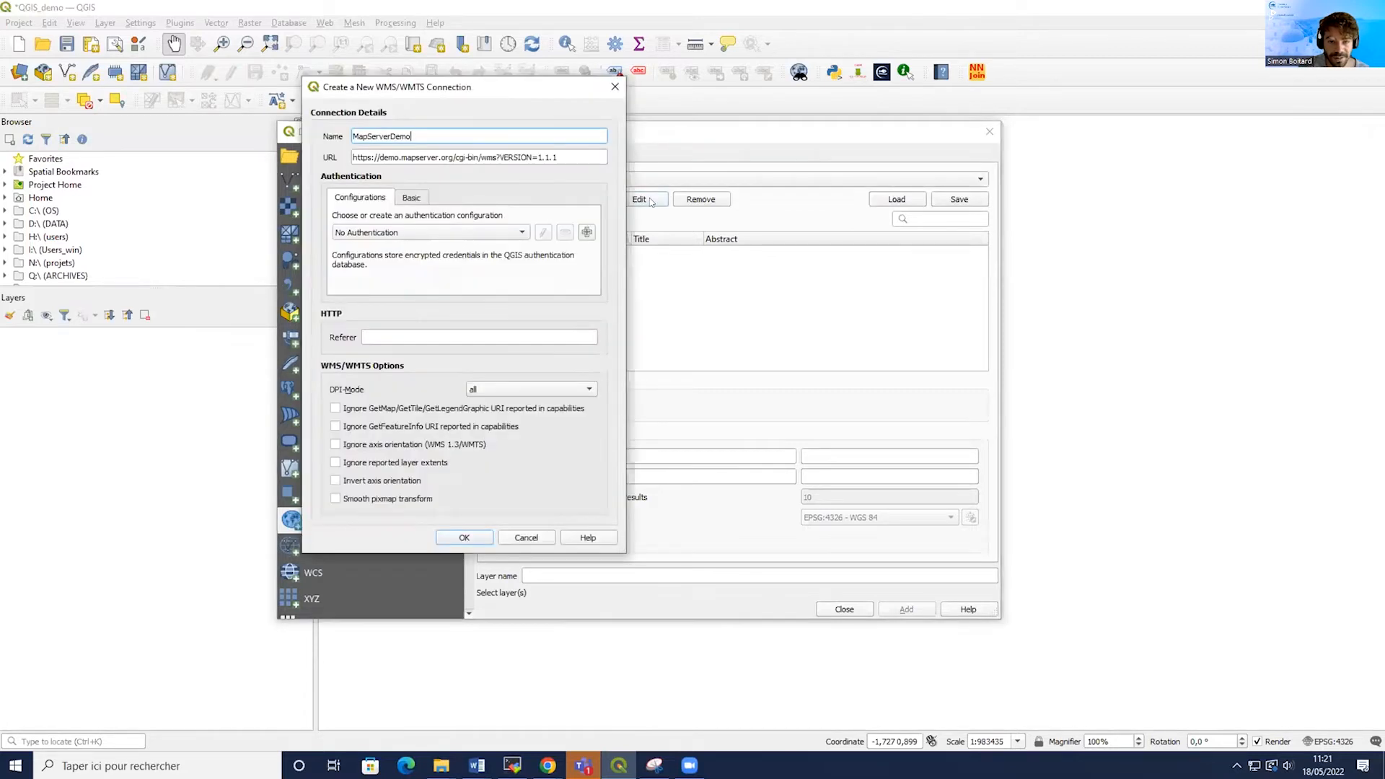
pyautogui.moveTo(400, 133); pyautogui.dragTo(349, 135)
pyautogui.click(449, 138)
pyautogui.moveTo(562, 158)
pyautogui.mouseDown()
pyautogui.moveTo(340, 156)
pyautogui.moveTo(552, 157)
pyautogui.mouseUp()
pyautogui.click(562, 156)
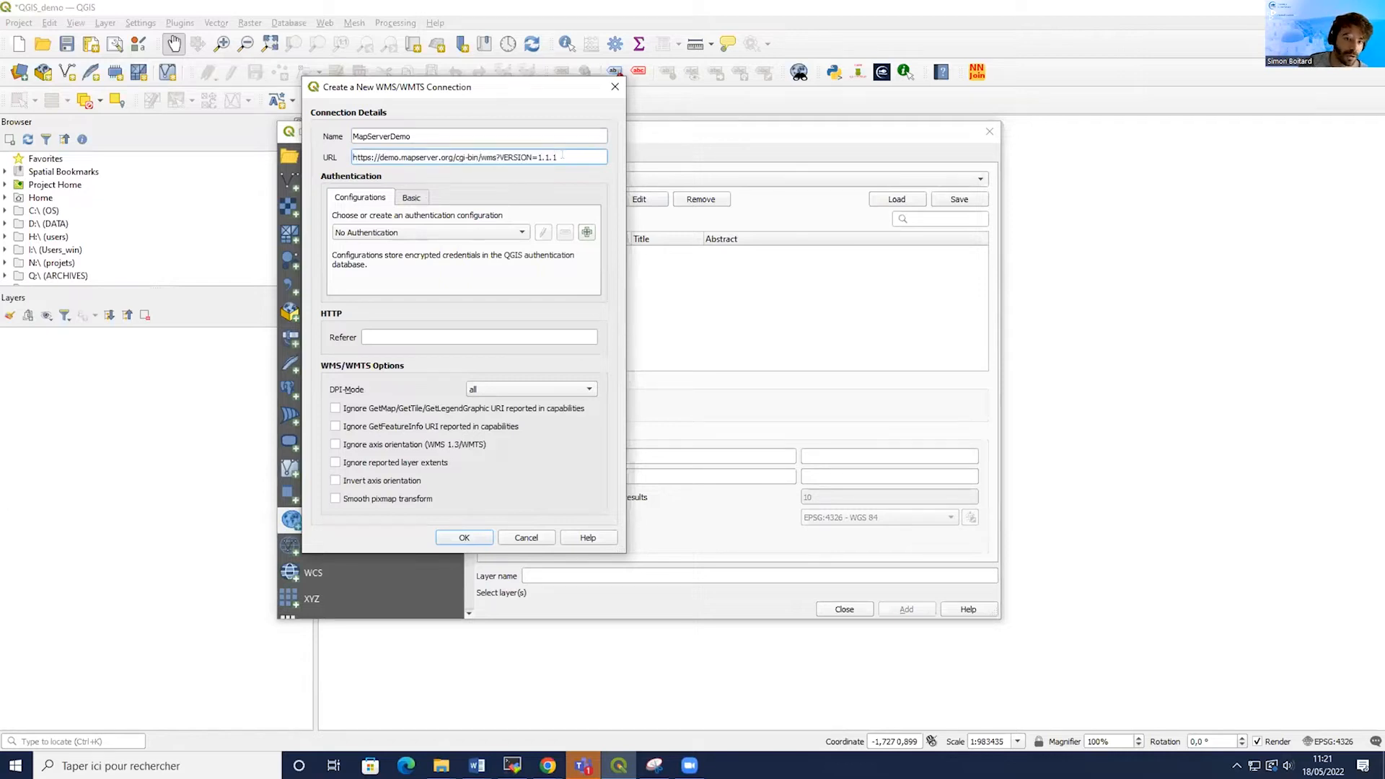
pyautogui.click(478, 538)
# Connect to the MapServerDemo server, add its bluemarble layer to the project and close the manager.
pyautogui.click(493, 194)
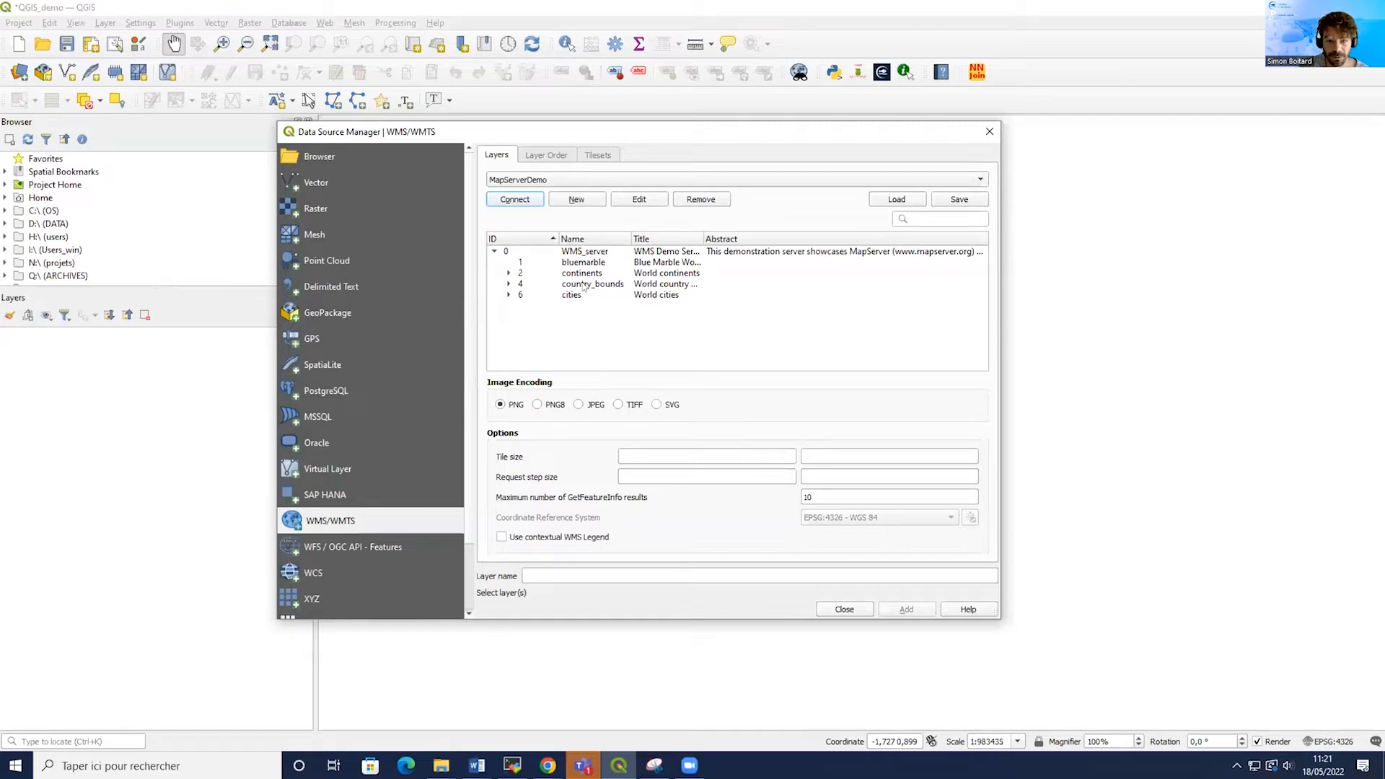
pyautogui.click(573, 264)
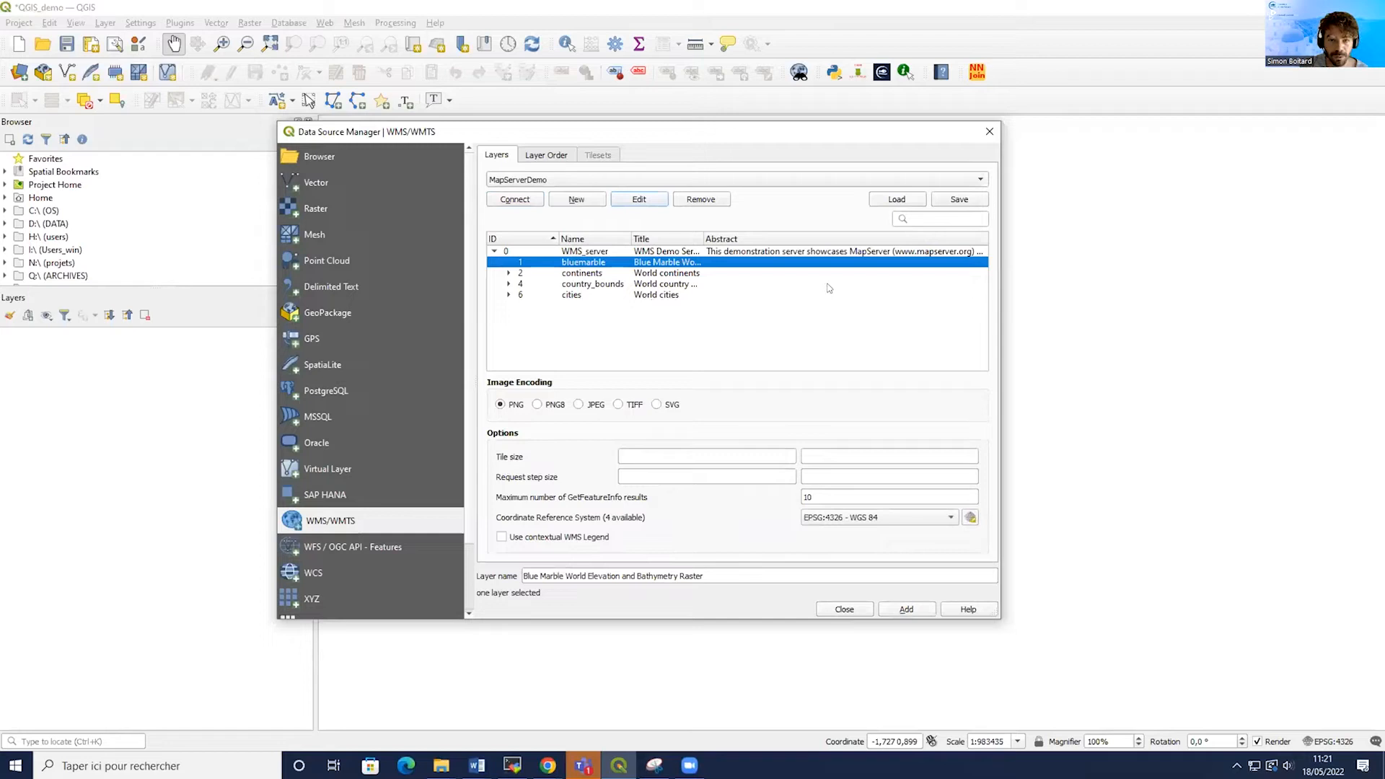
pyautogui.click(906, 609)
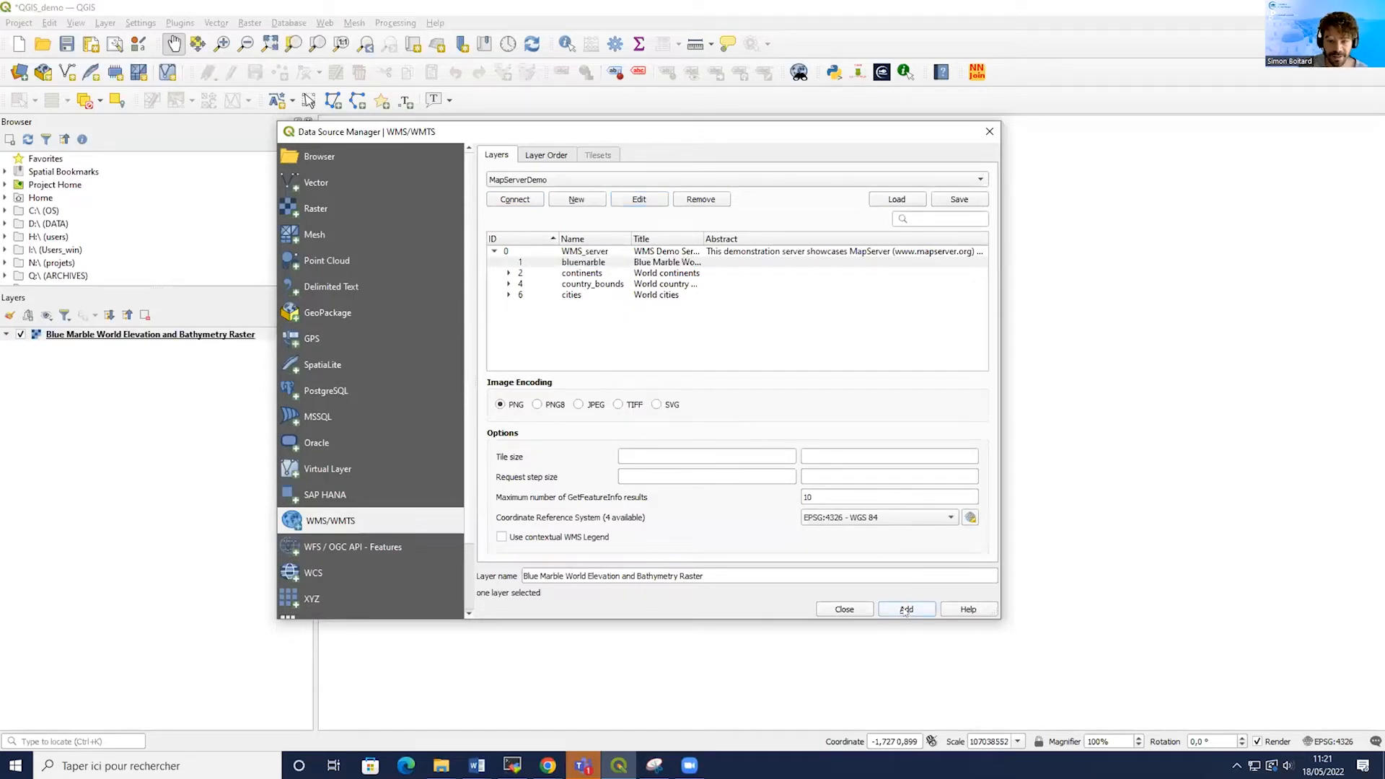
pyautogui.click(845, 610)
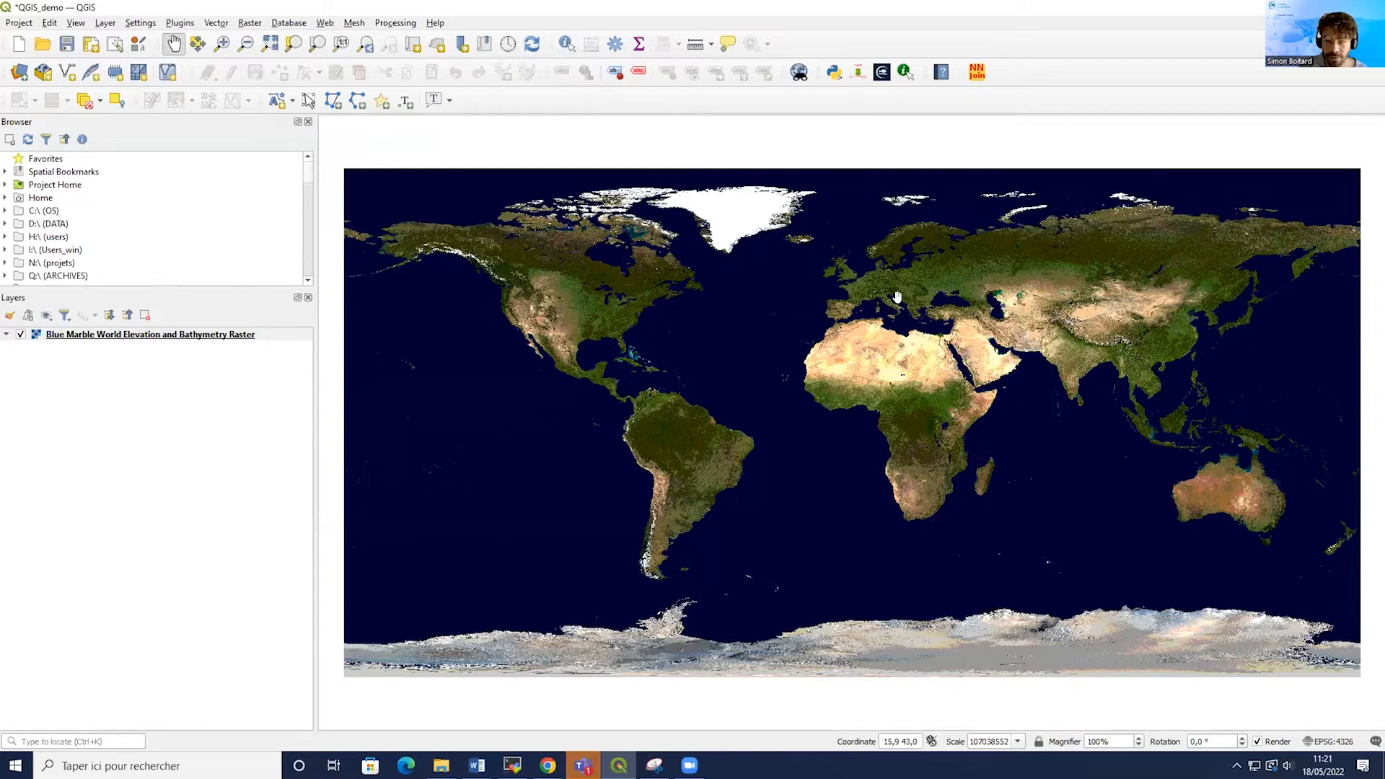
# Open the CMEMS NetCDF plugin and load CERSAT-GLO-WIND_L4_REP-V6-OBS_15092020-22092020.nc from the QGIS_demo input_data folder.
pyautogui.scroll(3, 912, 325)
pyautogui.scroll(1, 912, 329)
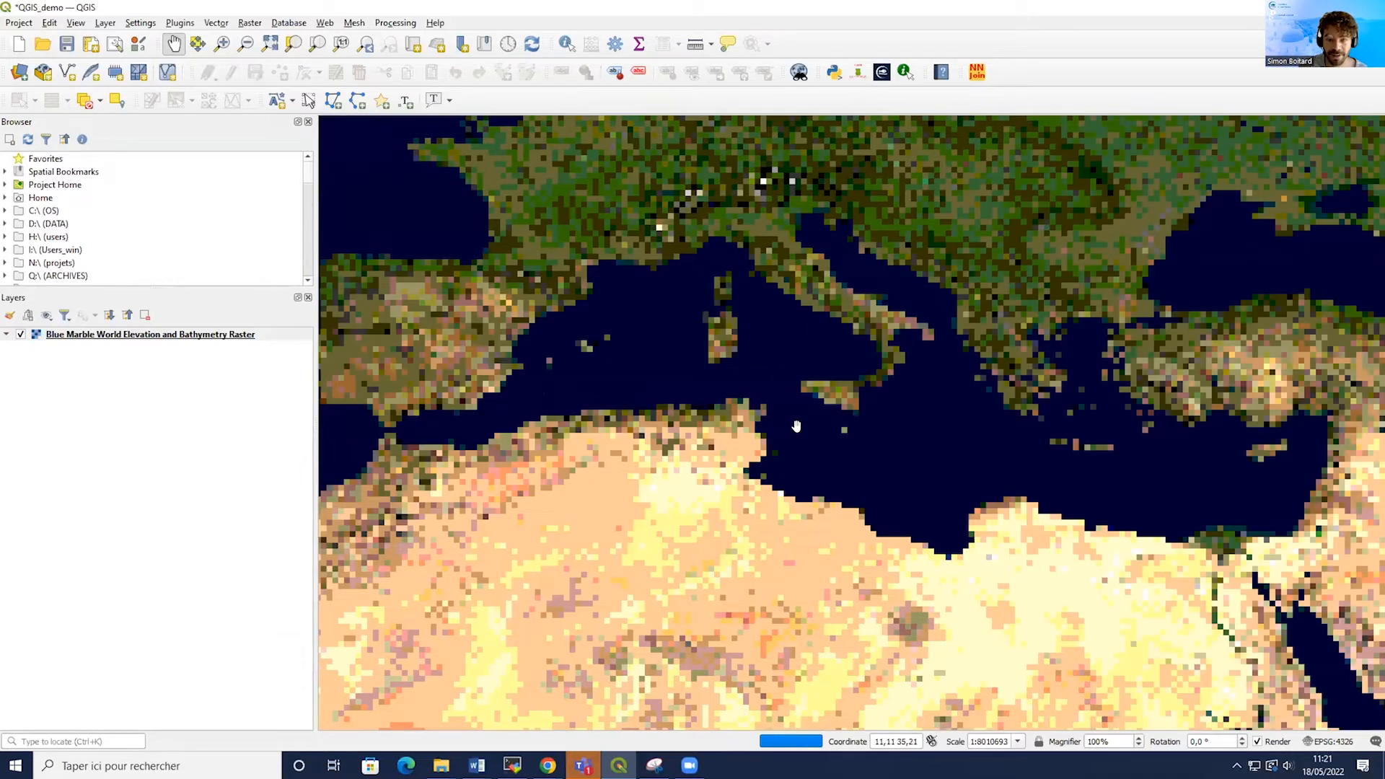
pyautogui.moveTo(900, 400); pyautogui.dragTo(848, 446)
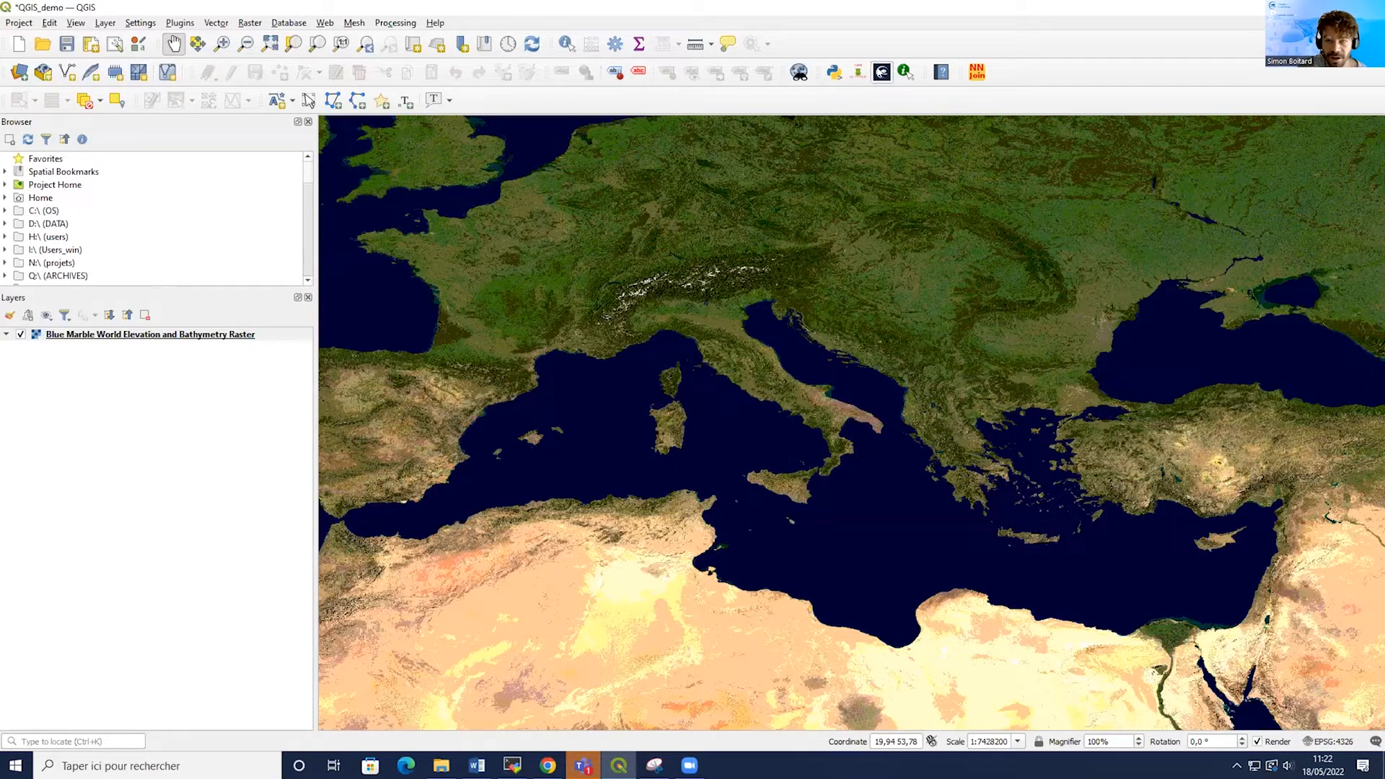
pyautogui.click(882, 72)
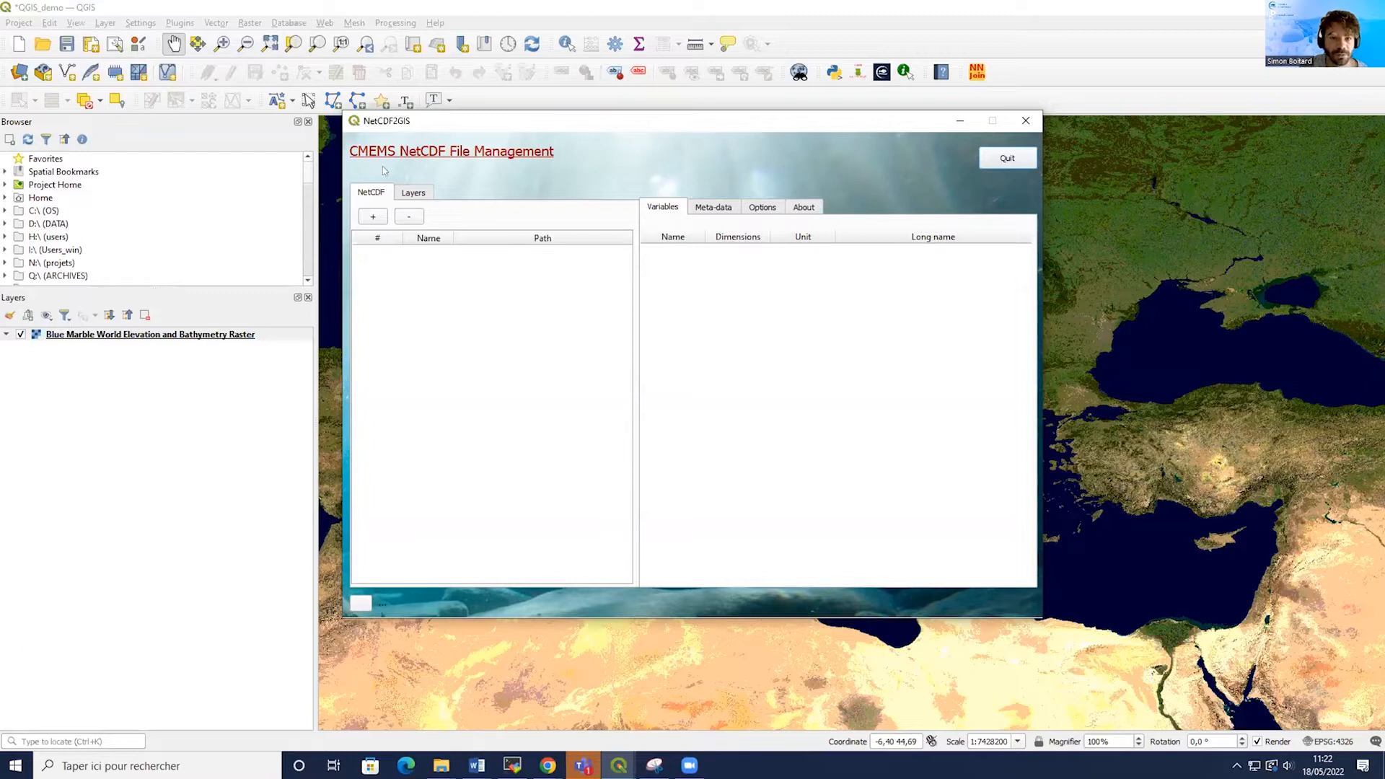
pyautogui.click(372, 218)
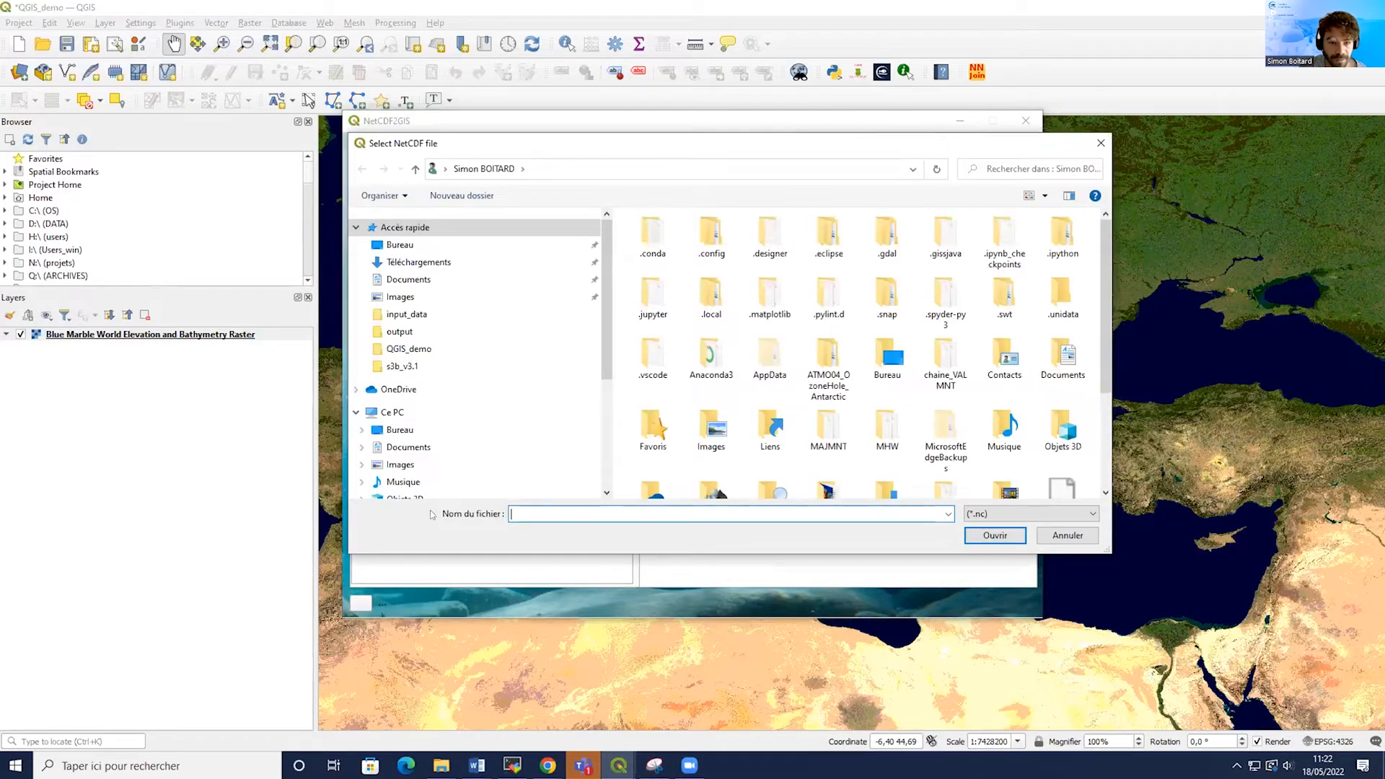
pyautogui.moveTo(607, 375); pyautogui.dragTo(607, 304)
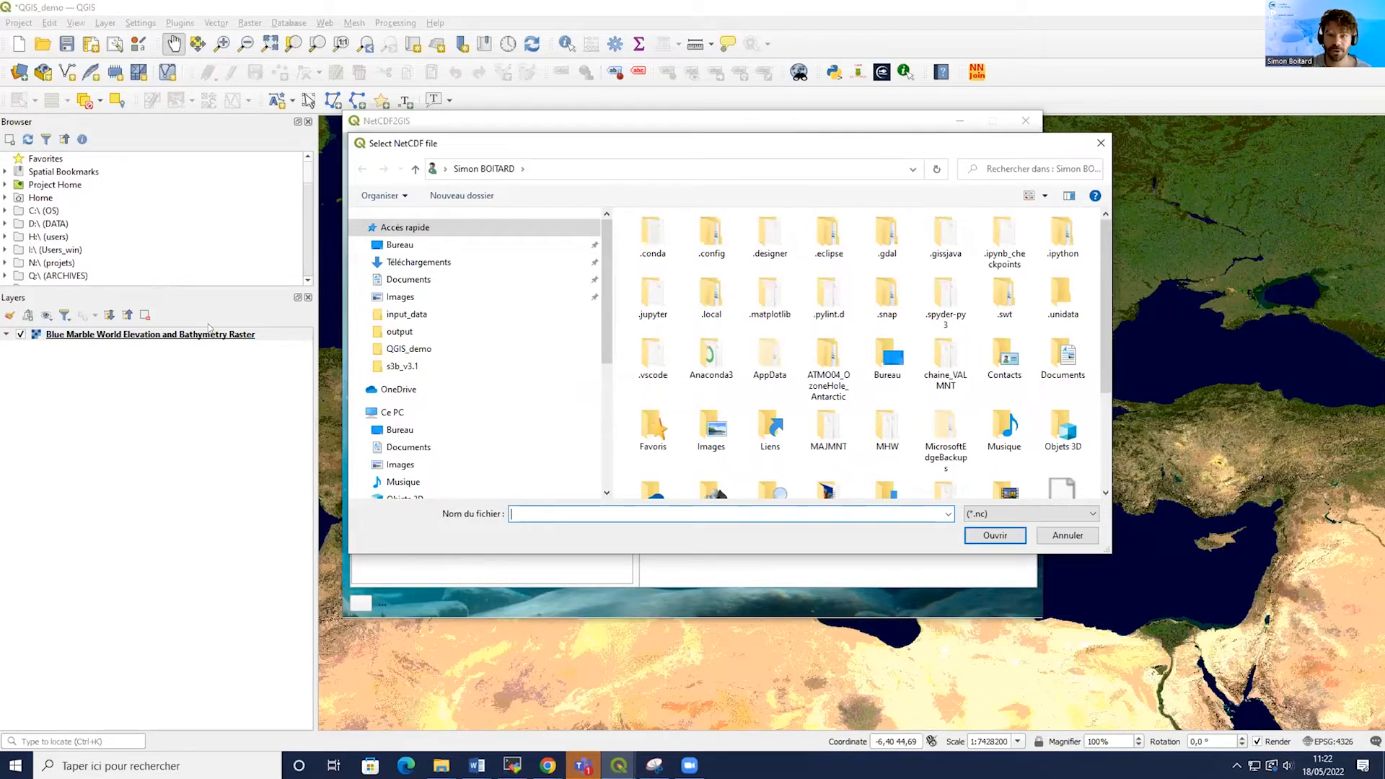
pyautogui.click(409, 349)
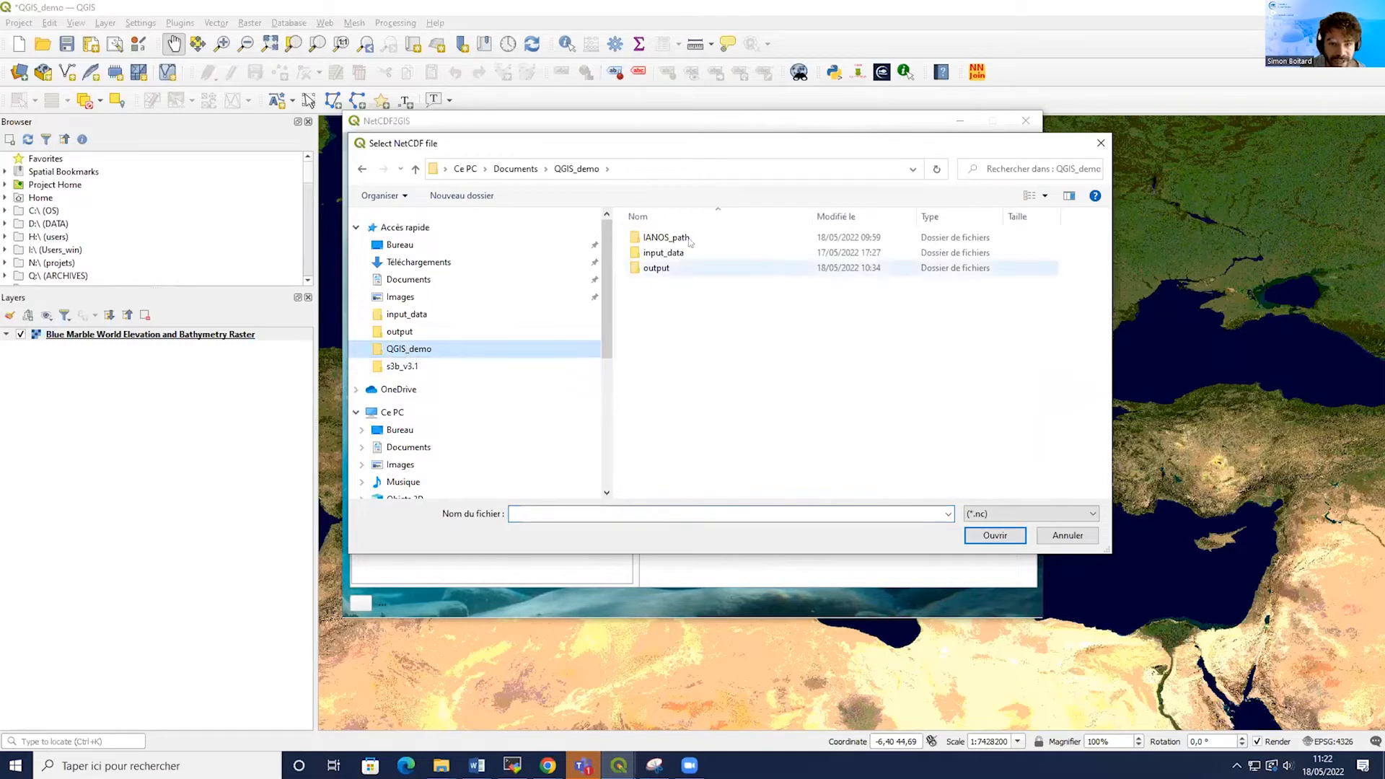
pyautogui.doubleClick(676, 253)
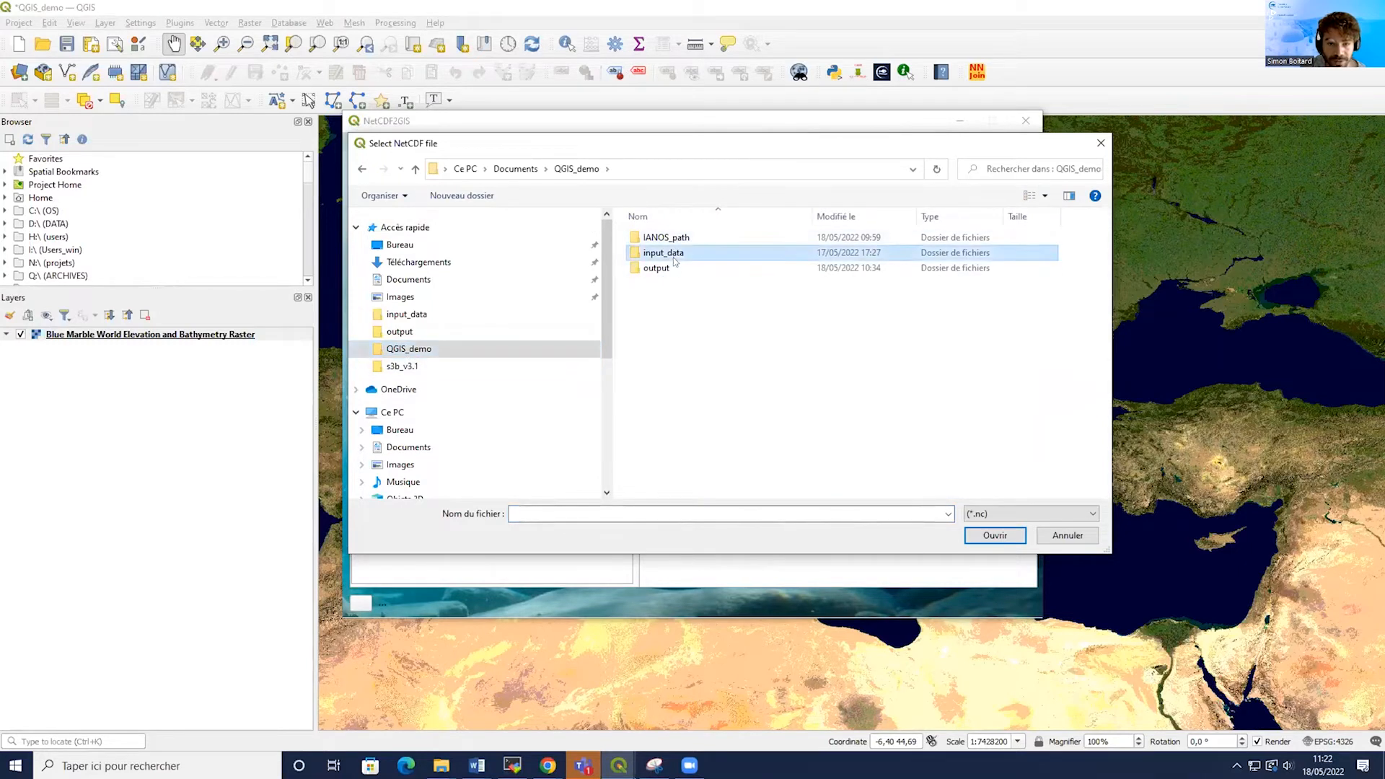
pyautogui.click(682, 238)
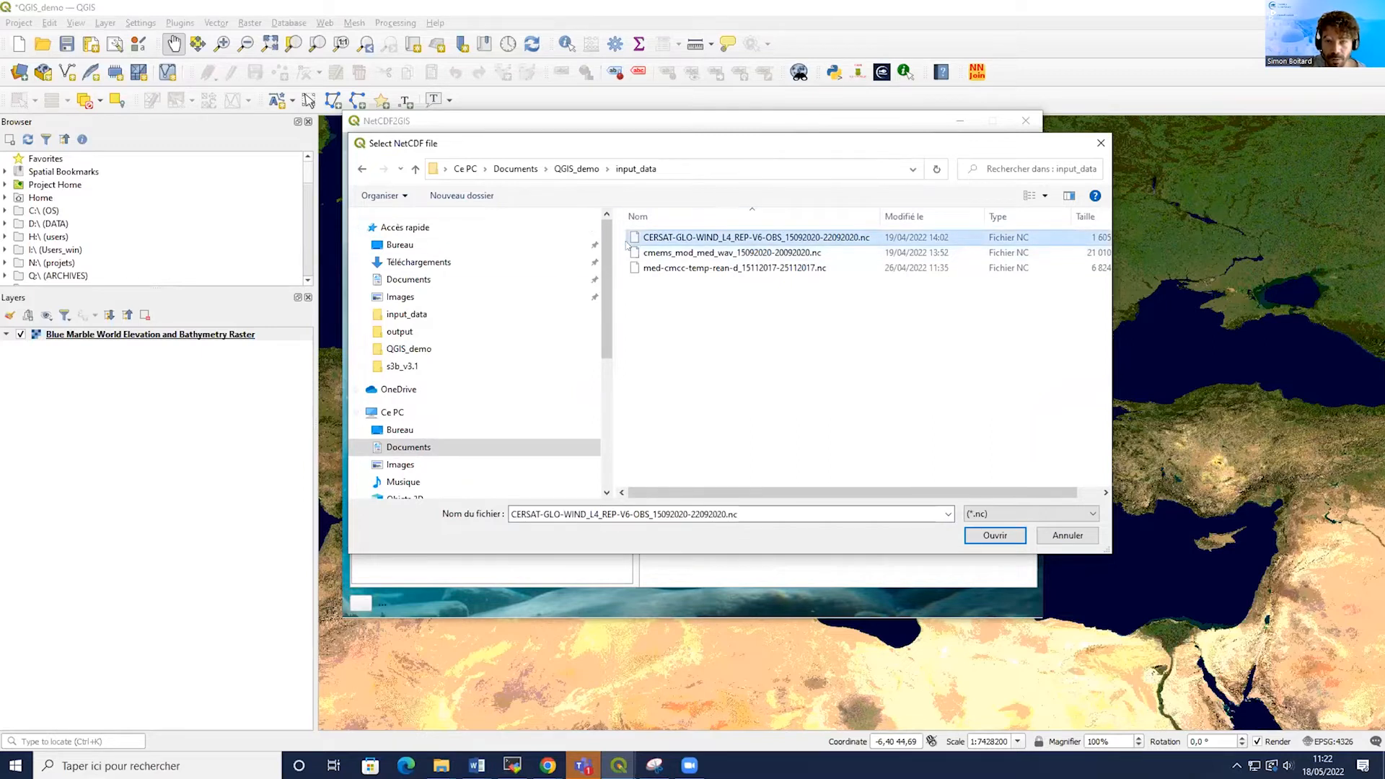
pyautogui.click(995, 535)
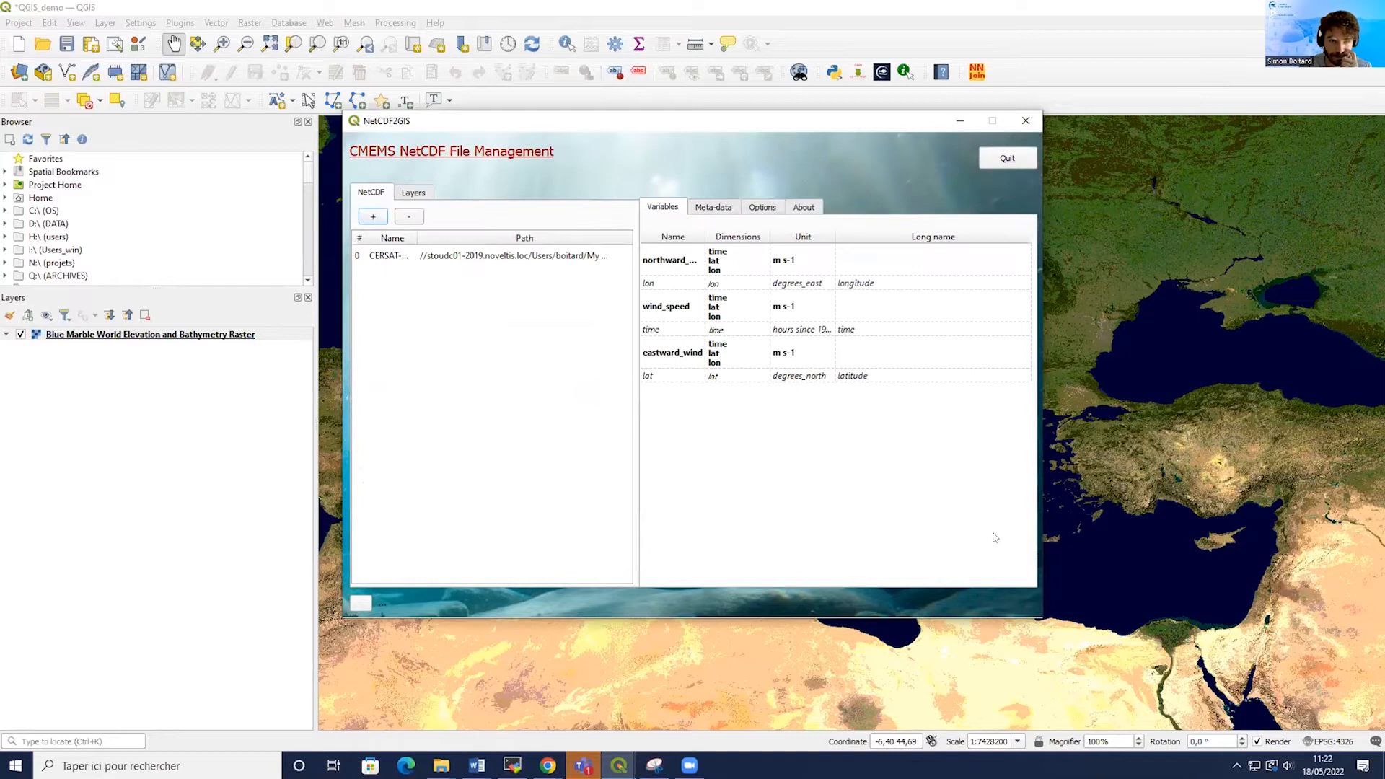
# Add the wave file cmems_mod_med_wav_15092020-20092020.nc to the plugin's NetCDF list.
pyautogui.click(363, 218)
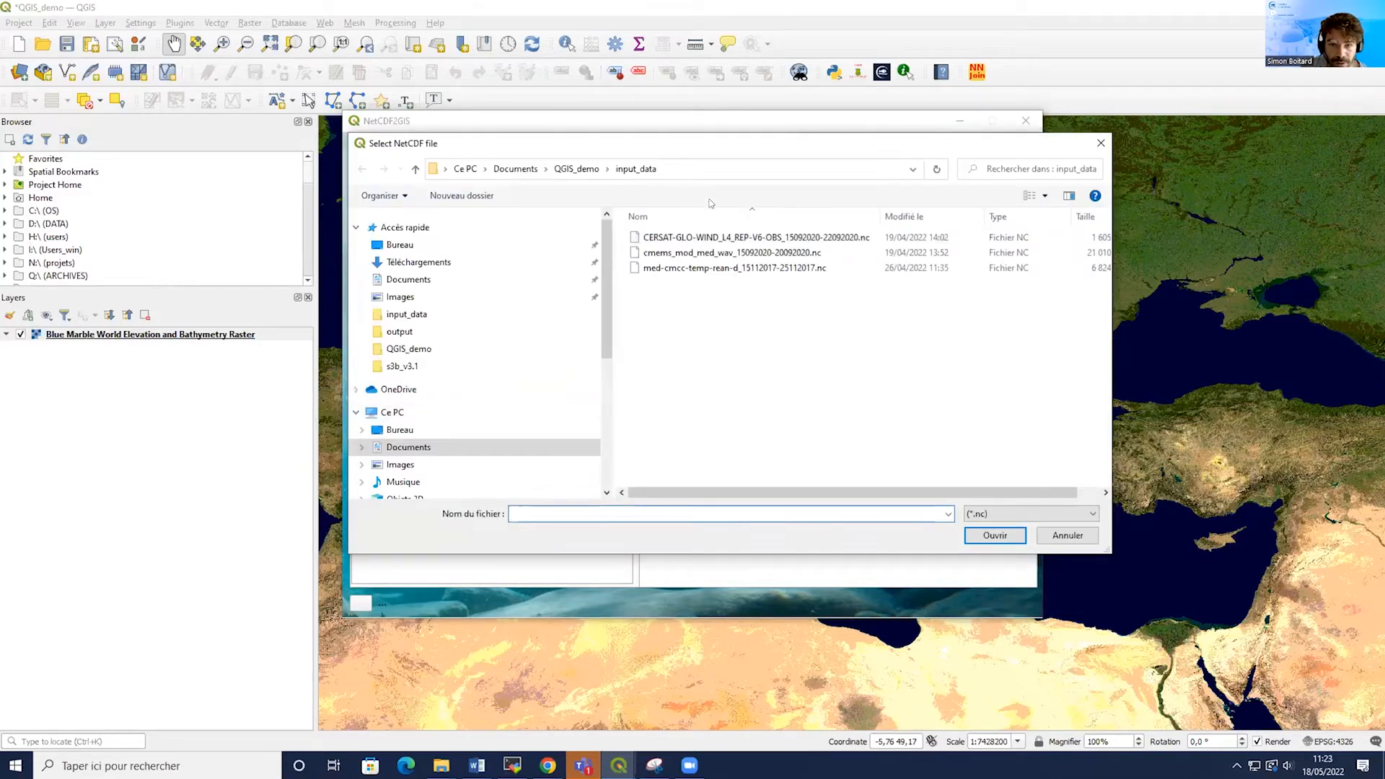
pyautogui.click(707, 252)
pyautogui.click(989, 537)
# Show the two NetCDF files inside the QGIS_demo input_data folder in File Explorer, then minimize it.
pyautogui.moveTo(441, 766)
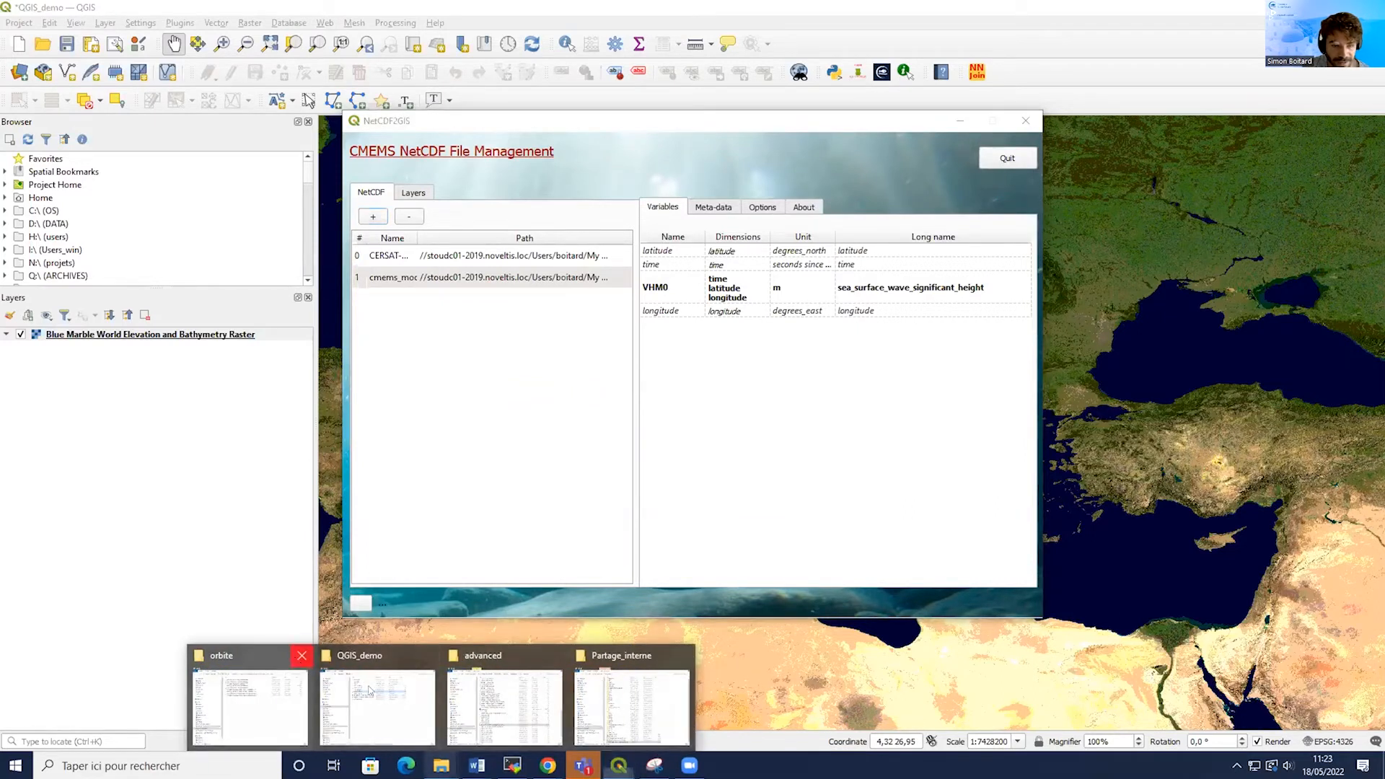
pyautogui.click(317, 655)
pyautogui.click(622, 663)
pyautogui.click(375, 720)
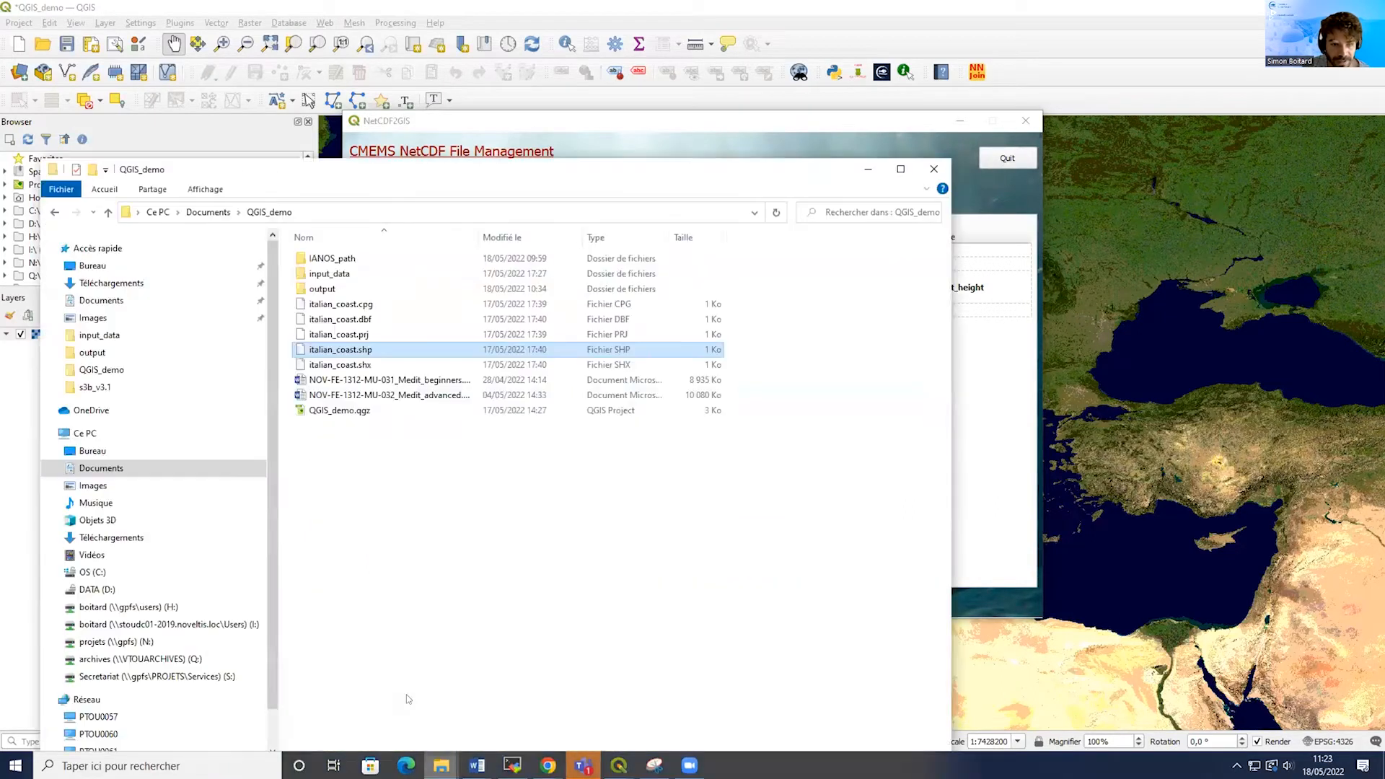
pyautogui.moveTo(441, 171); pyautogui.dragTo(1074, 120)
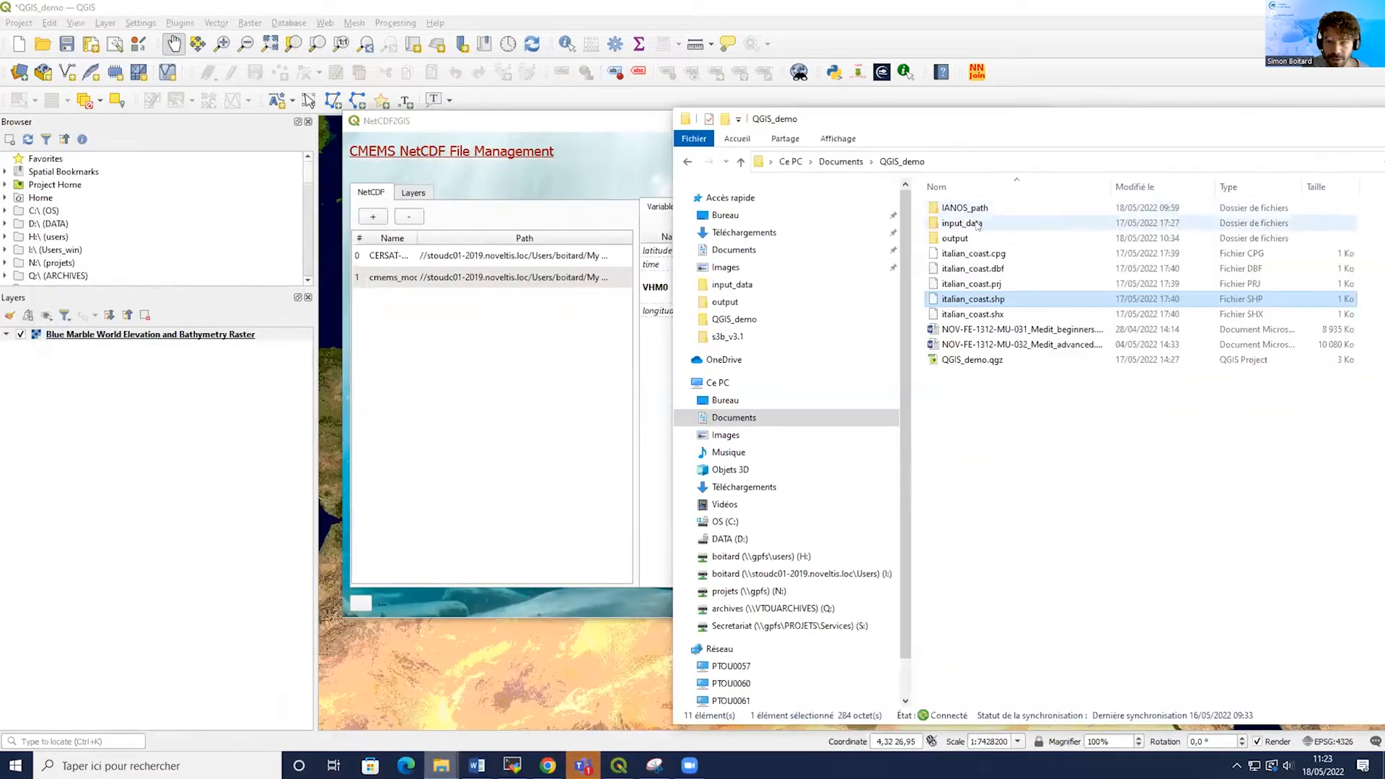
pyautogui.doubleClick(976, 223)
pyautogui.click(975, 213)
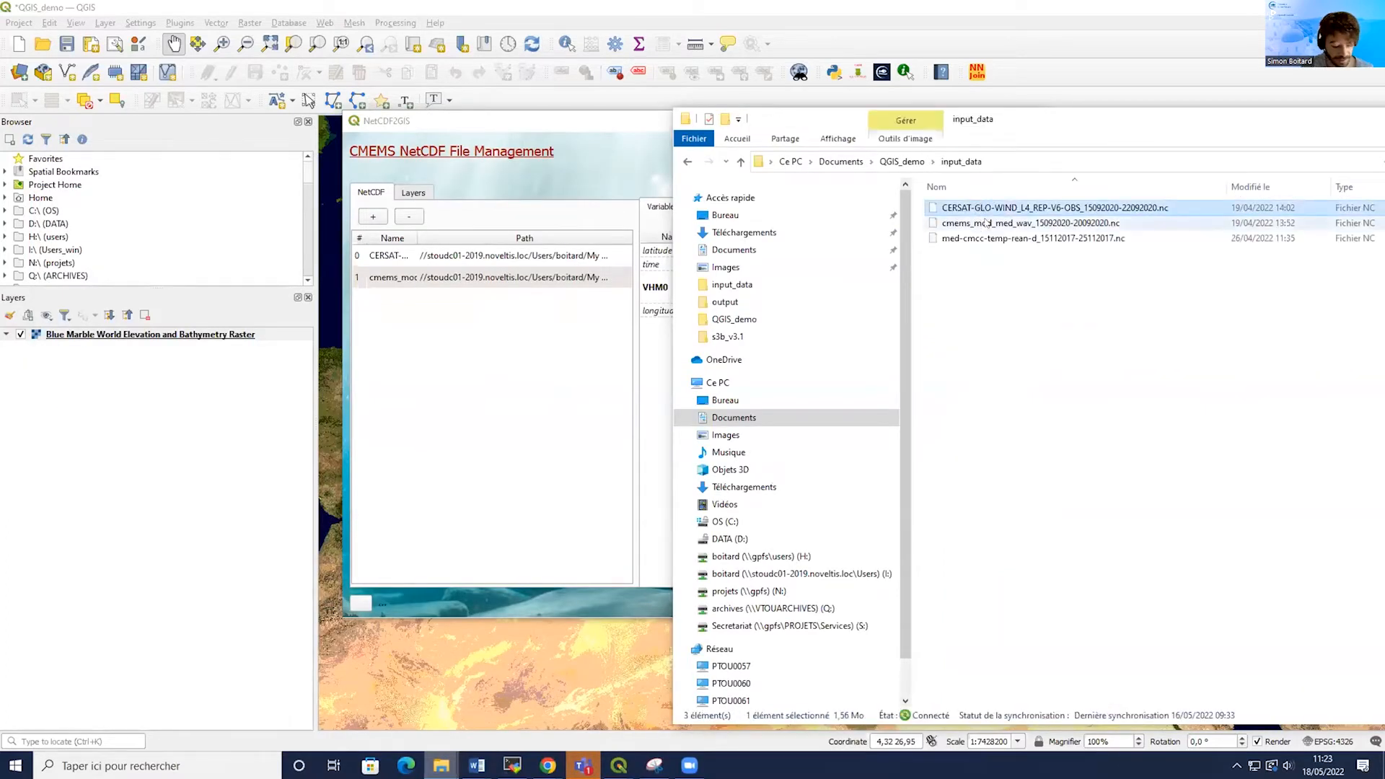
pyautogui.keyDown('shift'); pyautogui.click(986, 224); pyautogui.keyUp('shift')
pyautogui.moveTo(986, 224); pyautogui.dragTo(1074, 216)
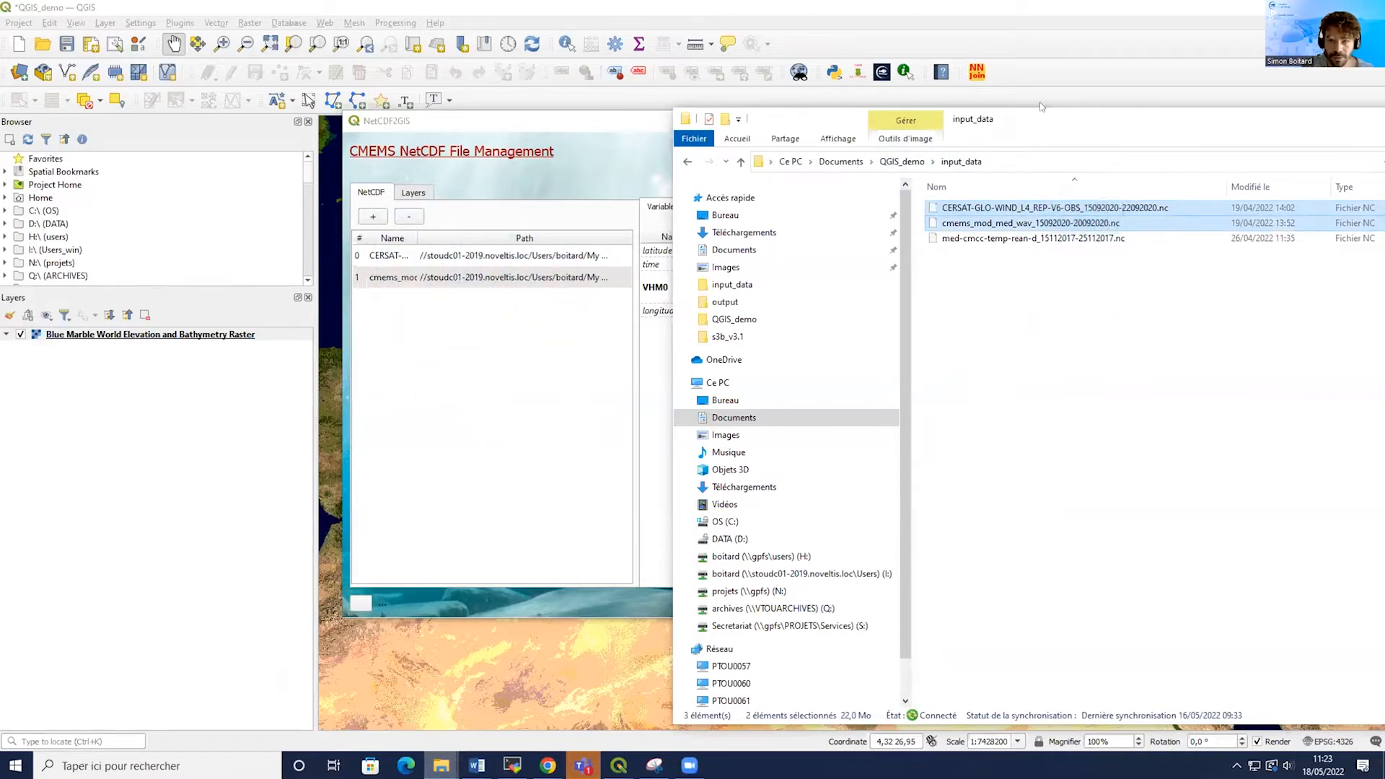
pyautogui.moveTo(1083, 105); pyautogui.dragTo(694, 177)
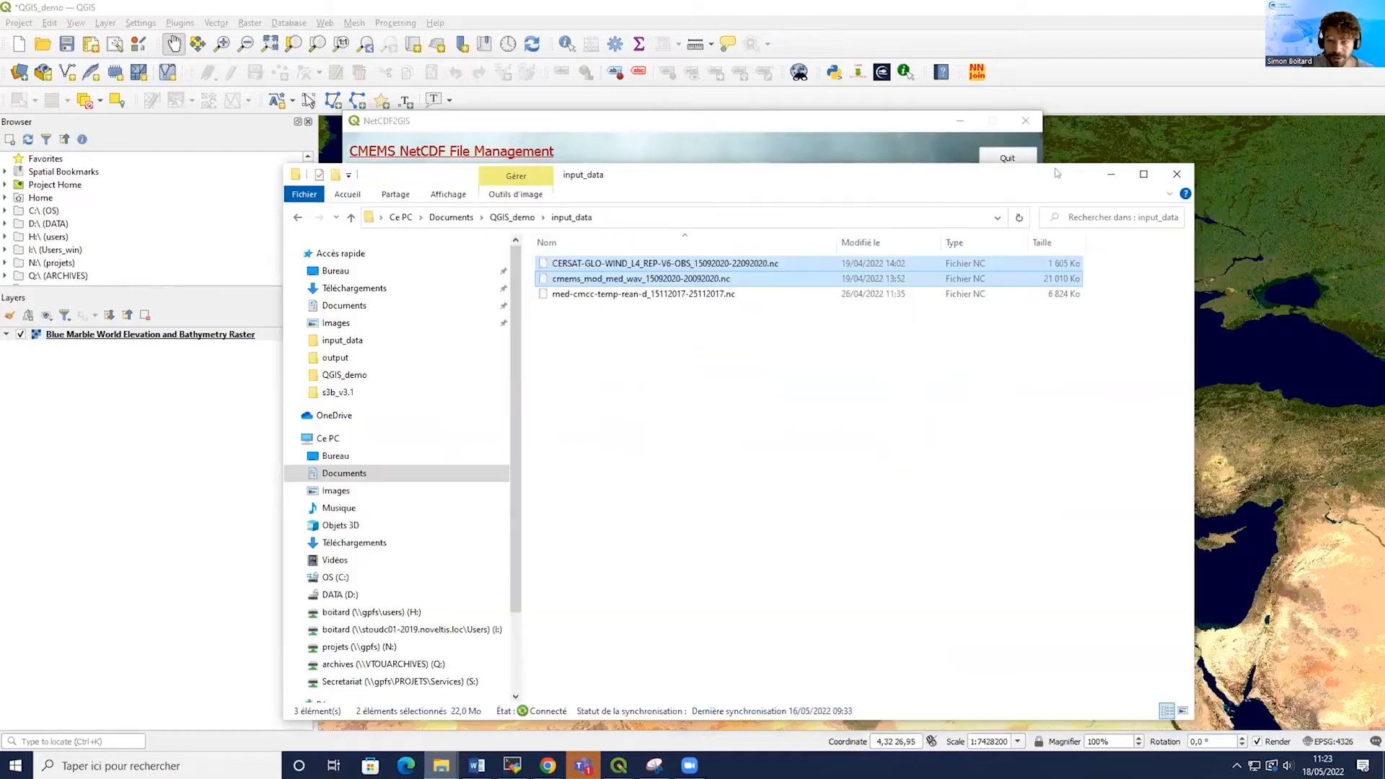
pyautogui.click(1109, 175)
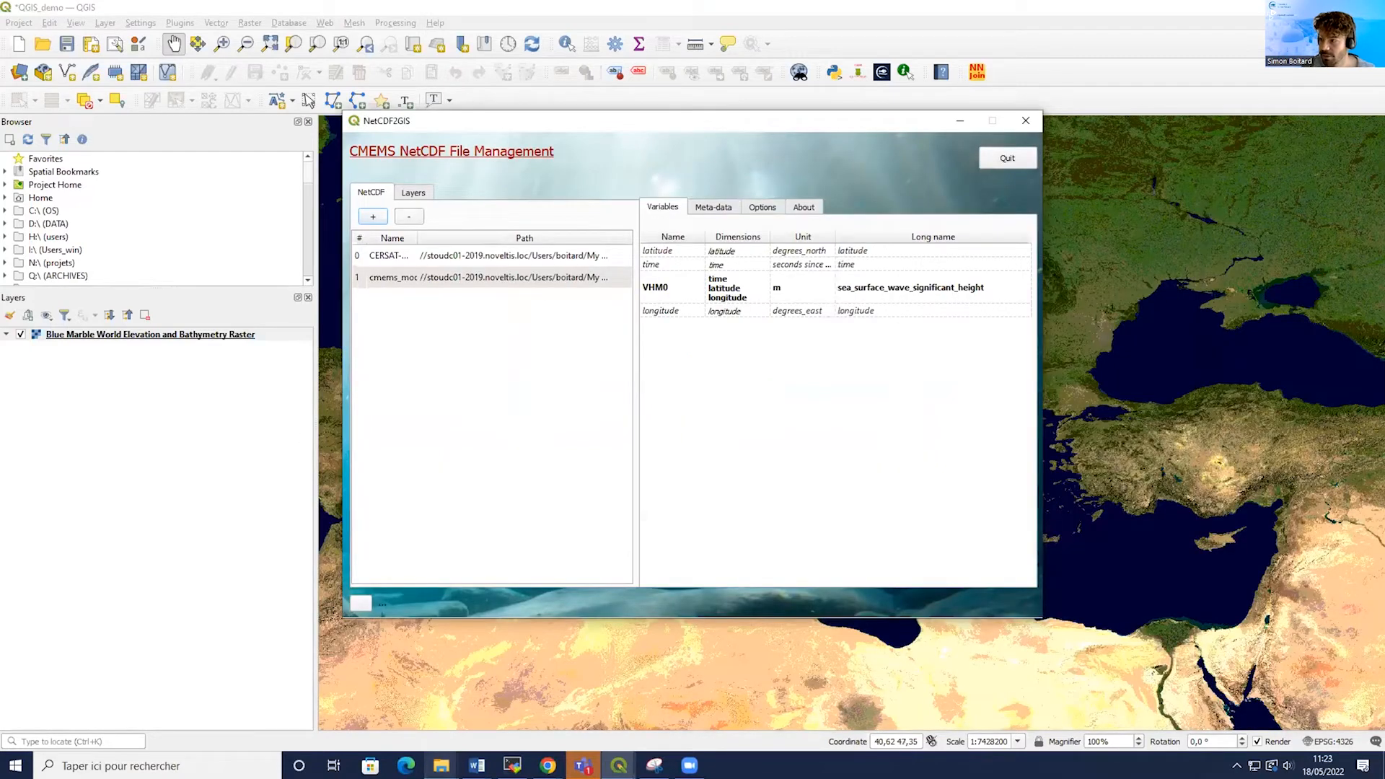
# Select the wind file in the plugin, examine its variables, dimensions and units, and open its metadata.
pyautogui.click(388, 256)
pyautogui.moveTo(418, 238); pyautogui.dragTo(489, 228)
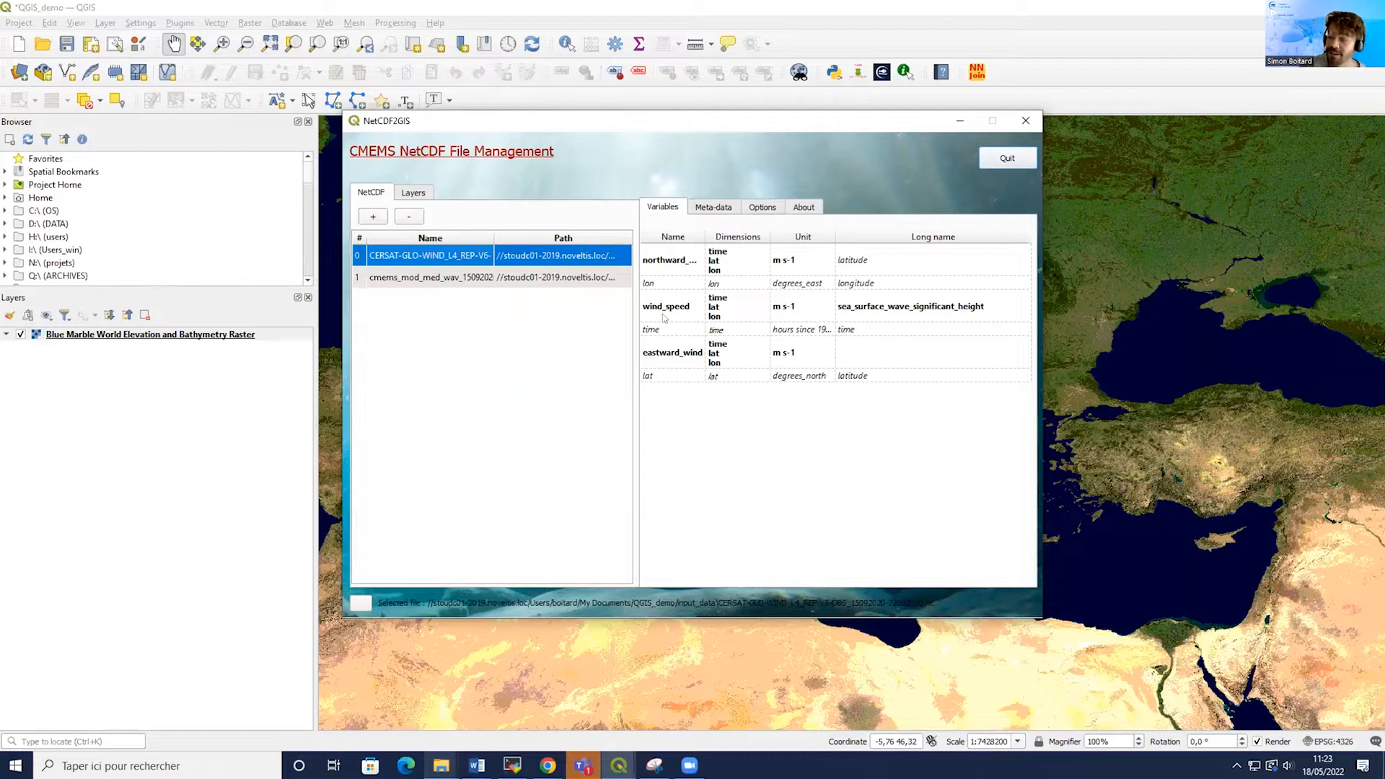
pyautogui.click(675, 263)
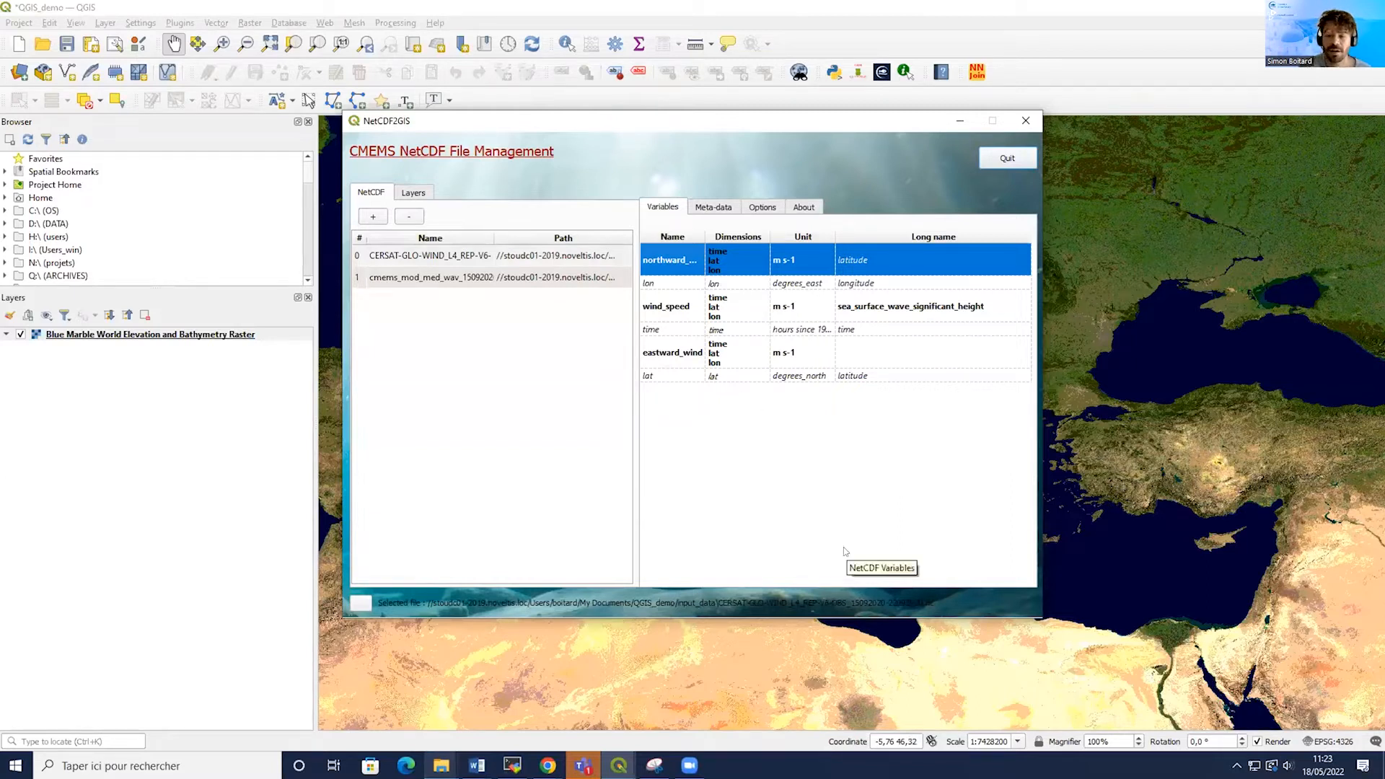
pyautogui.moveTo(701, 228); pyautogui.dragTo(734, 229)
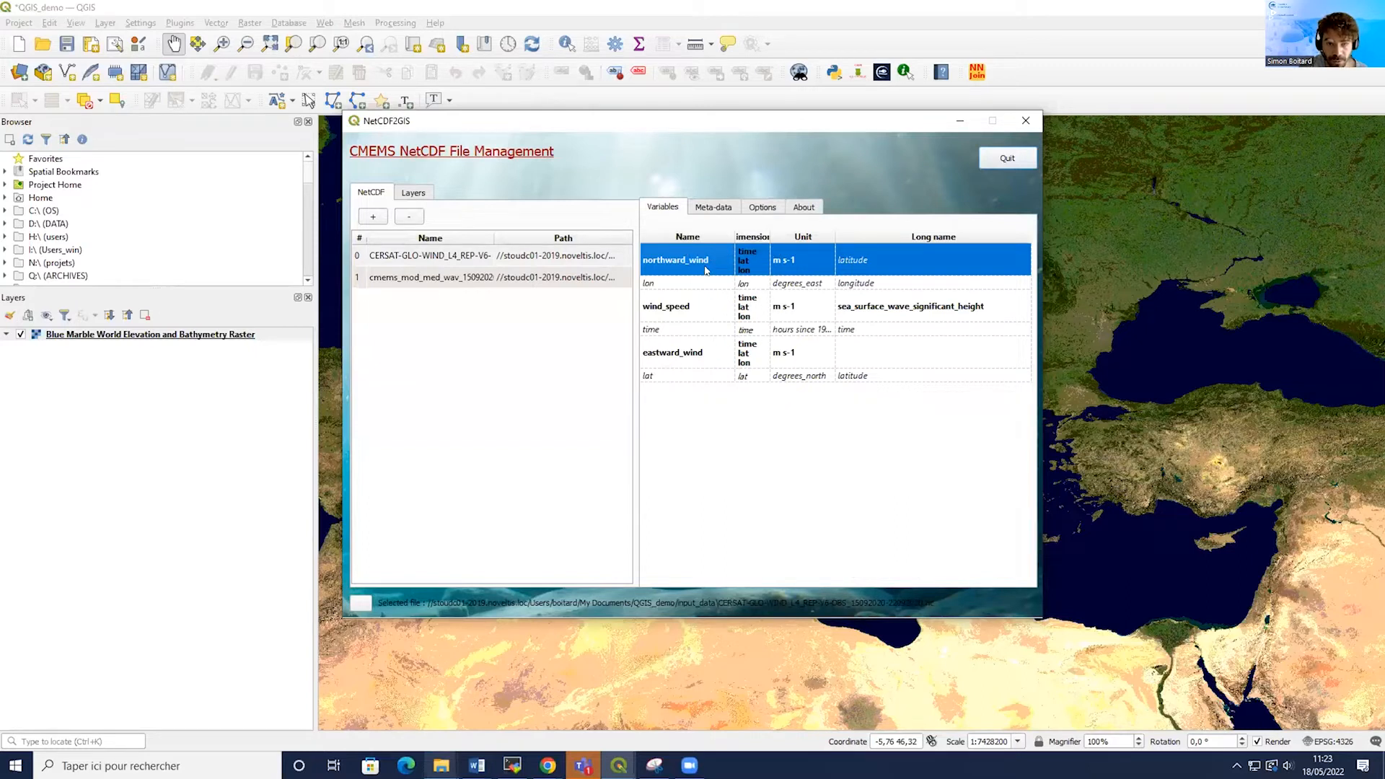
pyautogui.click(697, 311)
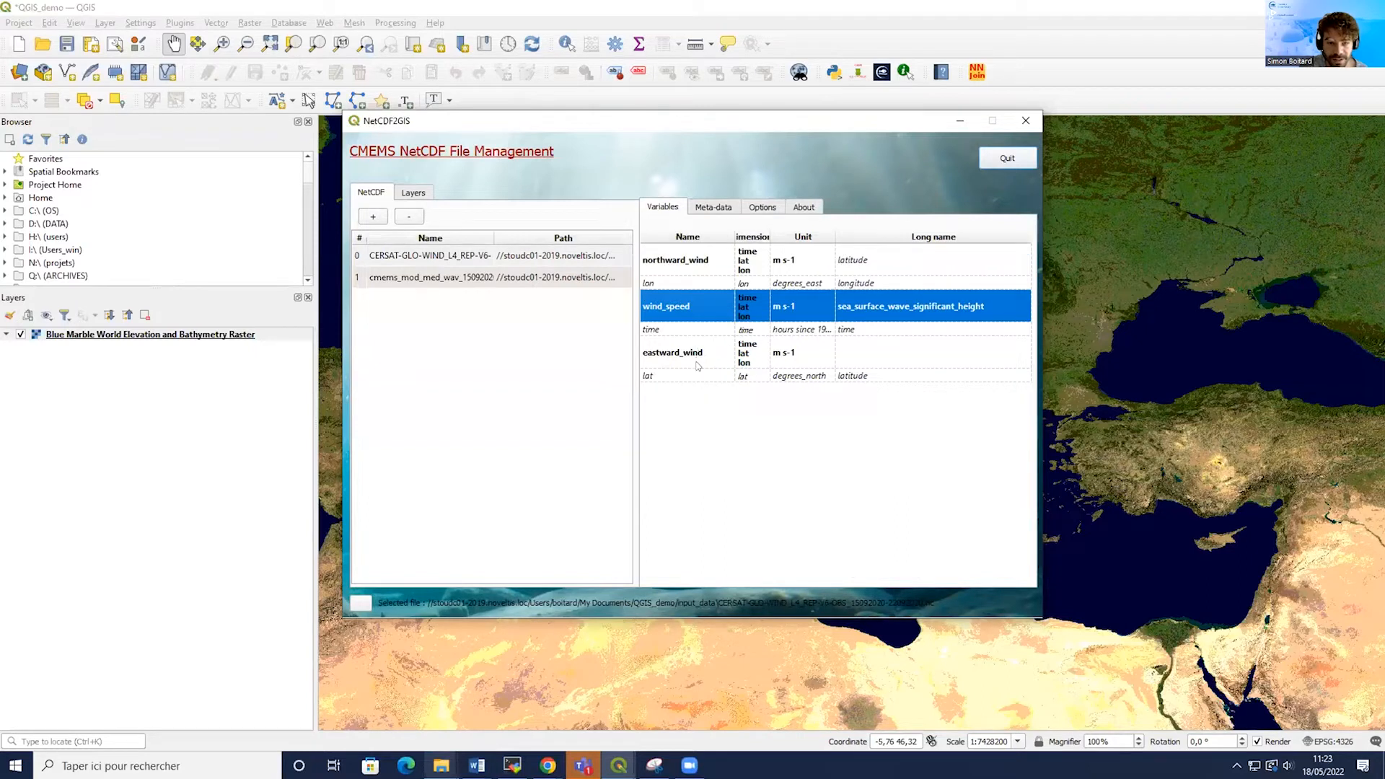
pyautogui.click(697, 366)
pyautogui.click(755, 237)
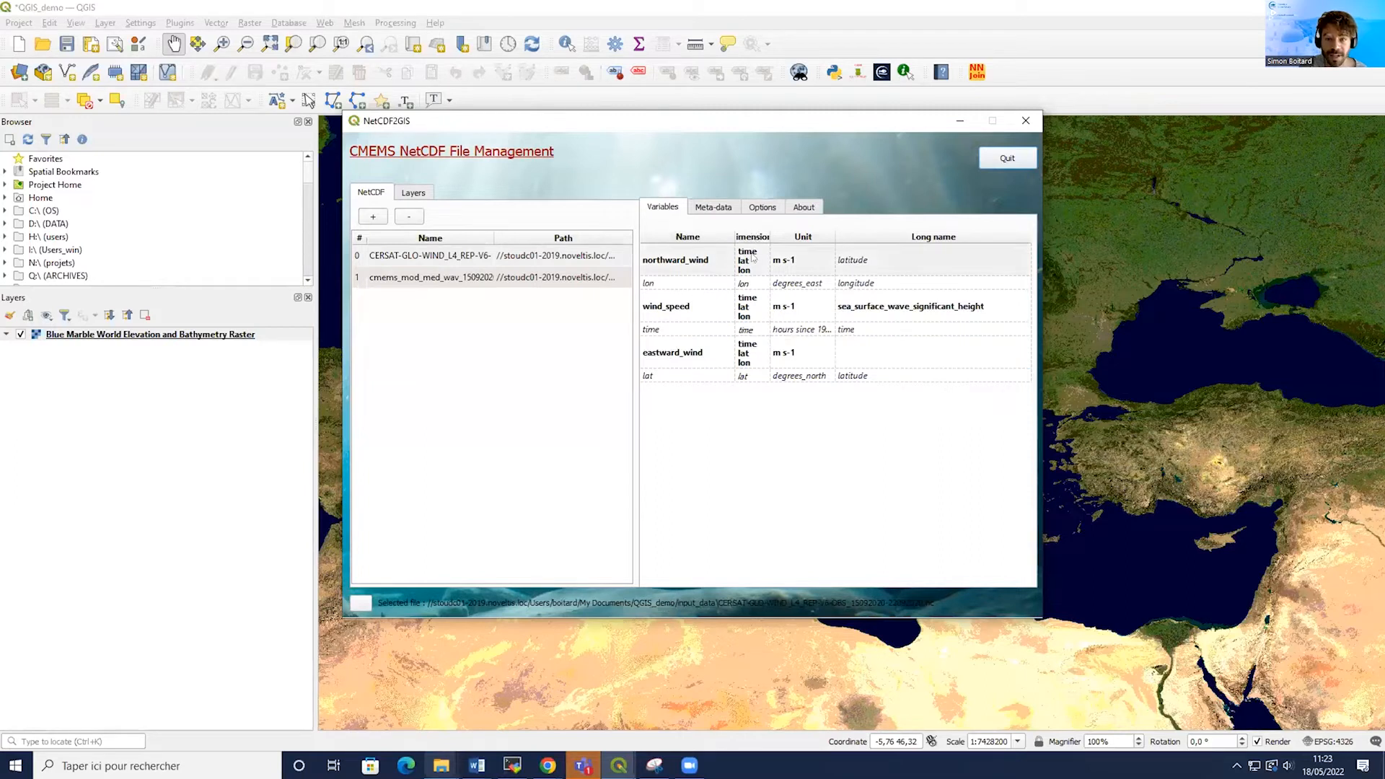
pyautogui.click(809, 264)
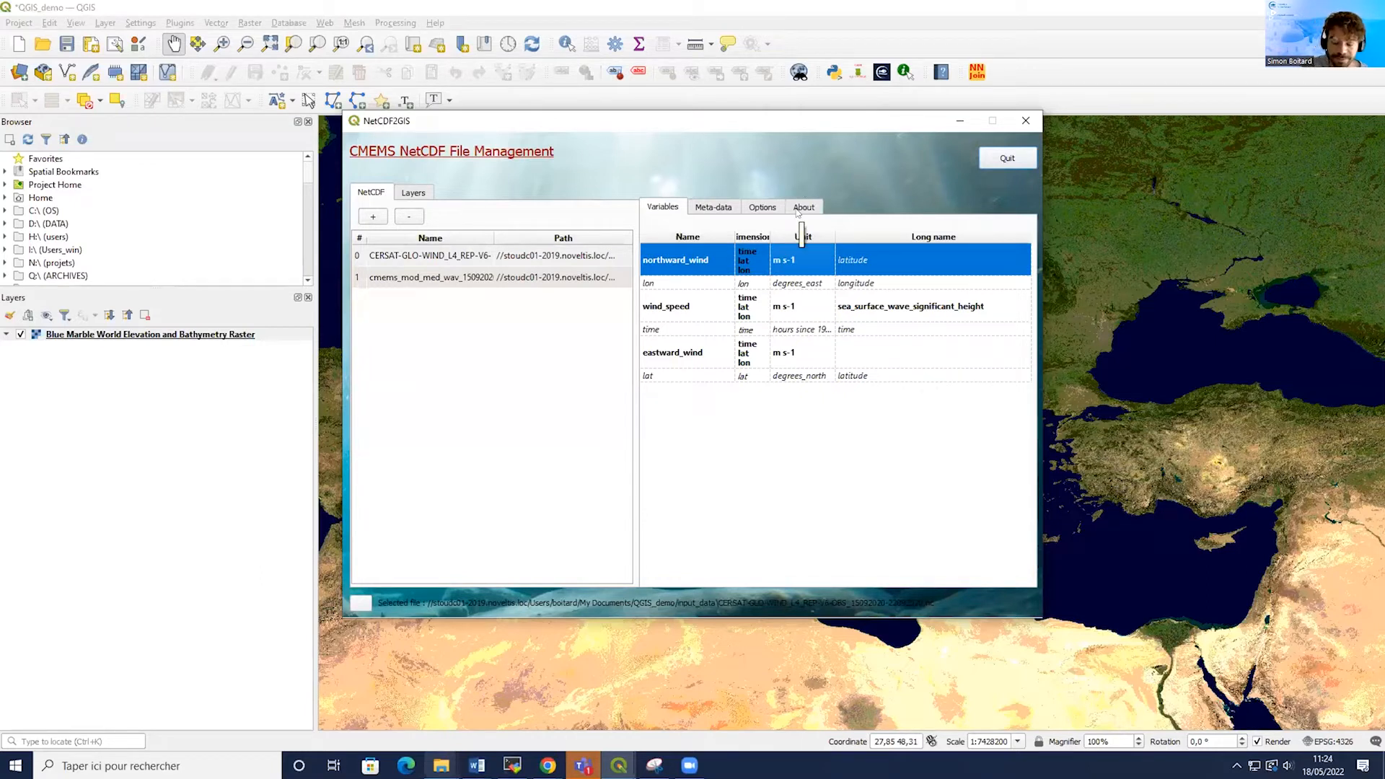
pyautogui.click(713, 207)
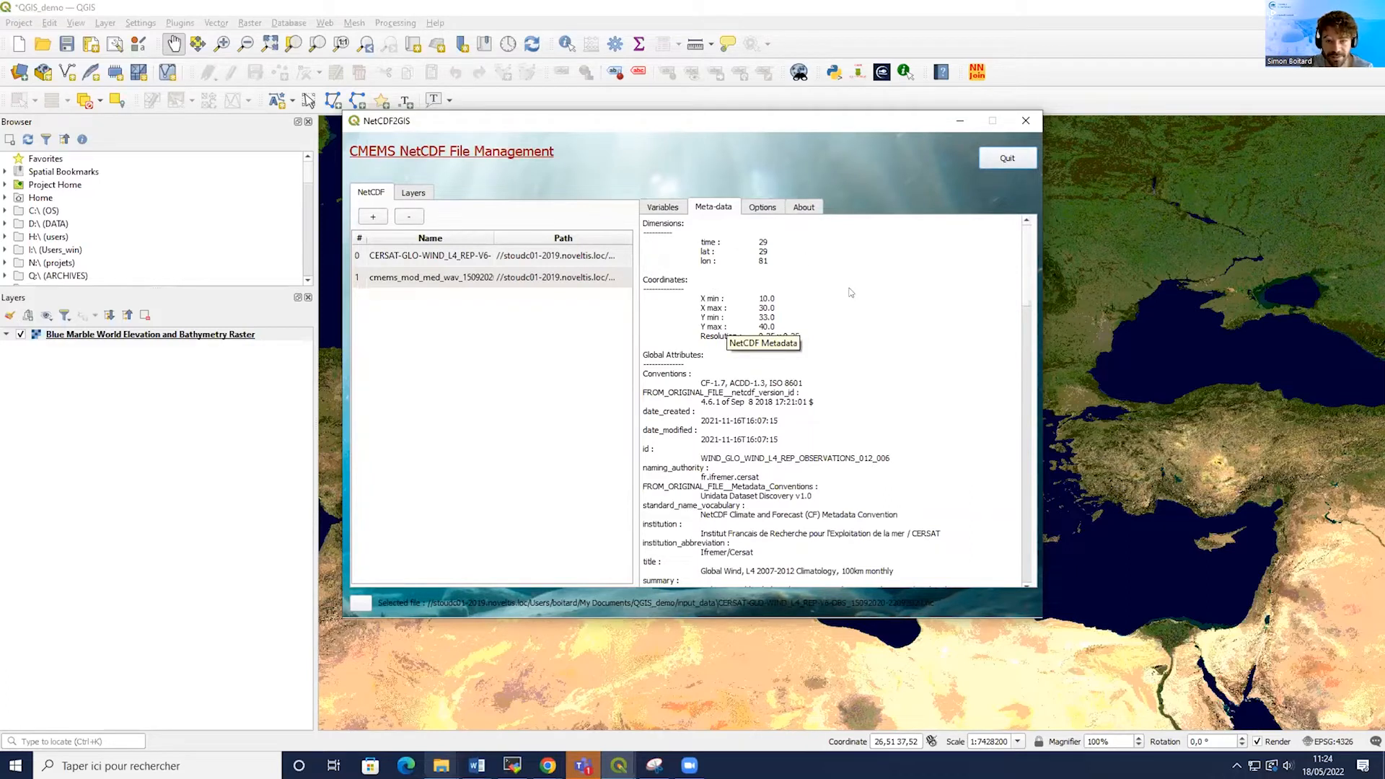
# Scroll through the wind file's metadata and browse the plugin's Options and About tabs before returning to Variables.
pyautogui.scroll(-10, 851, 292)
pyautogui.scroll(8, 851, 292)
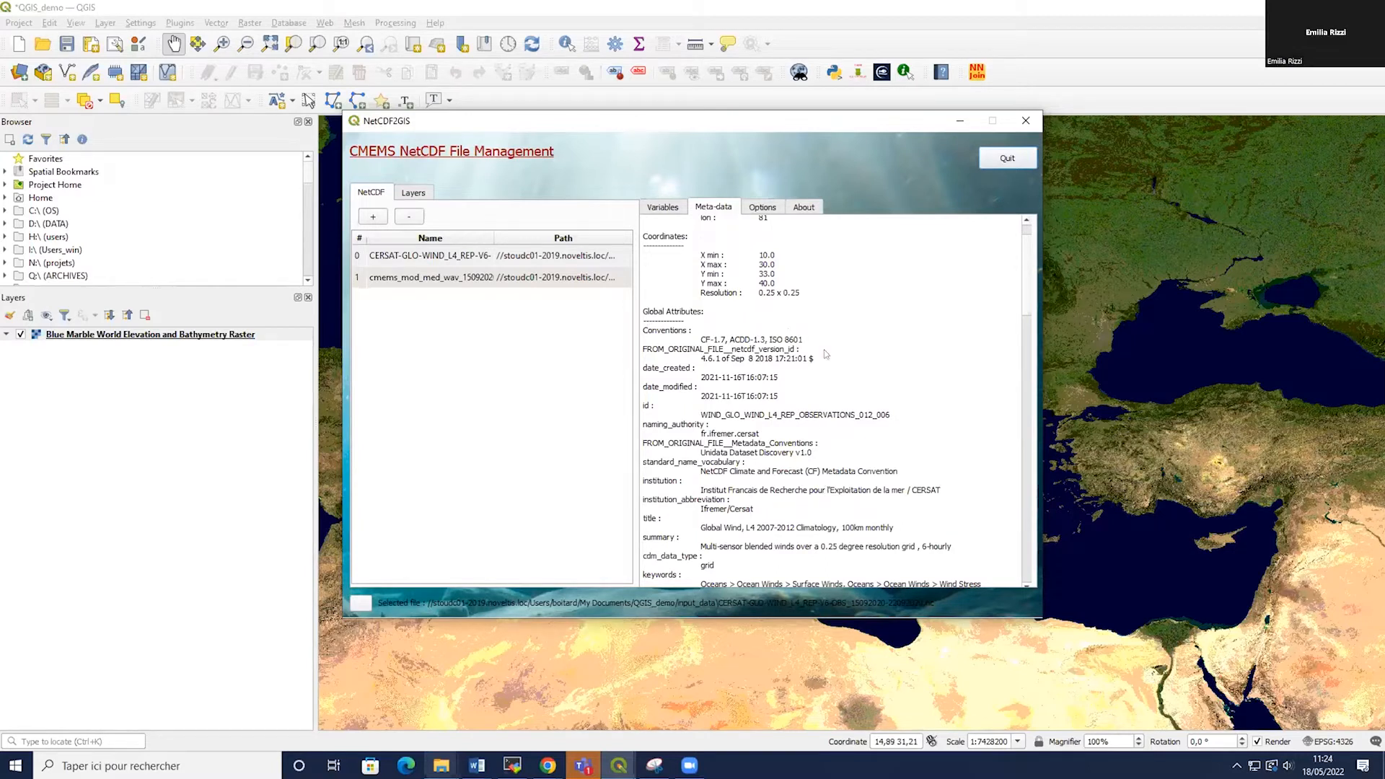
pyautogui.click(762, 207)
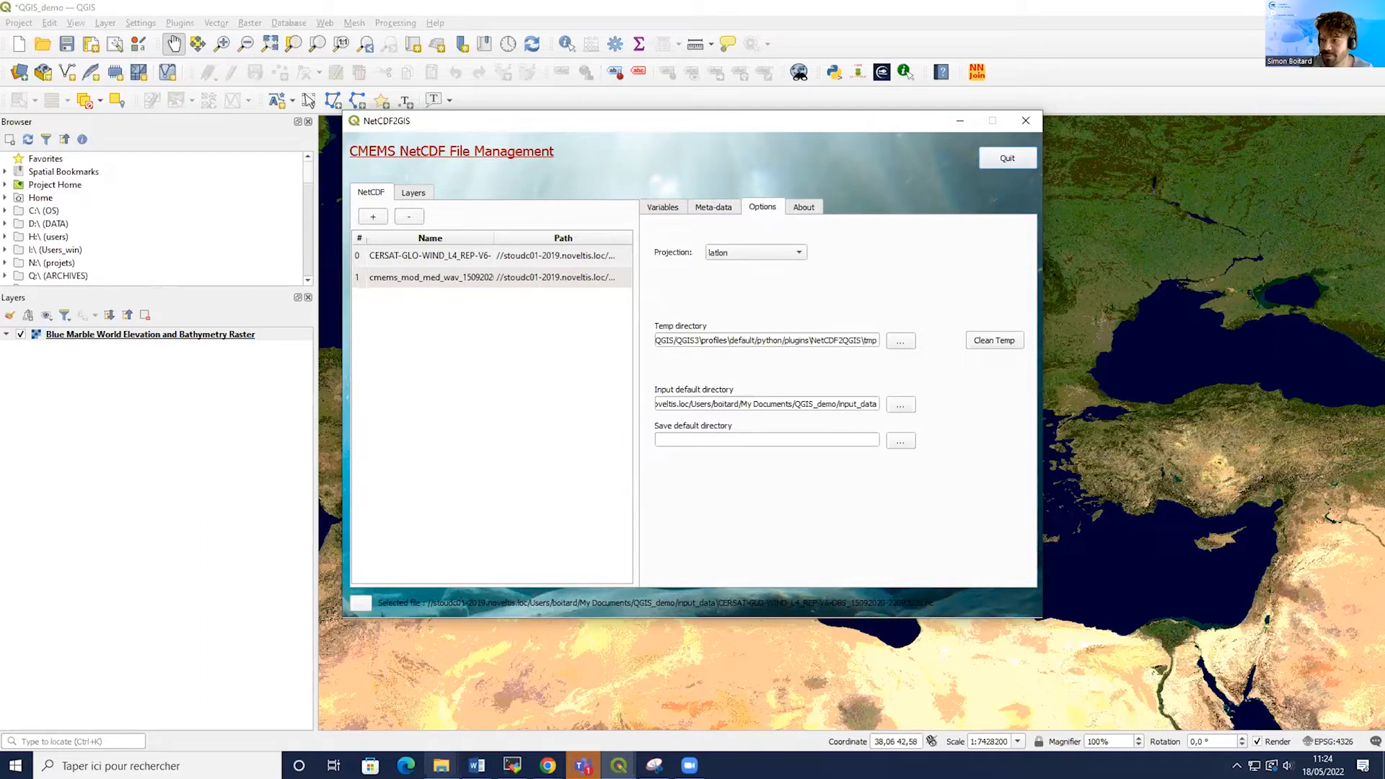
pyautogui.click(809, 205)
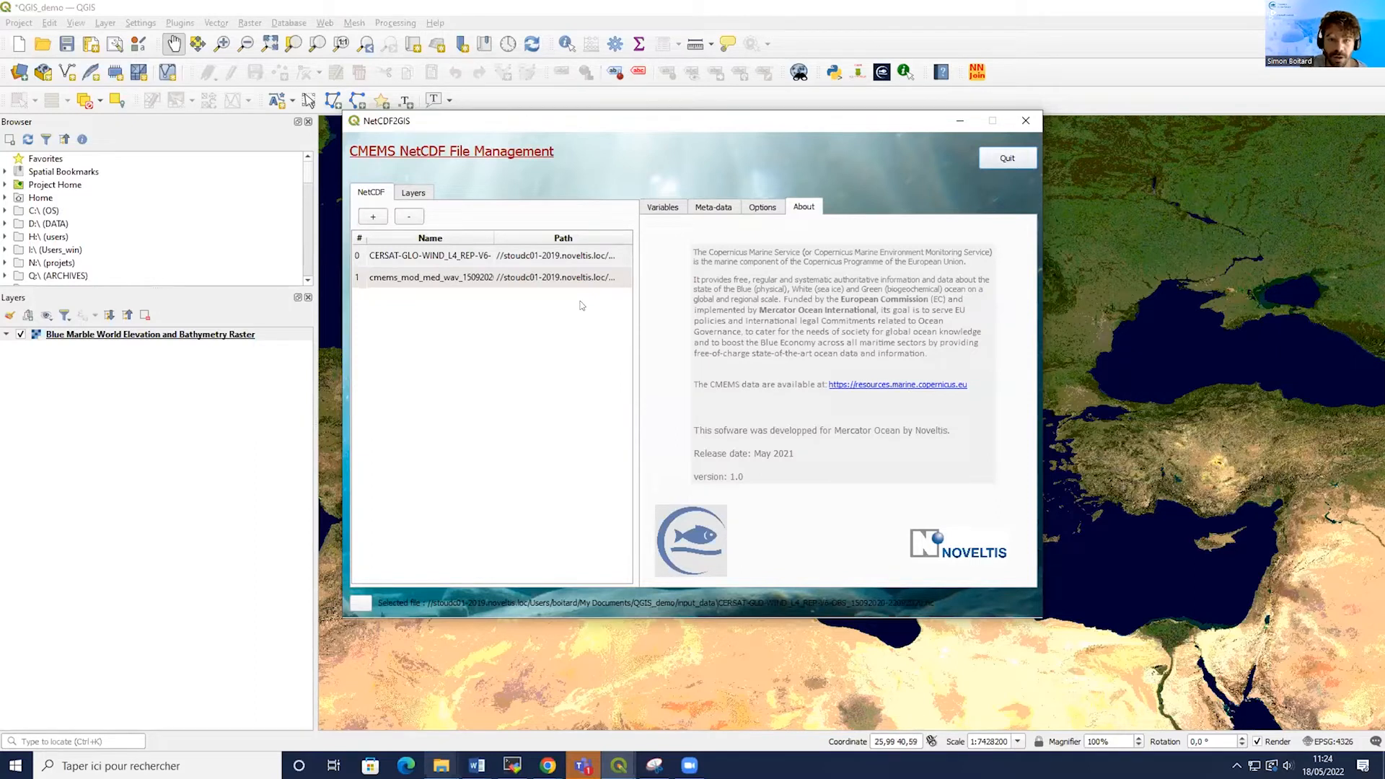
pyautogui.click(652, 206)
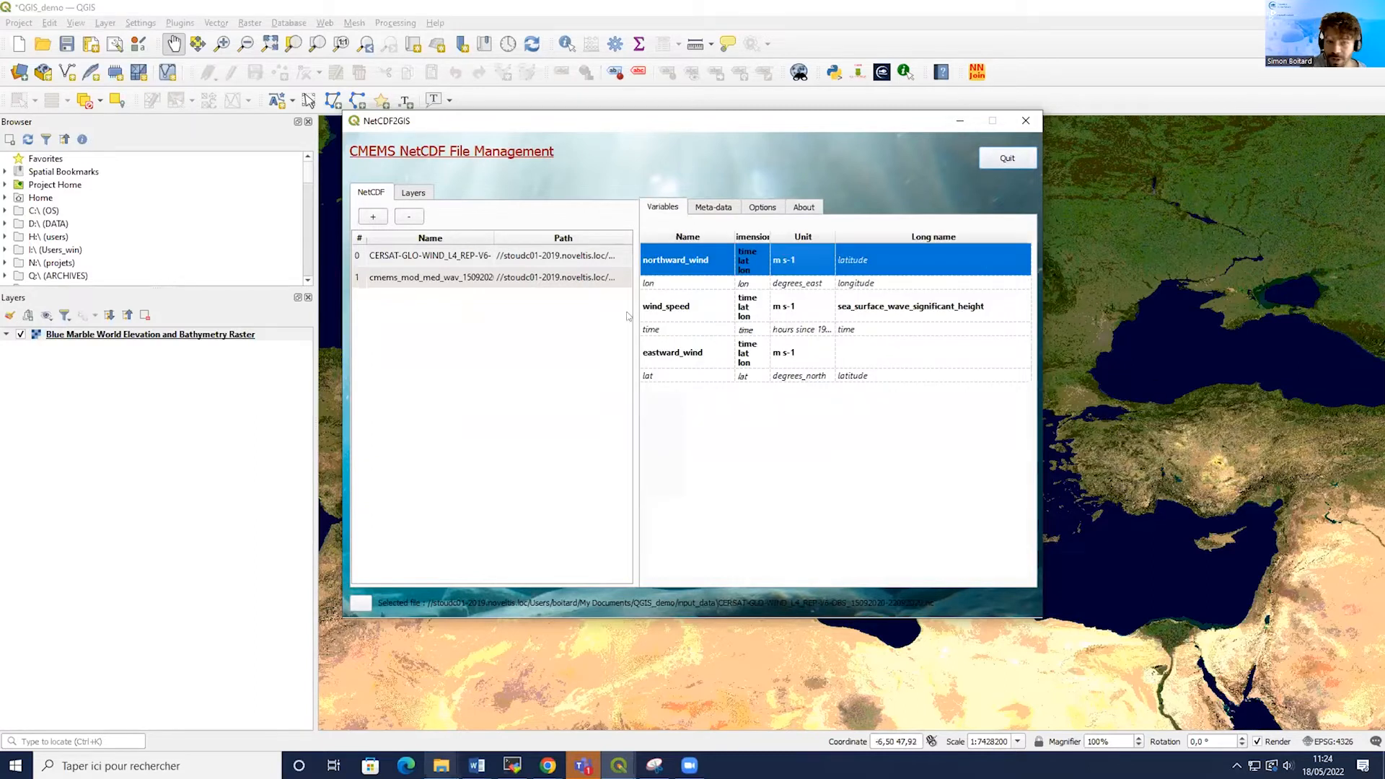
# Inspect the variables of the wave file and the wind file, selecting each wind variable in turn.
pyautogui.click(397, 279)
pyautogui.click(892, 293)
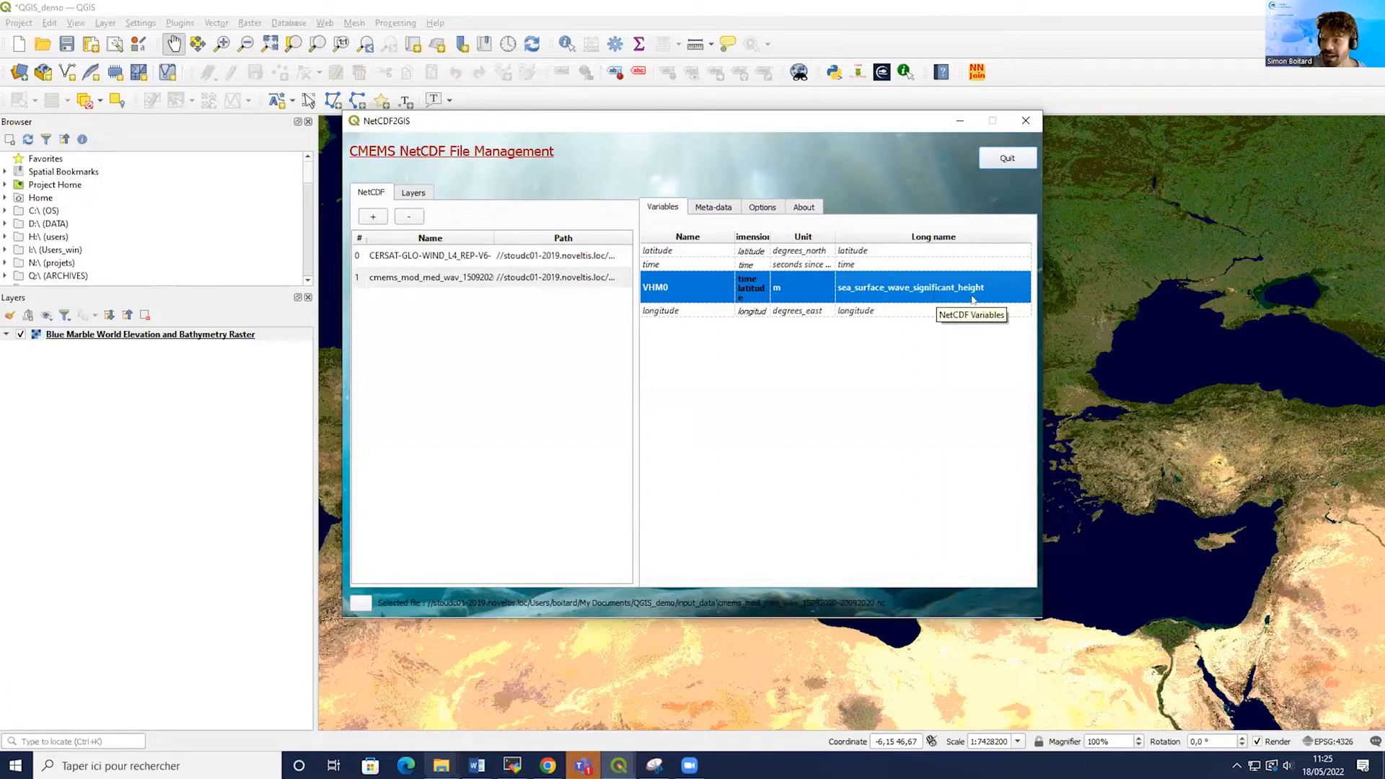
pyautogui.click(411, 257)
pyautogui.click(694, 308)
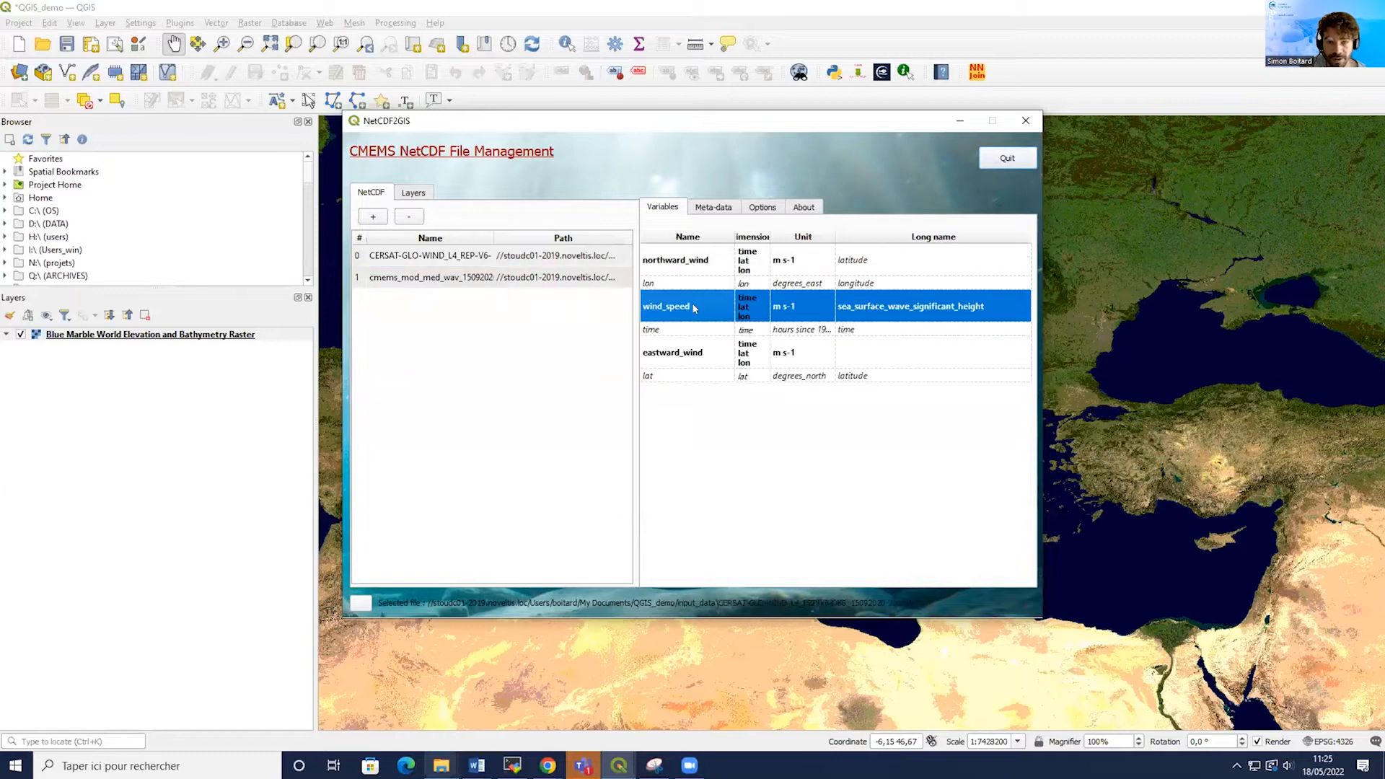
pyautogui.click(696, 261)
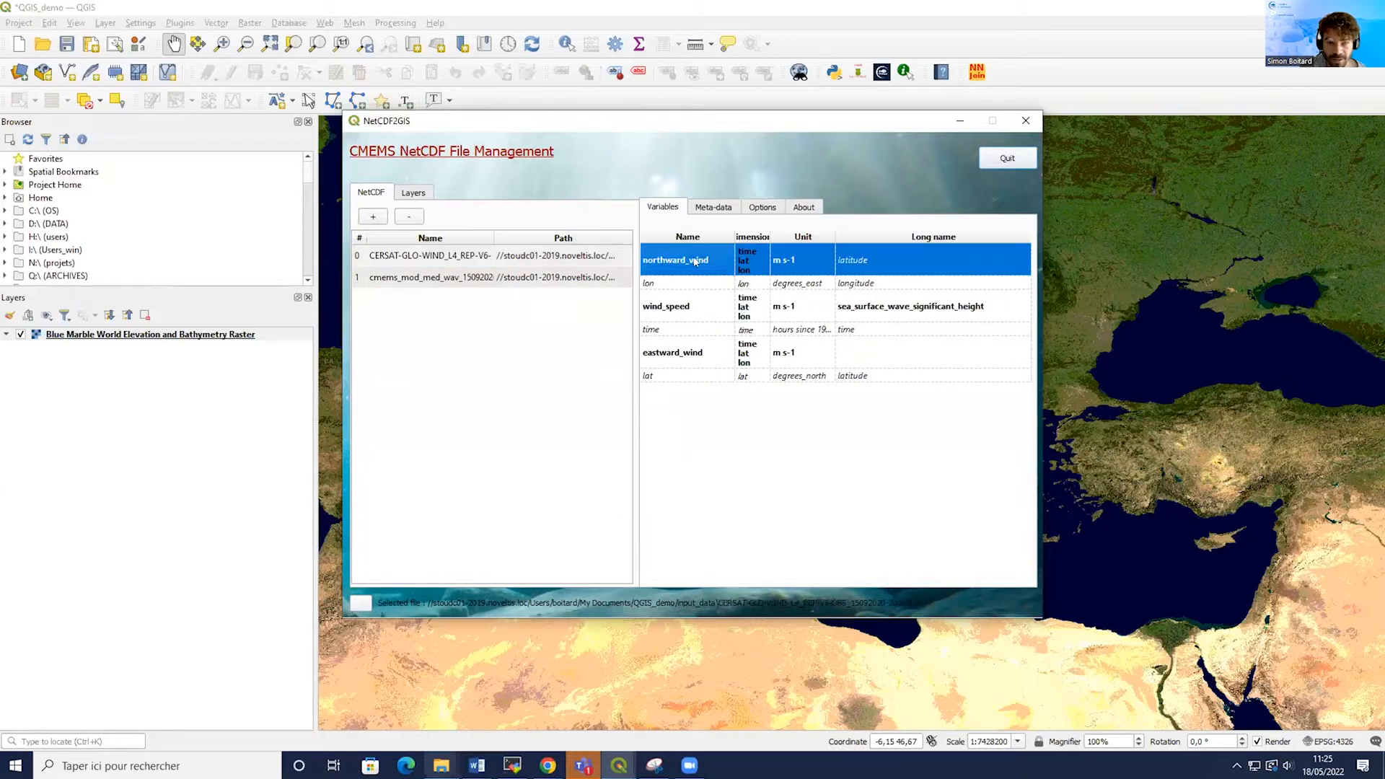
pyautogui.click(706, 362)
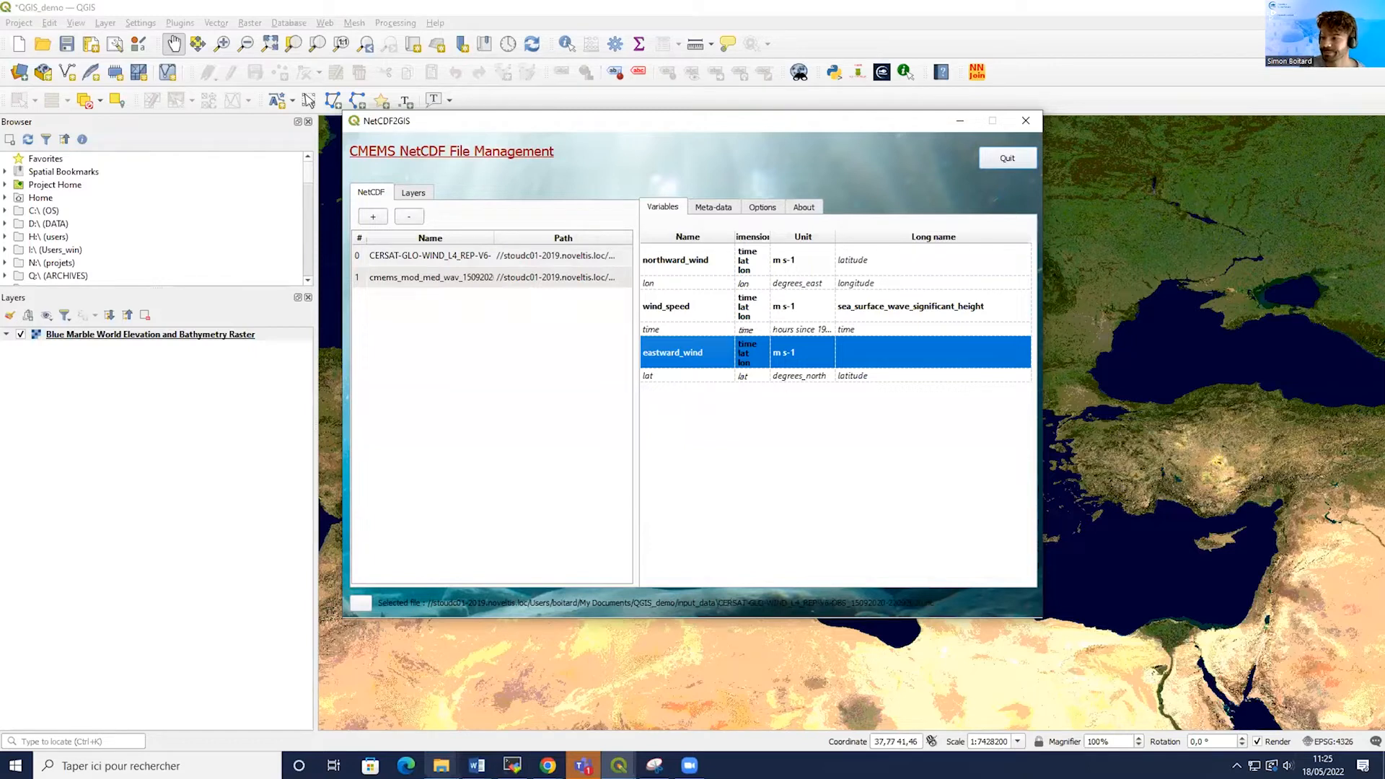
# Select the wave file's VHM0 variable and open Sequence Layers for it.
pyautogui.click(418, 278)
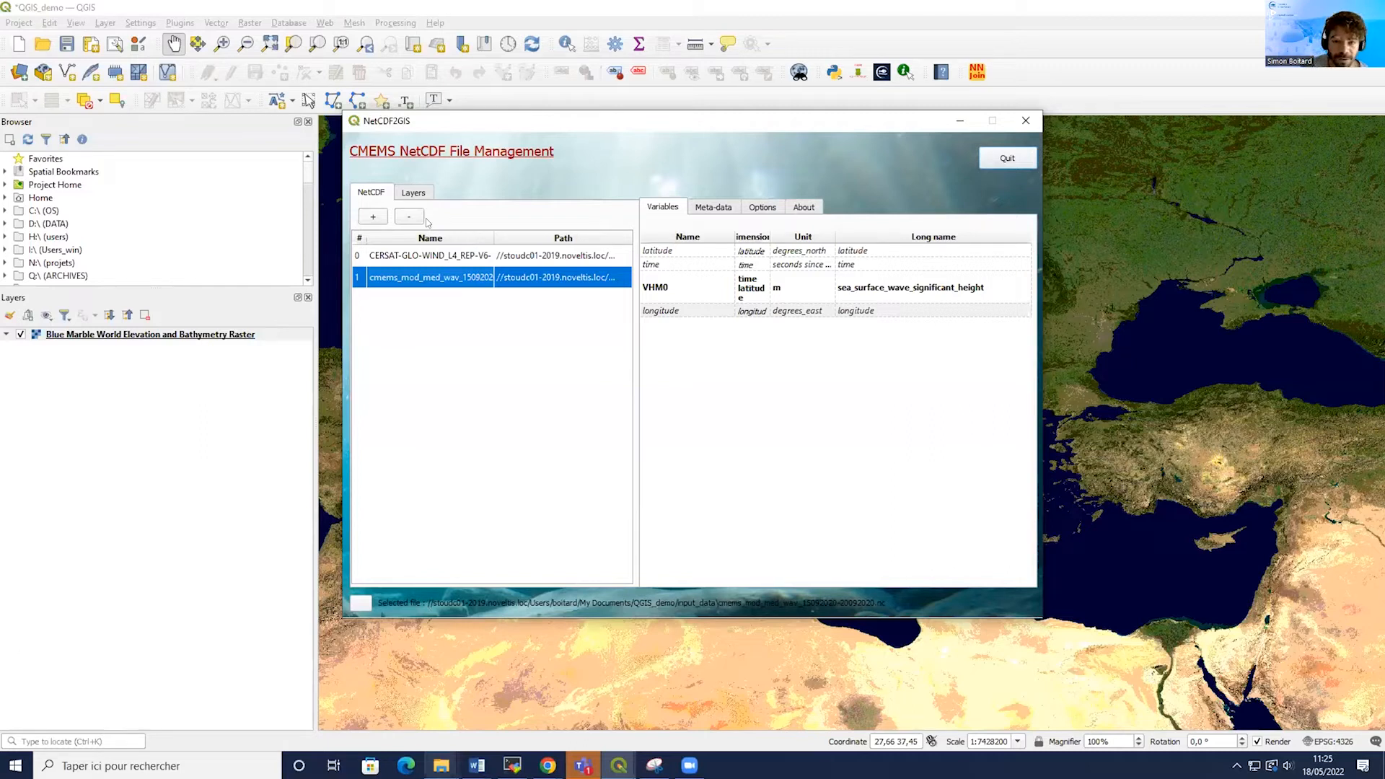
pyautogui.click(697, 287)
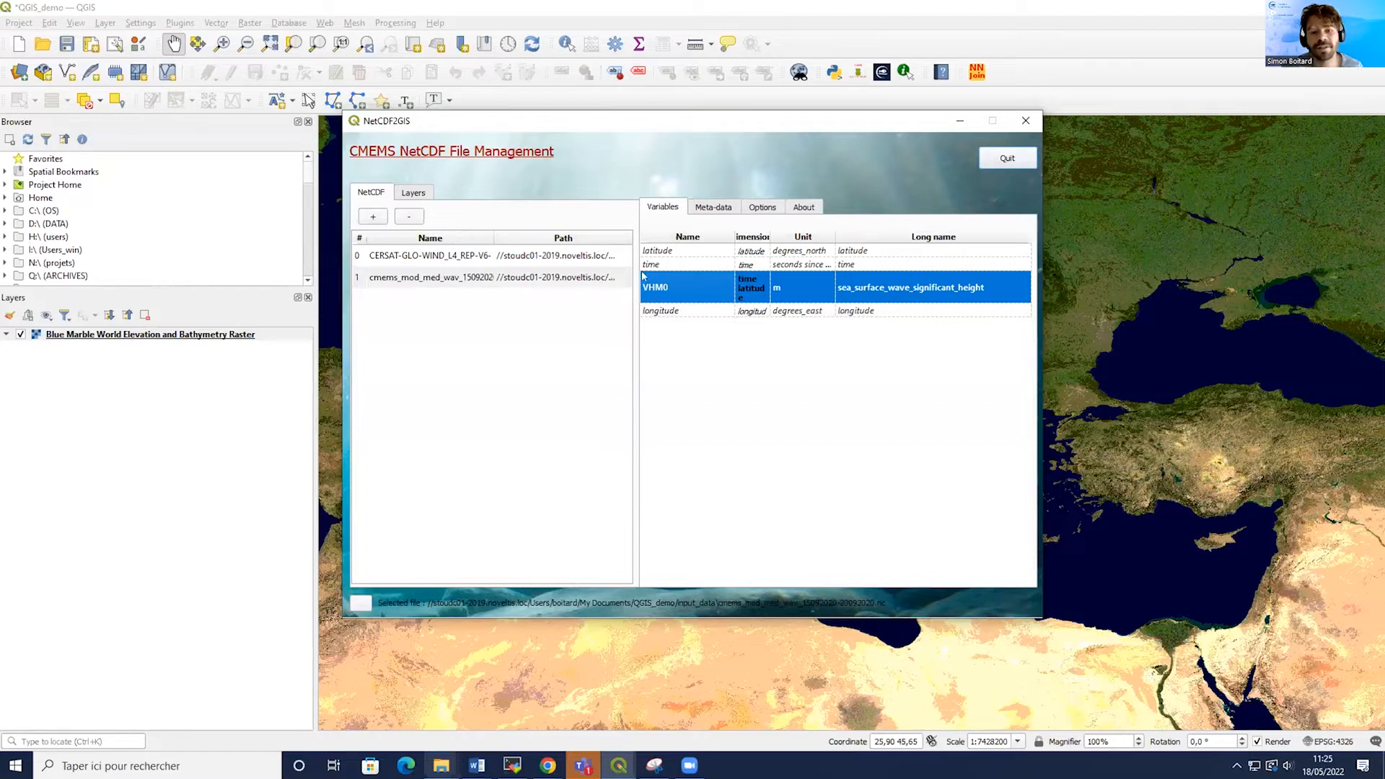
pyautogui.rightClick(662, 292)
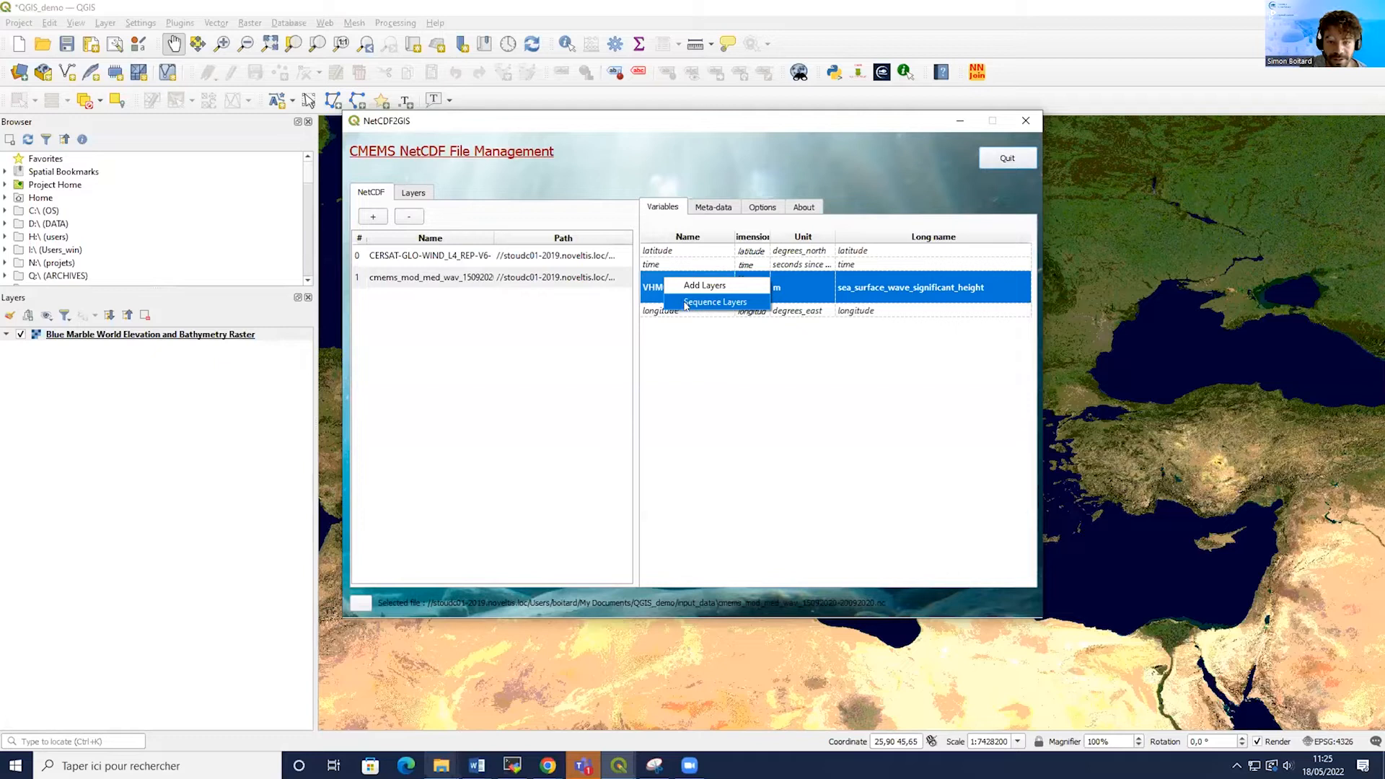
pyautogui.click(685, 303)
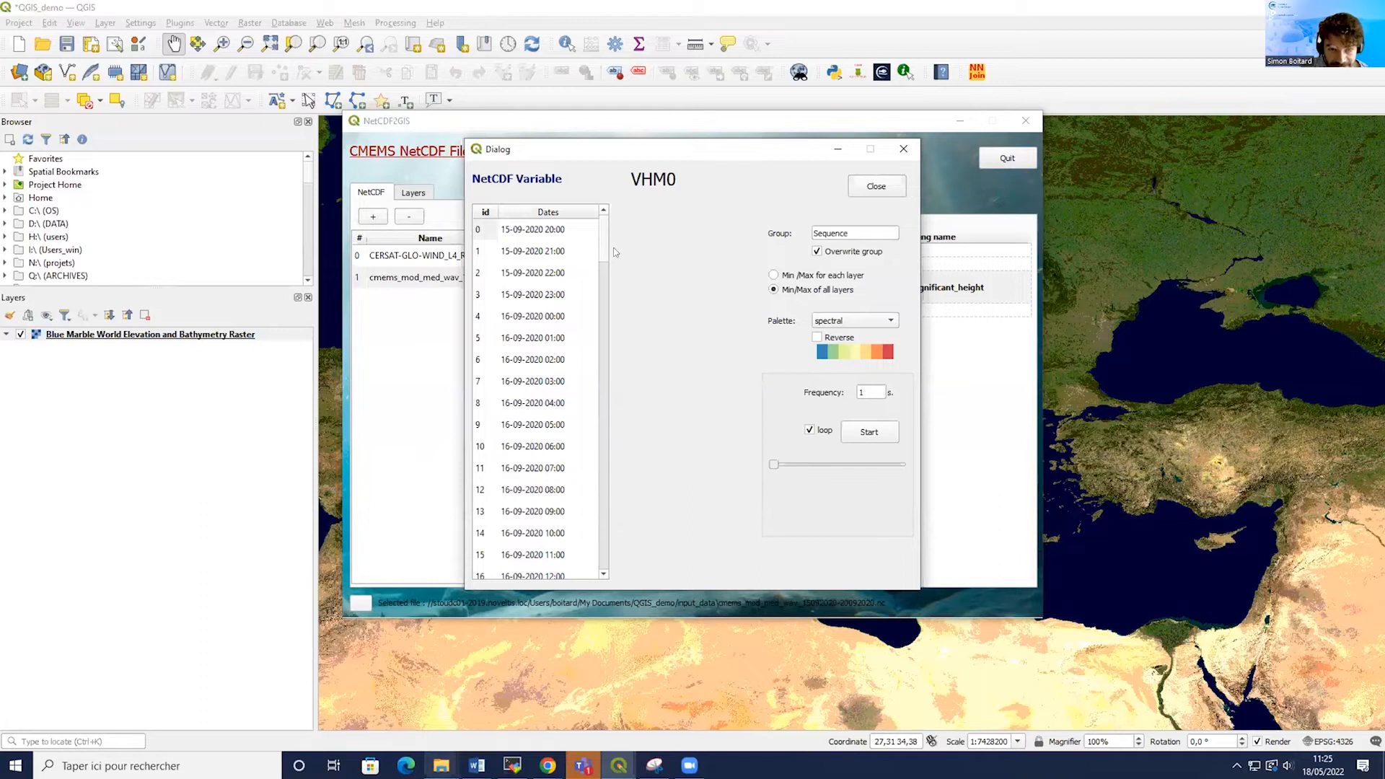
pyautogui.moveTo(604, 260)
pyautogui.mouseDown()
pyautogui.moveTo(619, 352)
pyautogui.moveTo(613, 285)
pyautogui.mouseUp()
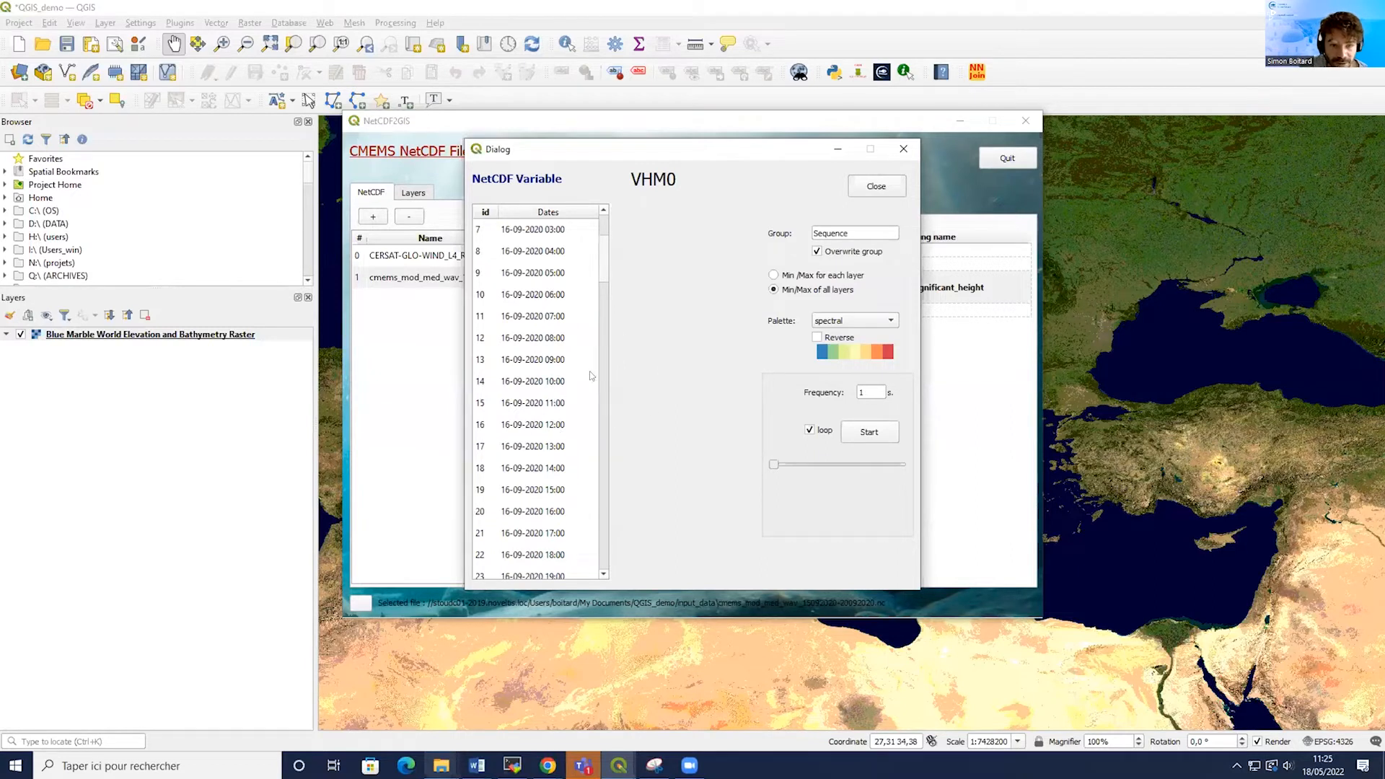
pyautogui.scroll(-3, 552, 393)
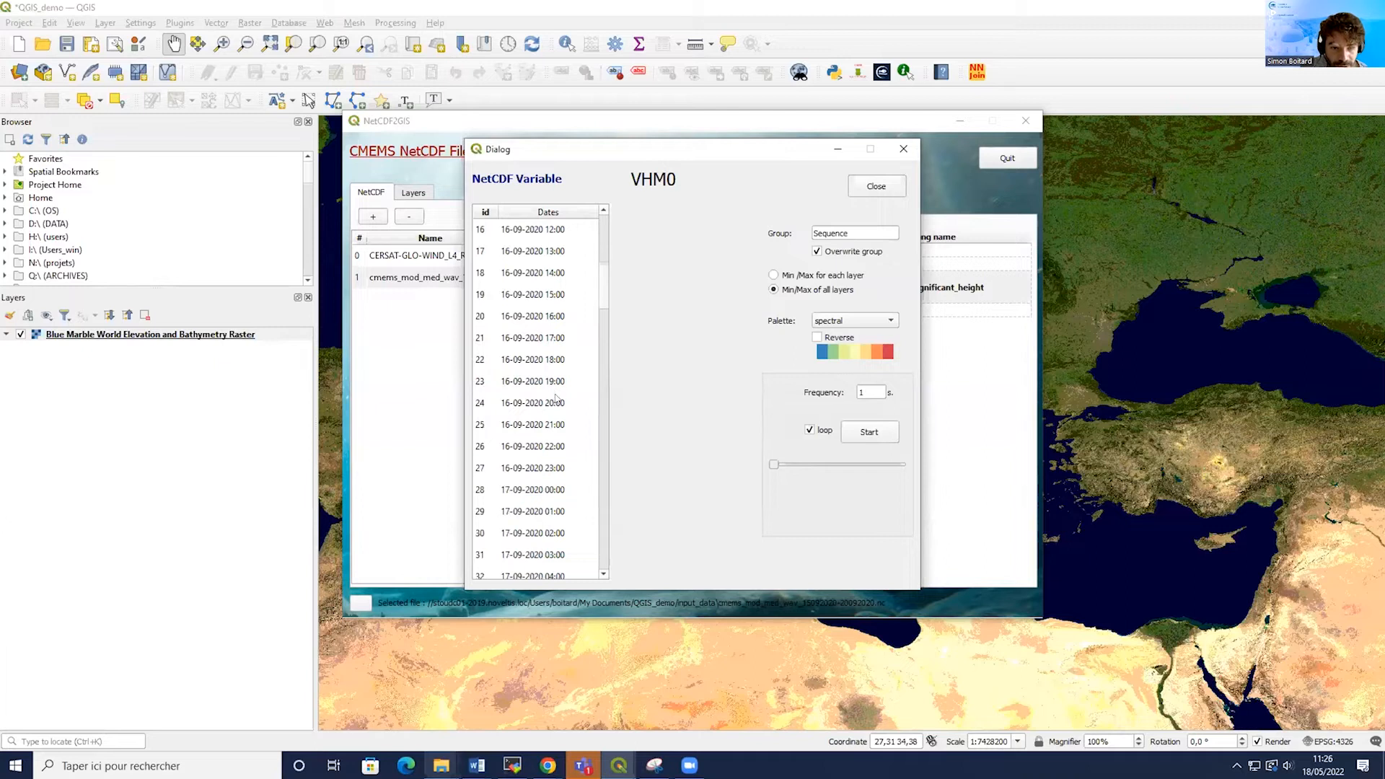
pyautogui.scroll(-2, 572, 409)
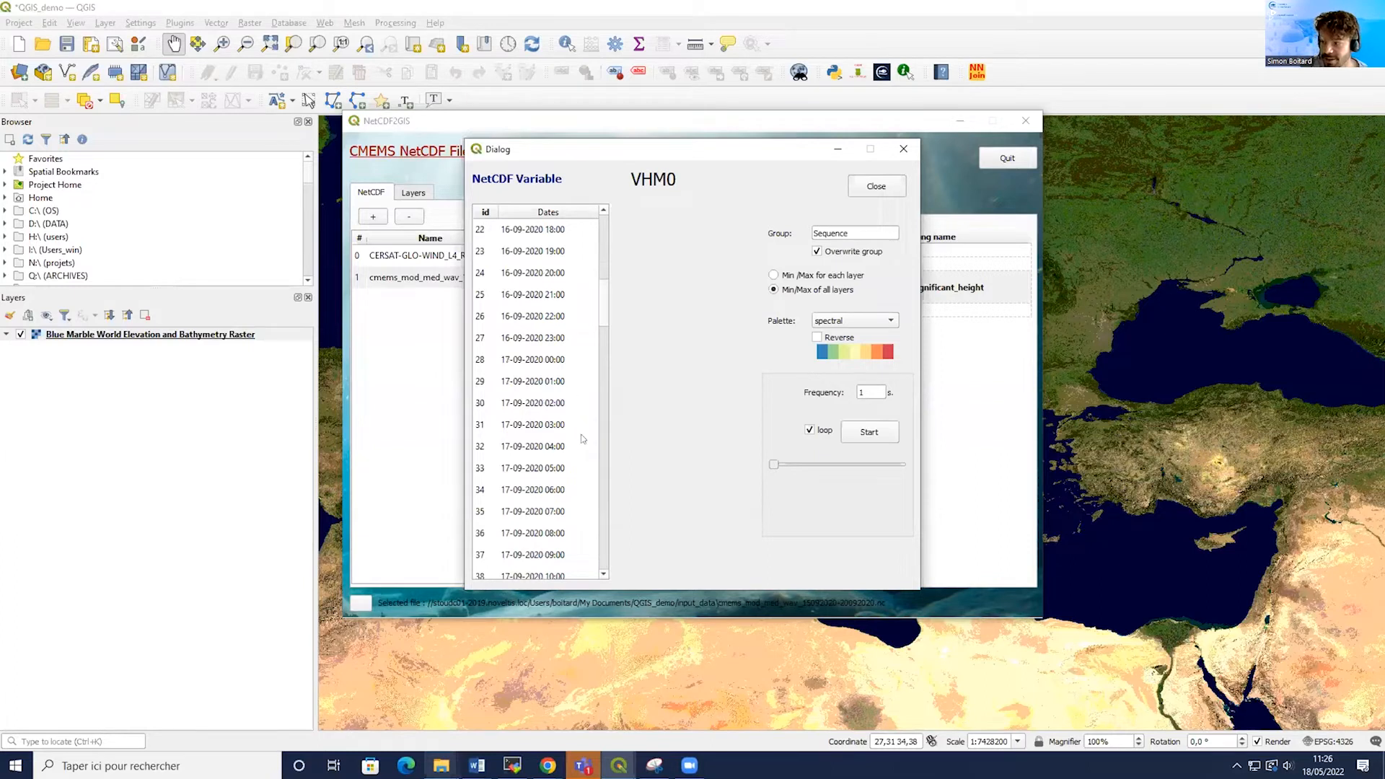
pyautogui.scroll(-1, 569, 433)
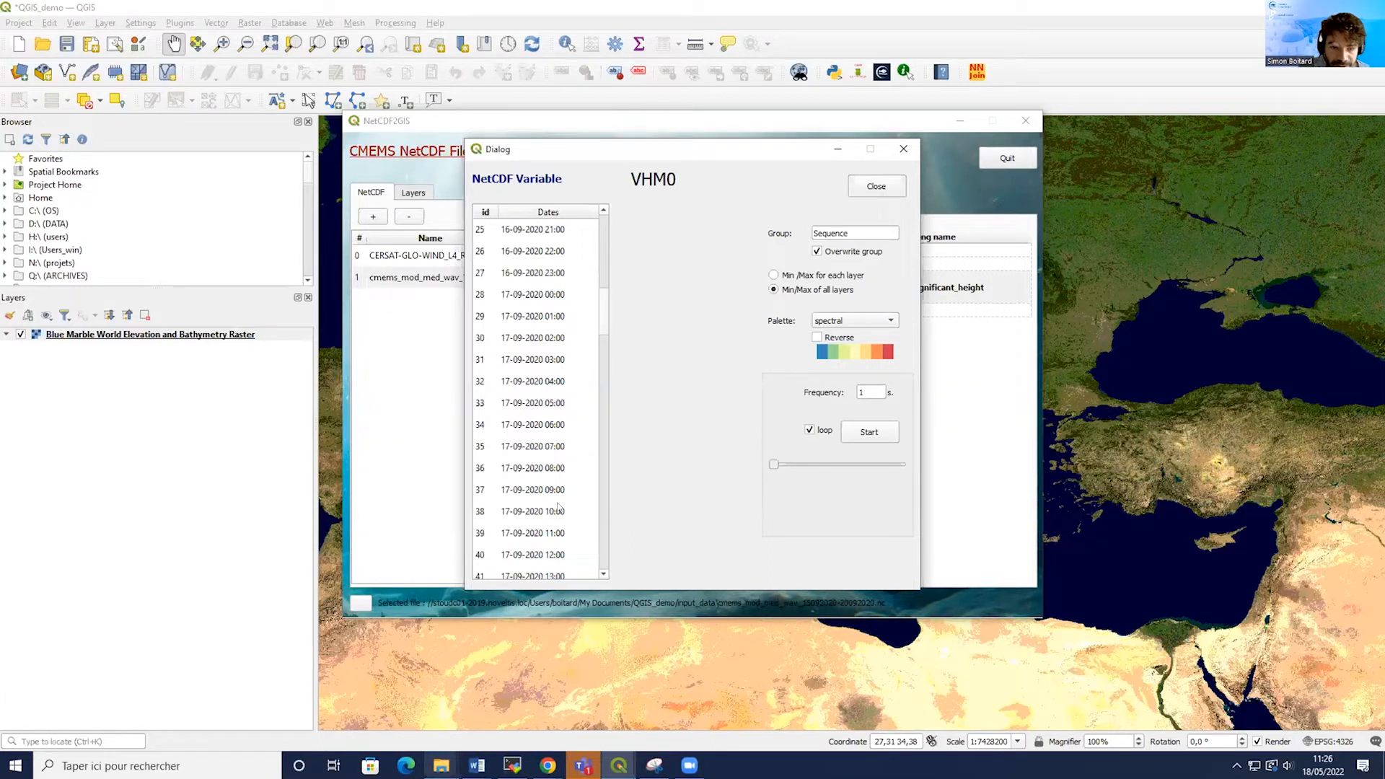
pyautogui.click(527, 427)
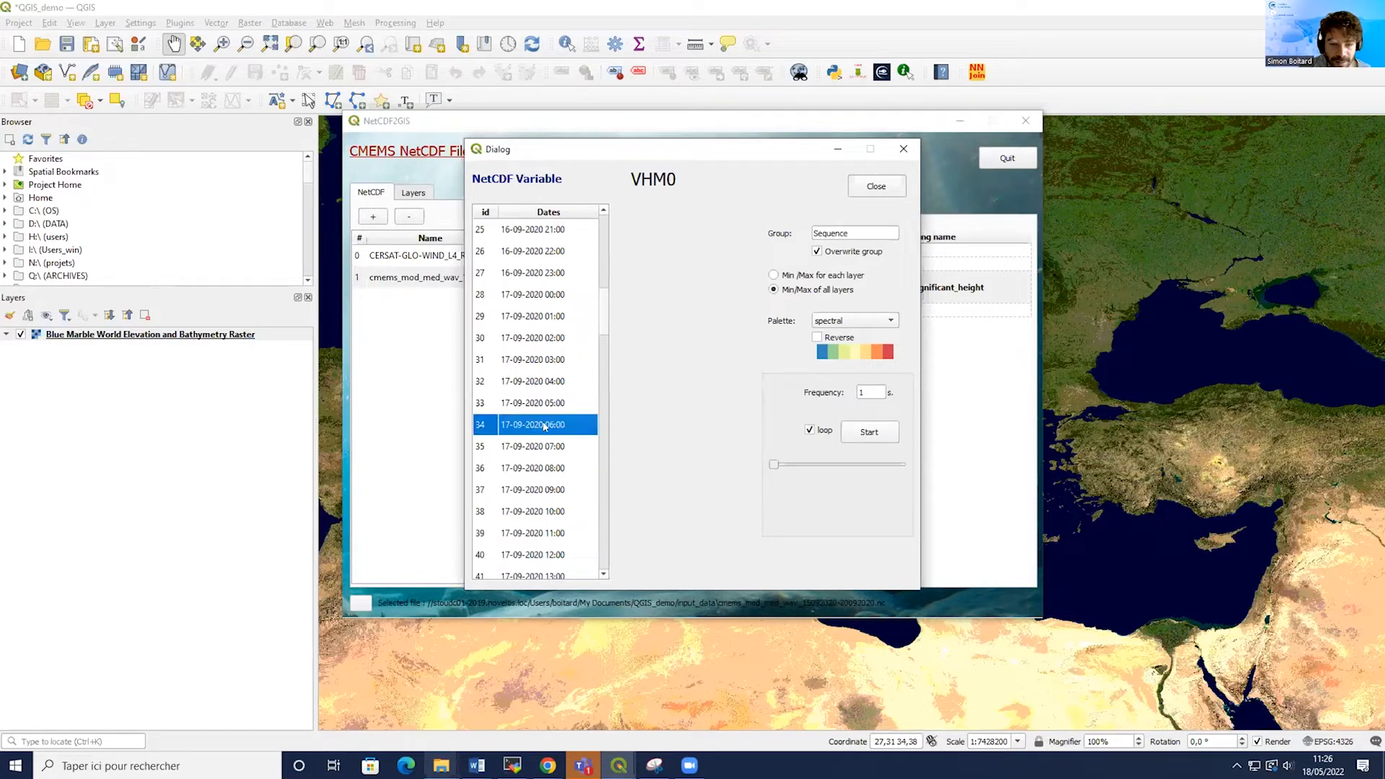
pyautogui.scroll(-1, 546, 422)
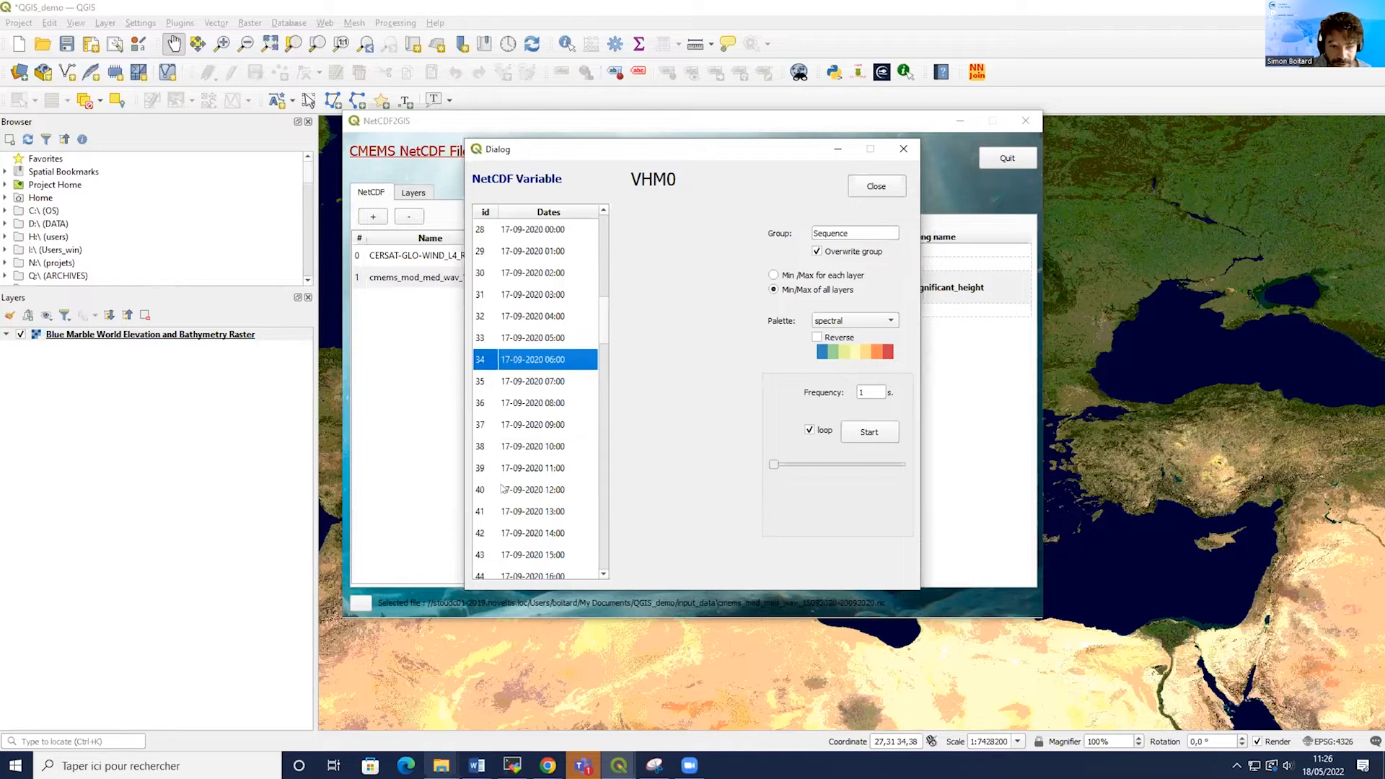
pyautogui.keyDown('ctrl'); pyautogui.click(503, 489); pyautogui.keyUp('ctrl')
pyautogui.scroll(-2, 519, 485)
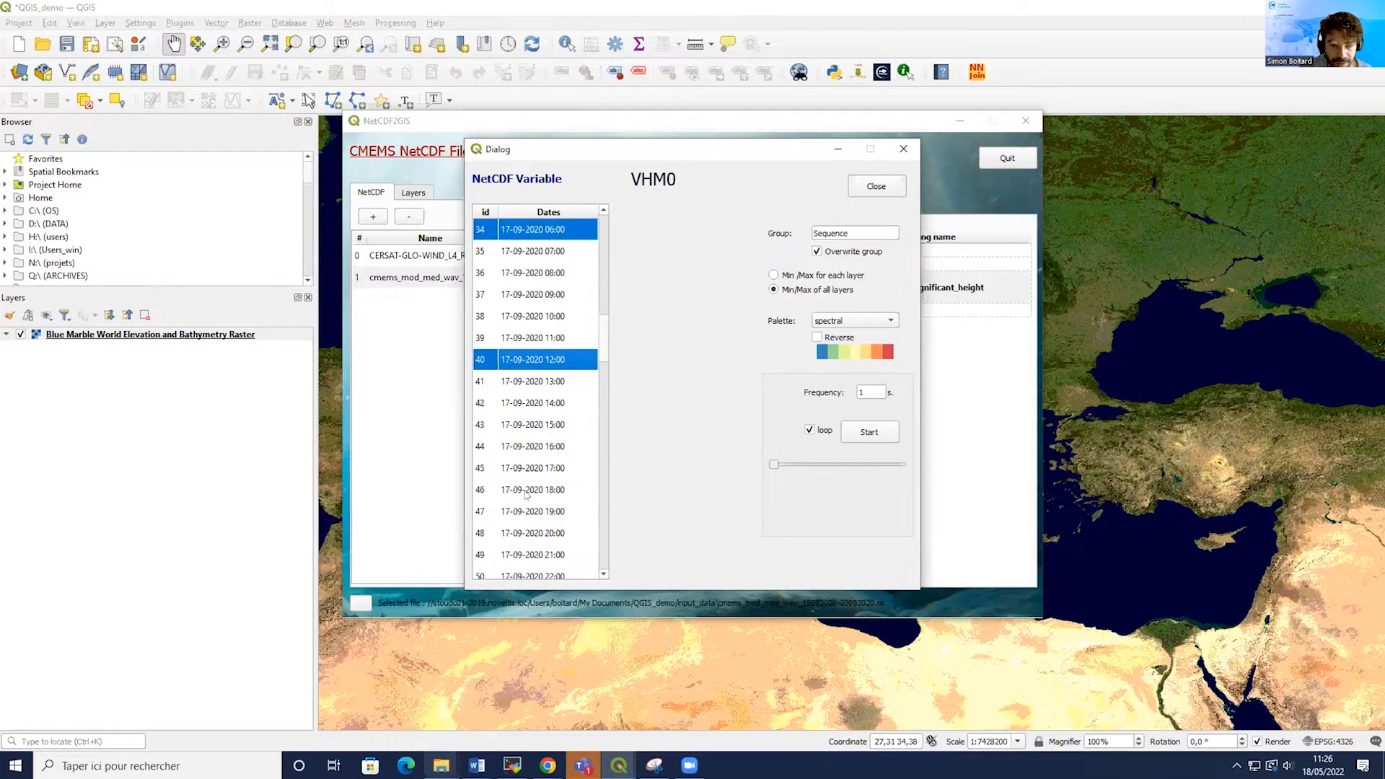
pyautogui.keyDown('ctrl'); pyautogui.click(535, 491); pyautogui.keyUp('ctrl')
pyautogui.scroll(-1, 534, 491)
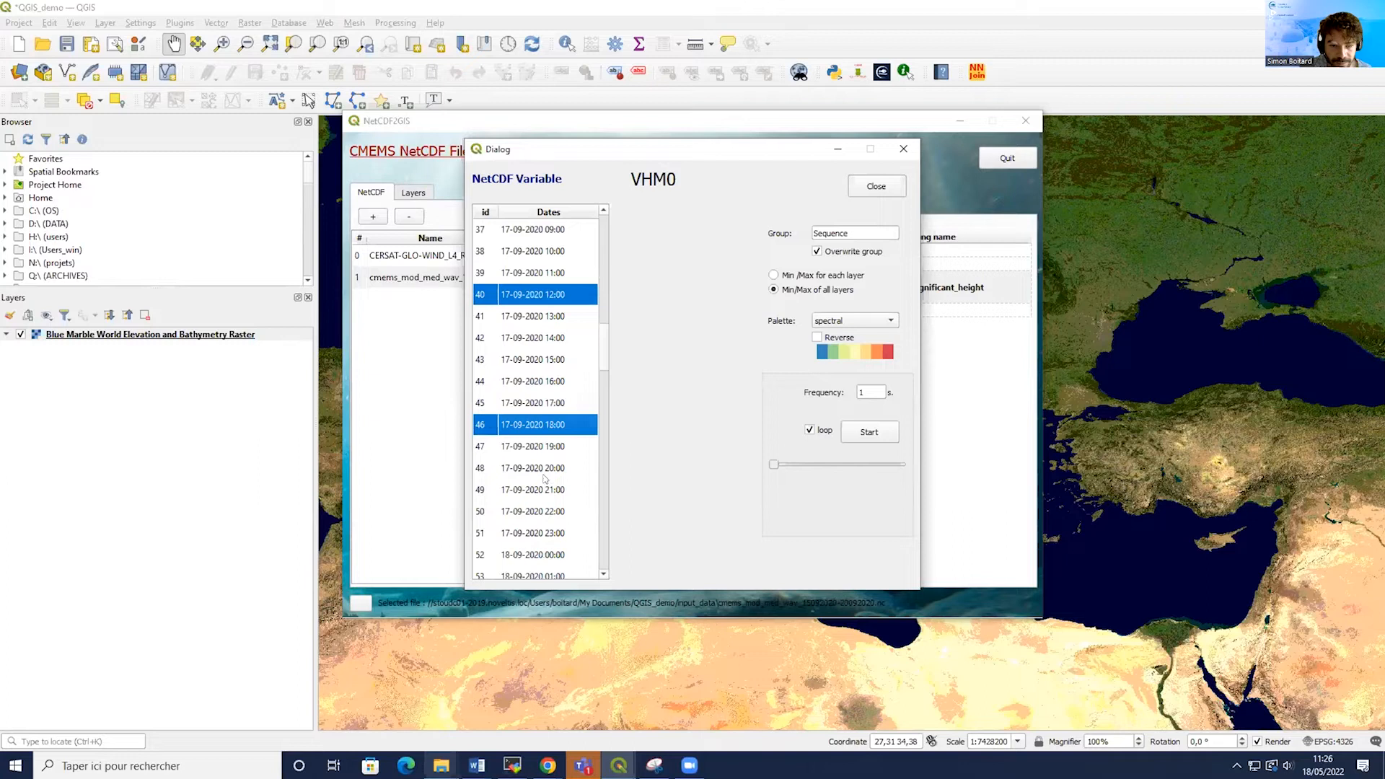
pyautogui.keyDown('ctrl'); pyautogui.click(546, 557); pyautogui.keyUp('ctrl')
pyautogui.scroll(-2, 545, 548)
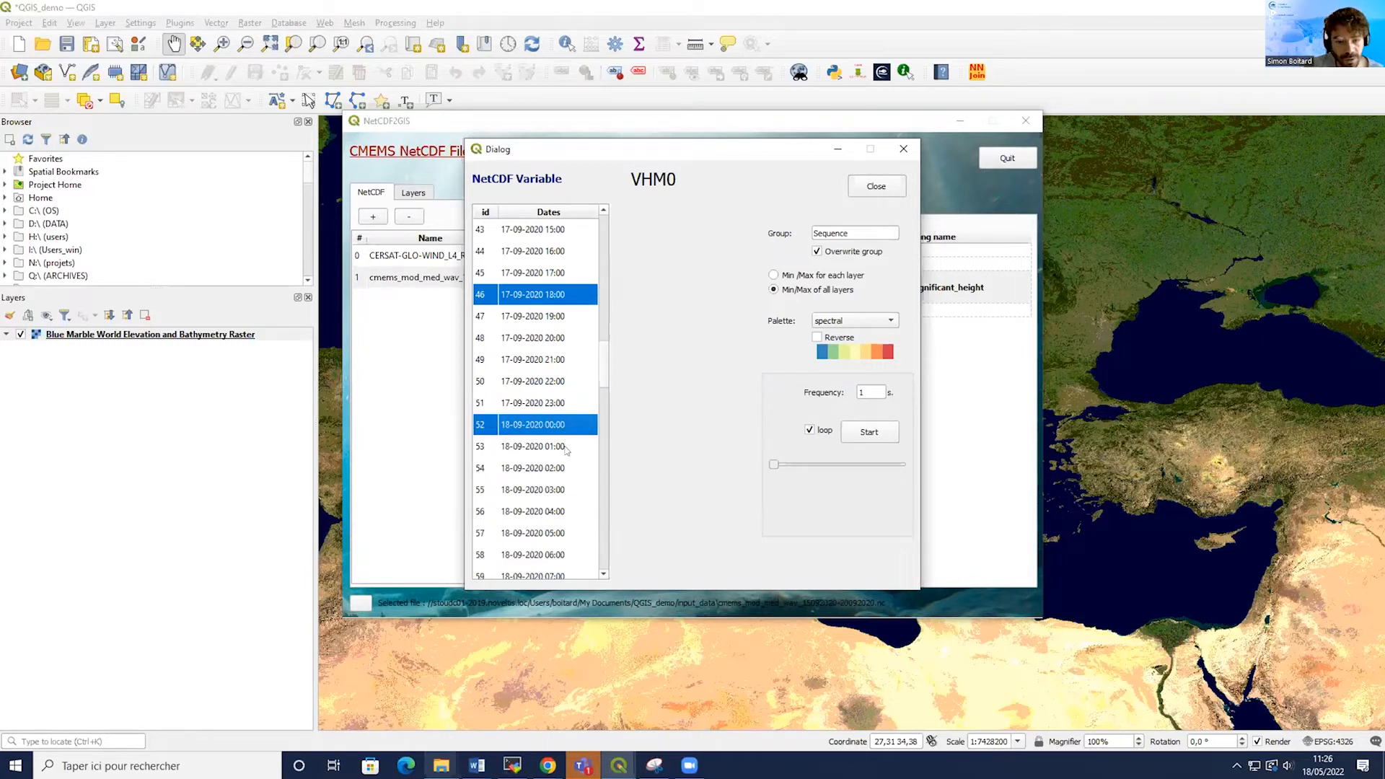
pyautogui.keyDown('ctrl'); pyautogui.click(537, 556); pyautogui.keyUp('ctrl')
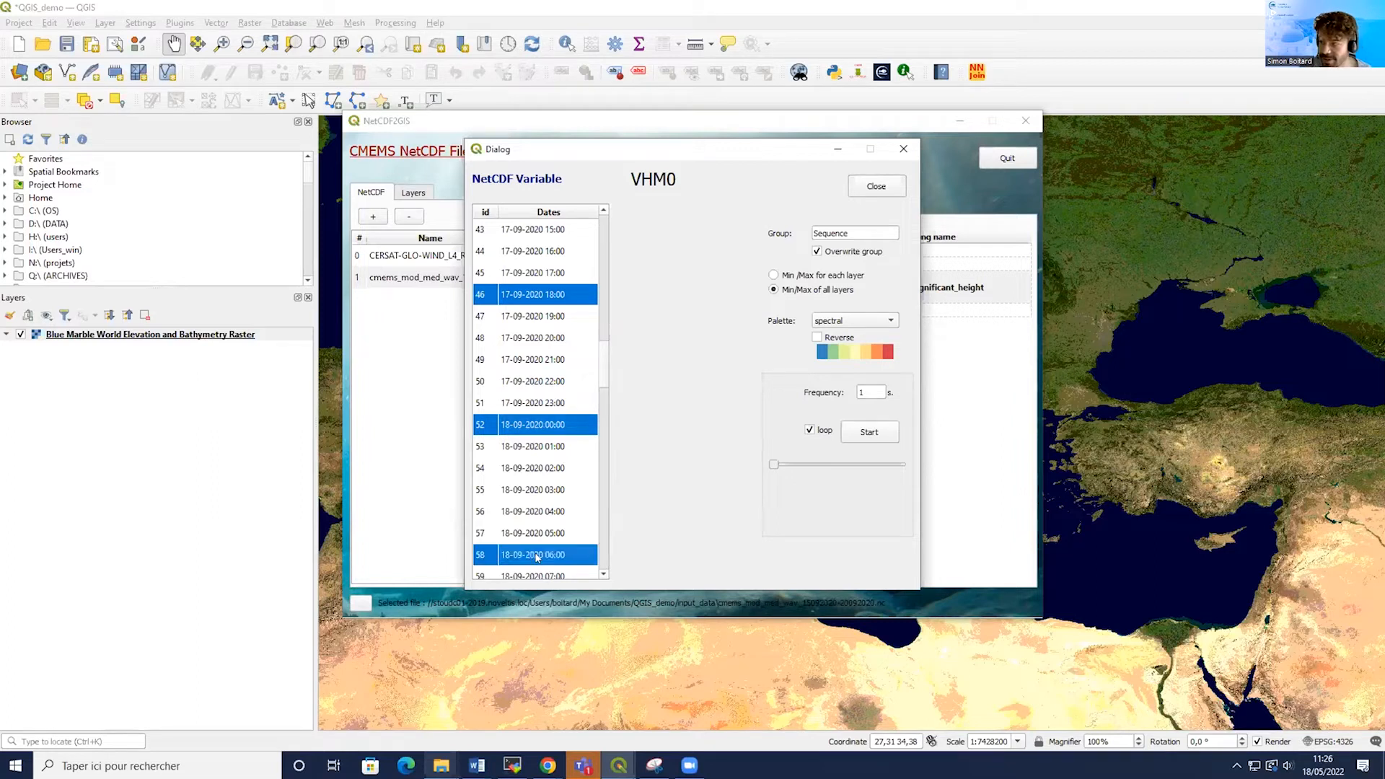
pyautogui.scroll(-2, 535, 537)
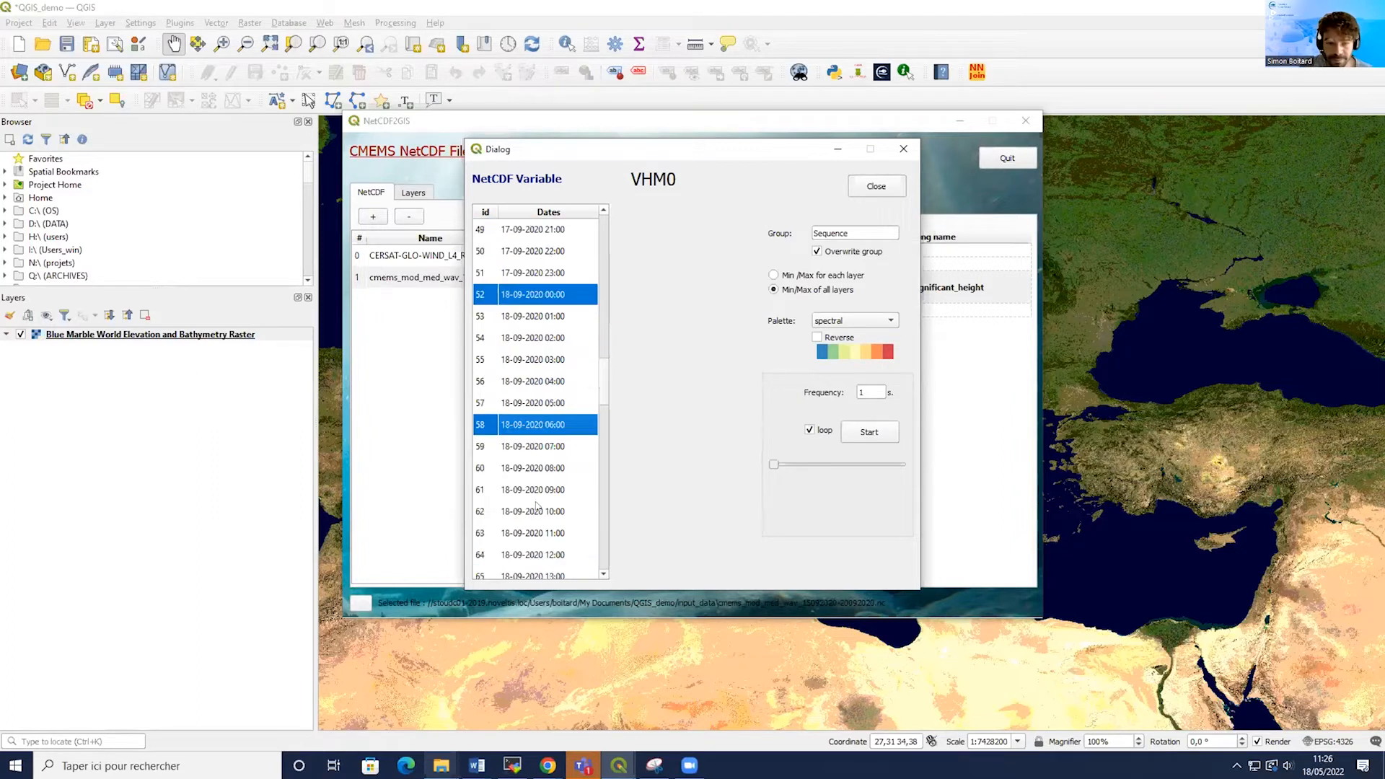
pyautogui.keyDown('ctrl'); pyautogui.click(552, 557); pyautogui.keyUp('ctrl')
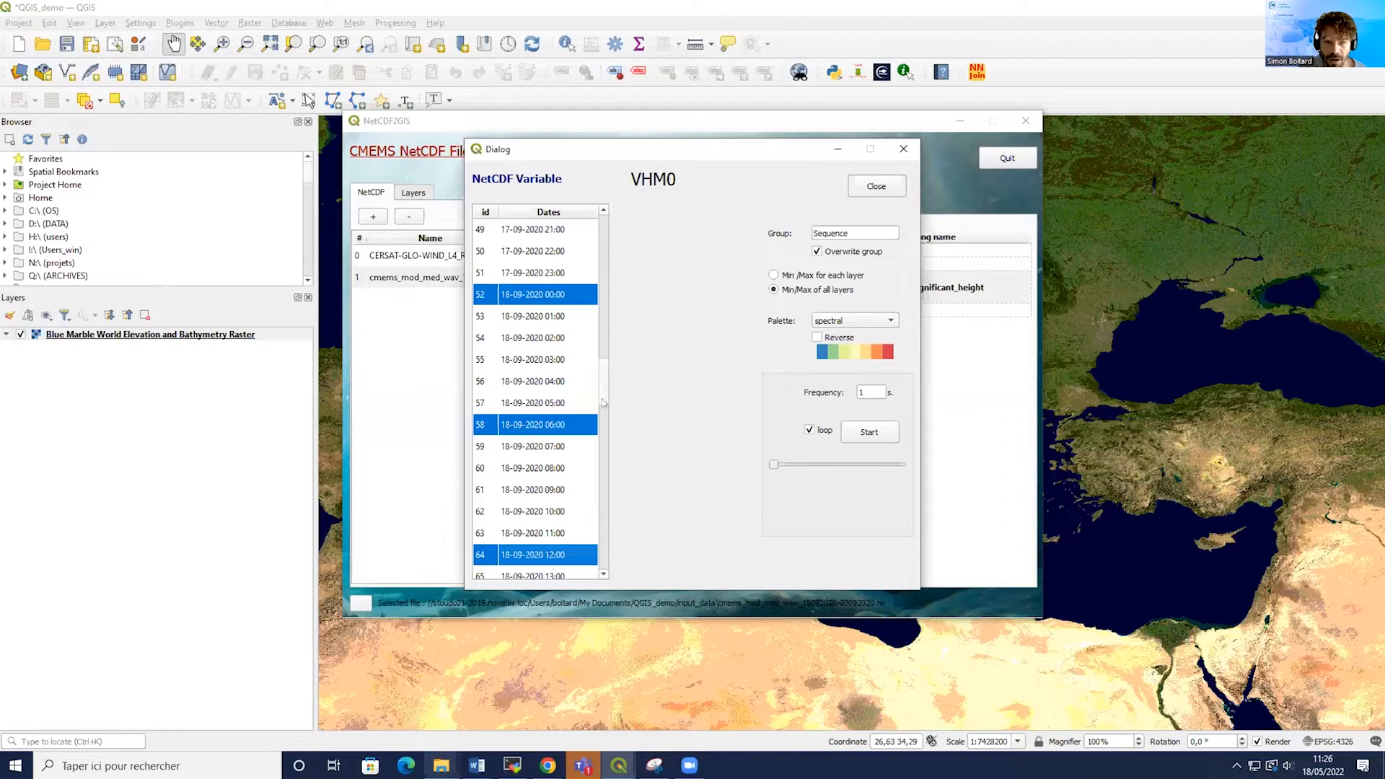
pyautogui.scroll(4, 550, 327)
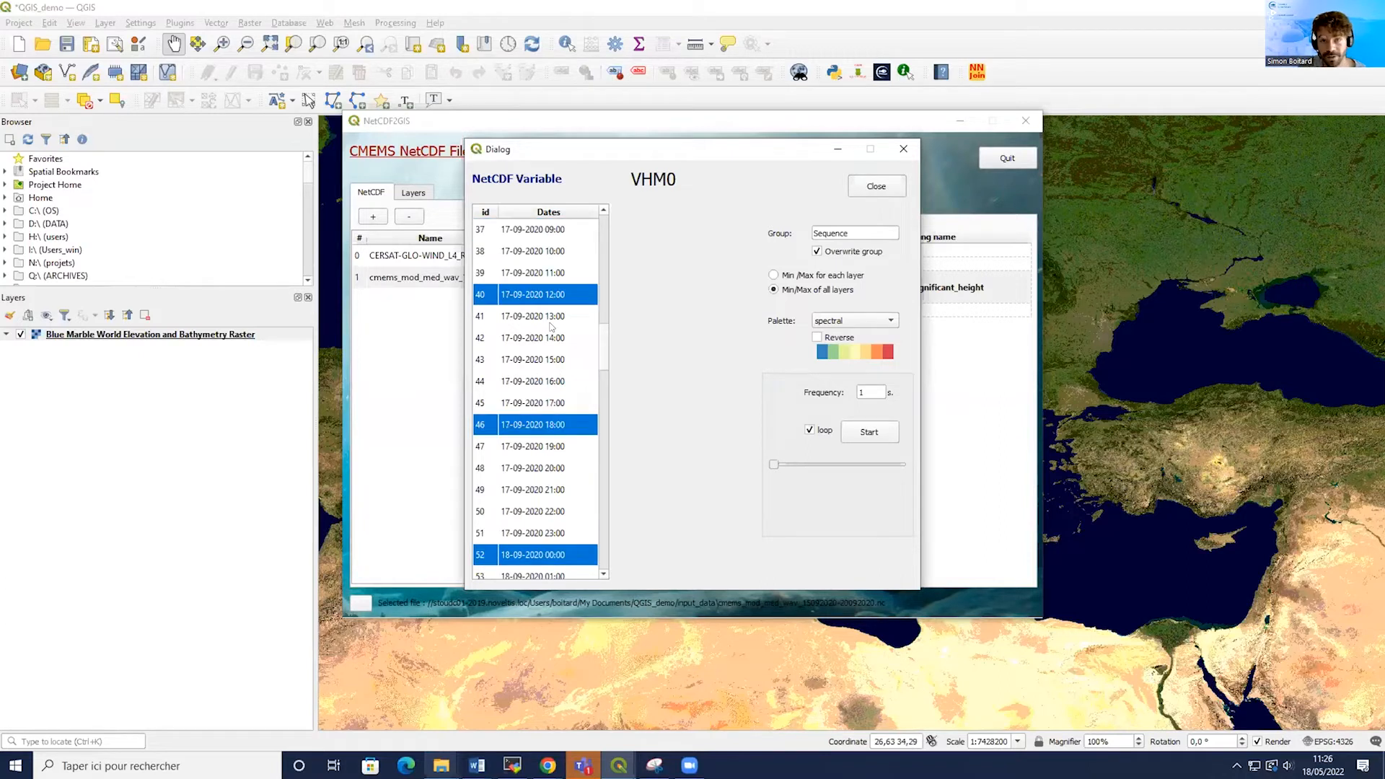
pyautogui.scroll(-5, 566, 397)
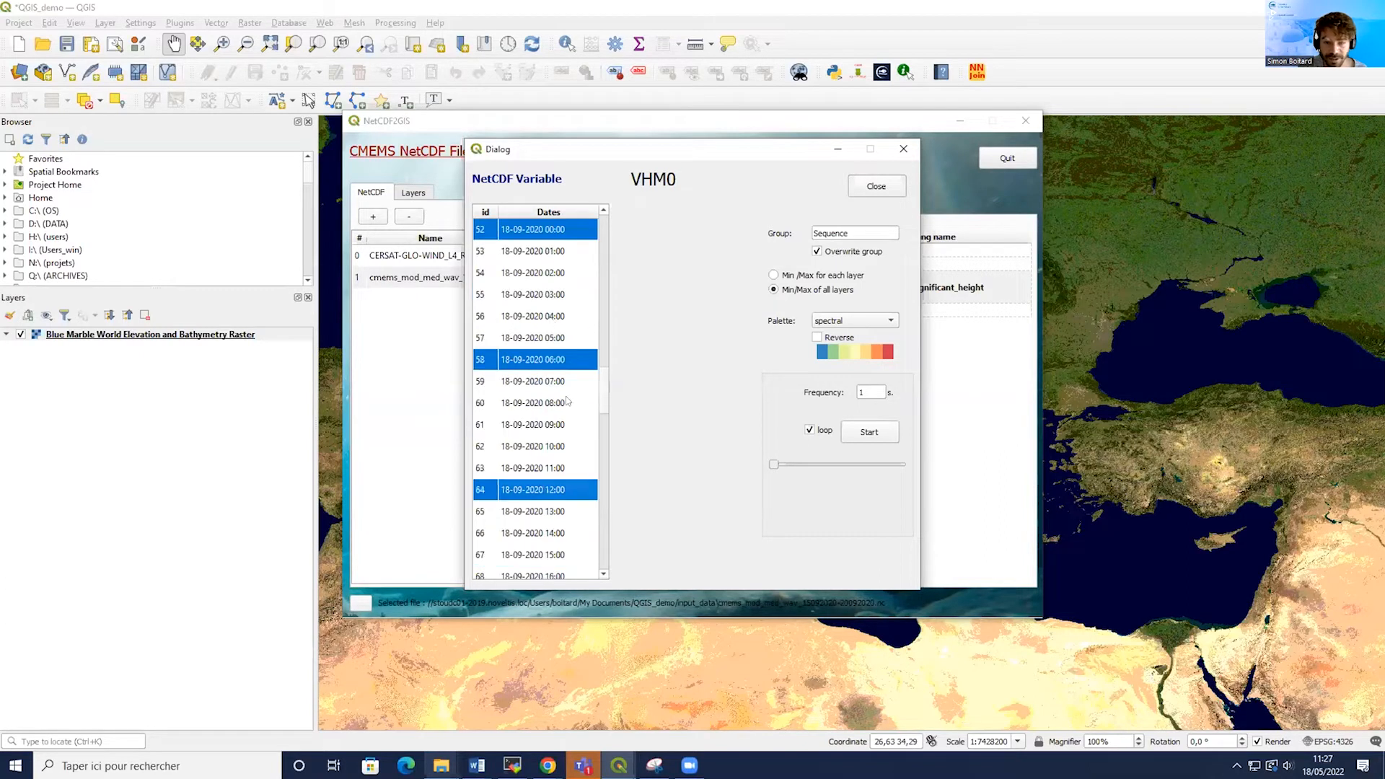
# Start the VHM0 sequence animation, then minimize the sequence dialog and the plugin window.
pyautogui.click(884, 436)
pyautogui.click(903, 148)
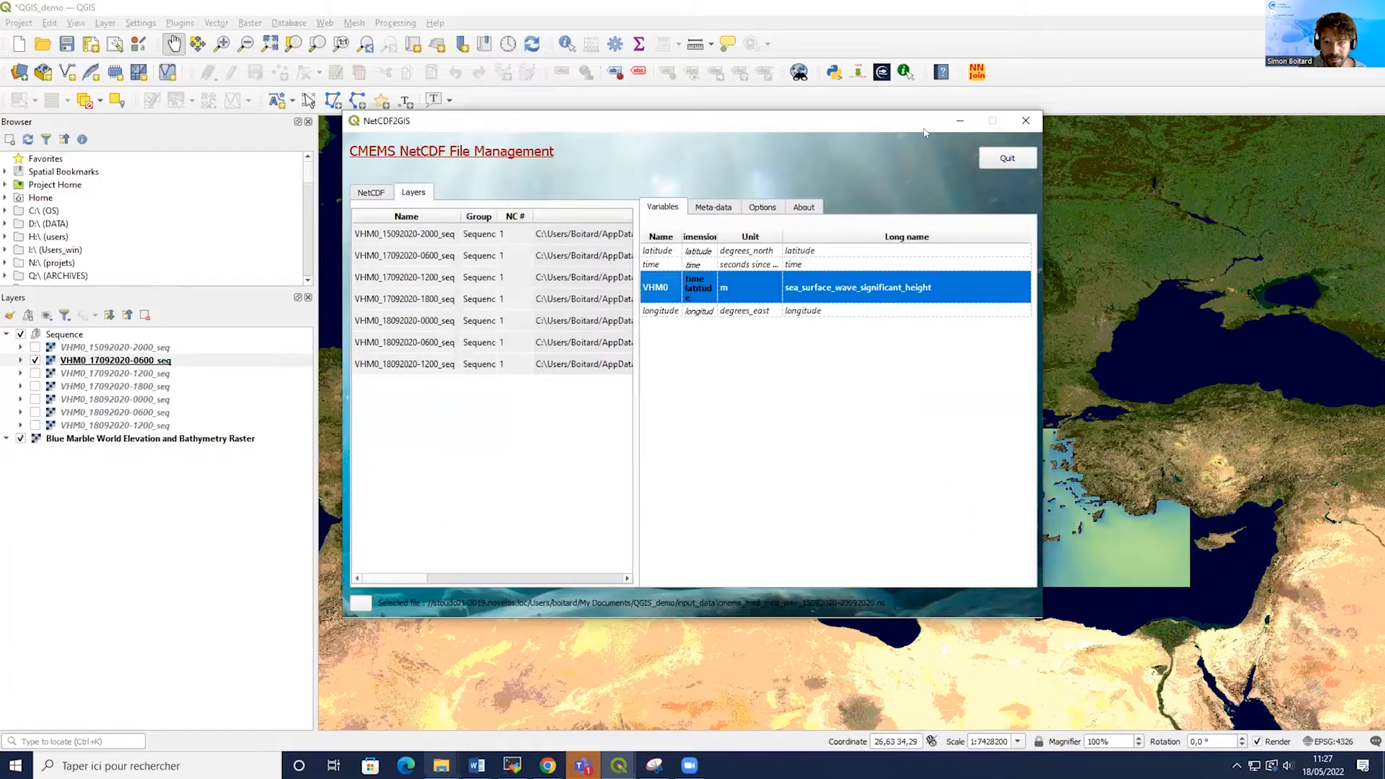
pyautogui.click(959, 122)
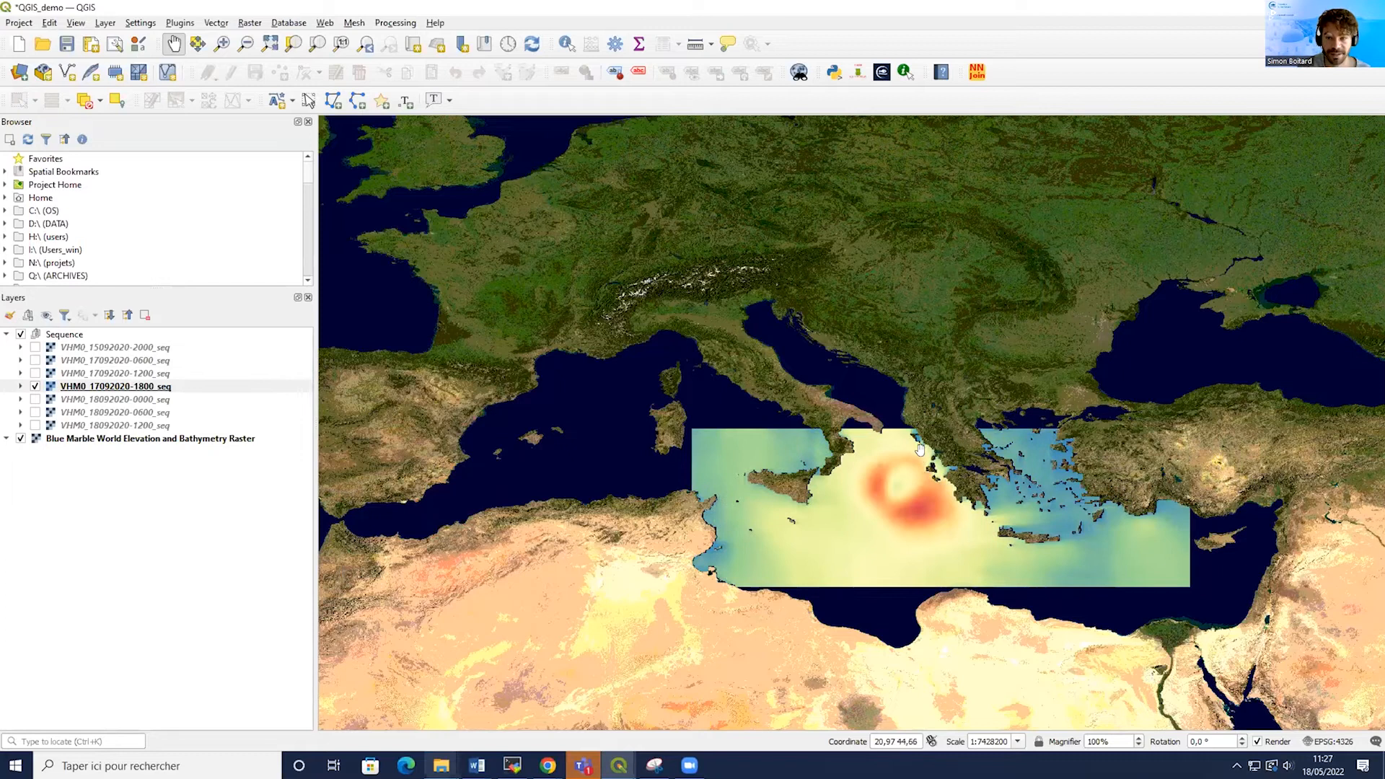
# Zoom in on the animated wave layers, then reopen the sequence dialog and close it.
pyautogui.scroll(1, 920, 449)
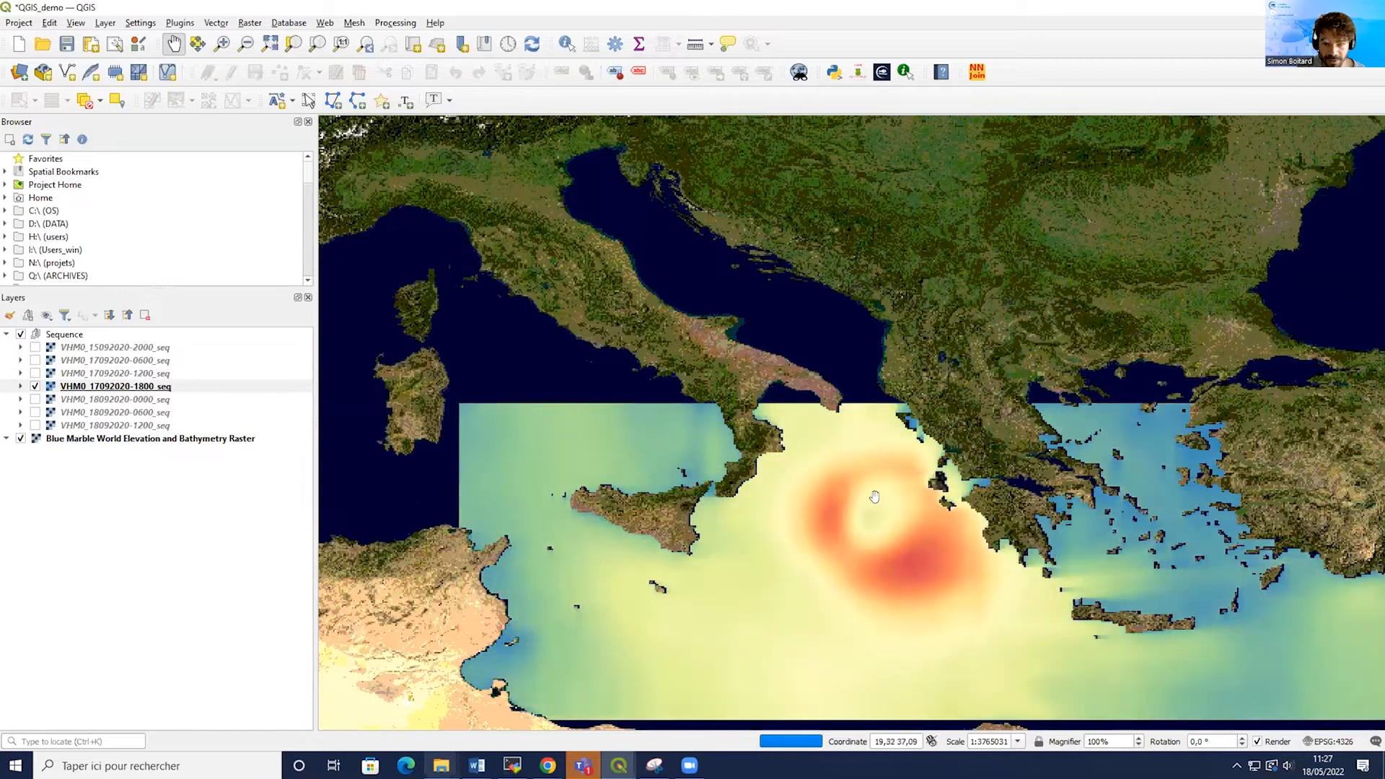
pyautogui.moveTo(619, 761)
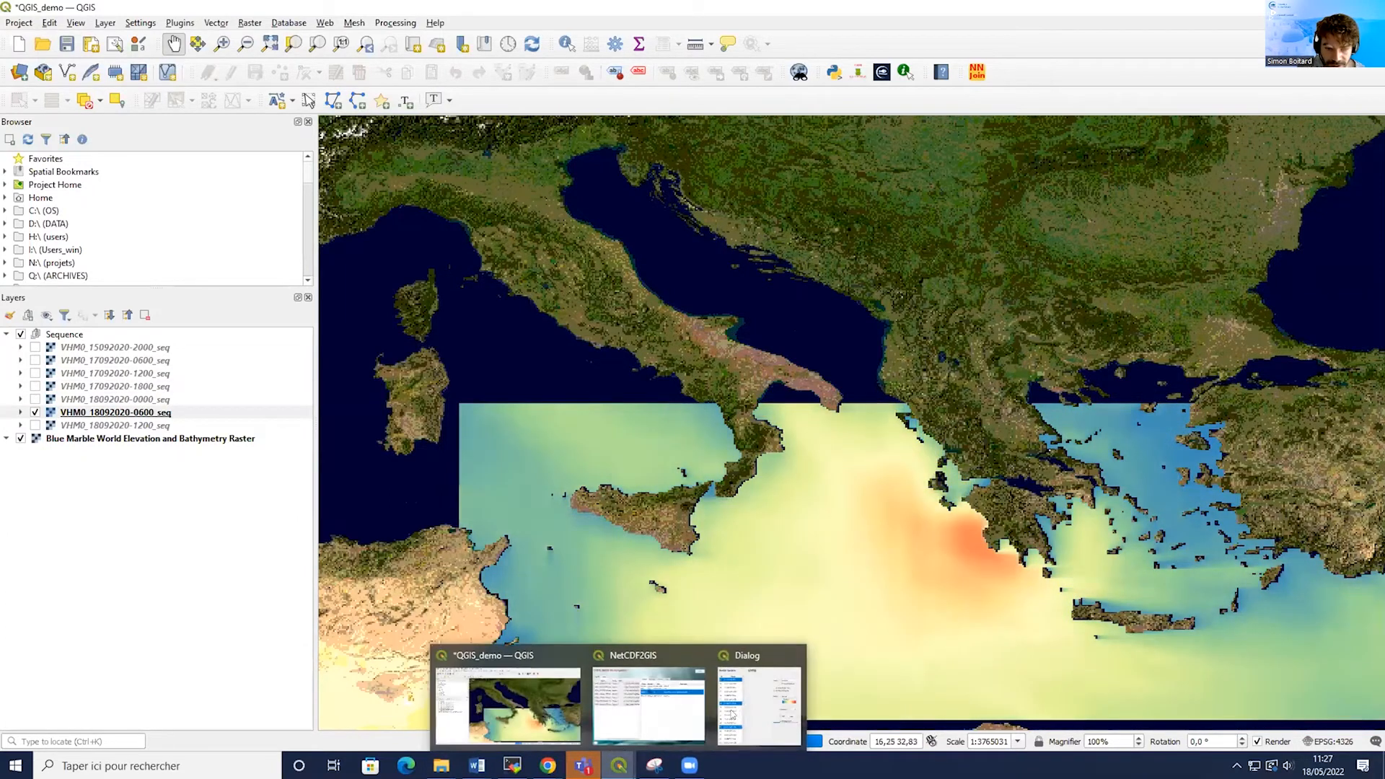
pyautogui.click(758, 692)
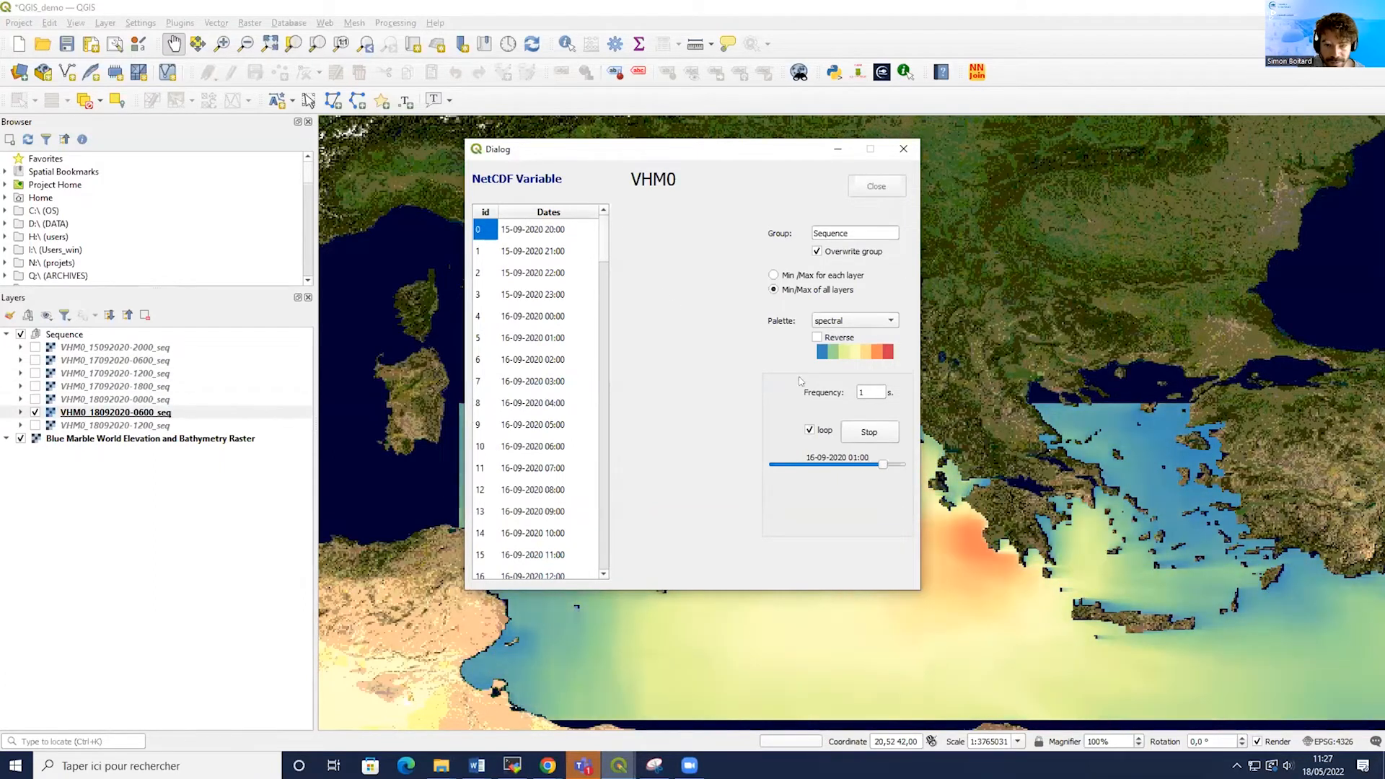
pyautogui.click(902, 150)
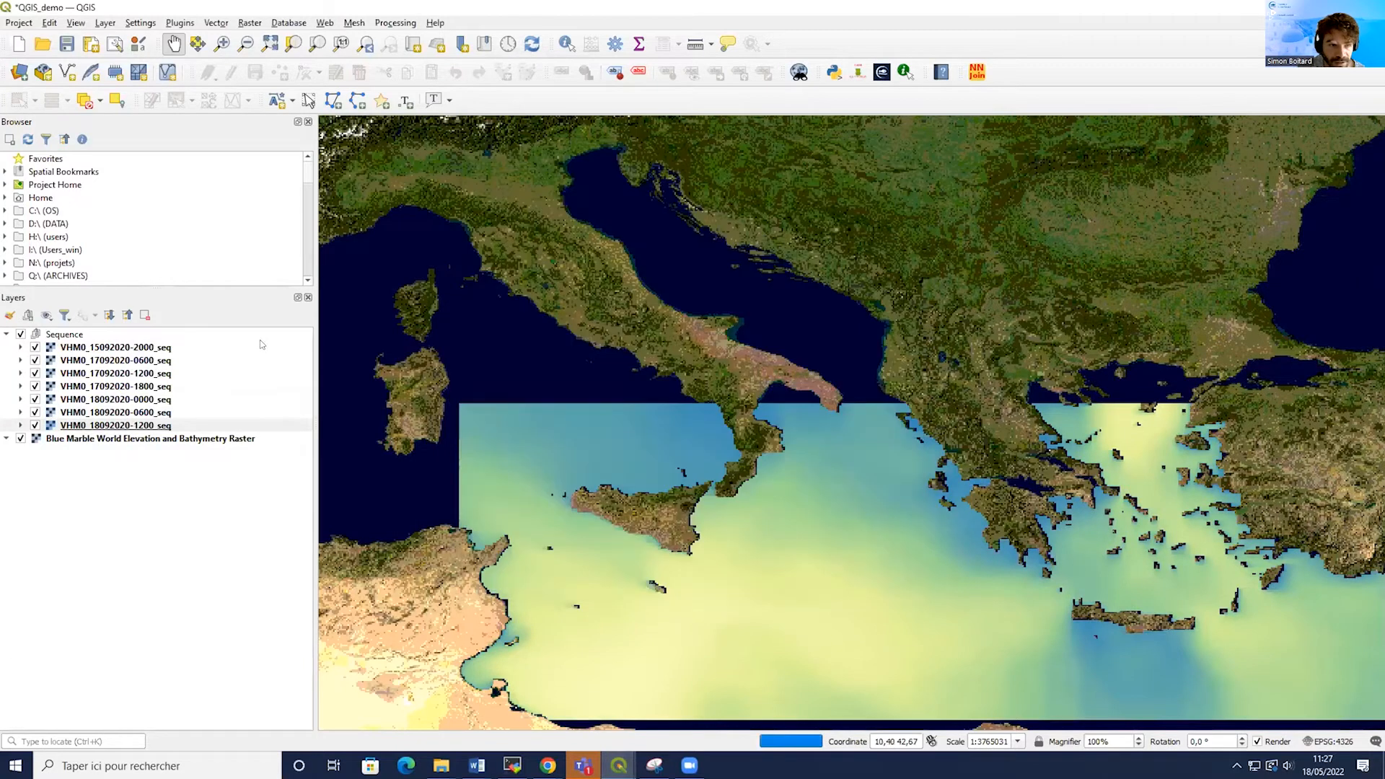
# Remove the Sequence group from the QGIS layers panel.
pyautogui.click(51, 334)
pyautogui.rightClick(51, 334)
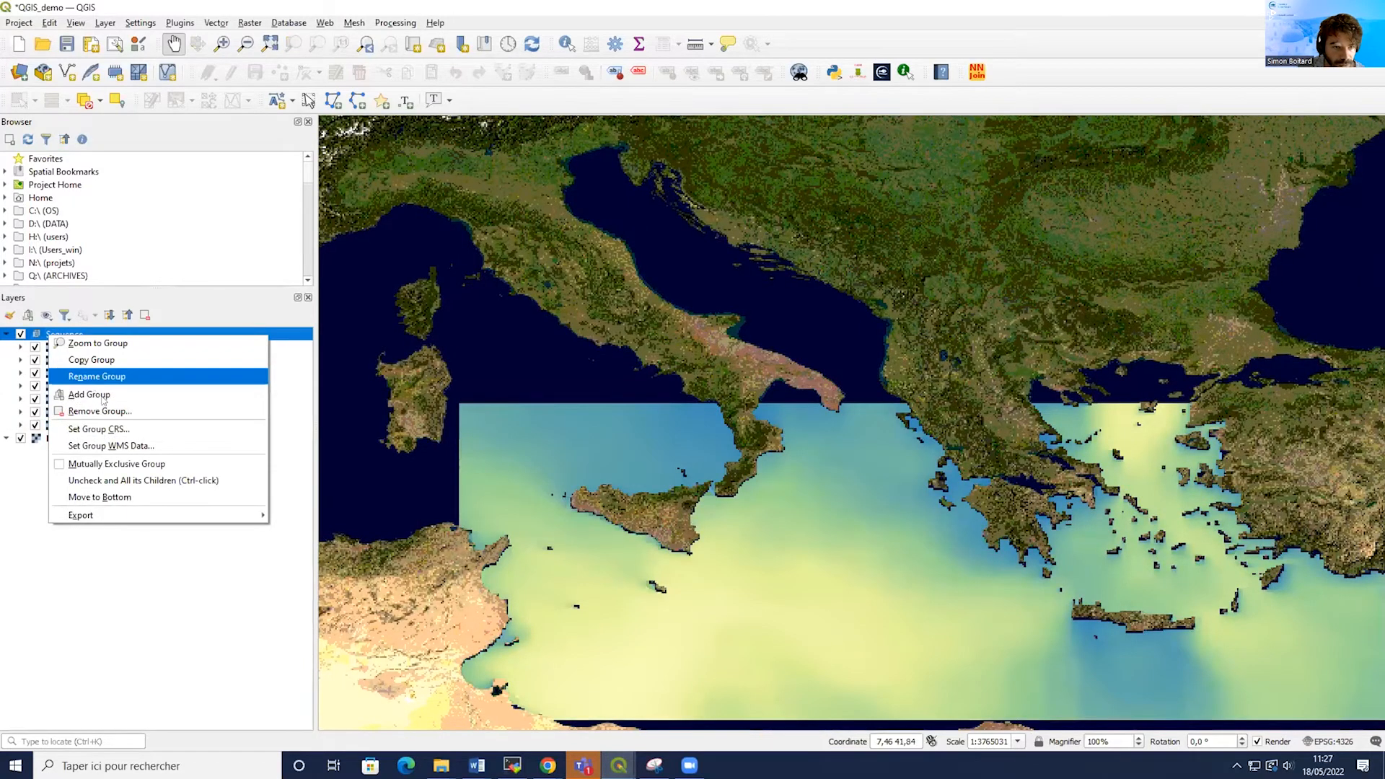
pyautogui.click(87, 411)
pyautogui.click(668, 398)
# Return to the plugin window, select all VHM0 sequence layers in its layer list and remove their Sequence group.
pyautogui.moveTo(618, 766)
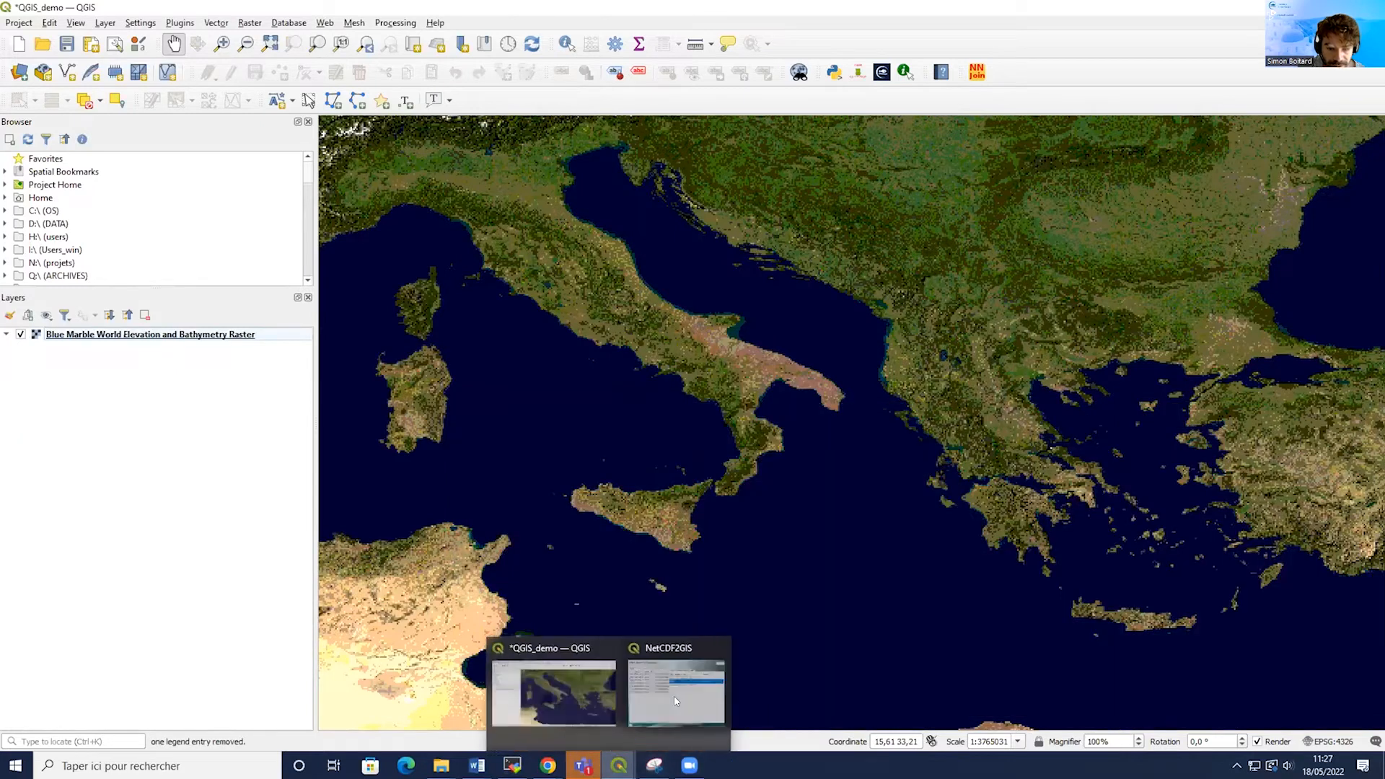
pyautogui.click(676, 701)
pyautogui.click(432, 234)
pyautogui.rightClick(434, 236)
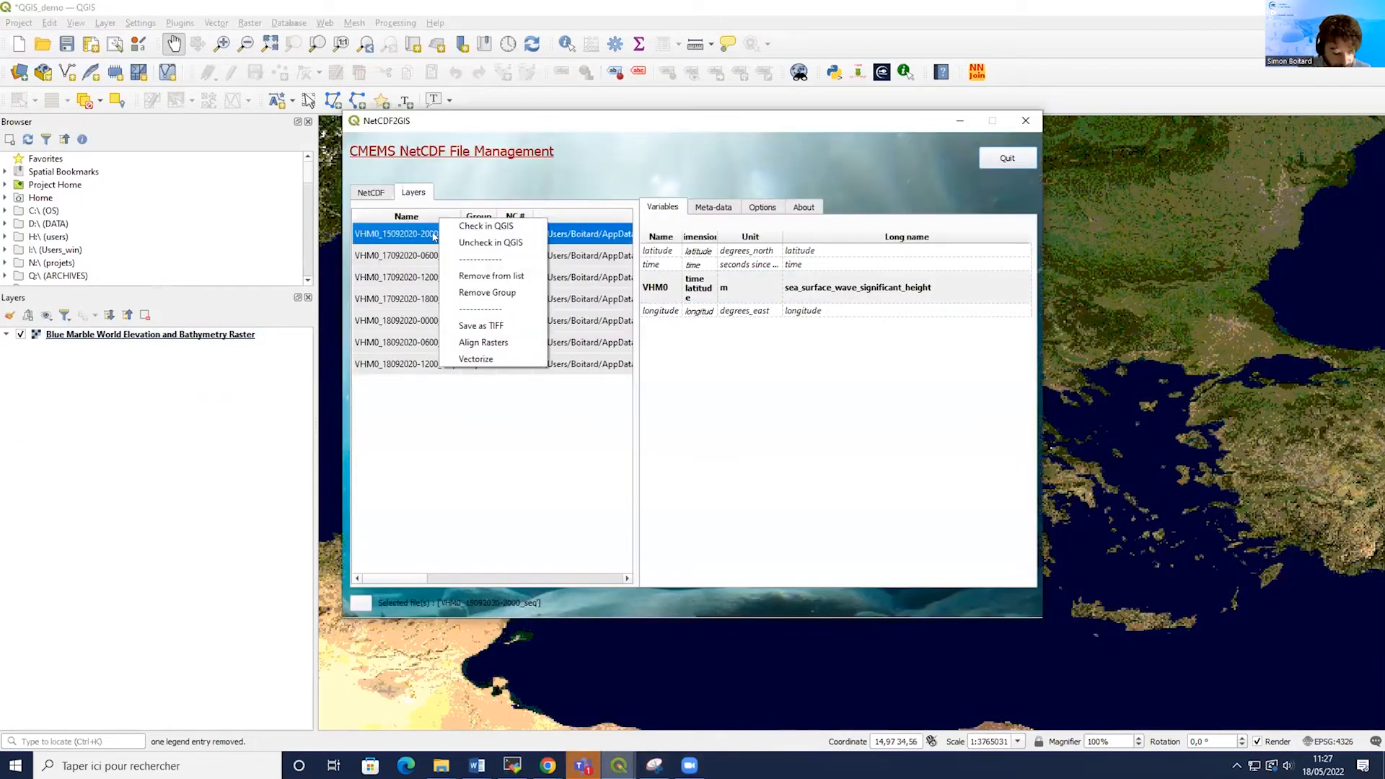
pyautogui.click(420, 240)
pyautogui.hotkey('ctrl', 'a')
pyautogui.rightClick(419, 240)
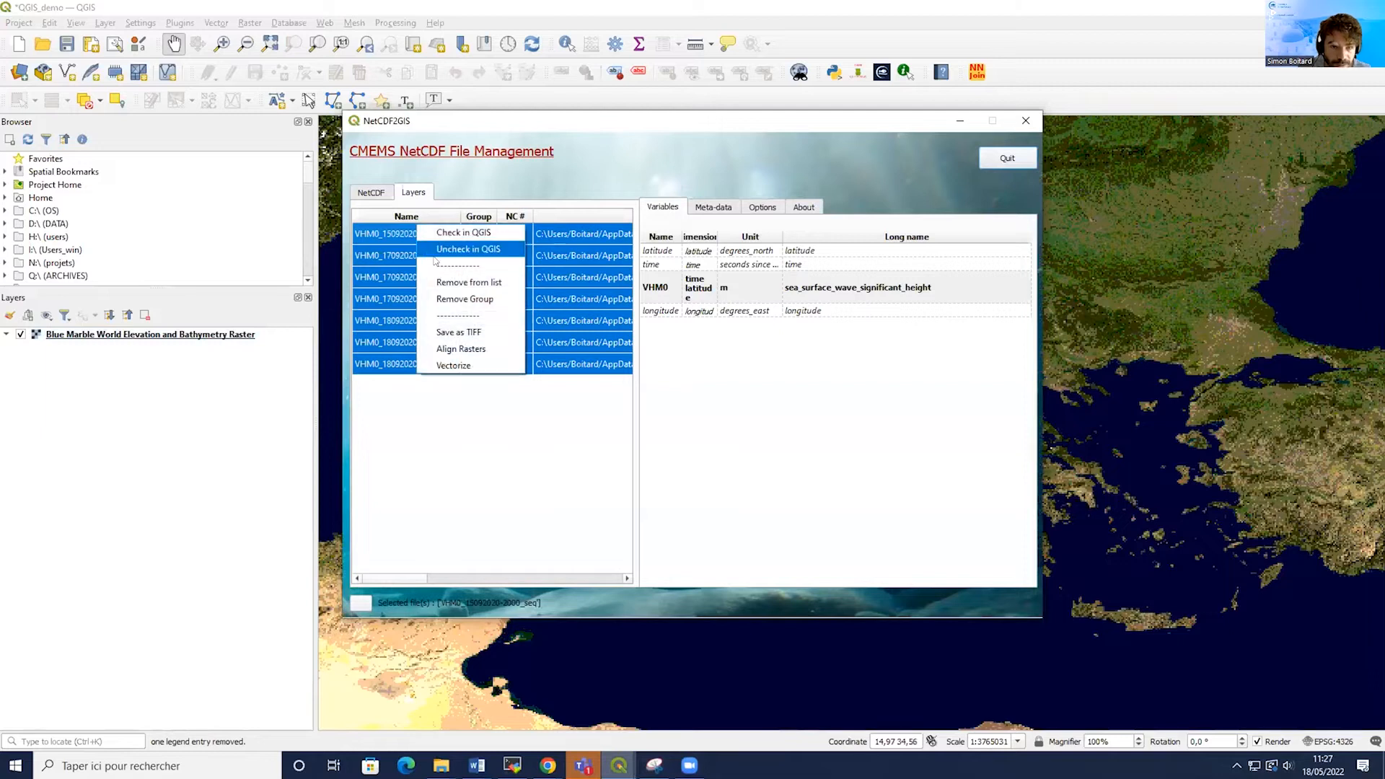
pyautogui.click(463, 298)
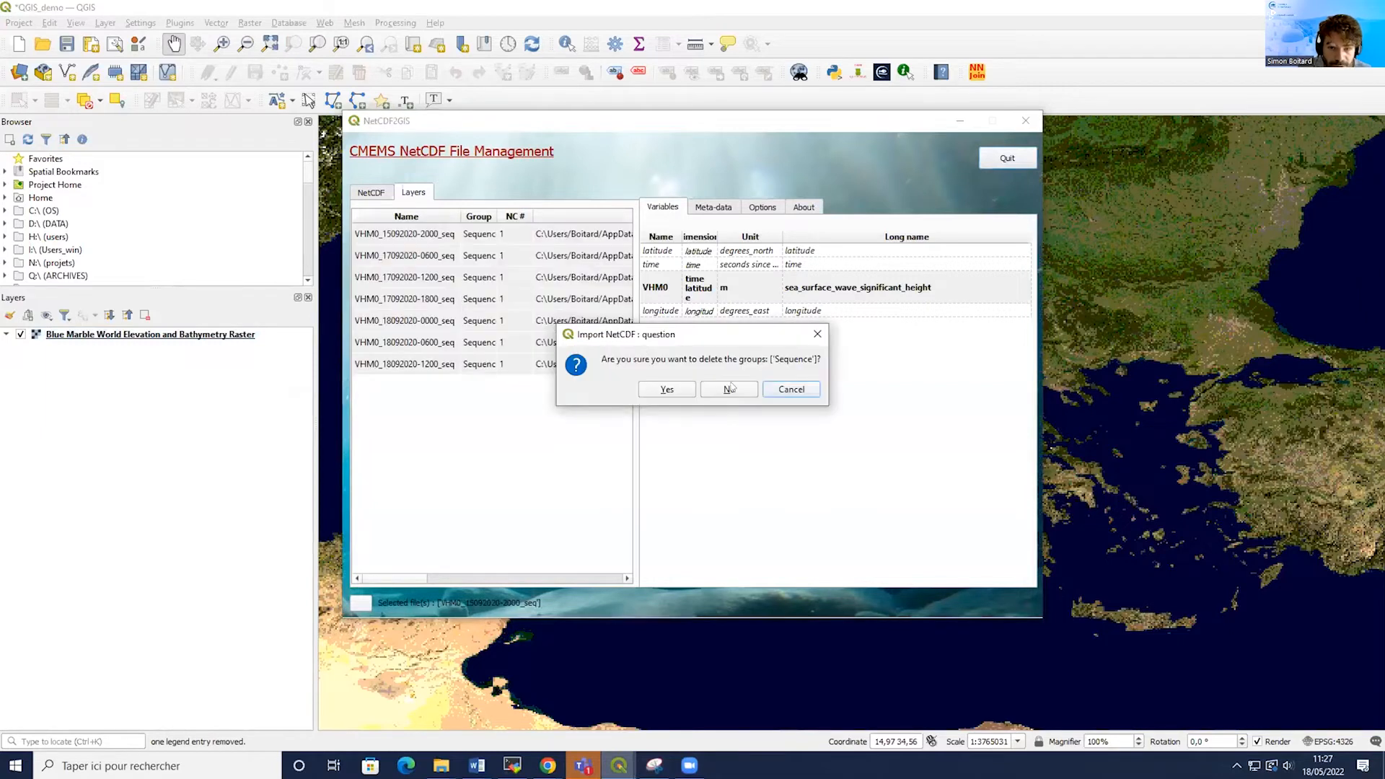
pyautogui.click(663, 389)
pyautogui.click(358, 193)
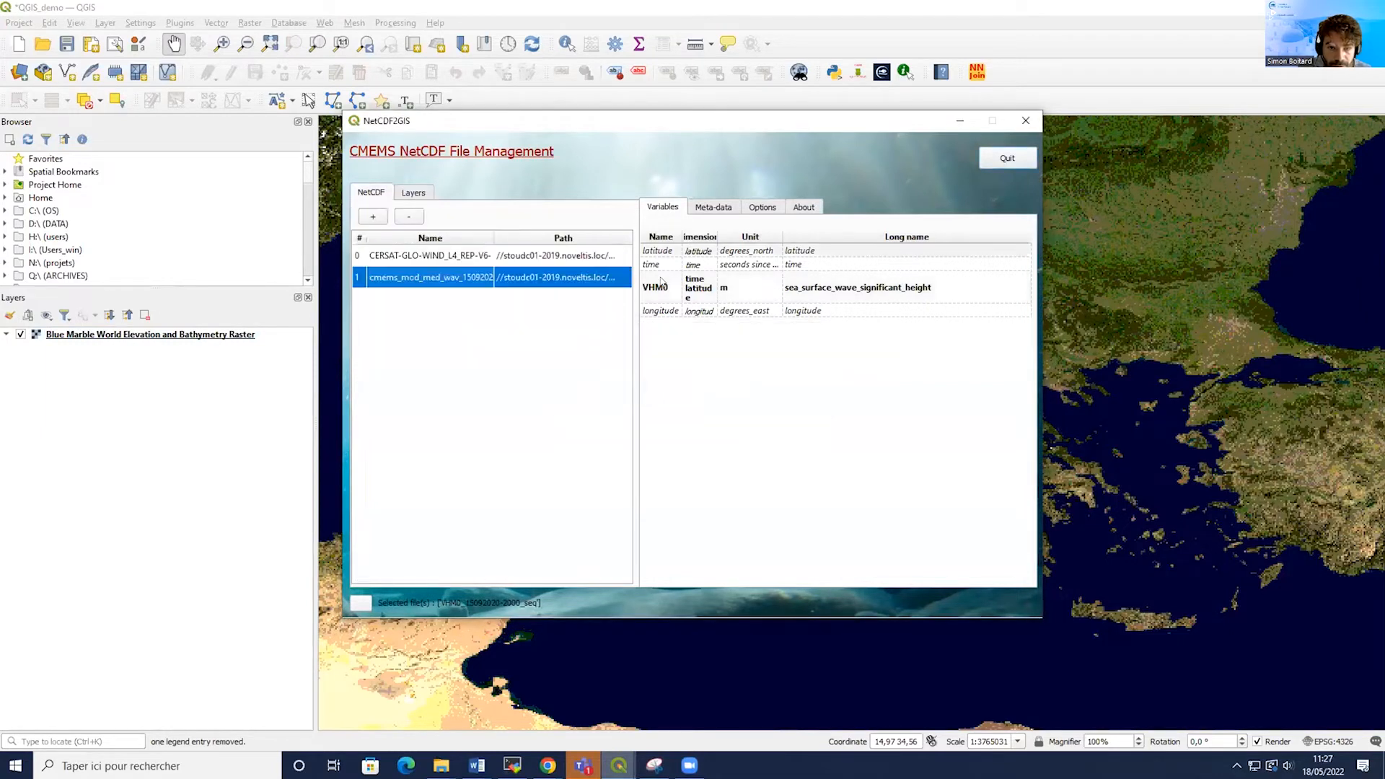
pyautogui.click(658, 287)
pyautogui.rightClick(659, 278)
pyautogui.click(679, 311)
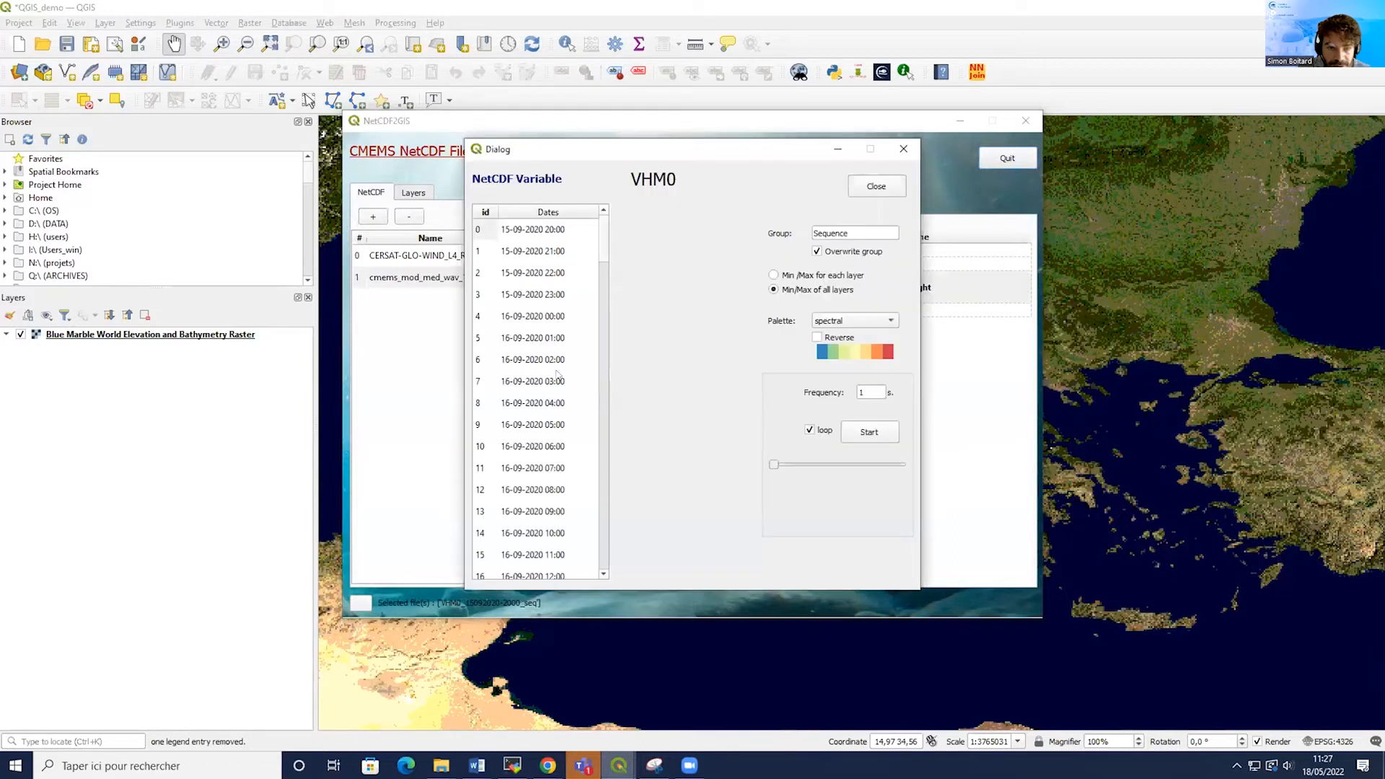
pyautogui.scroll(-7, 531, 273)
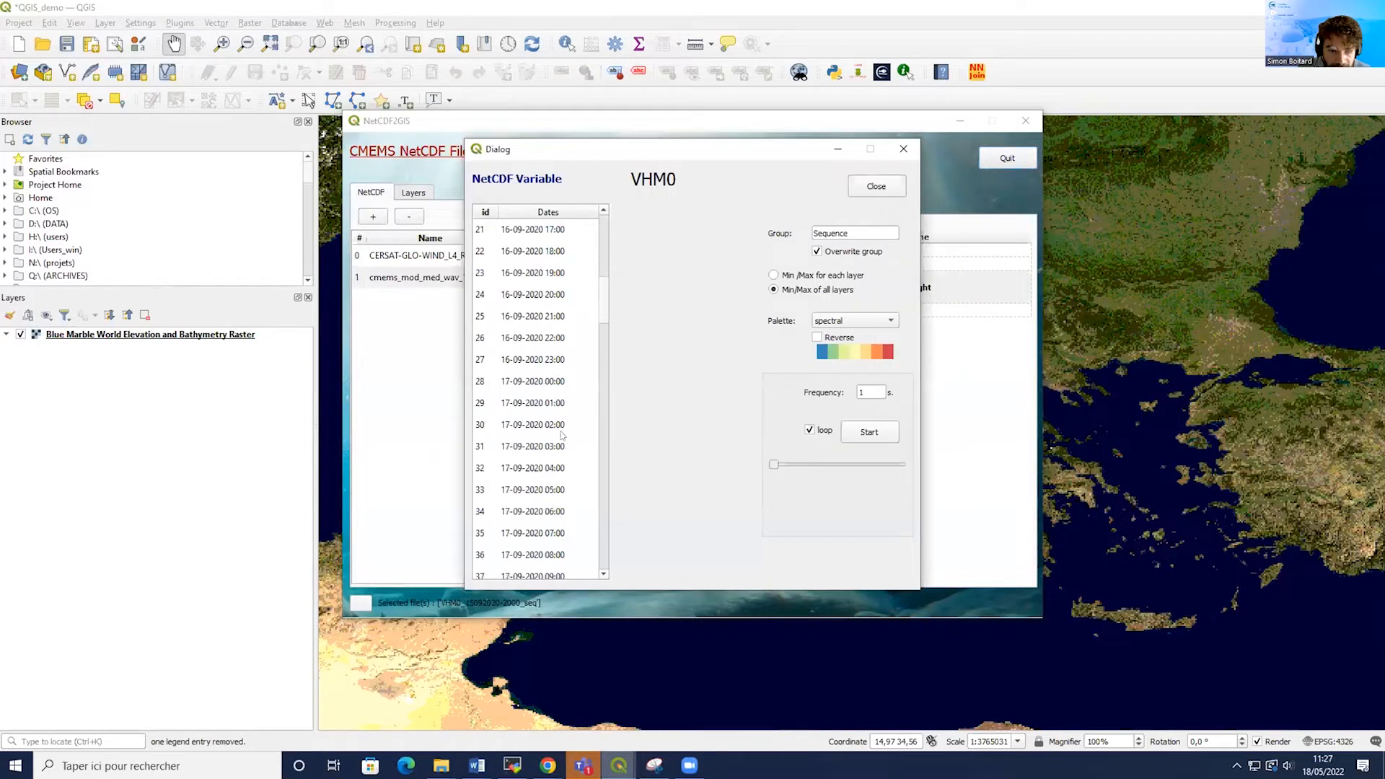
pyautogui.click(541, 511)
pyautogui.scroll(-2, 545, 489)
pyautogui.click(547, 511)
pyautogui.scroll(-4, 547, 498)
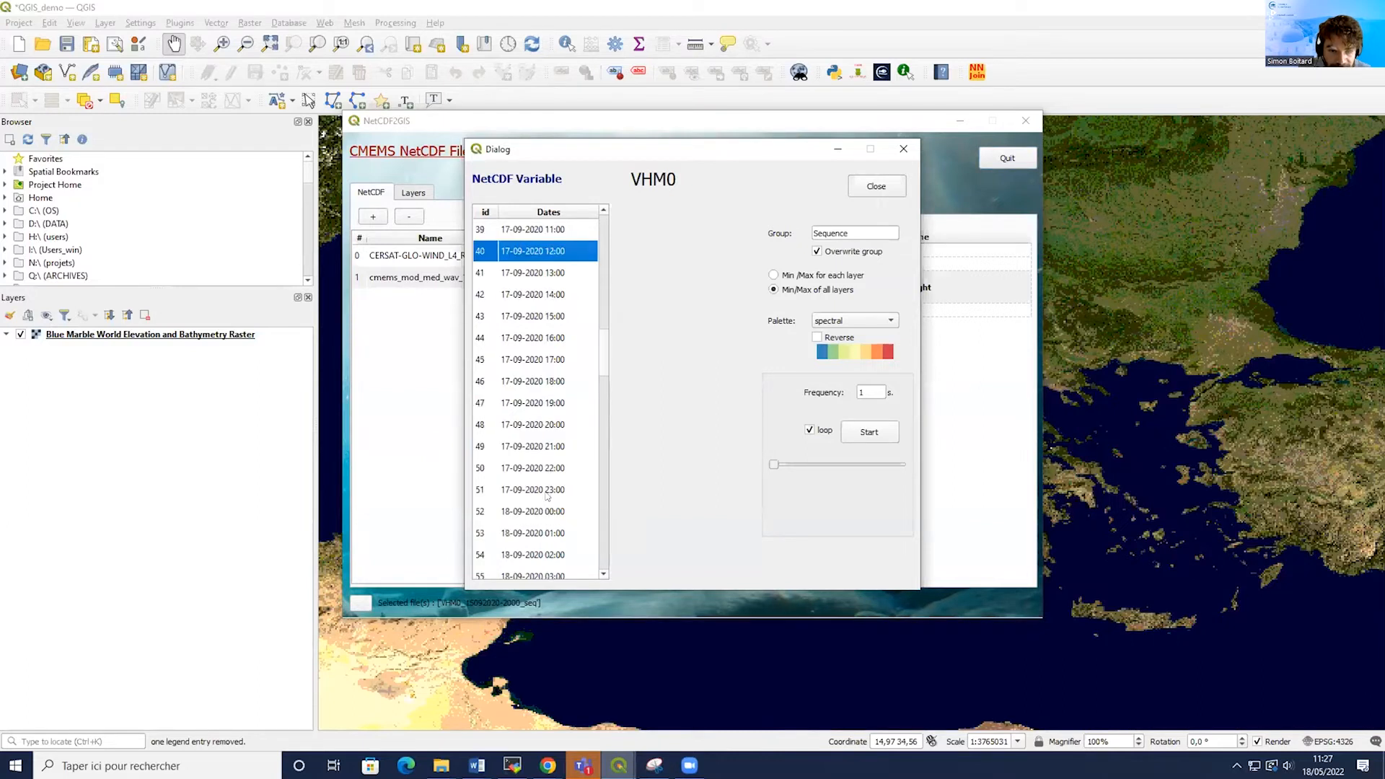
pyautogui.keyDown('ctrl'); pyautogui.click(536, 383); pyautogui.keyUp('ctrl')
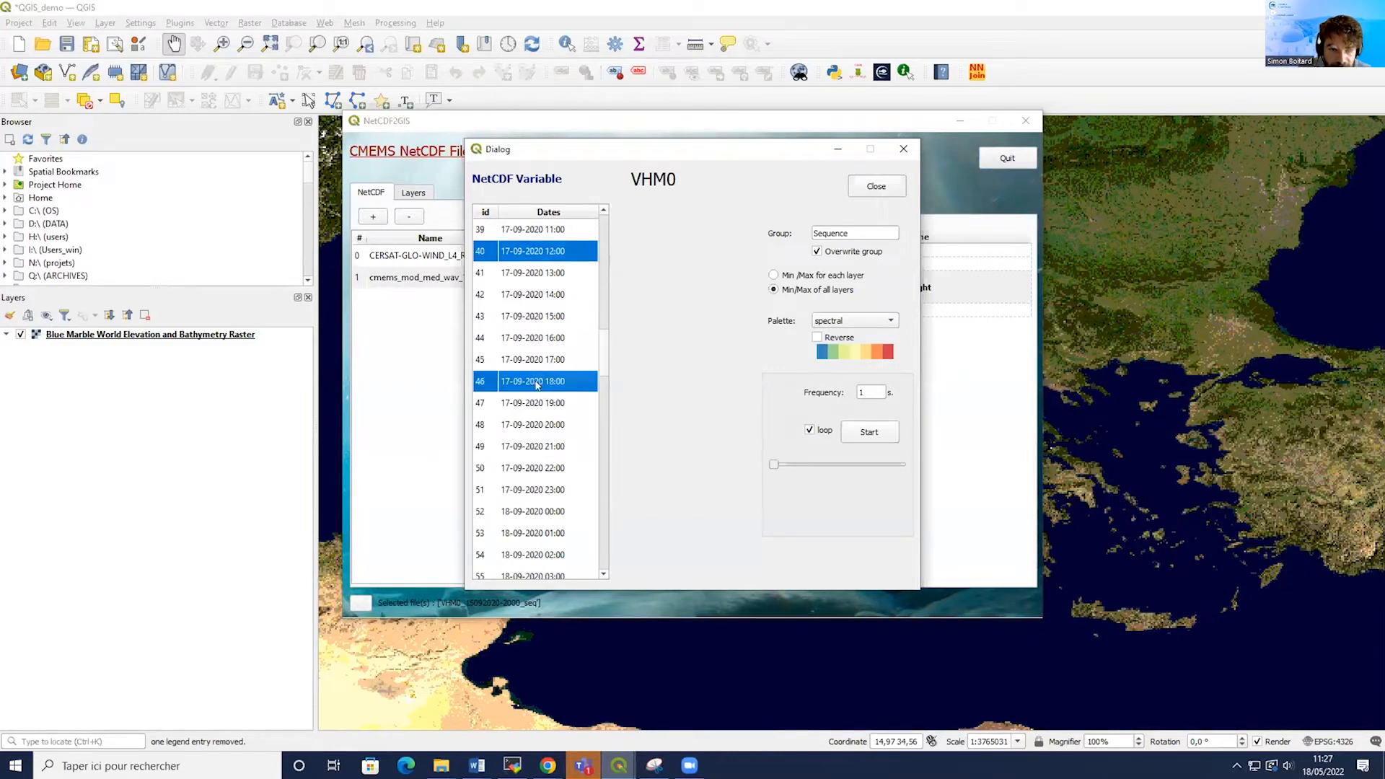
pyautogui.click(549, 512)
pyautogui.scroll(-3, 548, 511)
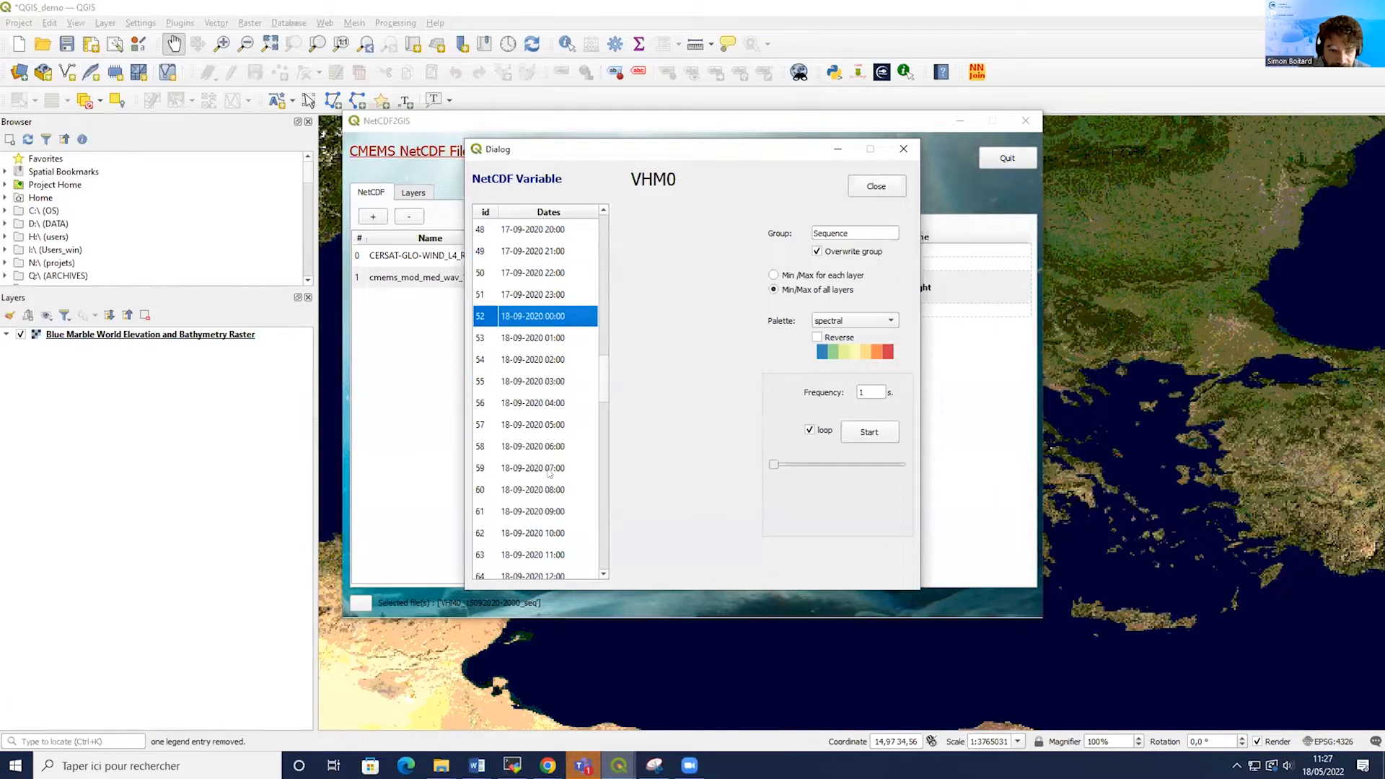
pyautogui.keyDown('ctrl'); pyautogui.click(547, 446); pyautogui.keyUp('ctrl')
pyautogui.scroll(-1, 549, 512)
pyautogui.keyDown('ctrl'); pyautogui.click(548, 512); pyautogui.keyUp('ctrl')
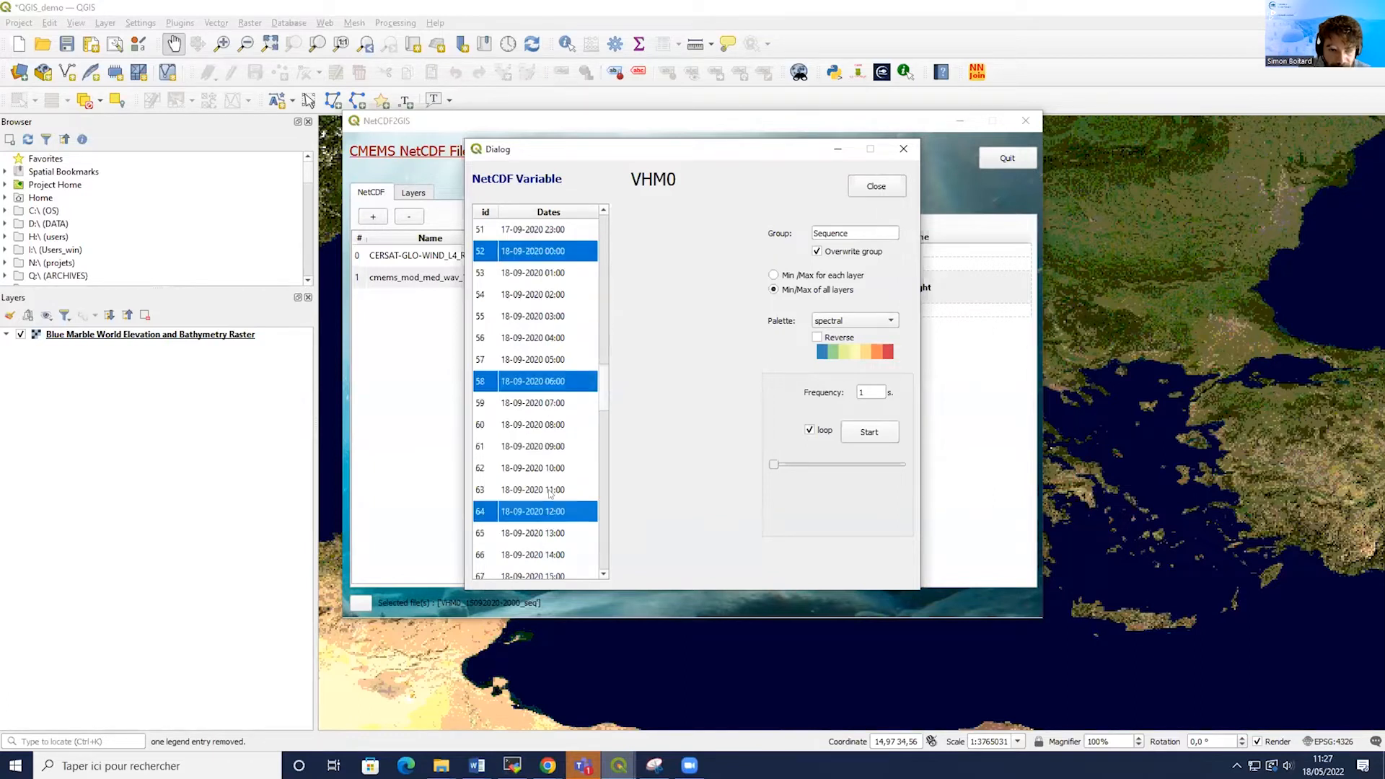
# Run the new VHM0 sequence animation and minimize the sequence dialog and the plugin window.
pyautogui.scroll(17, 549, 433)
pyautogui.scroll(-8, 537, 409)
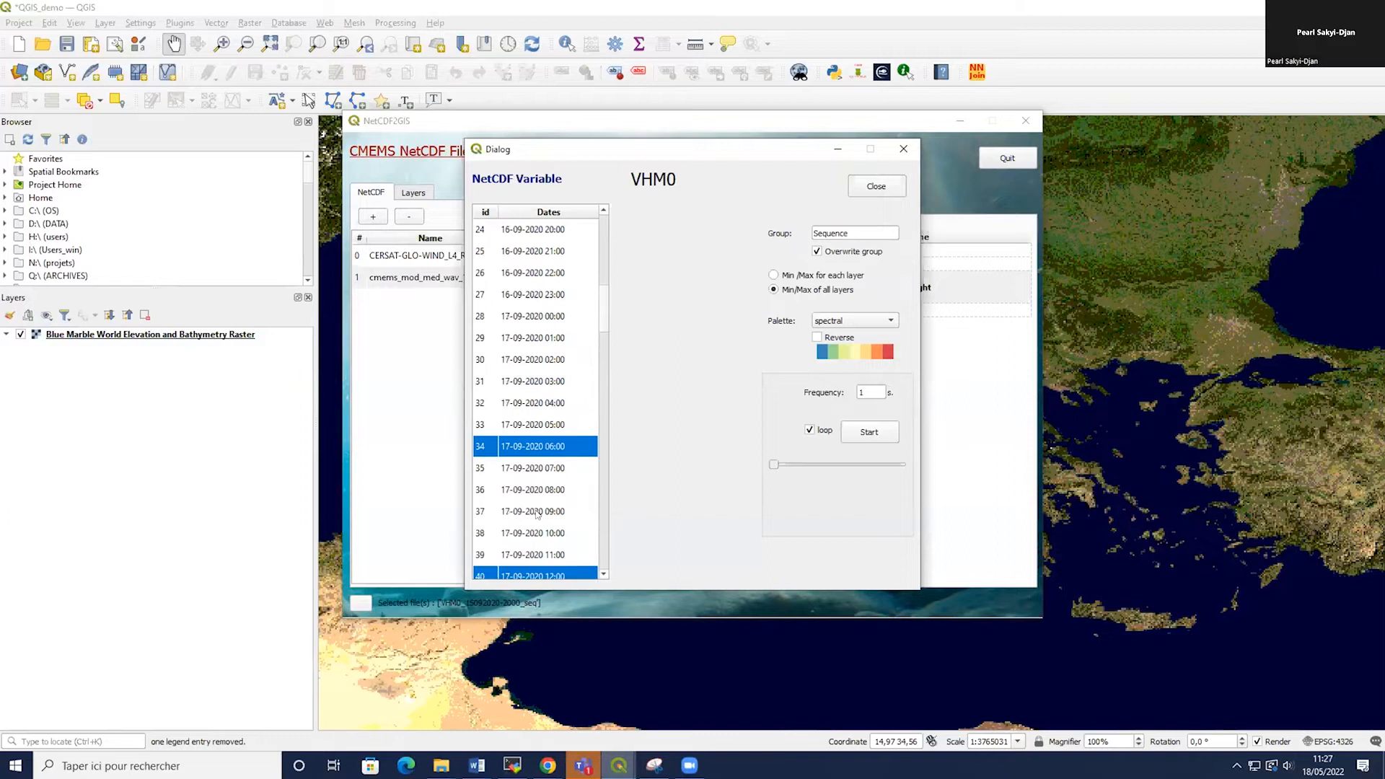
pyautogui.scroll(-7, 543, 462)
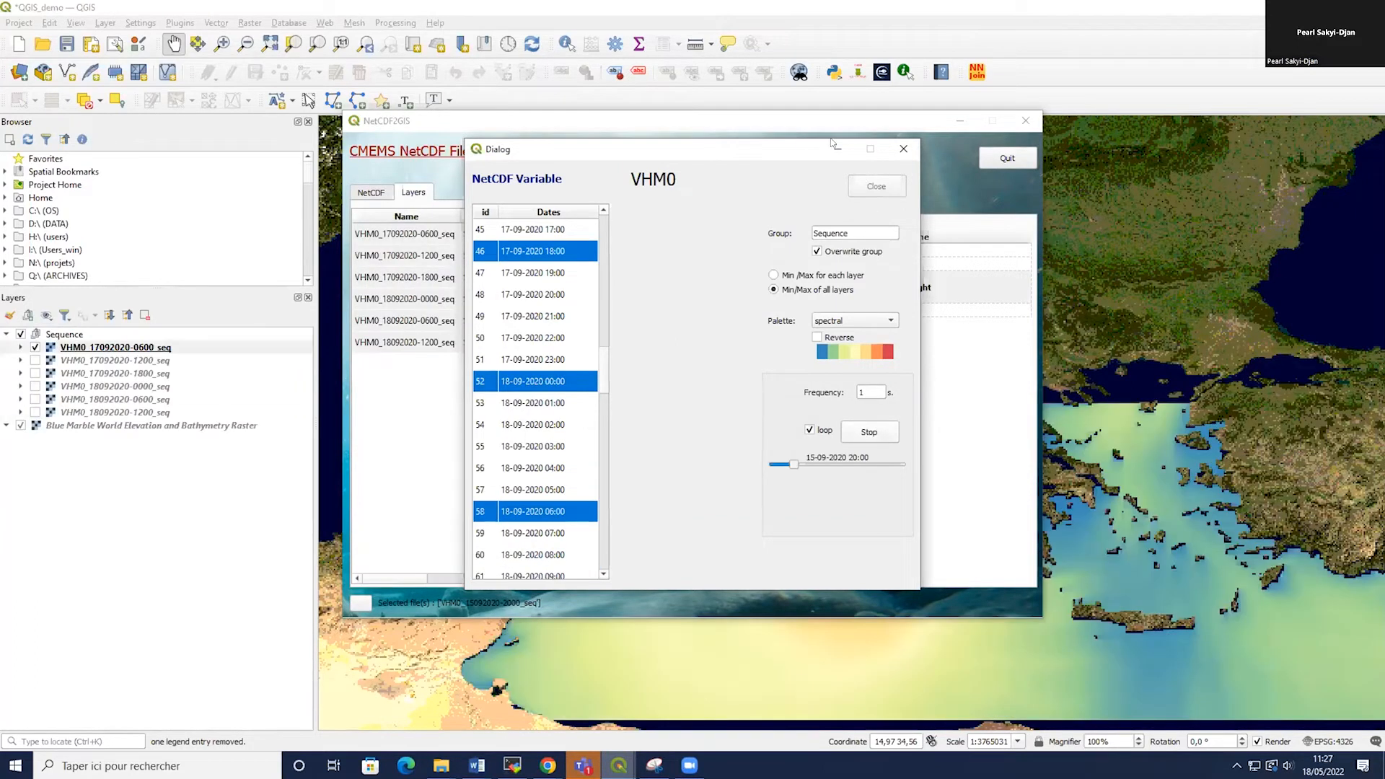
pyautogui.click(837, 150)
pyautogui.click(960, 120)
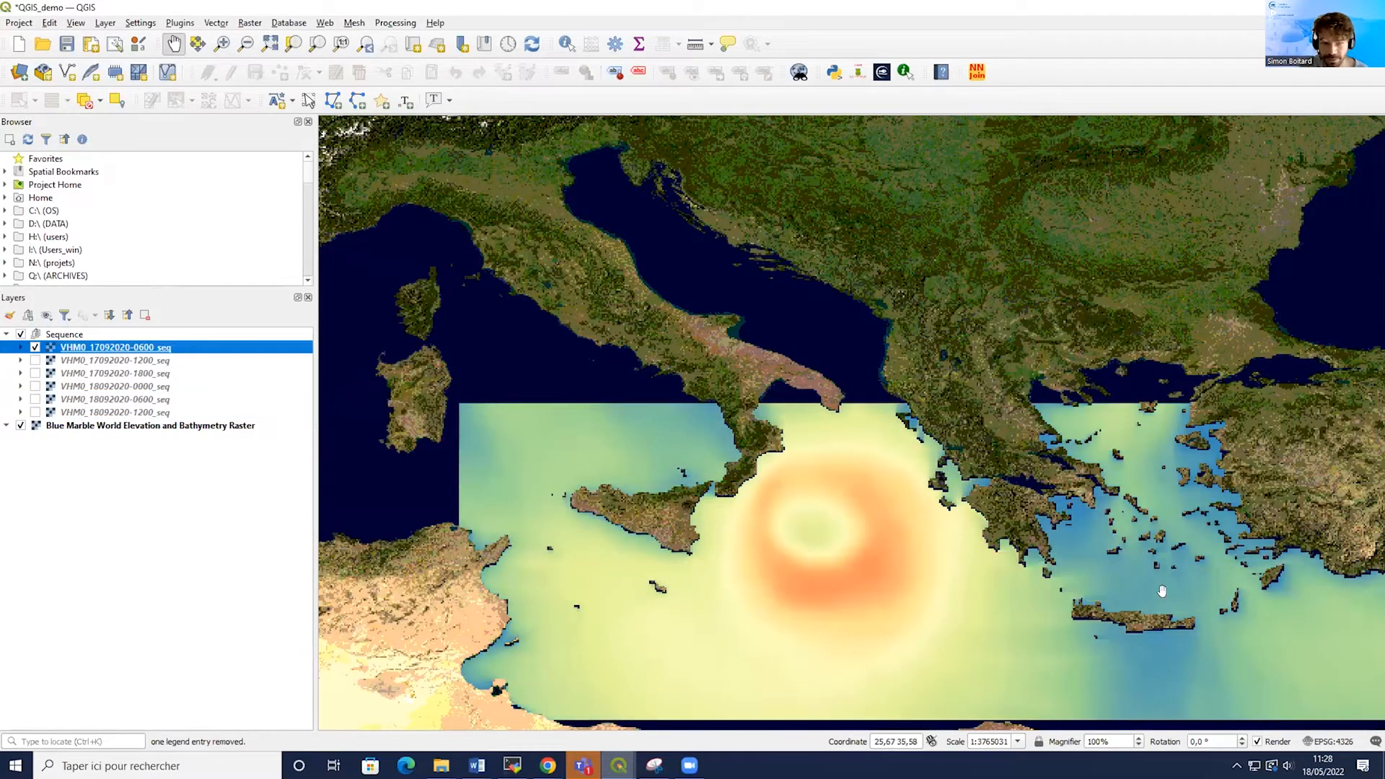
# Bring back the sequence dialog, stop the animation and close the dialog.
pyautogui.moveTo(618, 764)
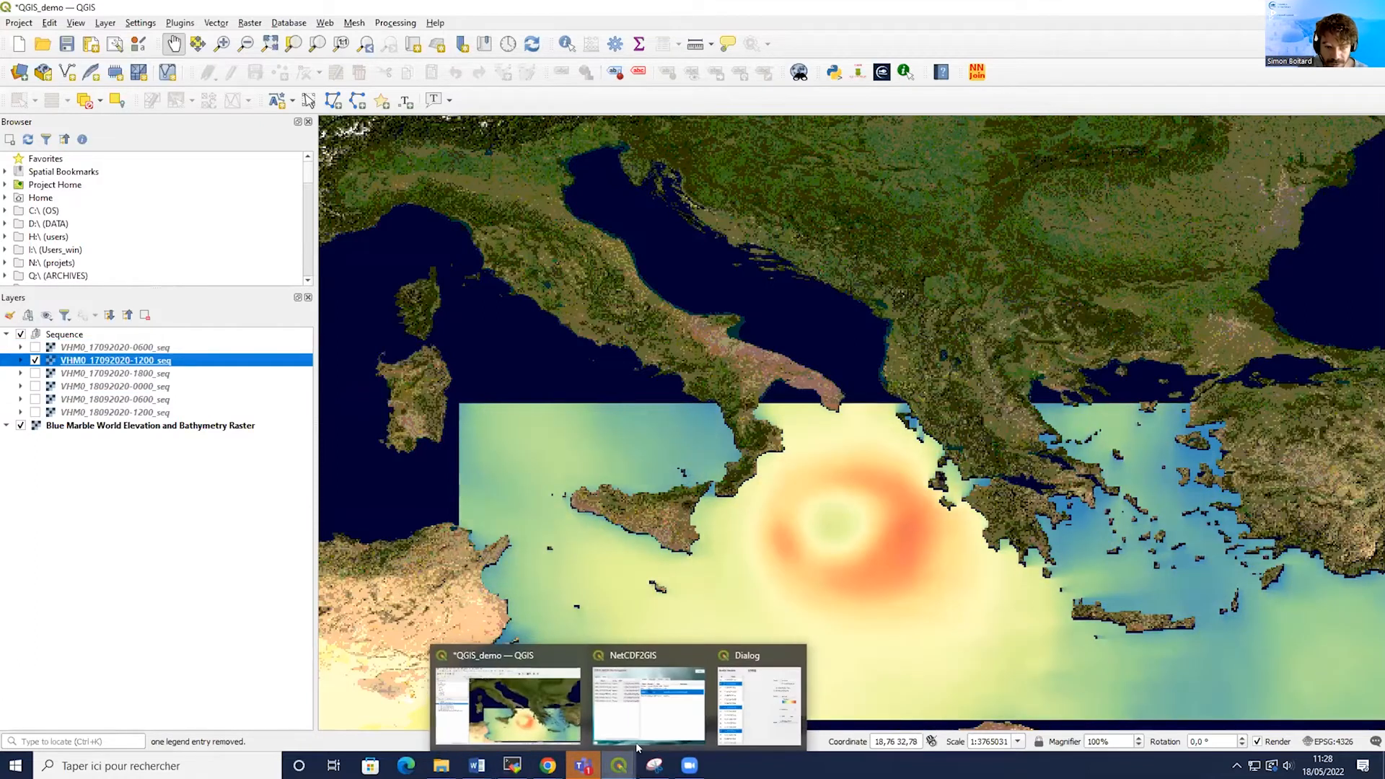
pyautogui.click(758, 710)
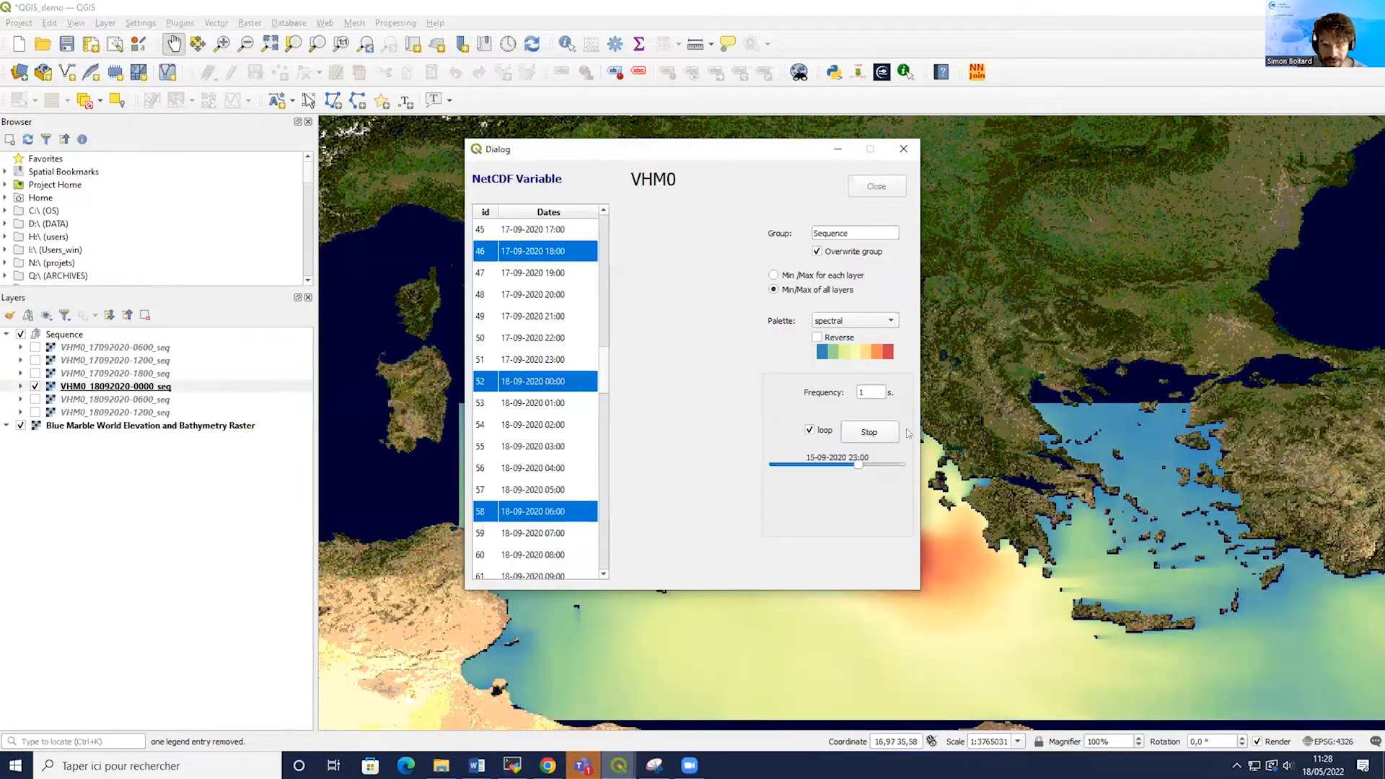
pyautogui.click(869, 432)
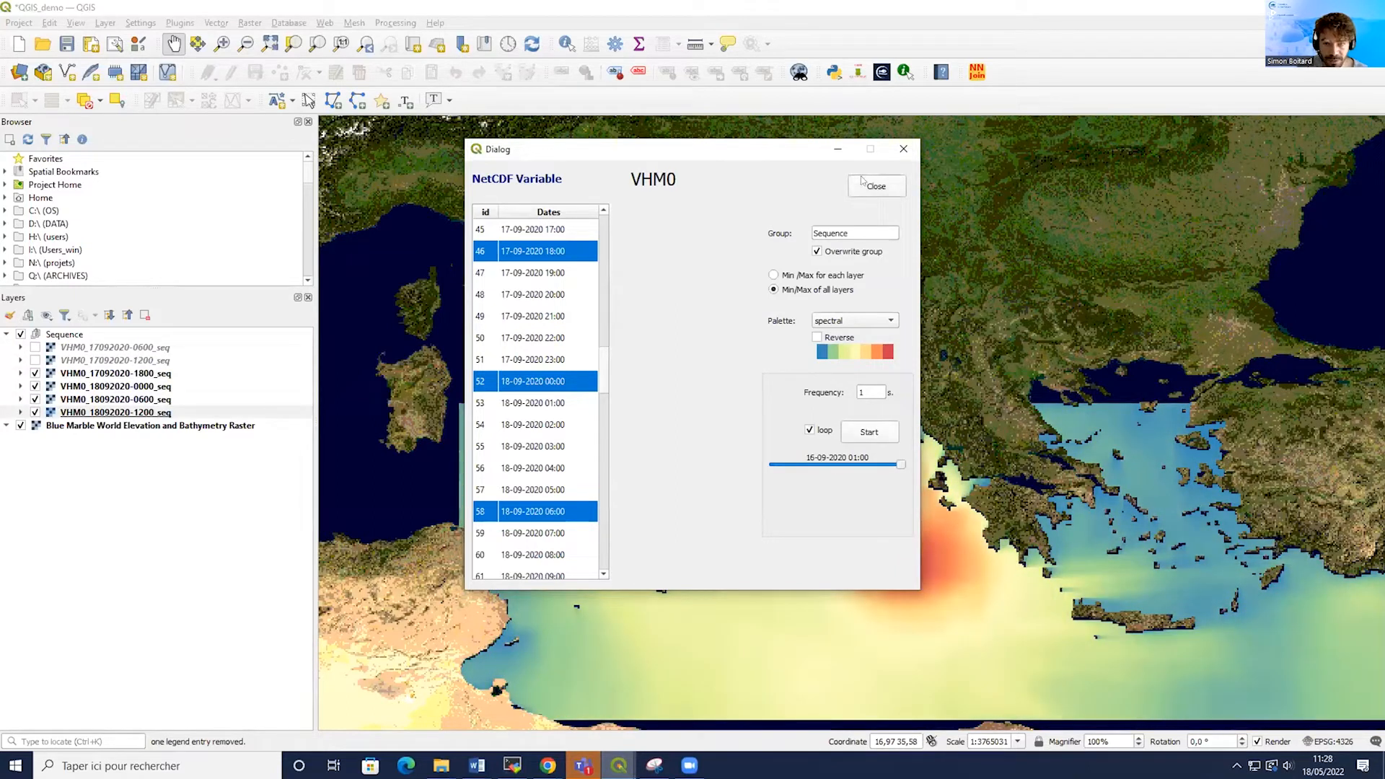
pyautogui.click(876, 186)
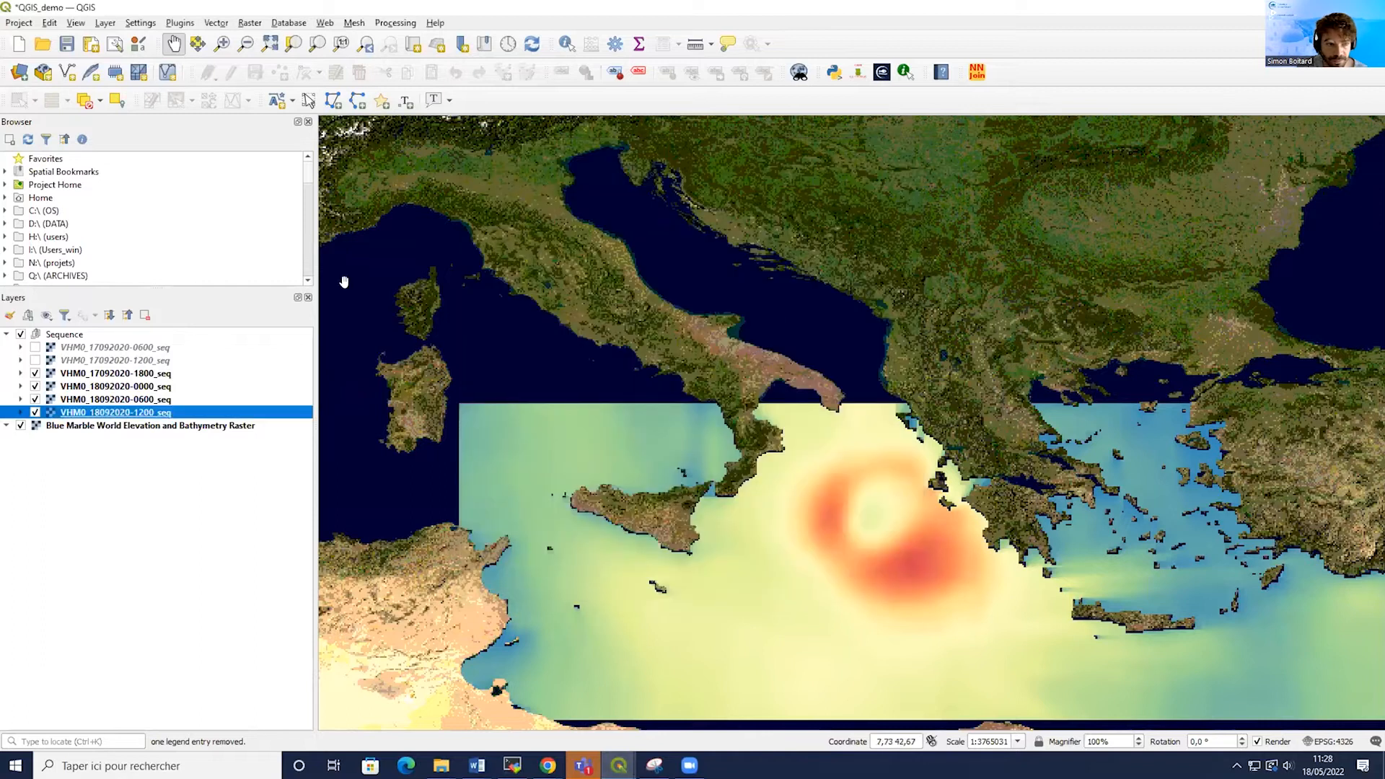
# Switch on all VHM0 sequence layers in the Sequence group and inspect the first layer's legend.
pyautogui.click(34, 348)
pyautogui.click(35, 361)
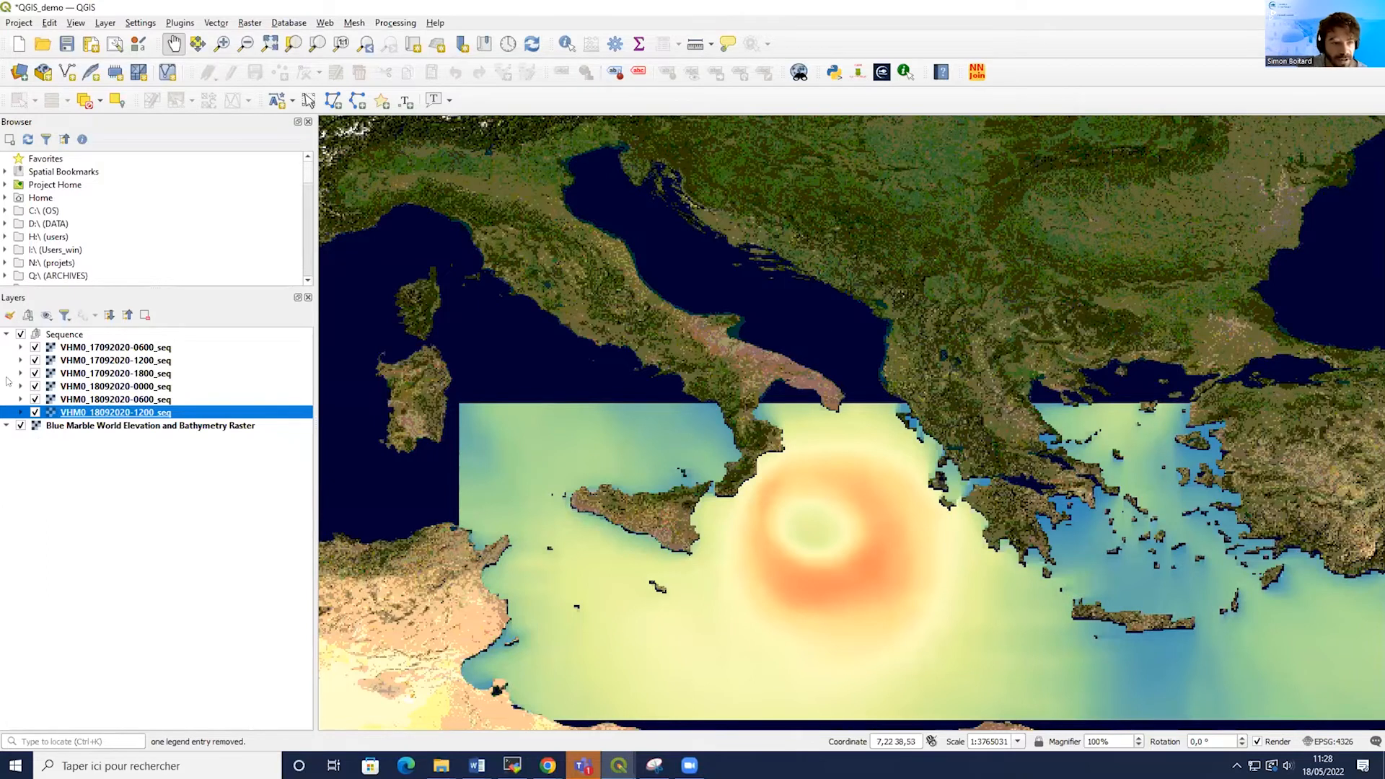
pyautogui.click(19, 348)
pyautogui.click(20, 348)
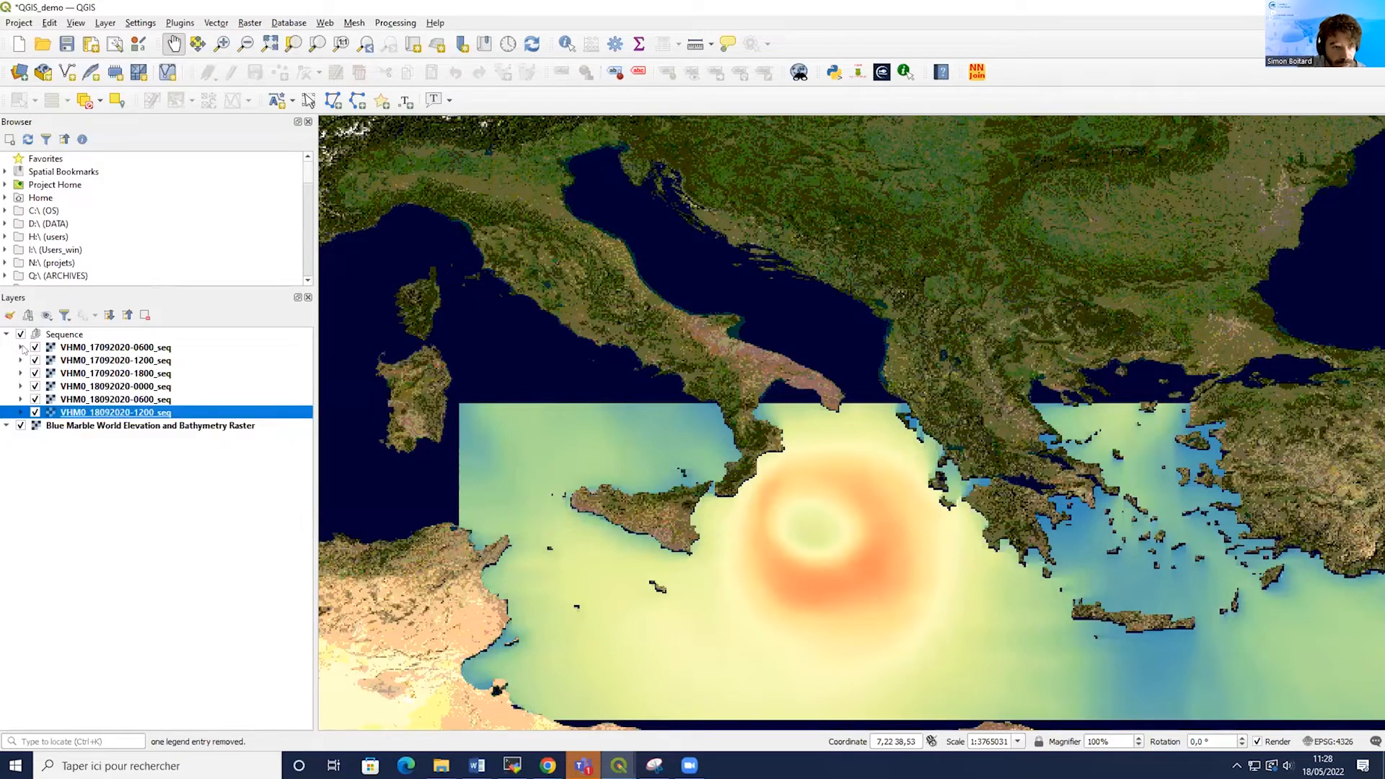
pyautogui.click(21, 347)
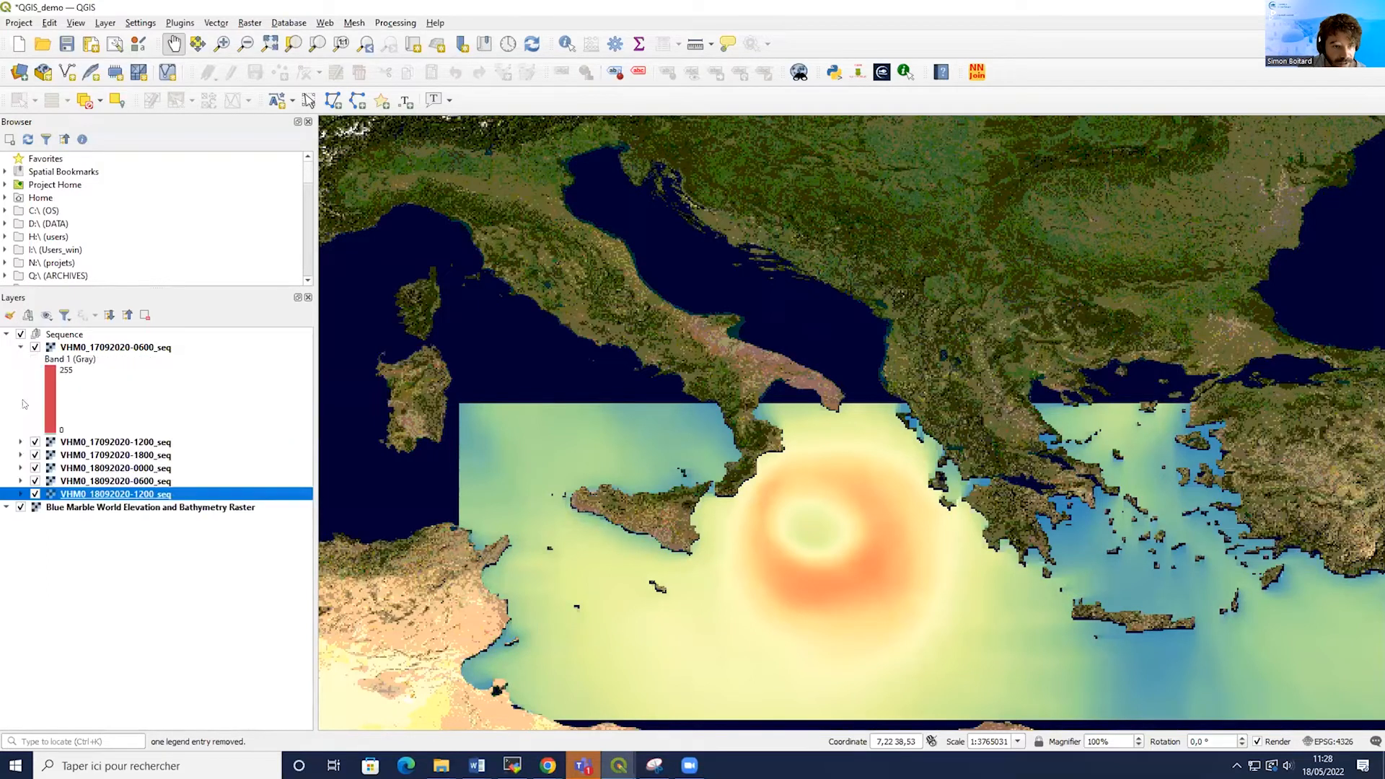
pyautogui.click(21, 442)
pyautogui.click(20, 442)
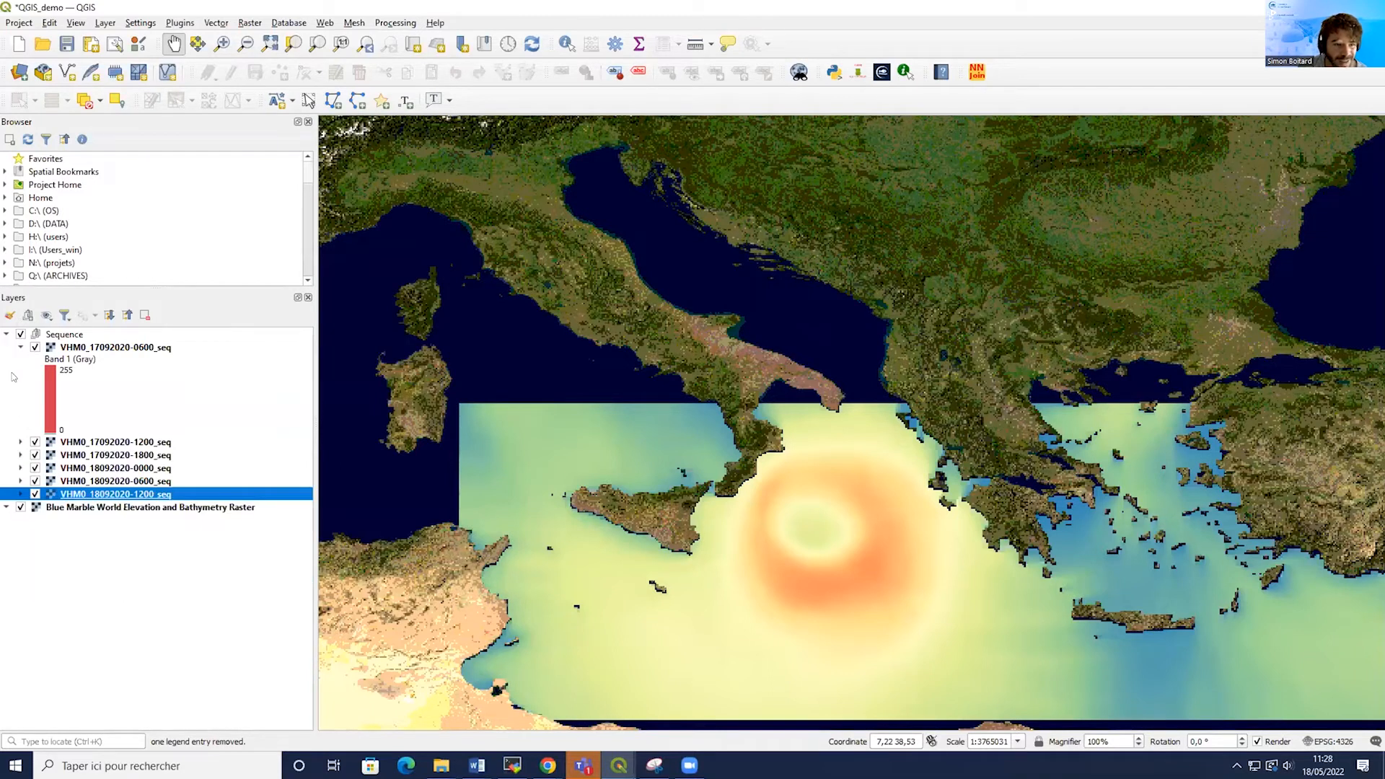
pyautogui.click(21, 347)
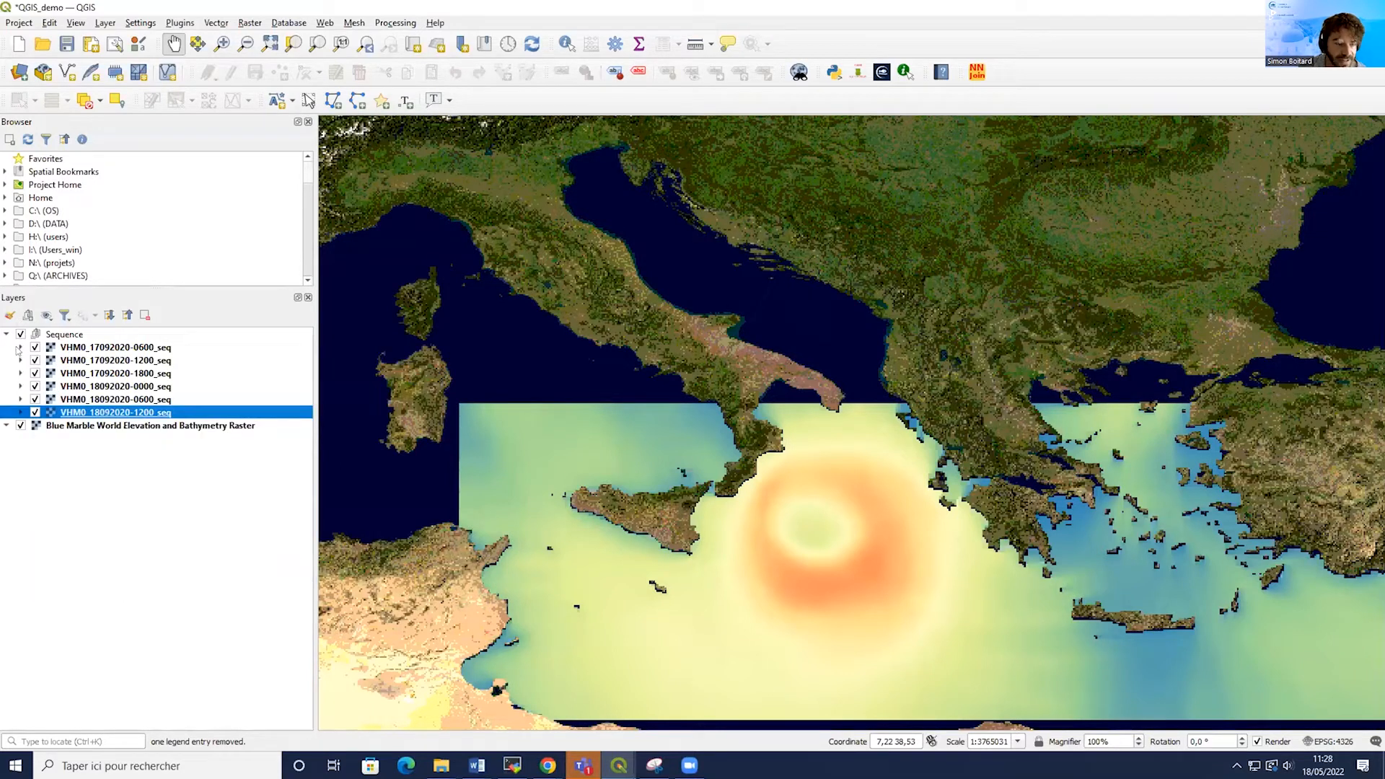
pyautogui.click(20, 348)
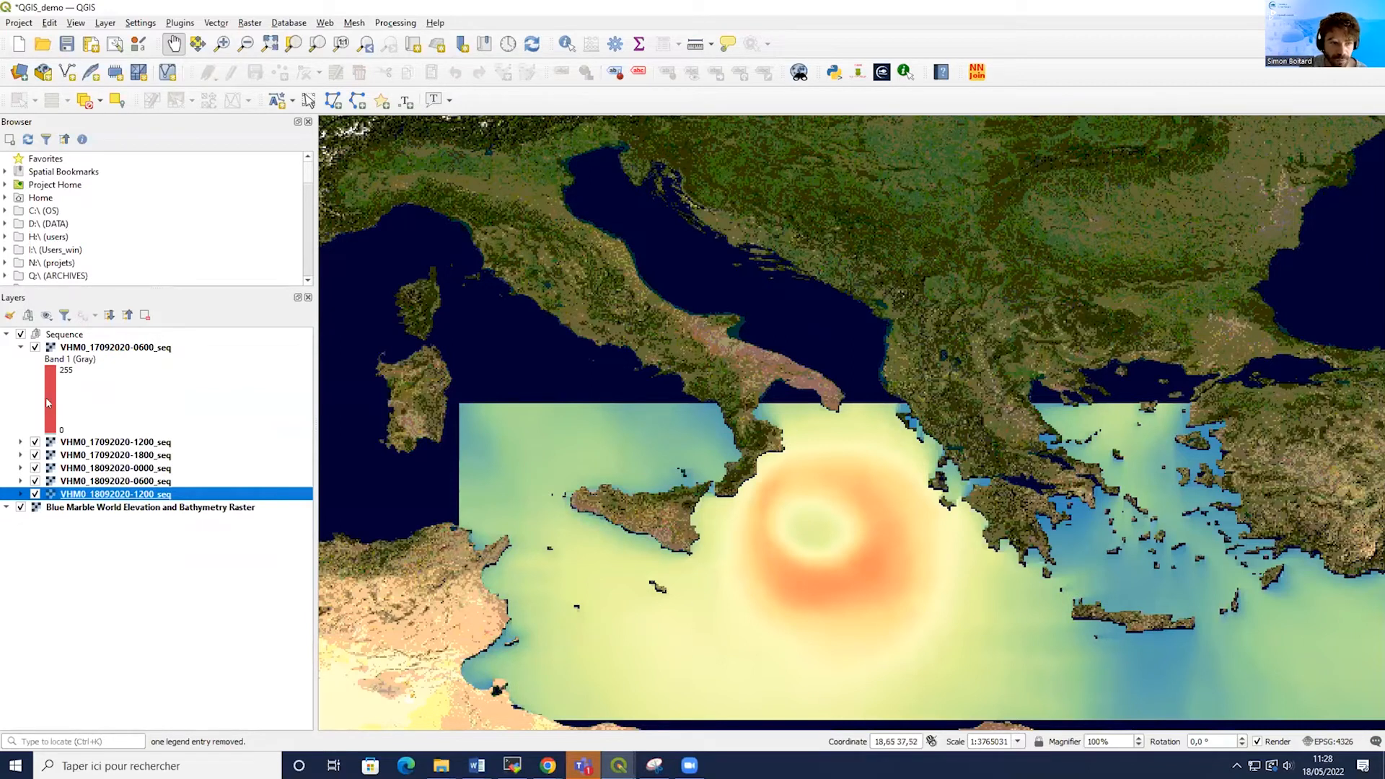
pyautogui.click(19, 347)
pyautogui.rightClick(105, 351)
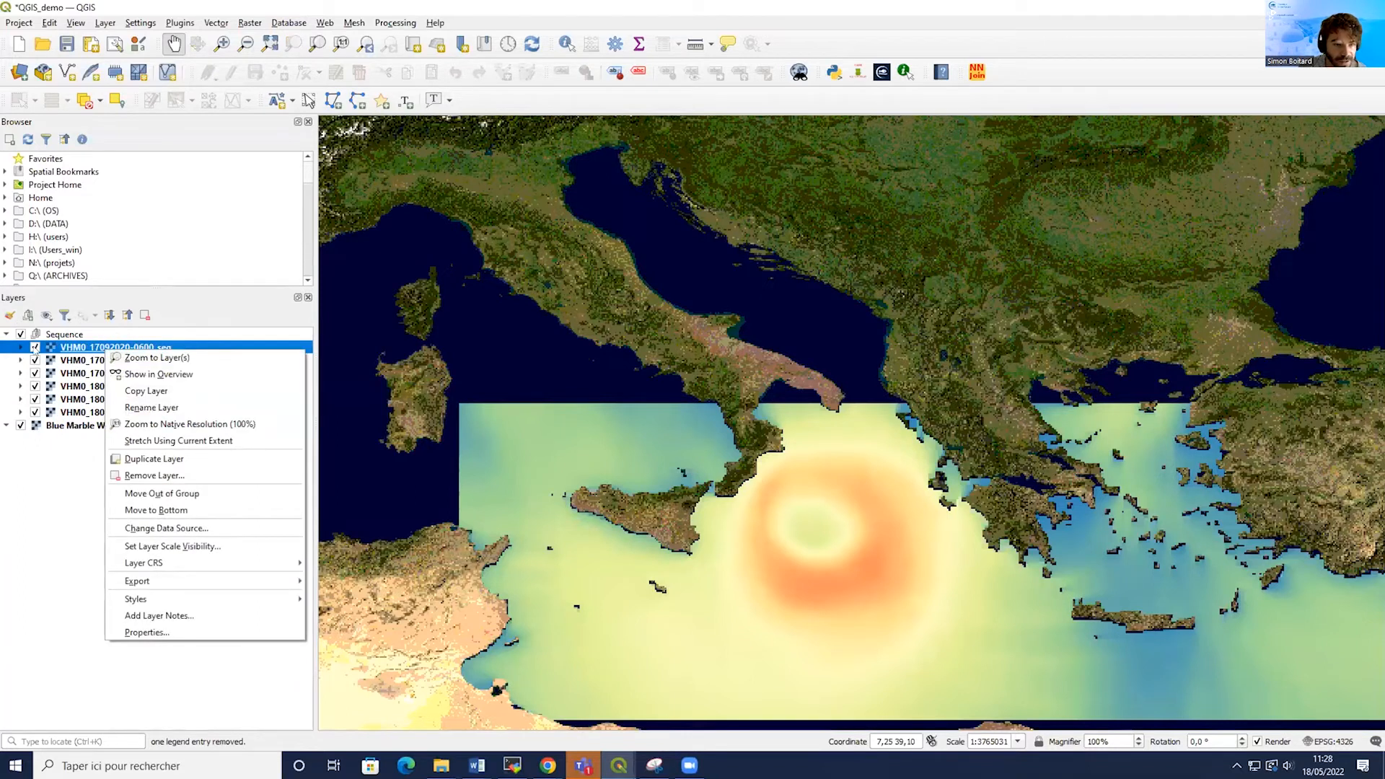
pyautogui.click(166, 631)
pyautogui.moveTo(302, 32); pyautogui.dragTo(550, 116)
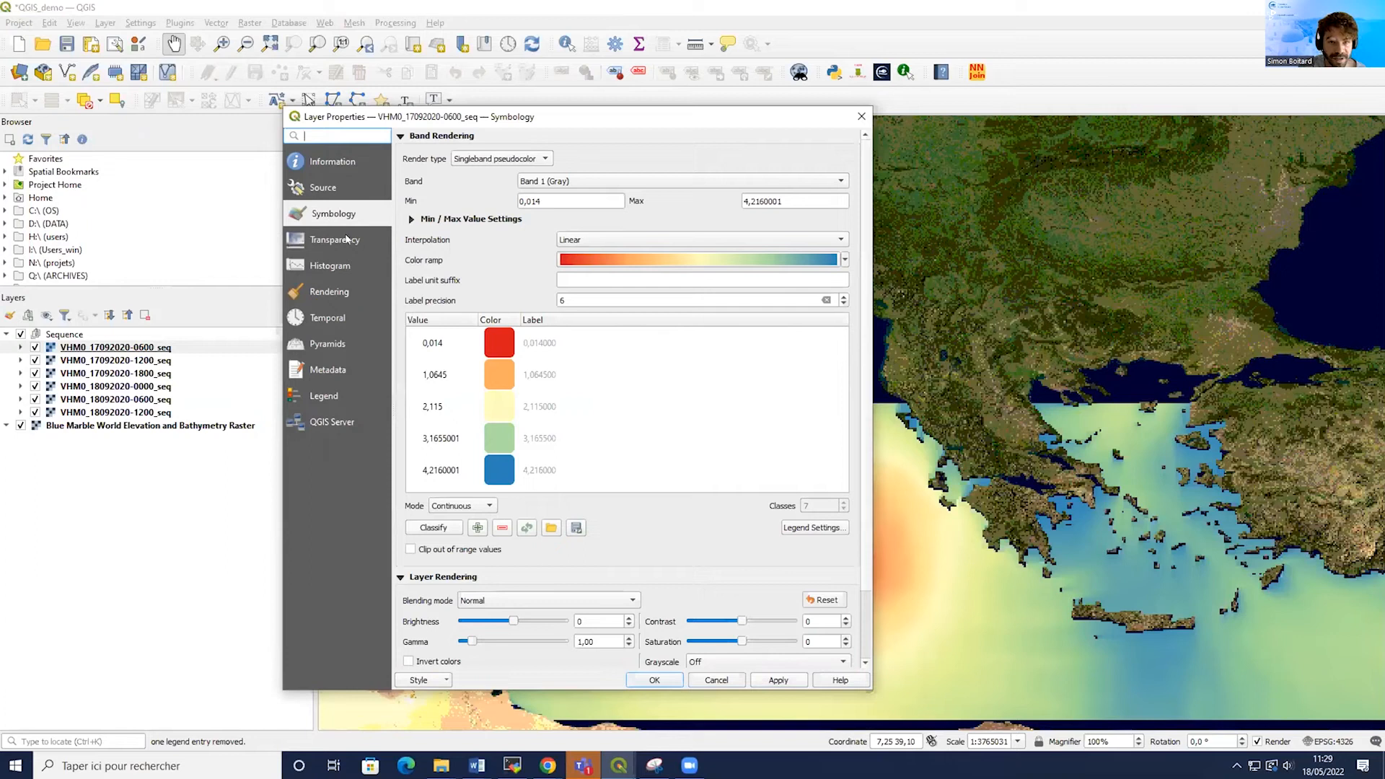
pyautogui.moveTo(587, 200); pyautogui.dragTo(489, 195)
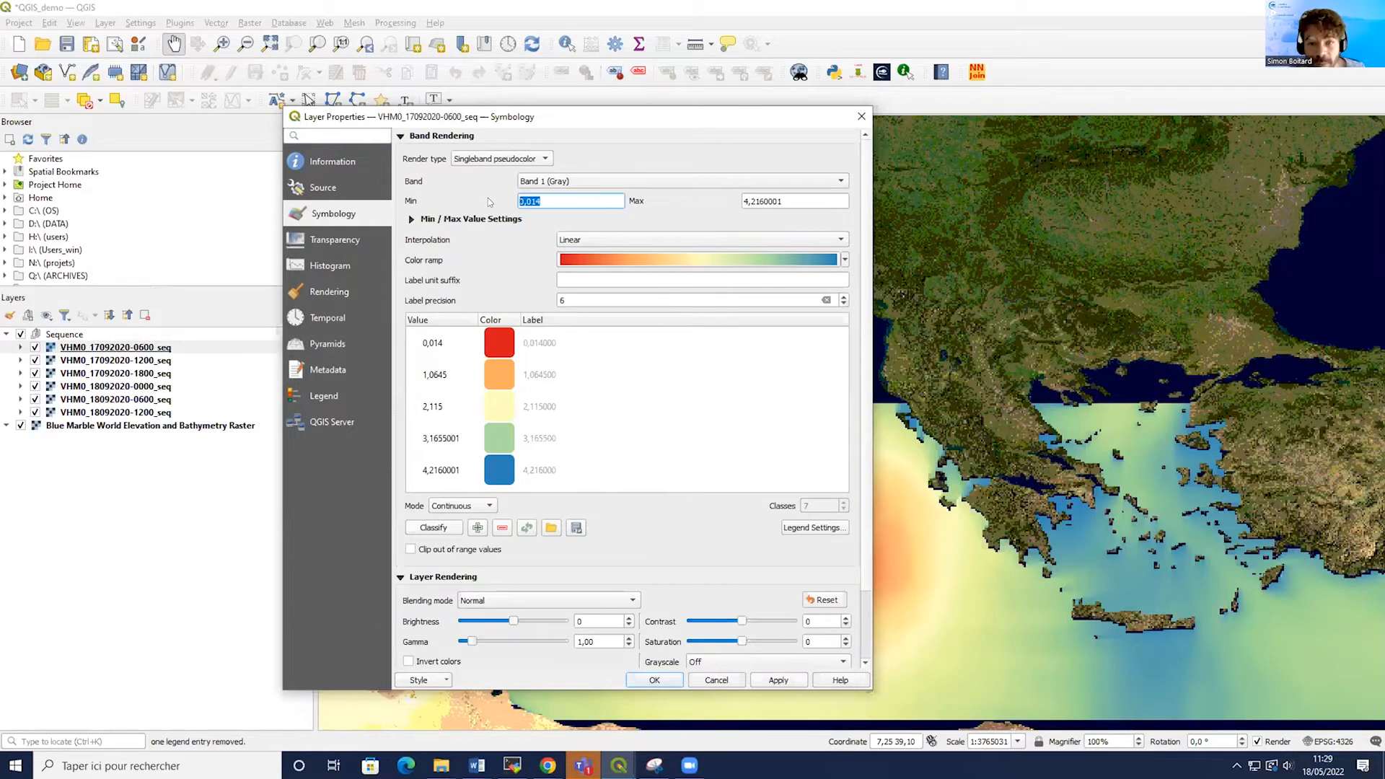
pyautogui.write('0')
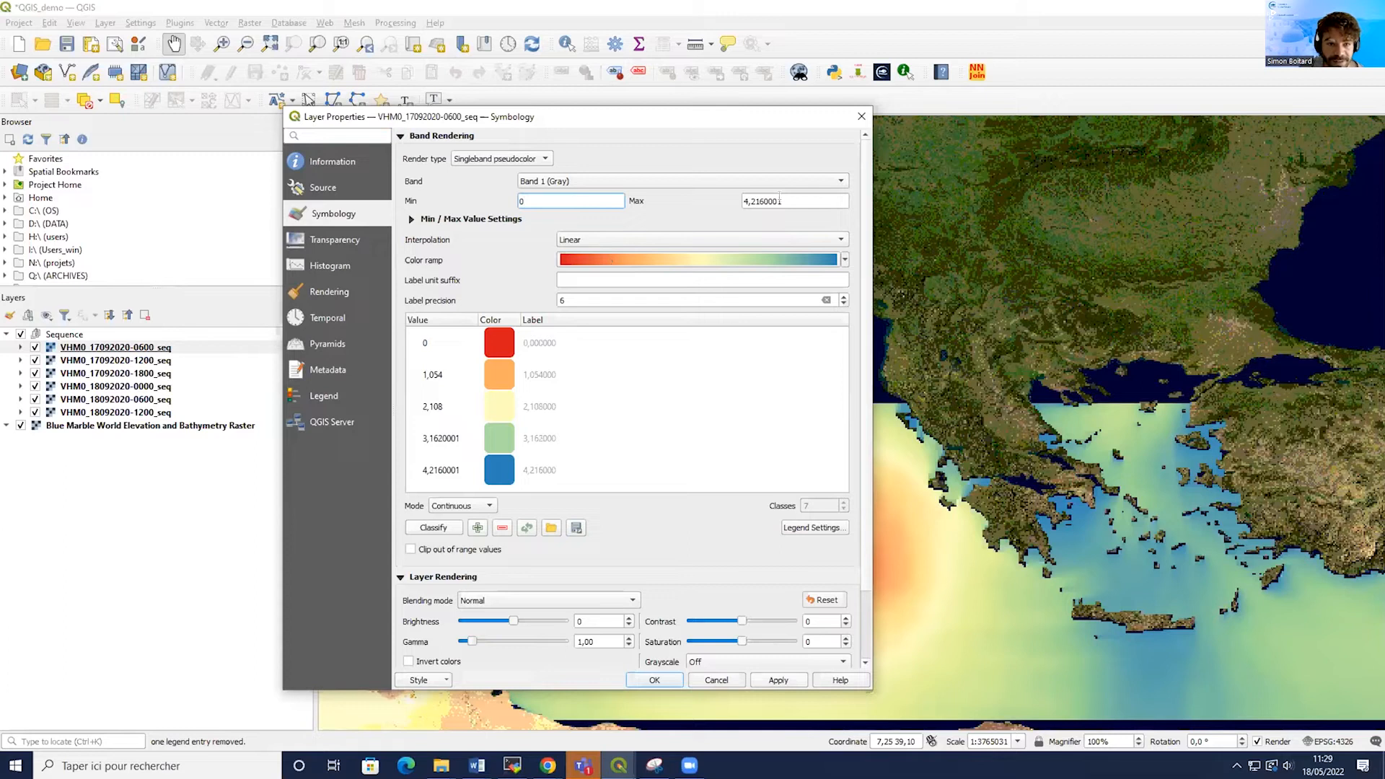
pyautogui.click(780, 201)
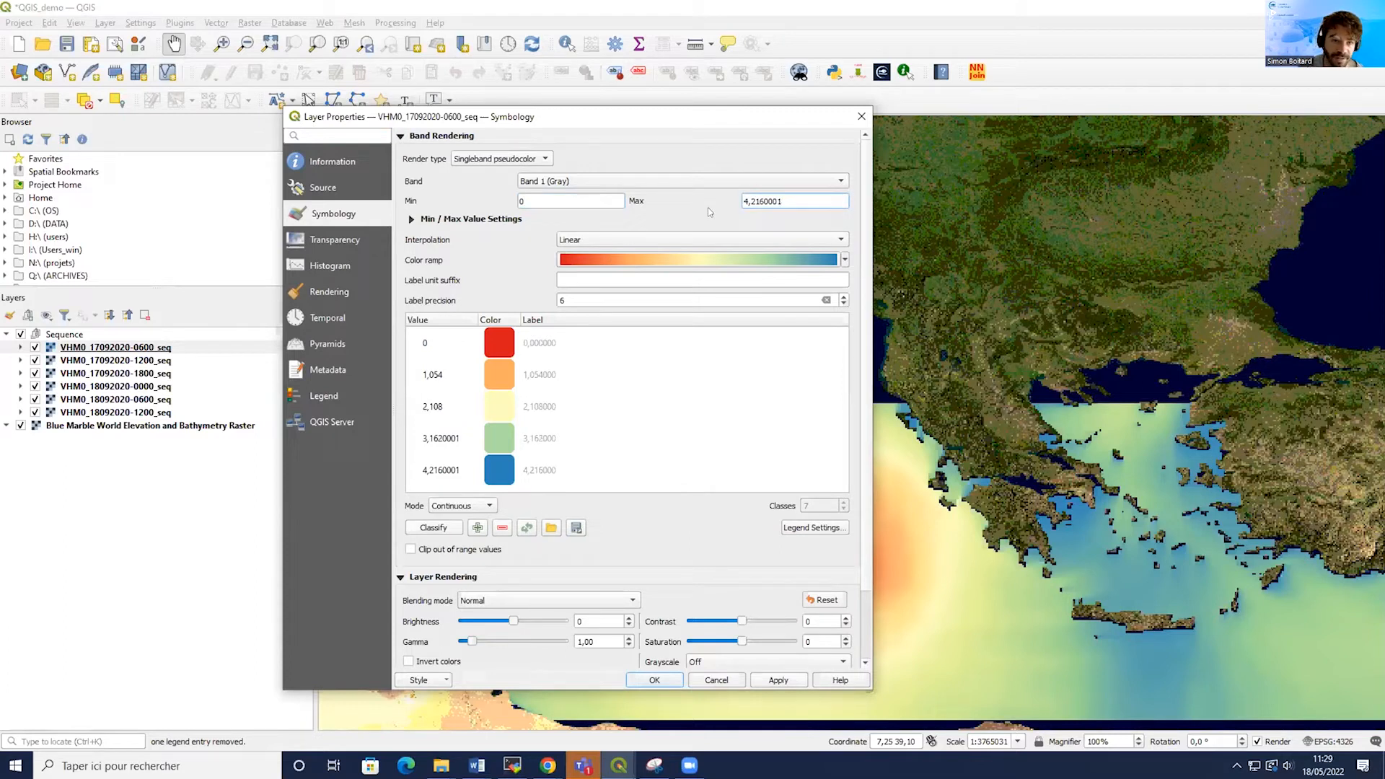
pyautogui.hotkey('ctrl', 'a')
pyautogui.write('4')
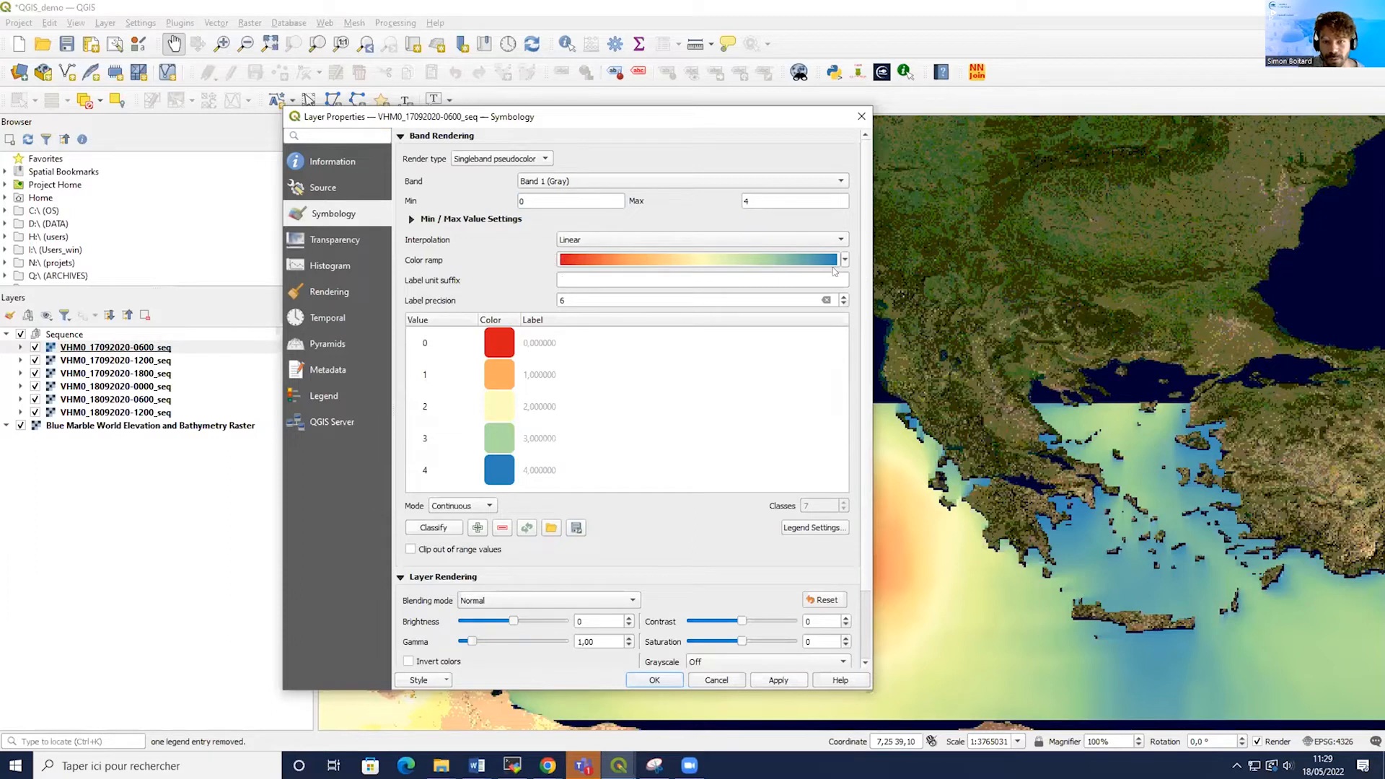
# Invert the colour ramp and switch the classification mode to Equal Interval with 5 classes.
pyautogui.click(616, 260)
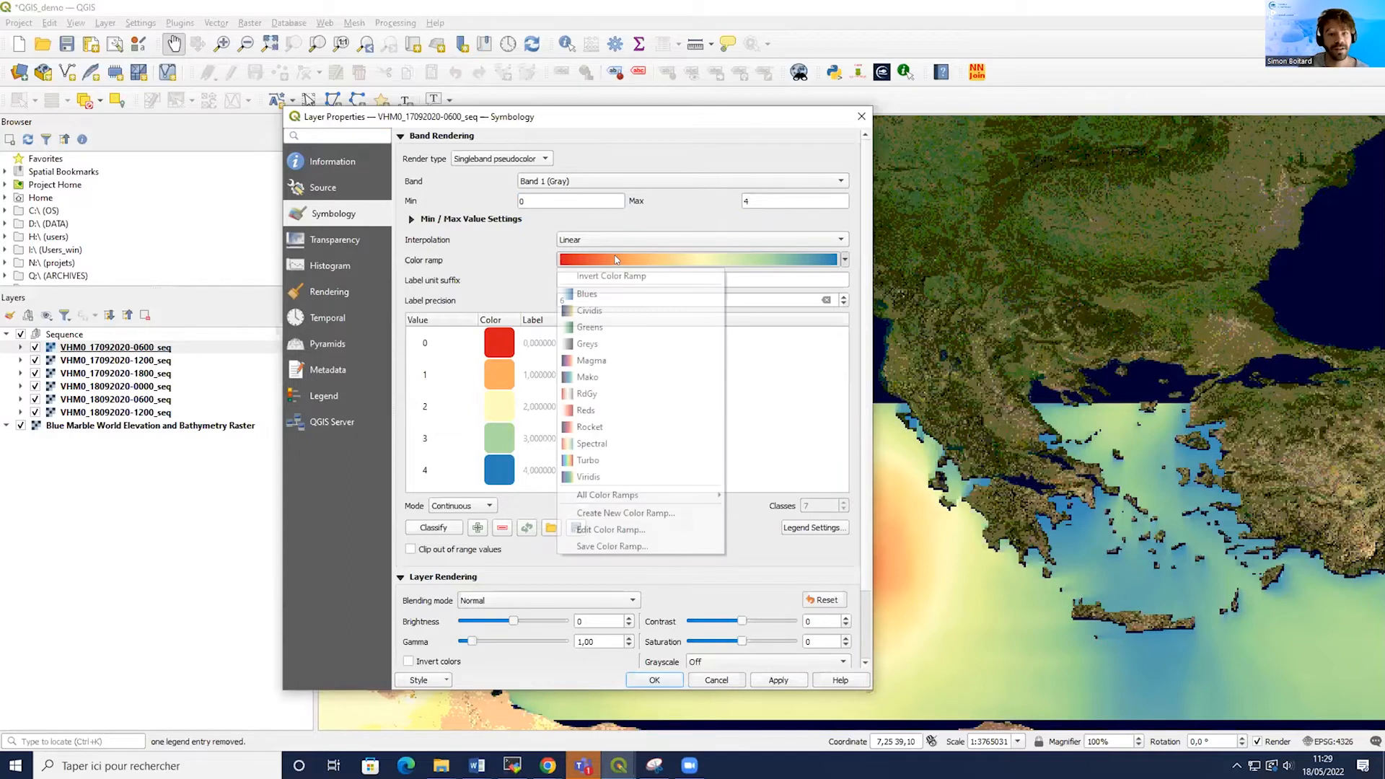
pyautogui.click(610, 274)
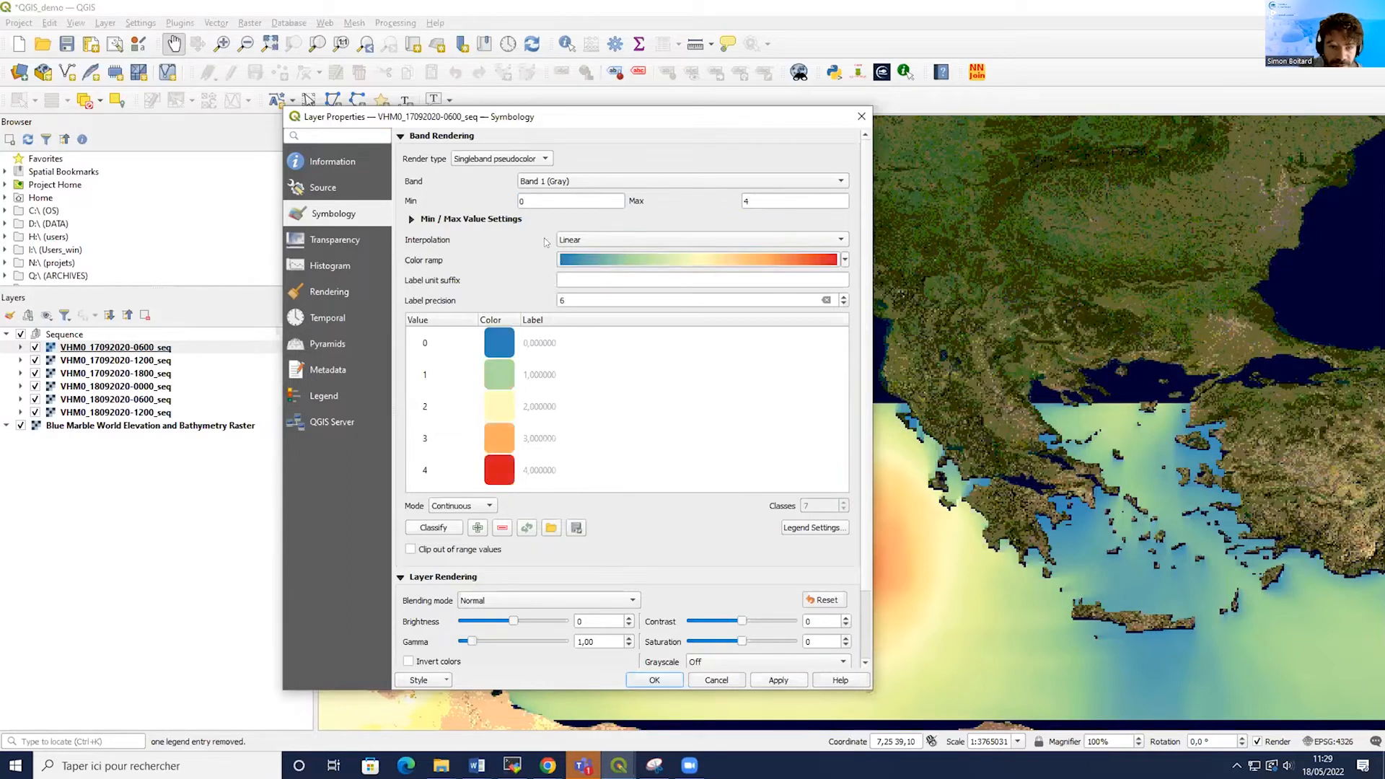
pyautogui.click(479, 504)
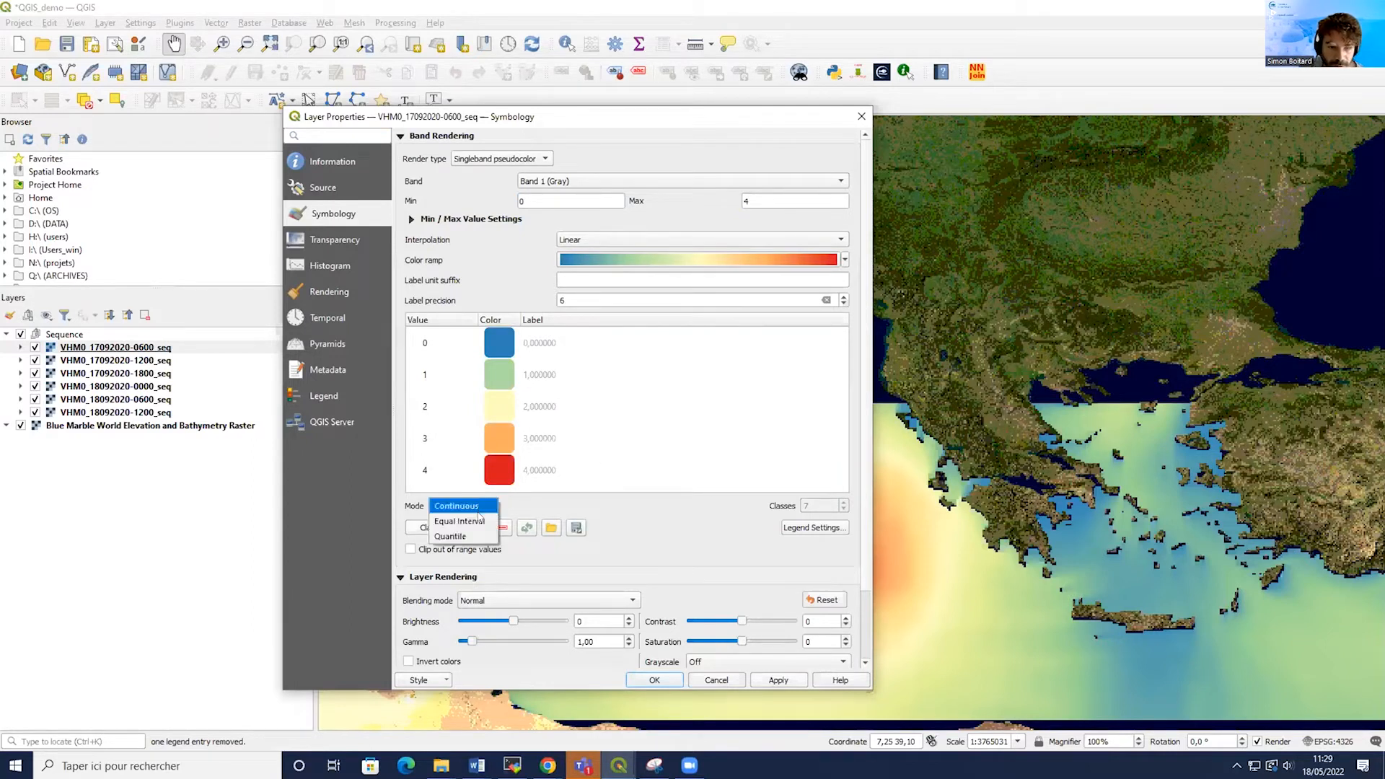
pyautogui.click(480, 521)
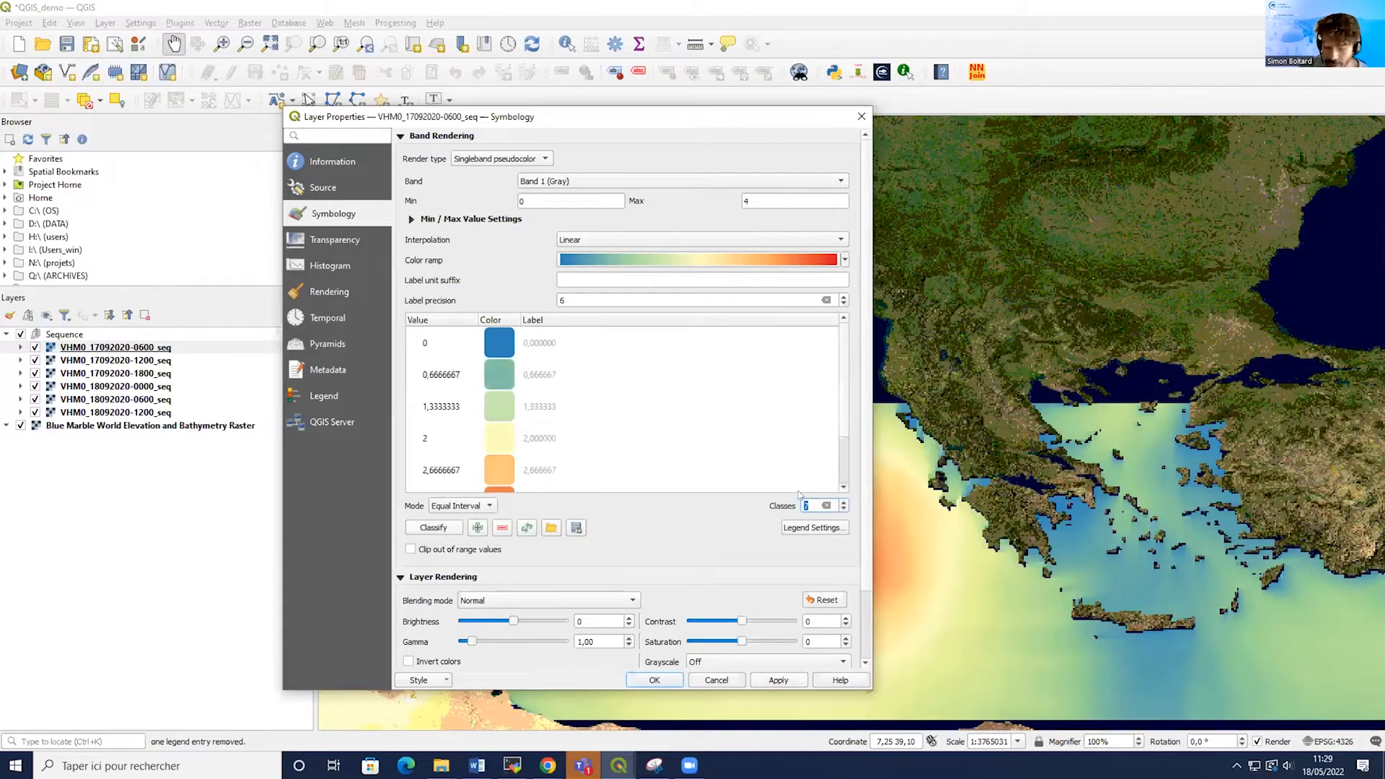
pyautogui.write('5')
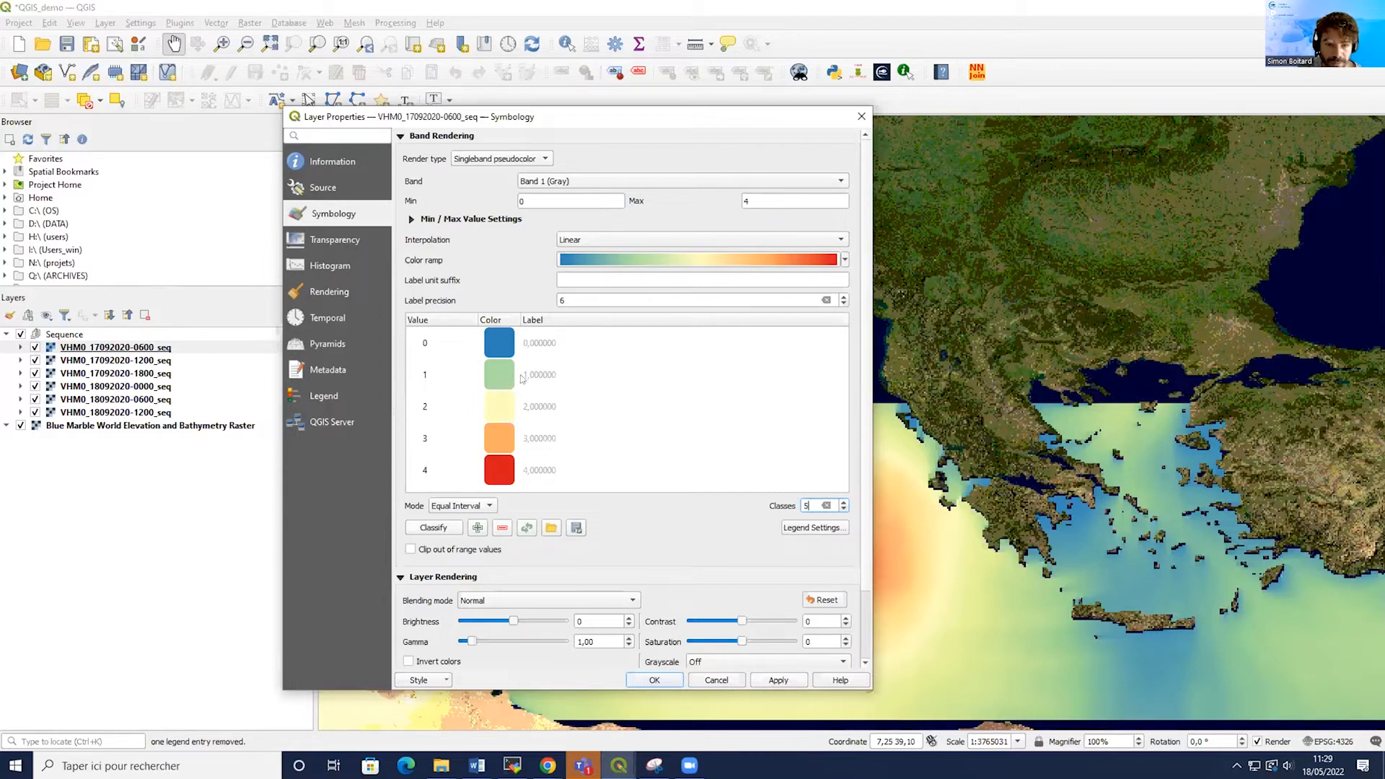
# Apply and close the layer properties, then expand the first two sequence layers' legends to compare their styling.
pyautogui.click(786, 683)
pyautogui.click(649, 680)
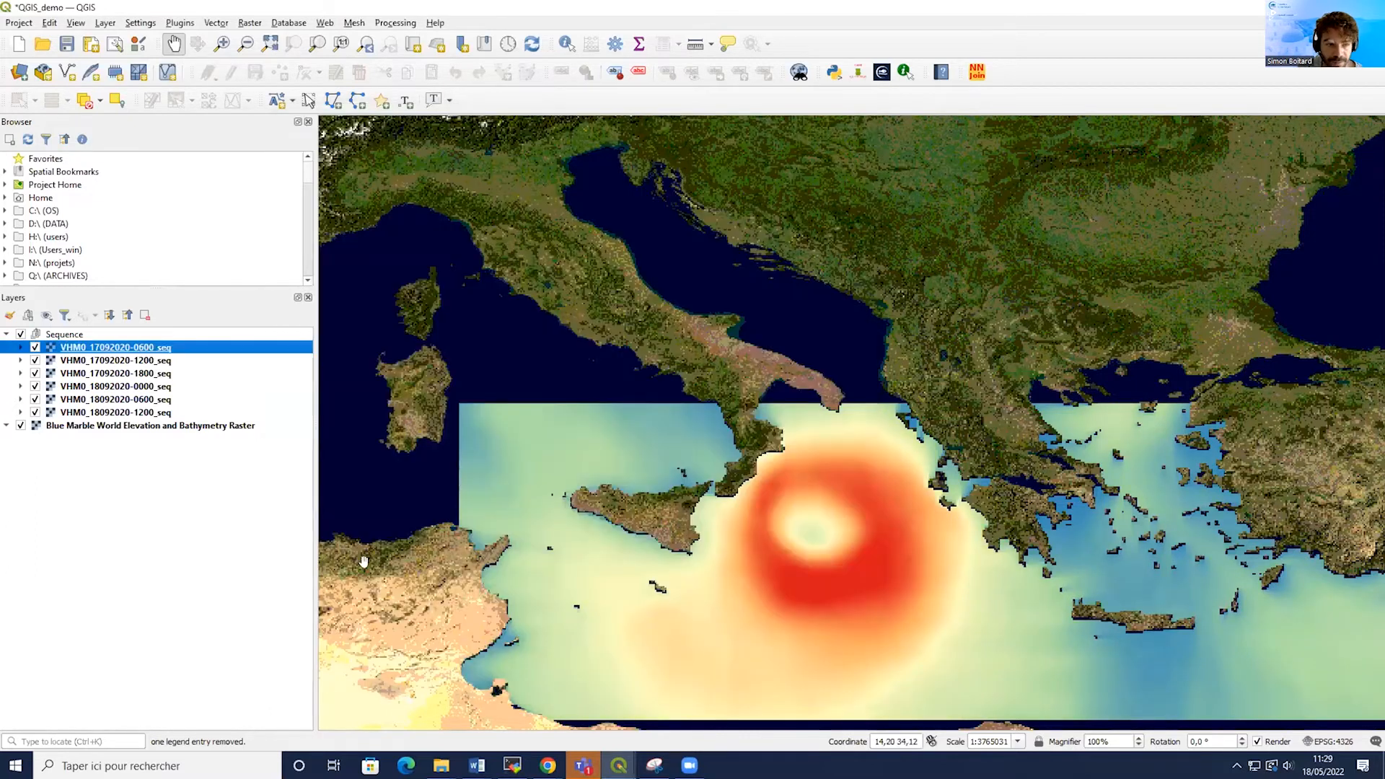
pyautogui.click(20, 347)
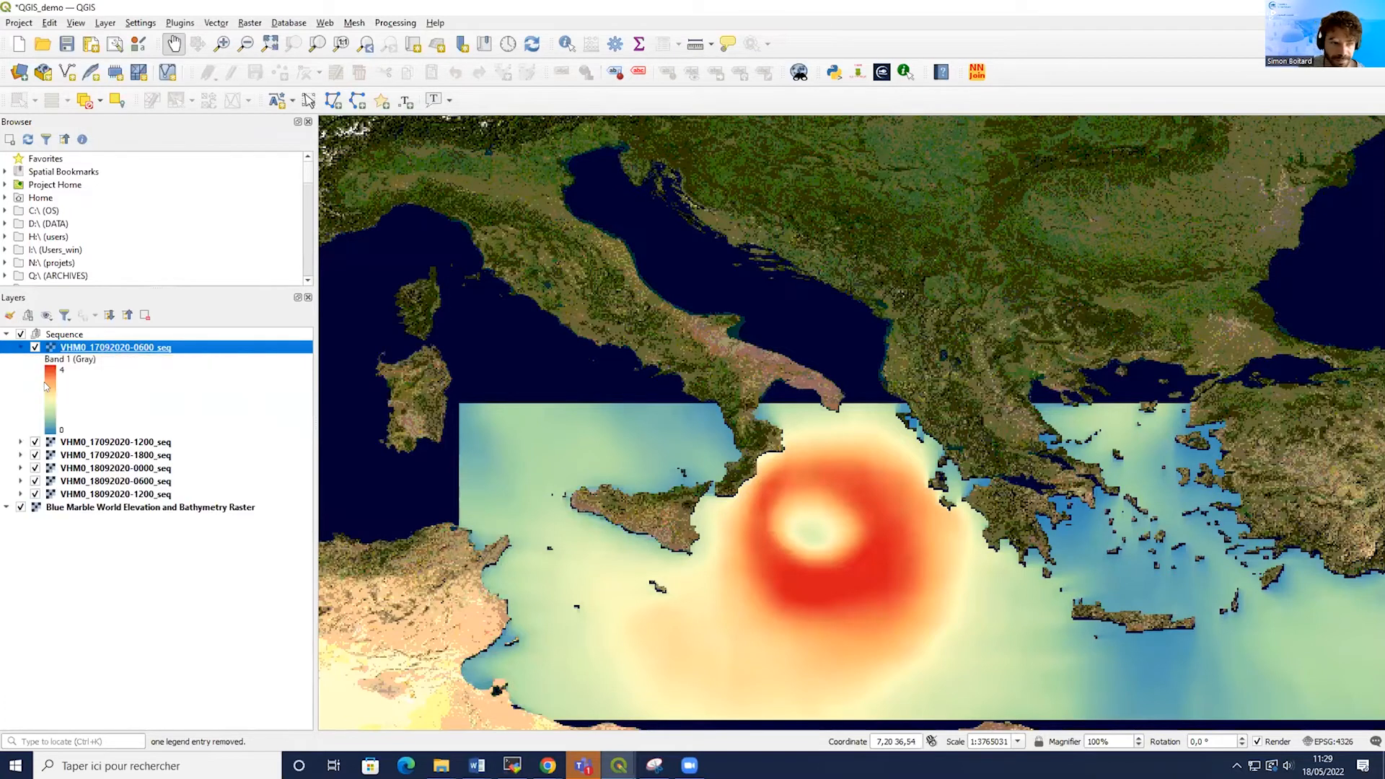
pyautogui.click(20, 441)
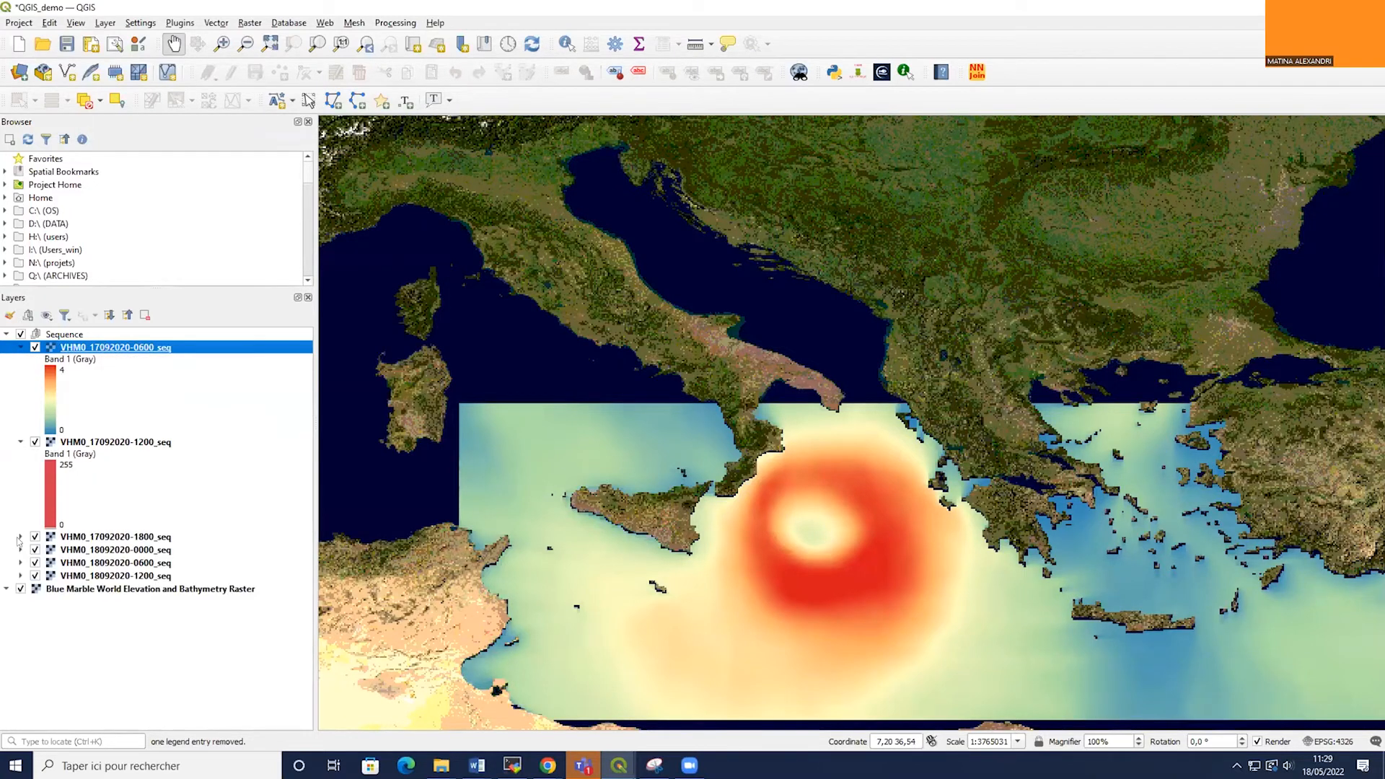
pyautogui.click(19, 537)
pyautogui.click(20, 537)
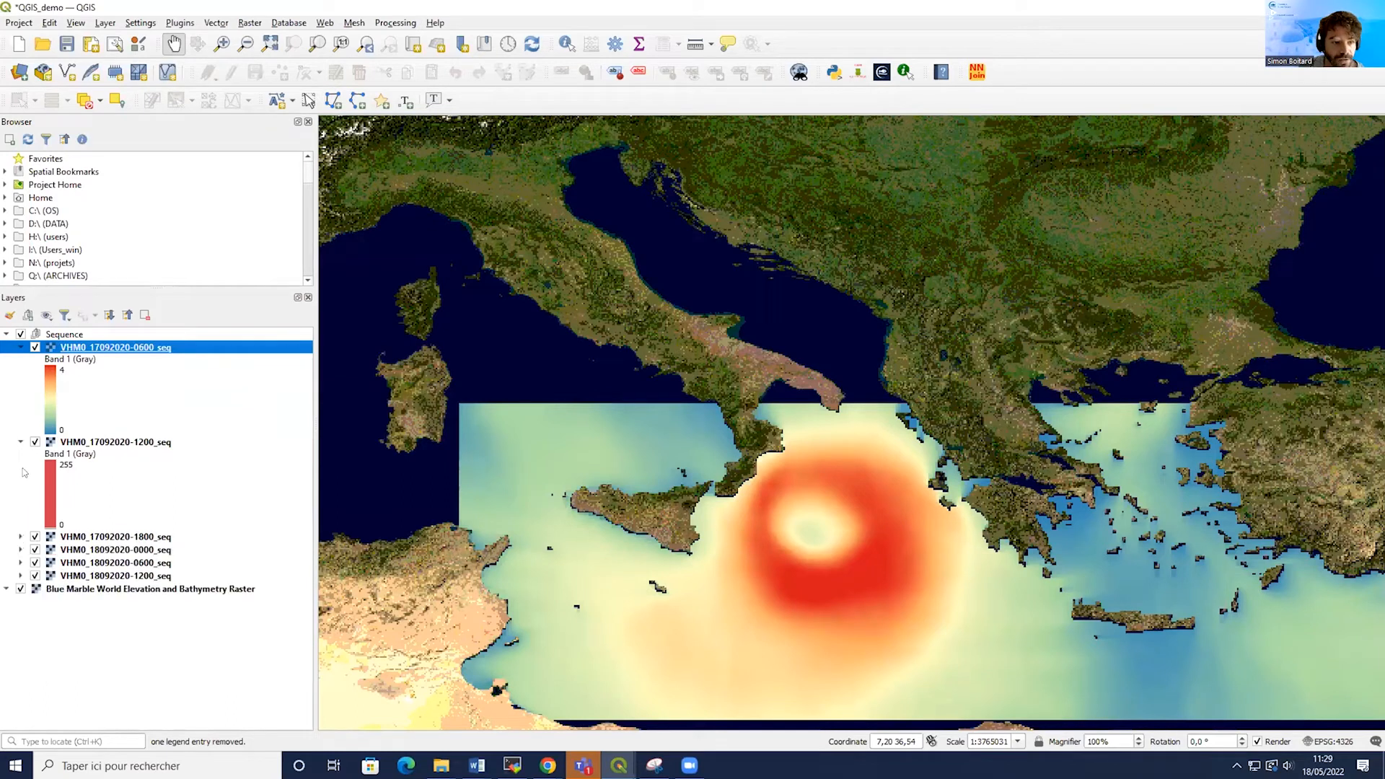
pyautogui.click(20, 441)
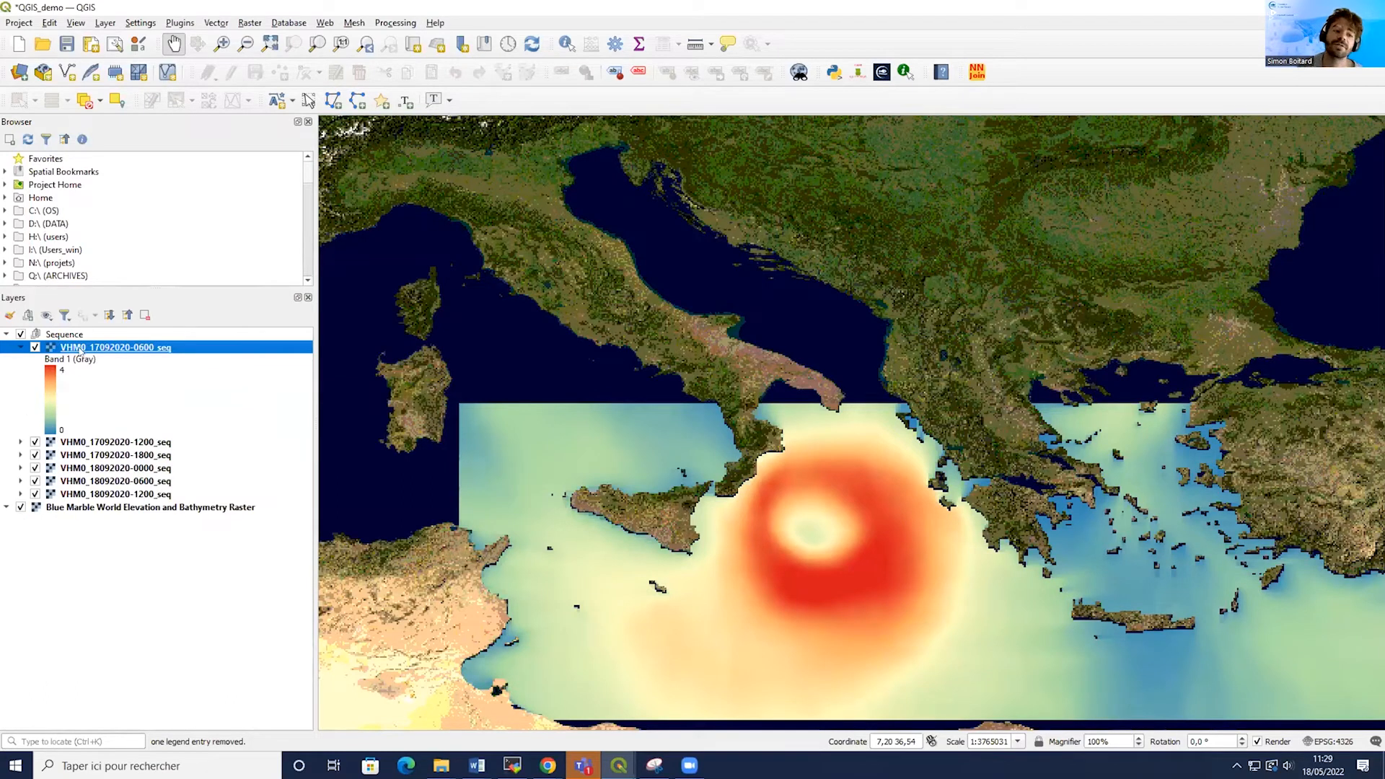
pyautogui.rightClick(118, 349)
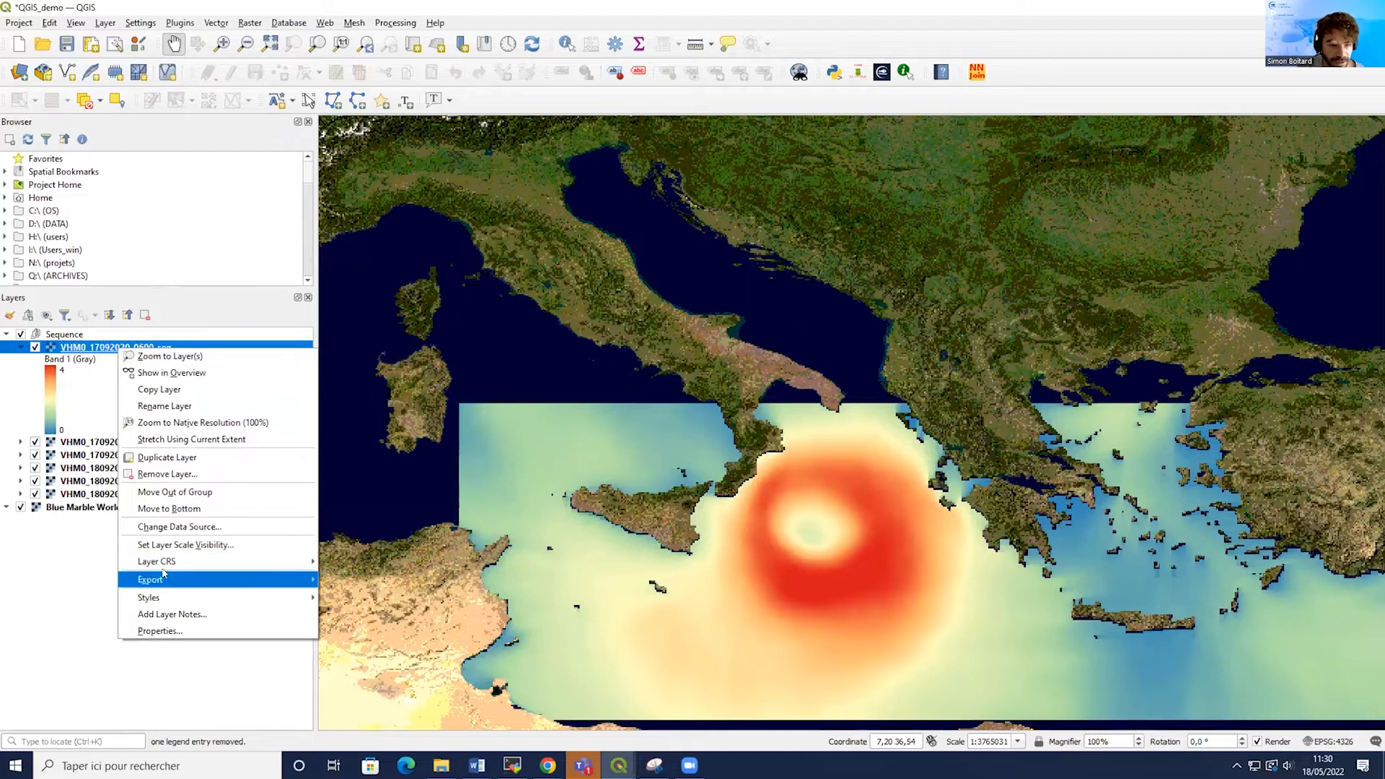
pyautogui.moveTo(202, 598)
pyautogui.click(336, 598)
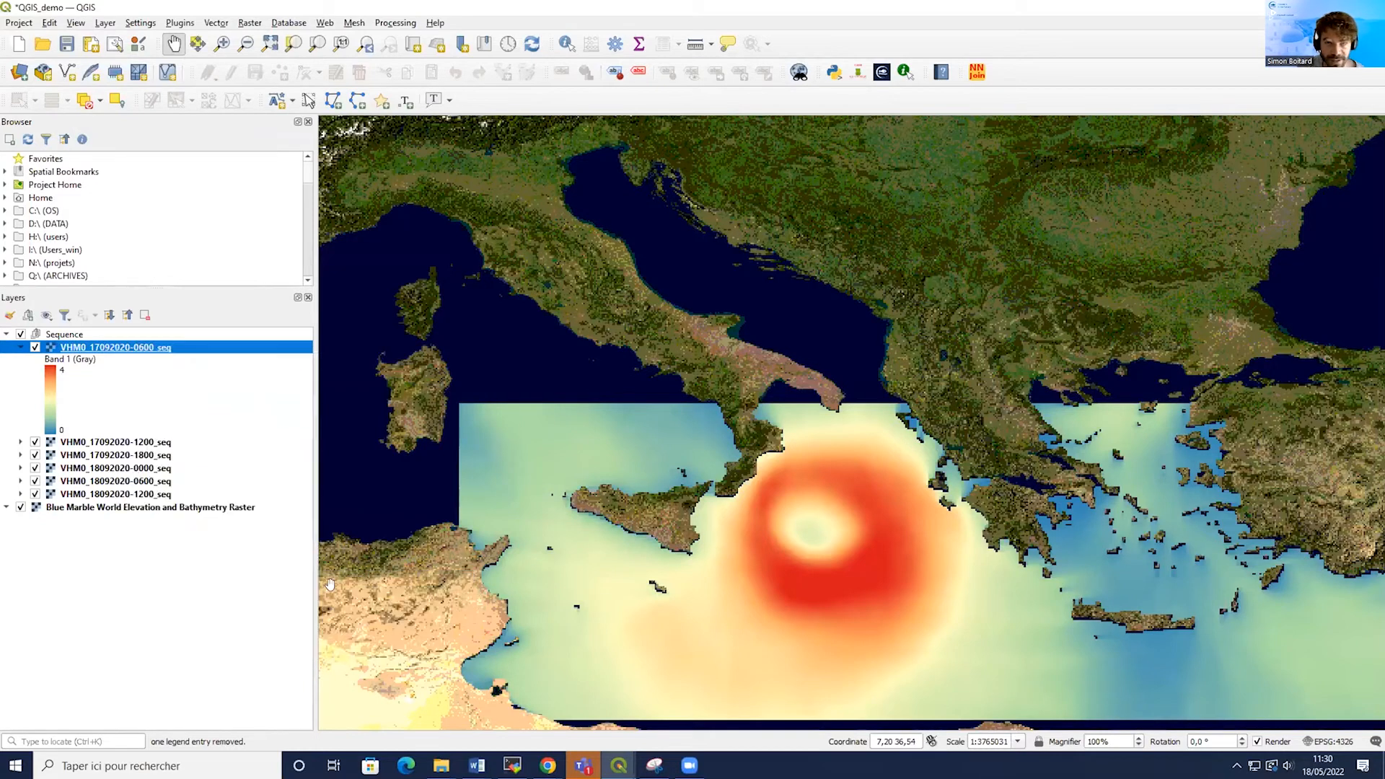
pyautogui.click(21, 348)
pyautogui.click(70, 362)
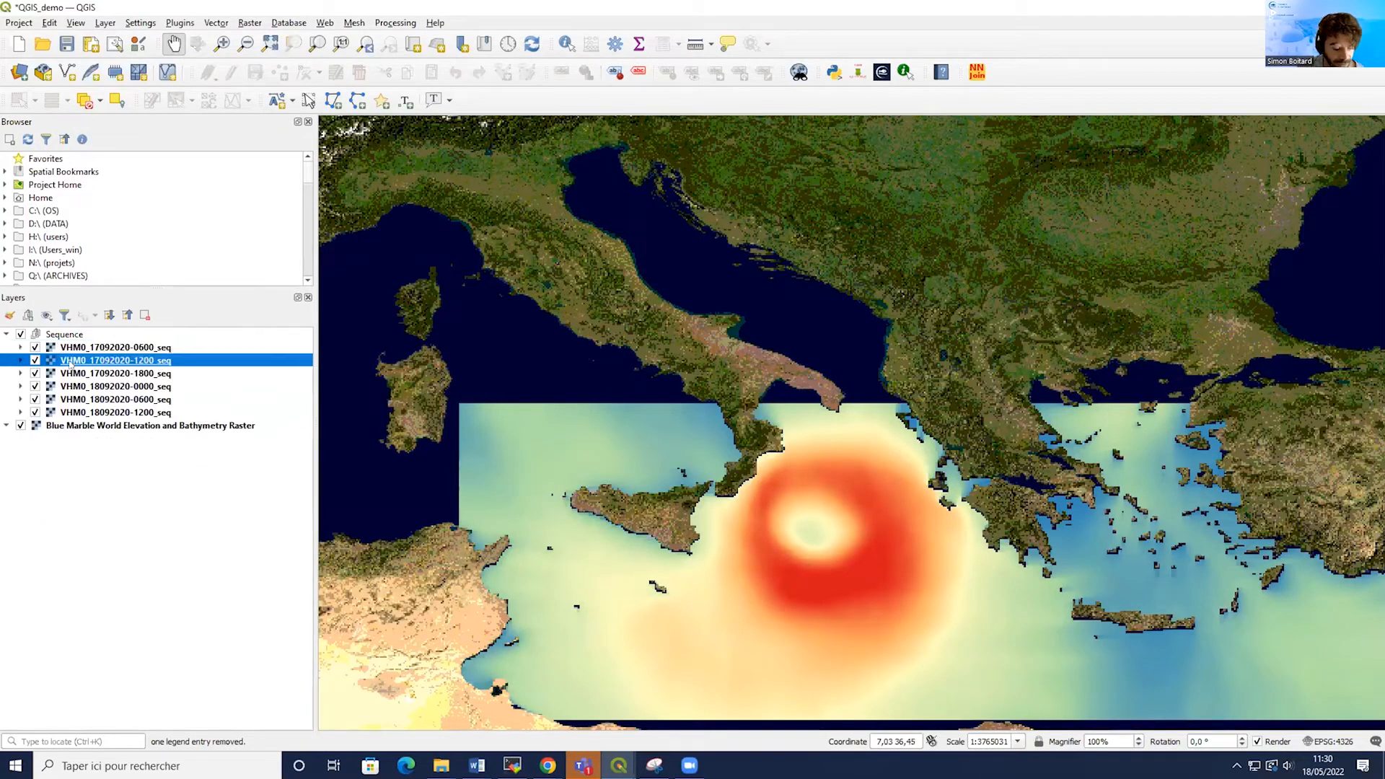
pyautogui.keyDown('shift'); pyautogui.click(97, 412); pyautogui.keyUp('shift')
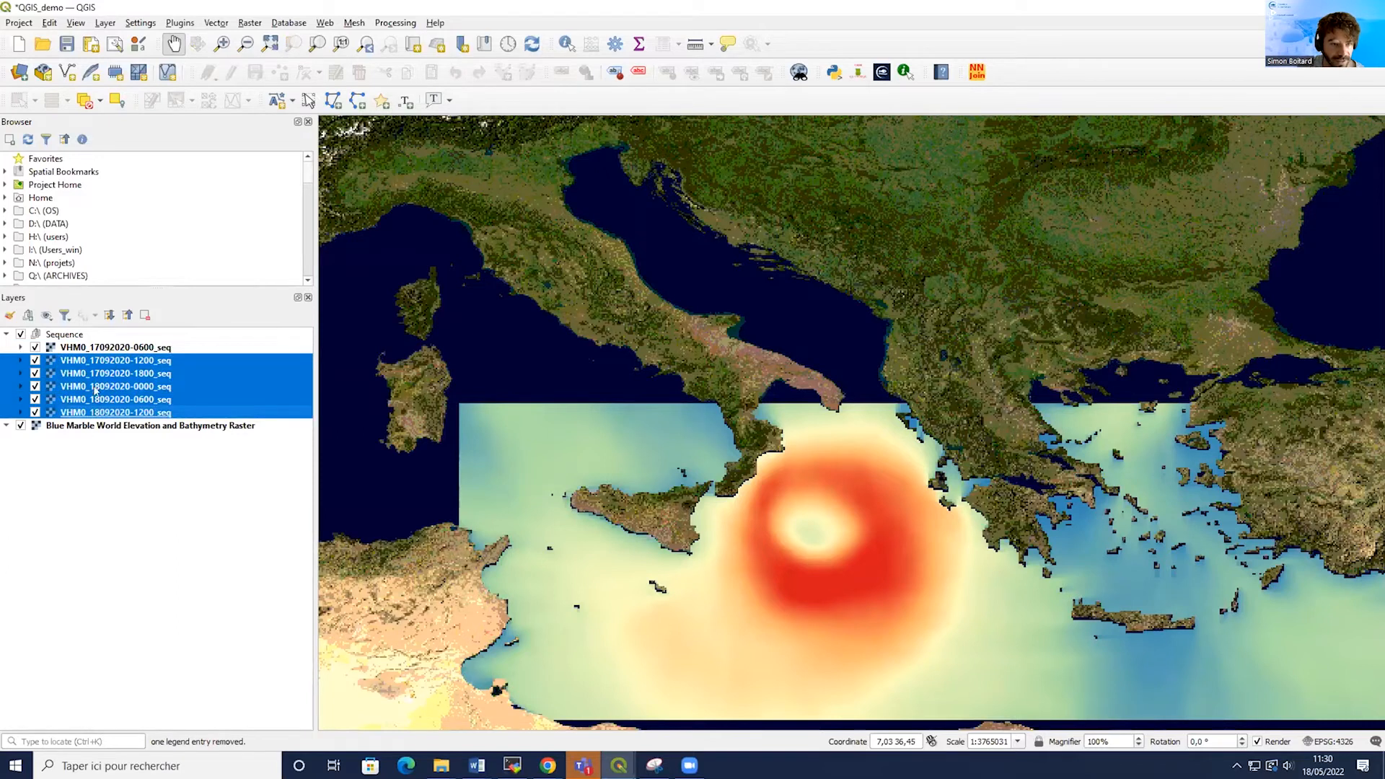
pyautogui.rightClick(94, 390)
pyautogui.click(144, 666)
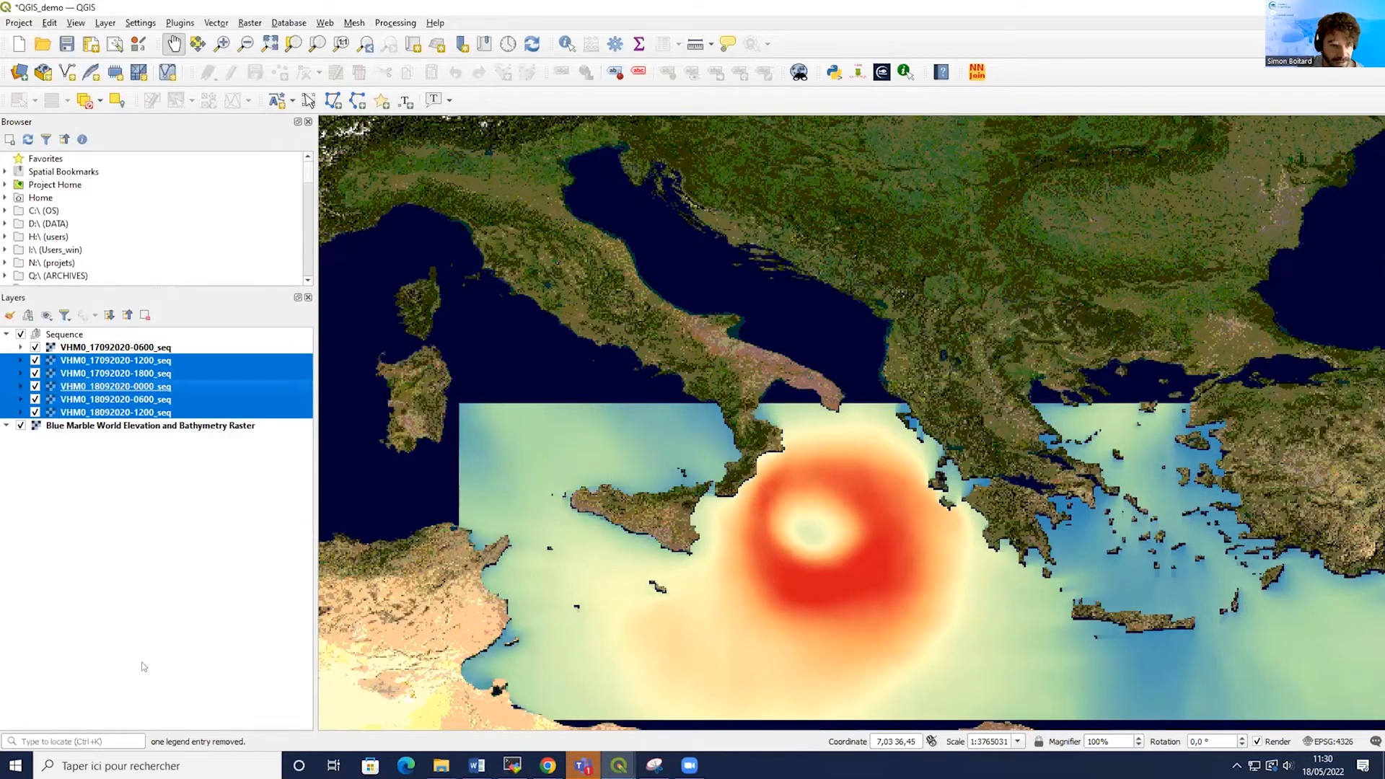
# Toggle each sequence layer's visibility in turn to view every time step, then switch them all back on.
pyautogui.click(34, 348)
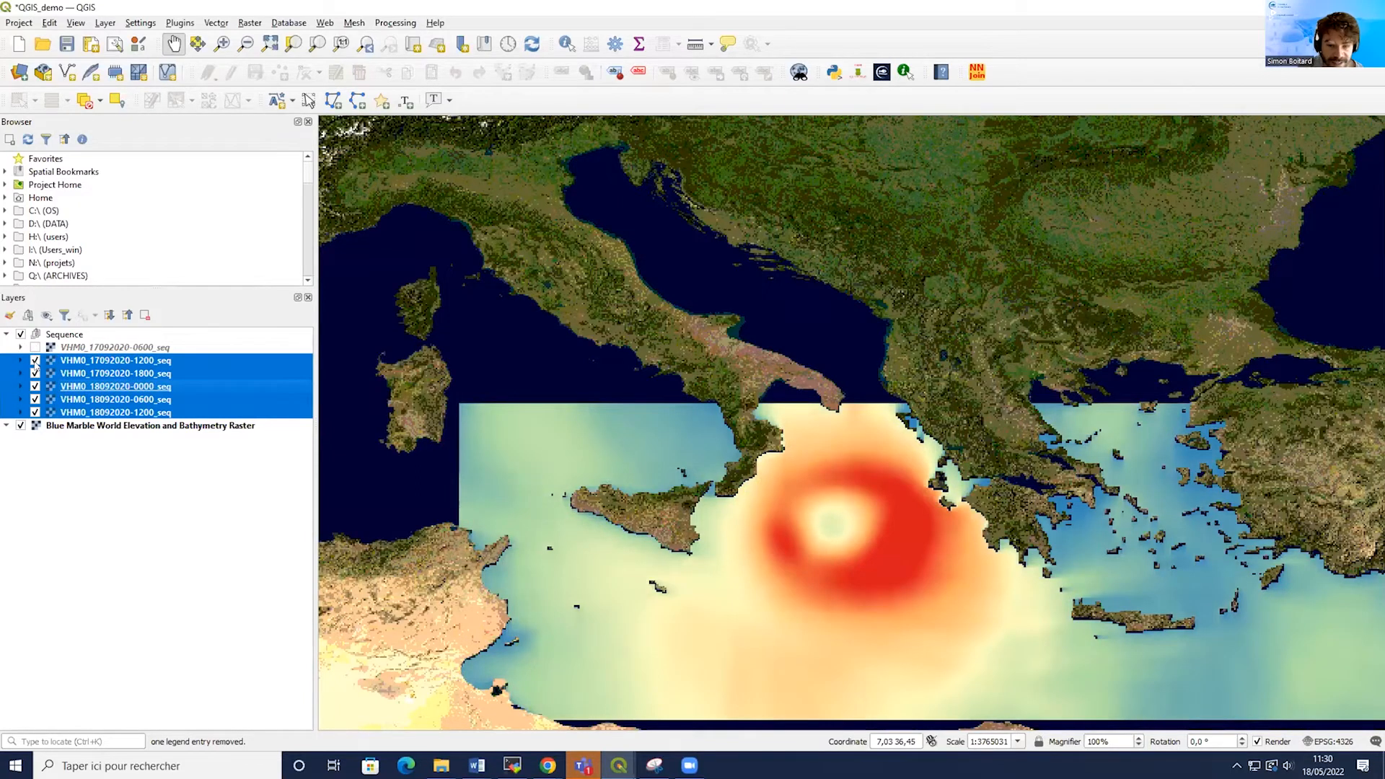
pyautogui.click(35, 360)
pyautogui.click(34, 374)
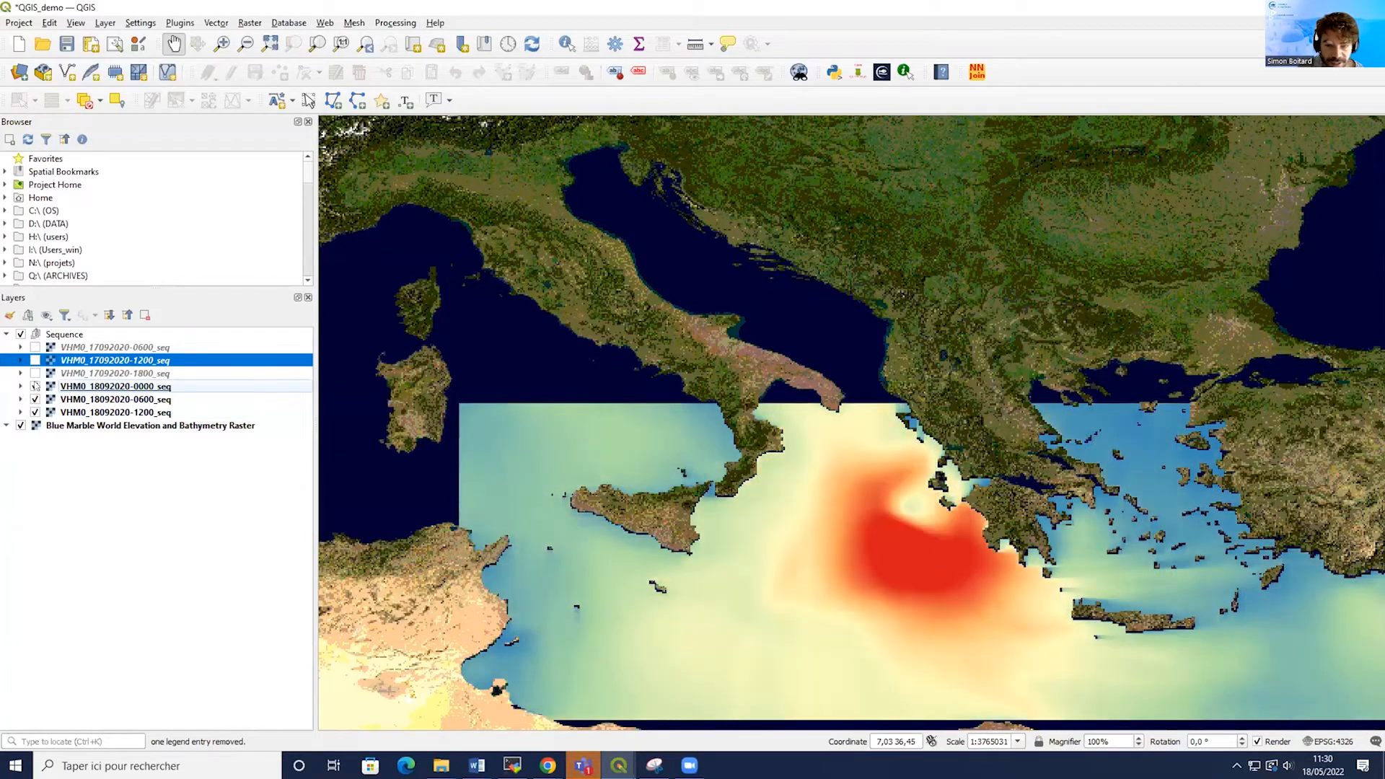
pyautogui.click(34, 387)
pyautogui.click(34, 400)
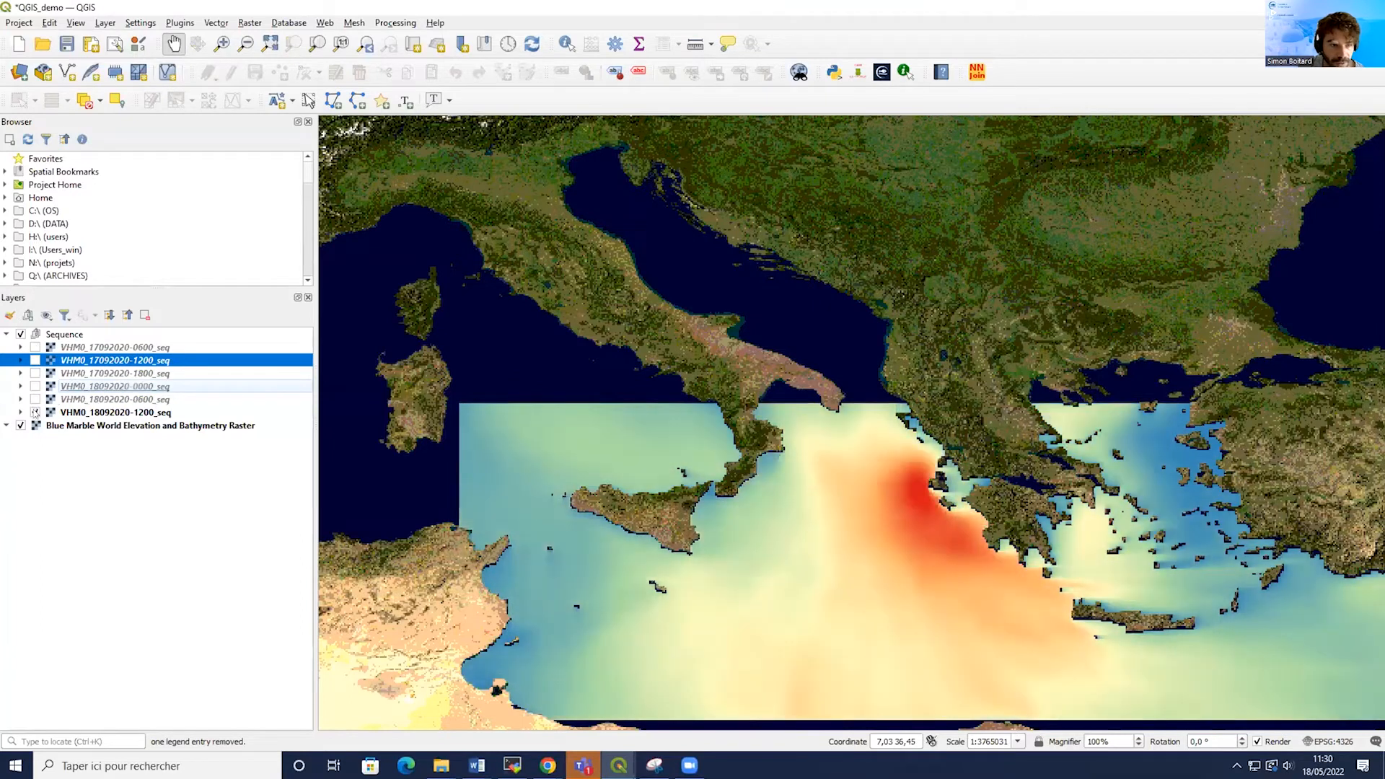
pyautogui.click(34, 412)
pyautogui.click(35, 413)
pyautogui.click(35, 400)
pyautogui.click(35, 387)
pyautogui.click(35, 361)
pyautogui.click(35, 374)
pyautogui.click(35, 348)
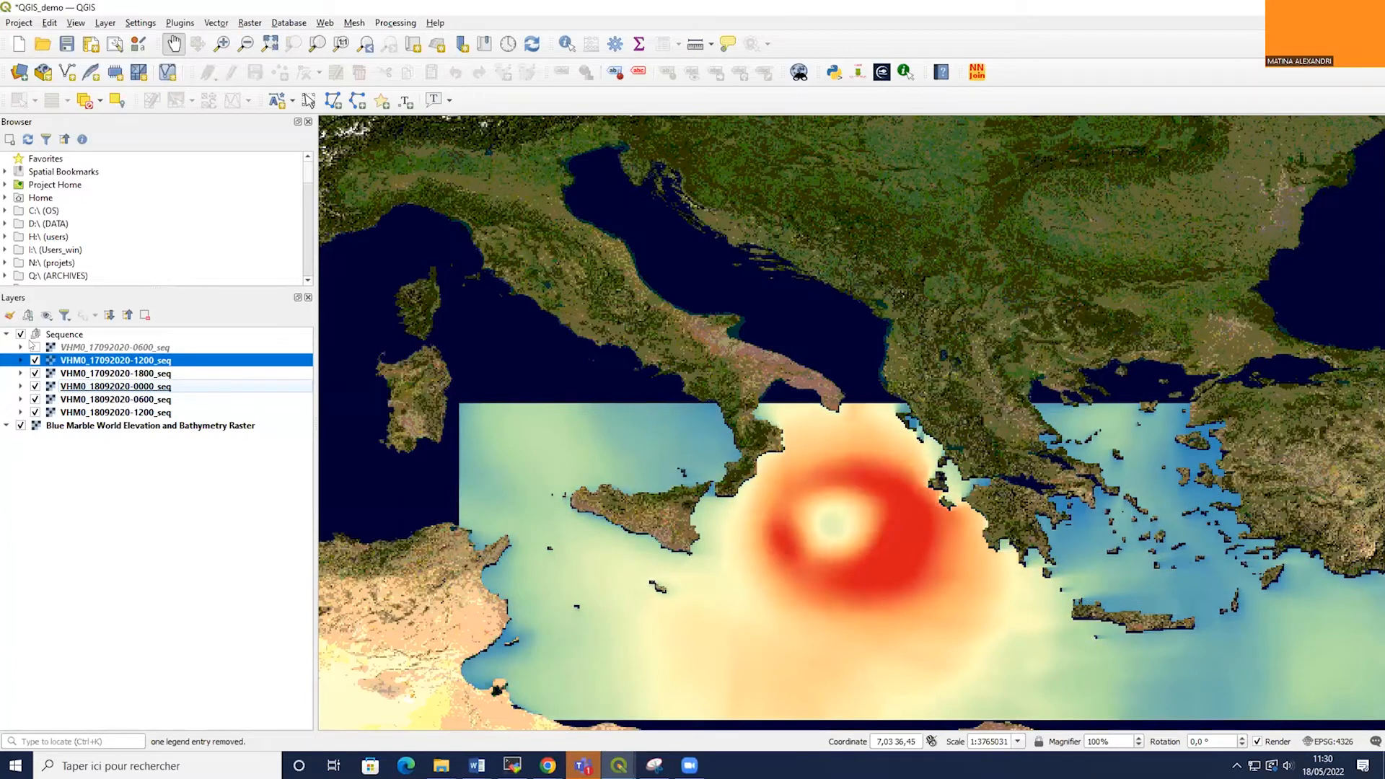
# Expand the second and third sequence layers' legends to check their styling, then select the Sequence group.
pyautogui.click(20, 348)
pyautogui.click(20, 360)
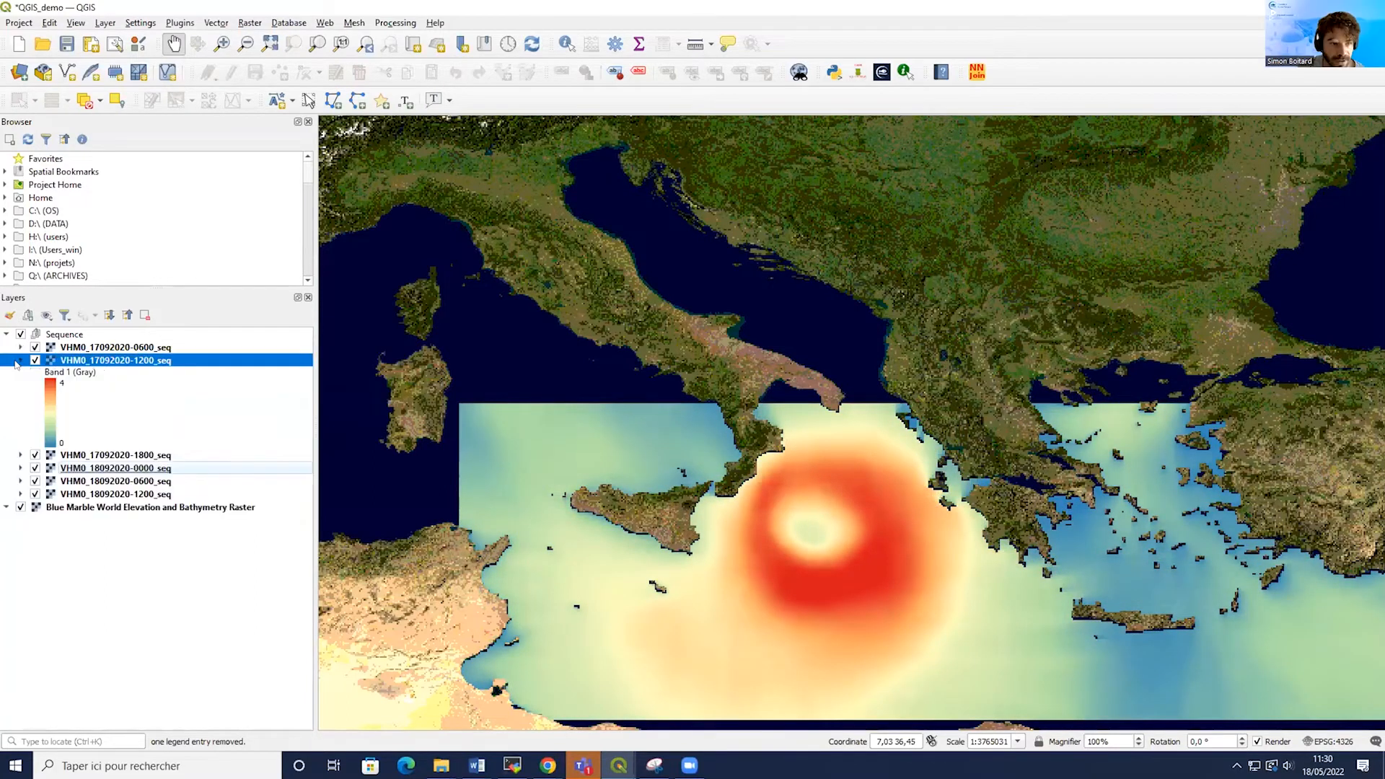
pyautogui.click(19, 360)
pyautogui.click(21, 373)
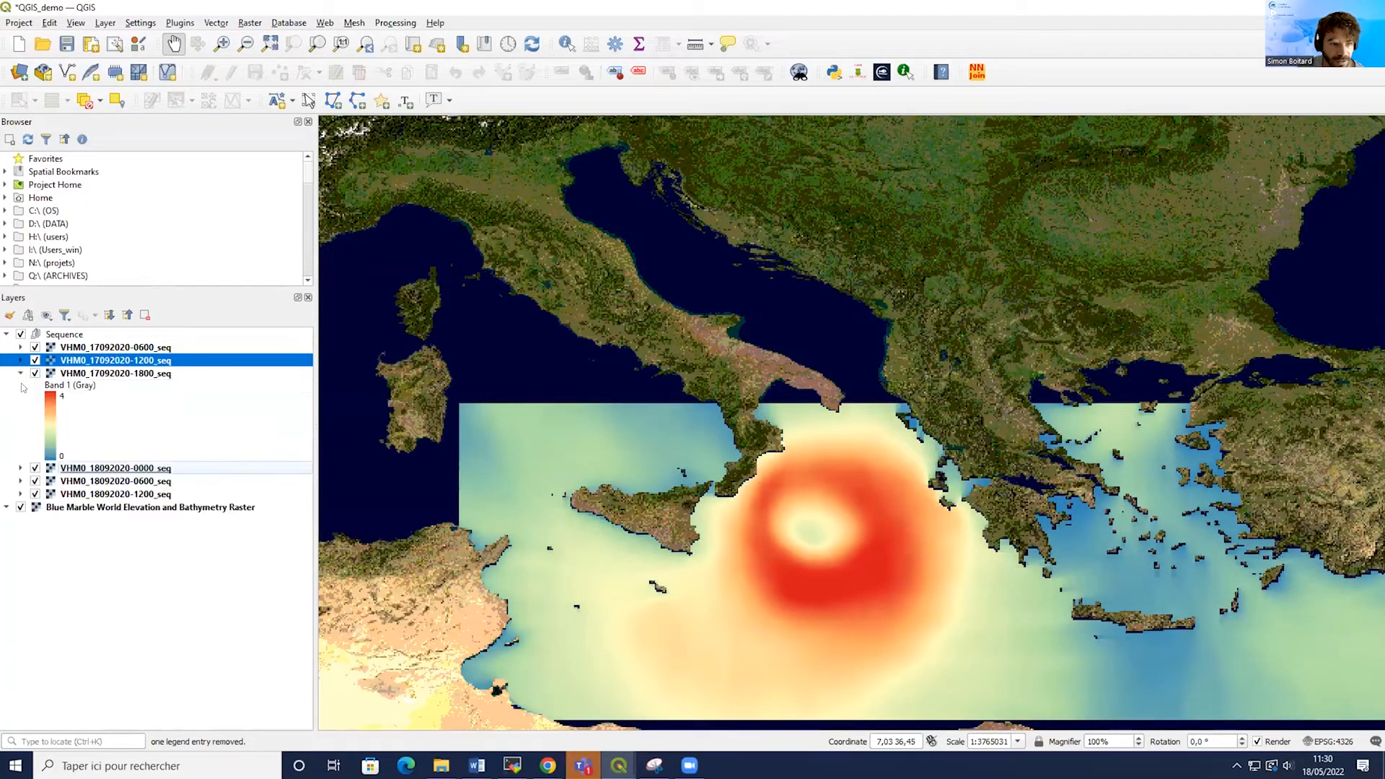
pyautogui.click(21, 373)
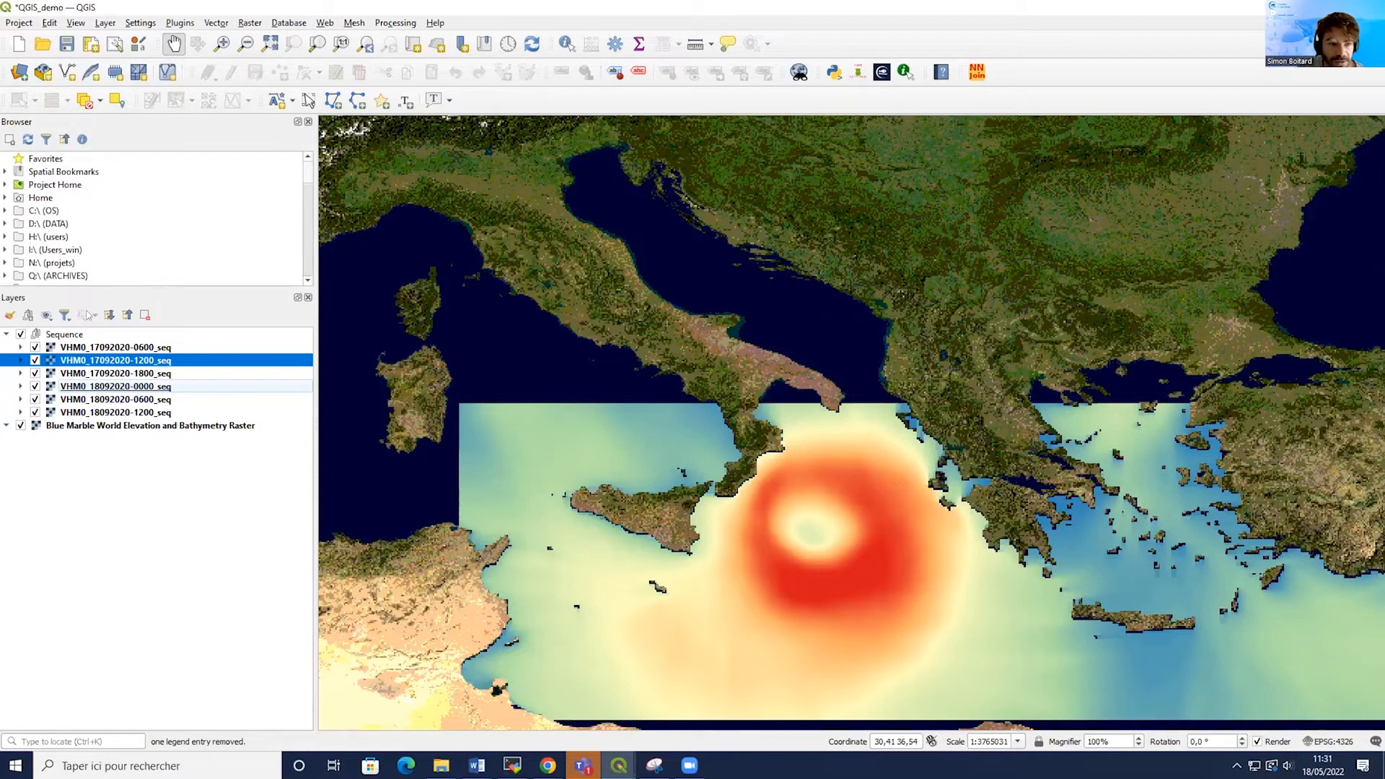
pyautogui.click(62, 336)
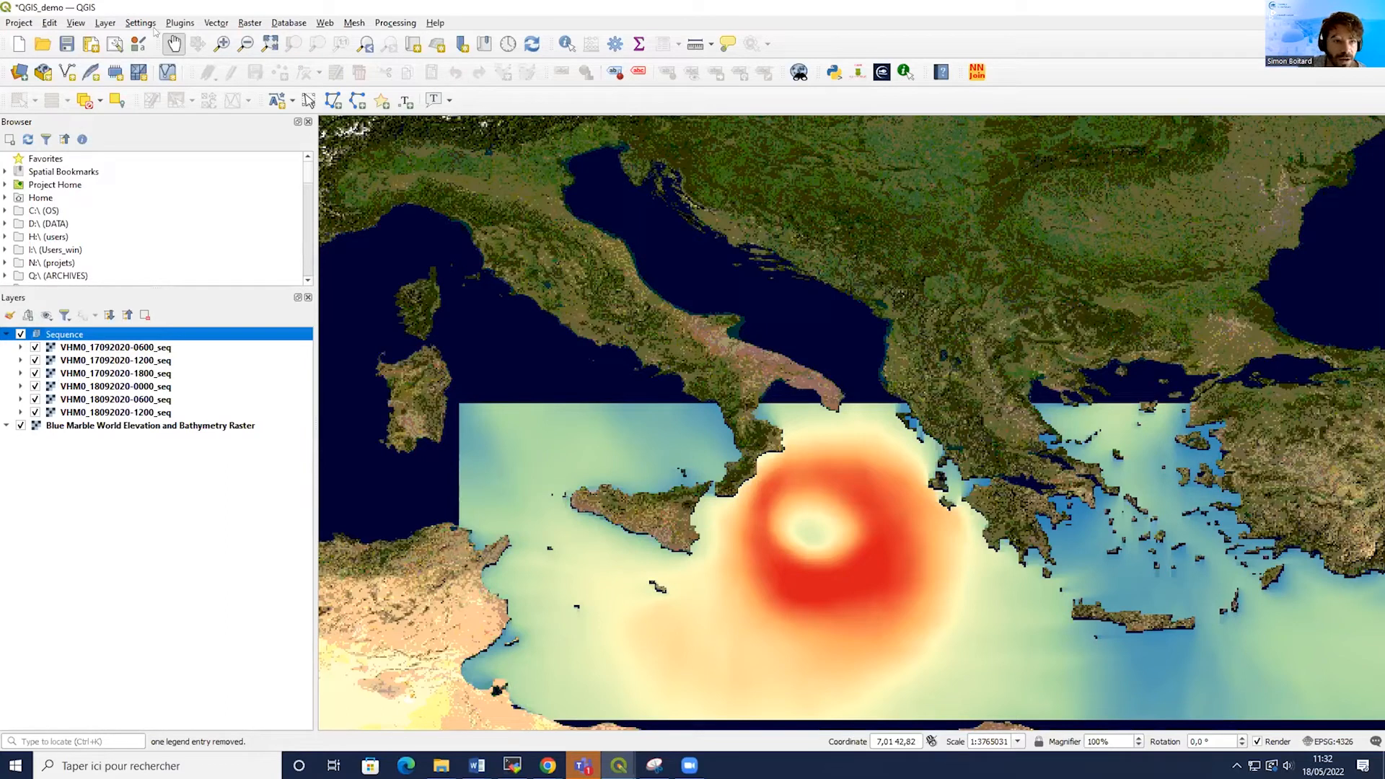
# Start a new shapefile layer and set its file to ianos_path.shp in the Documents/QGIS_demo/IANOS_path folder.
pyautogui.click(103, 22)
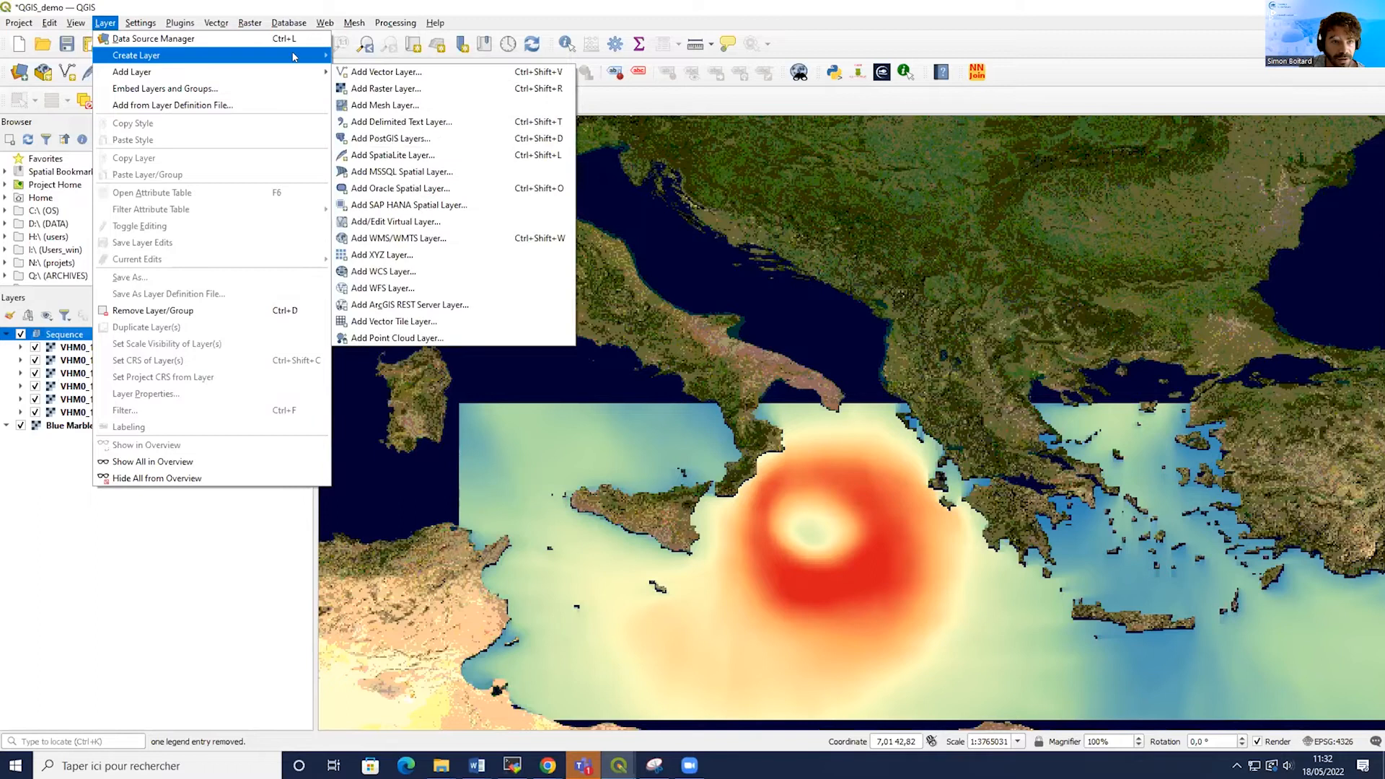
pyautogui.moveTo(294, 56)
pyautogui.click(374, 71)
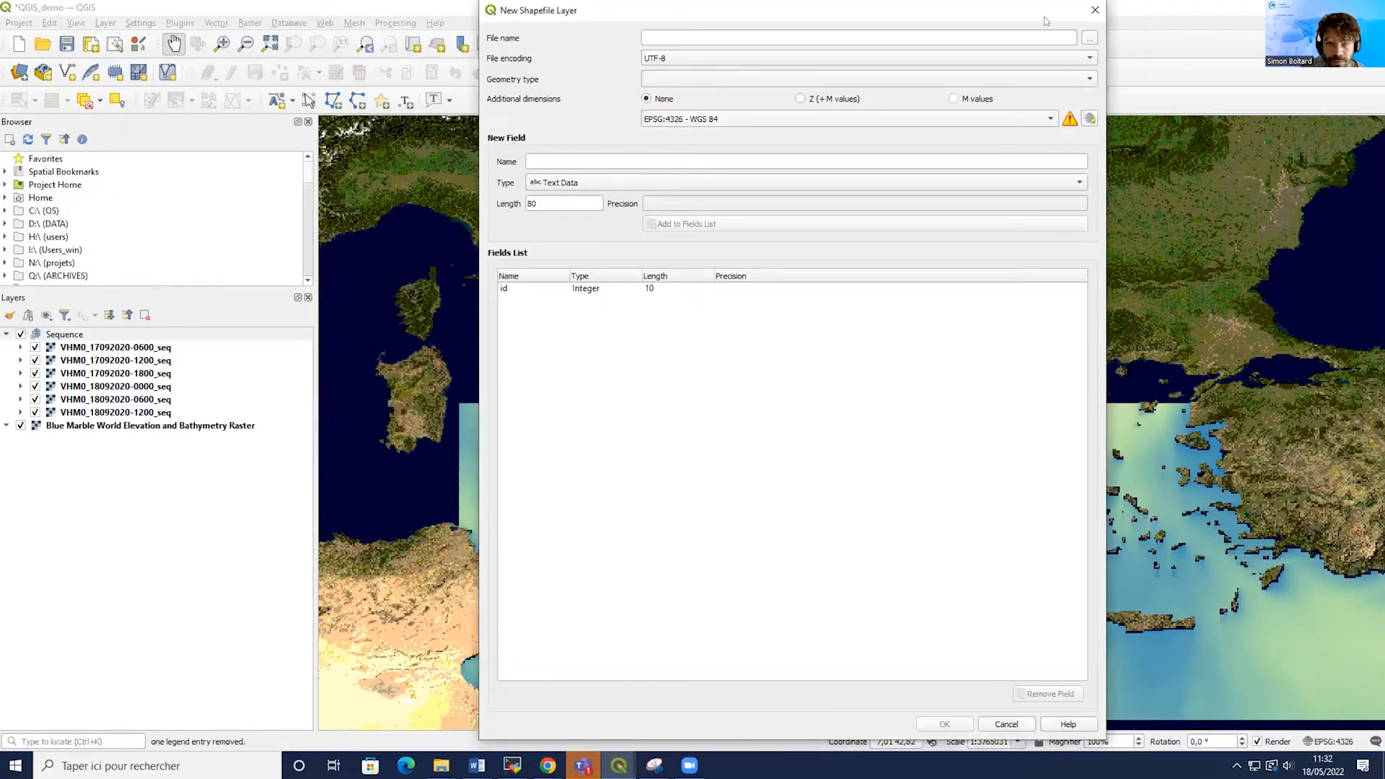
pyautogui.moveTo(1046, 21); pyautogui.dragTo(1033, 93)
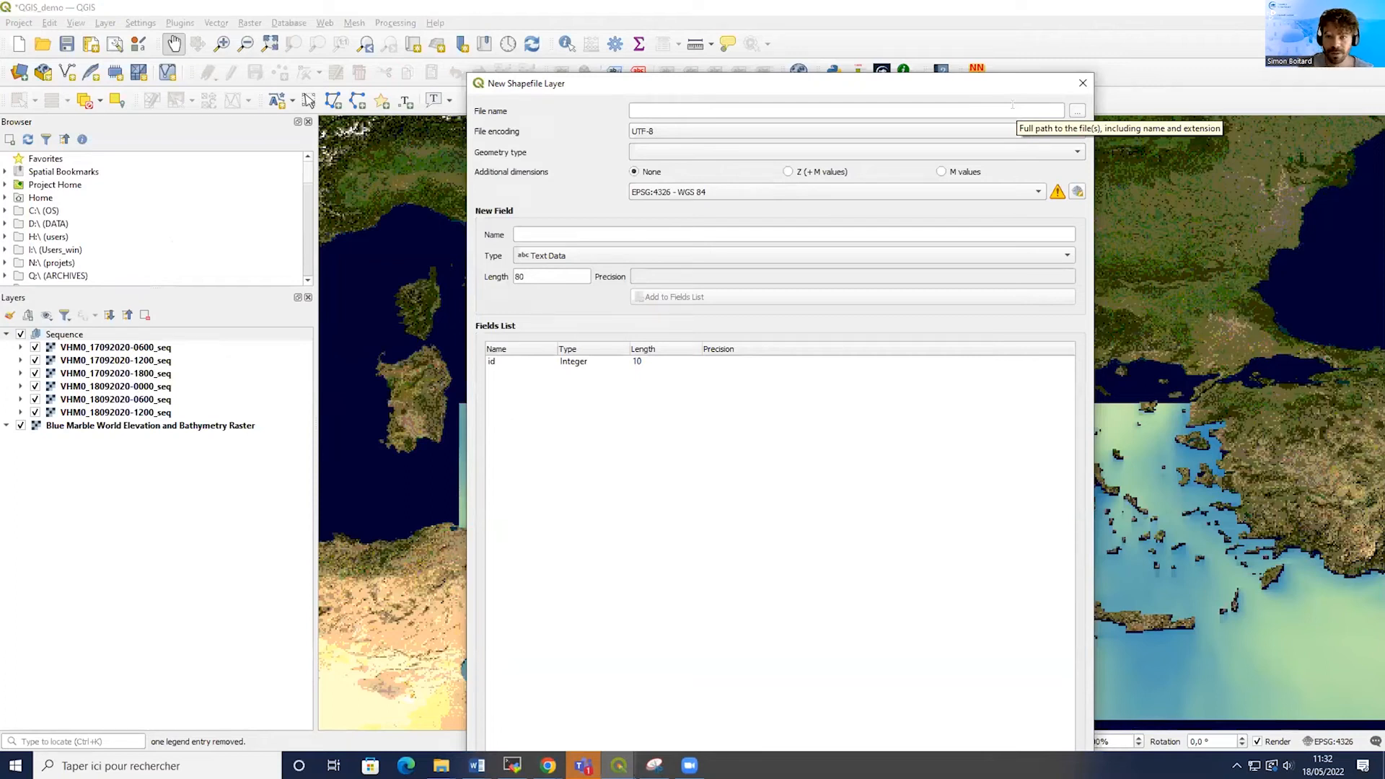
pyautogui.click(991, 109)
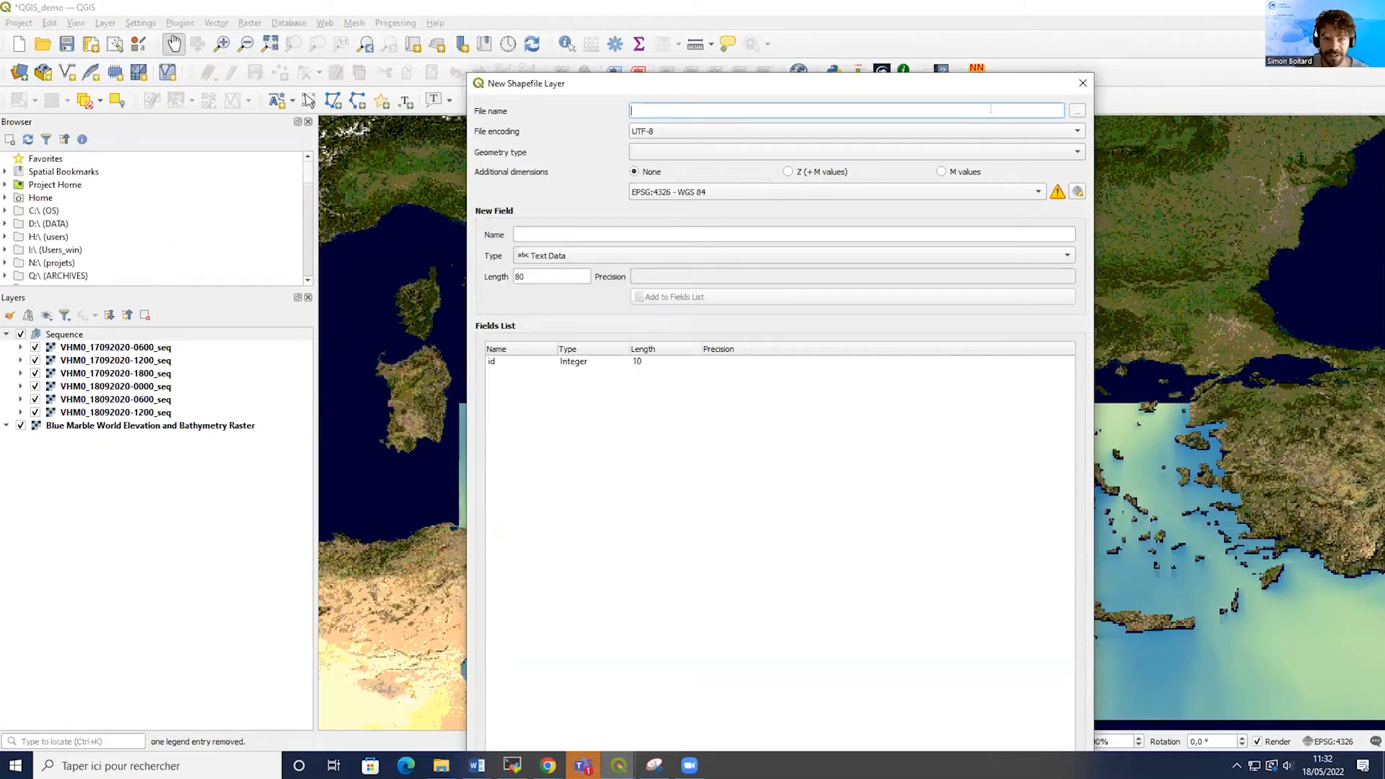
pyautogui.click(1077, 110)
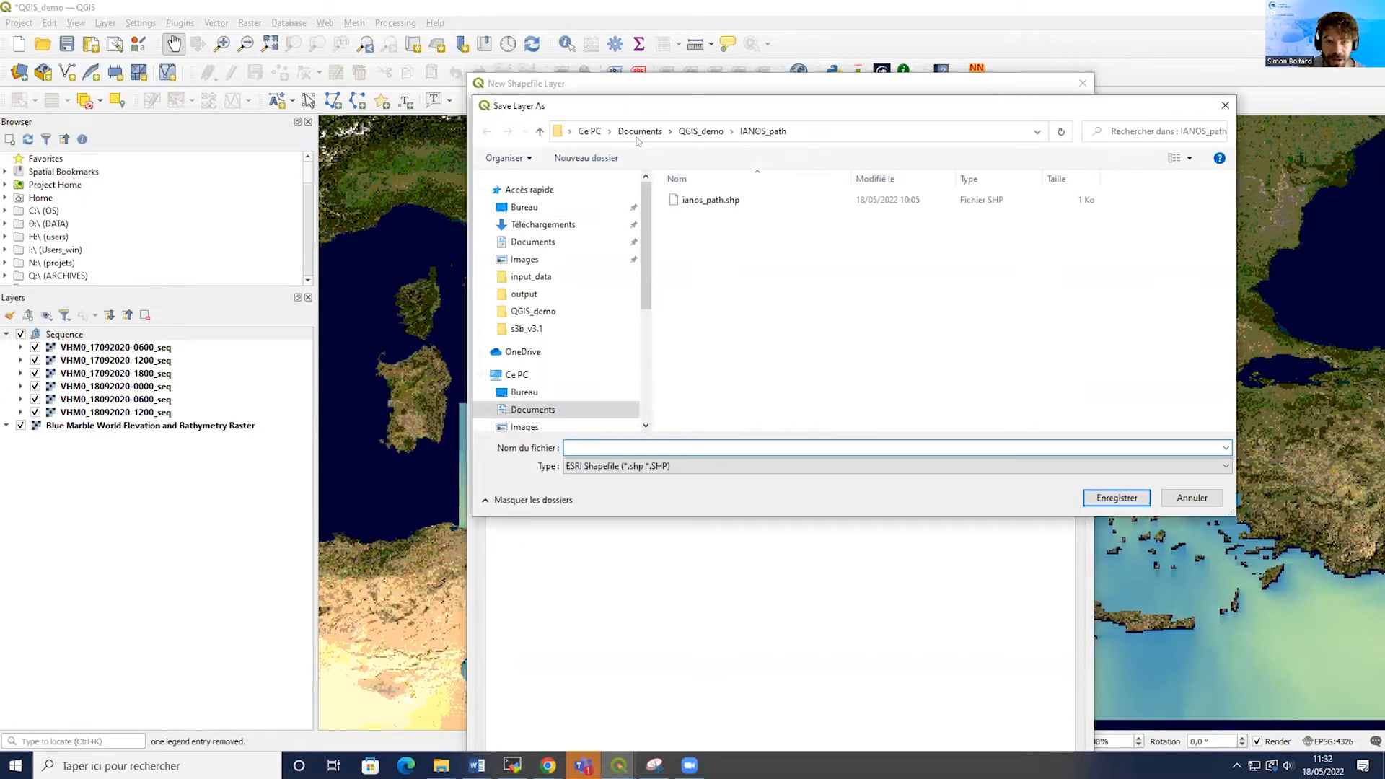
pyautogui.click(640, 132)
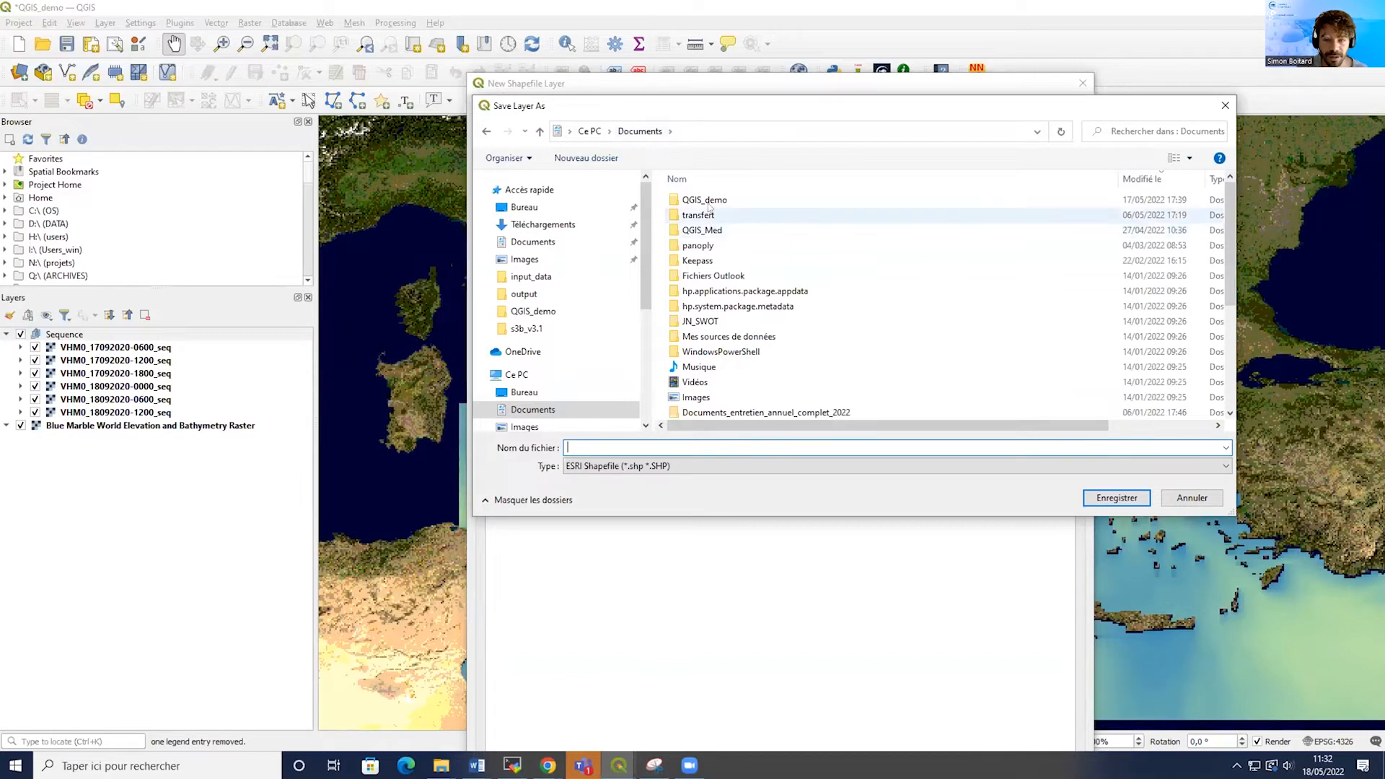
pyautogui.doubleClick(707, 202)
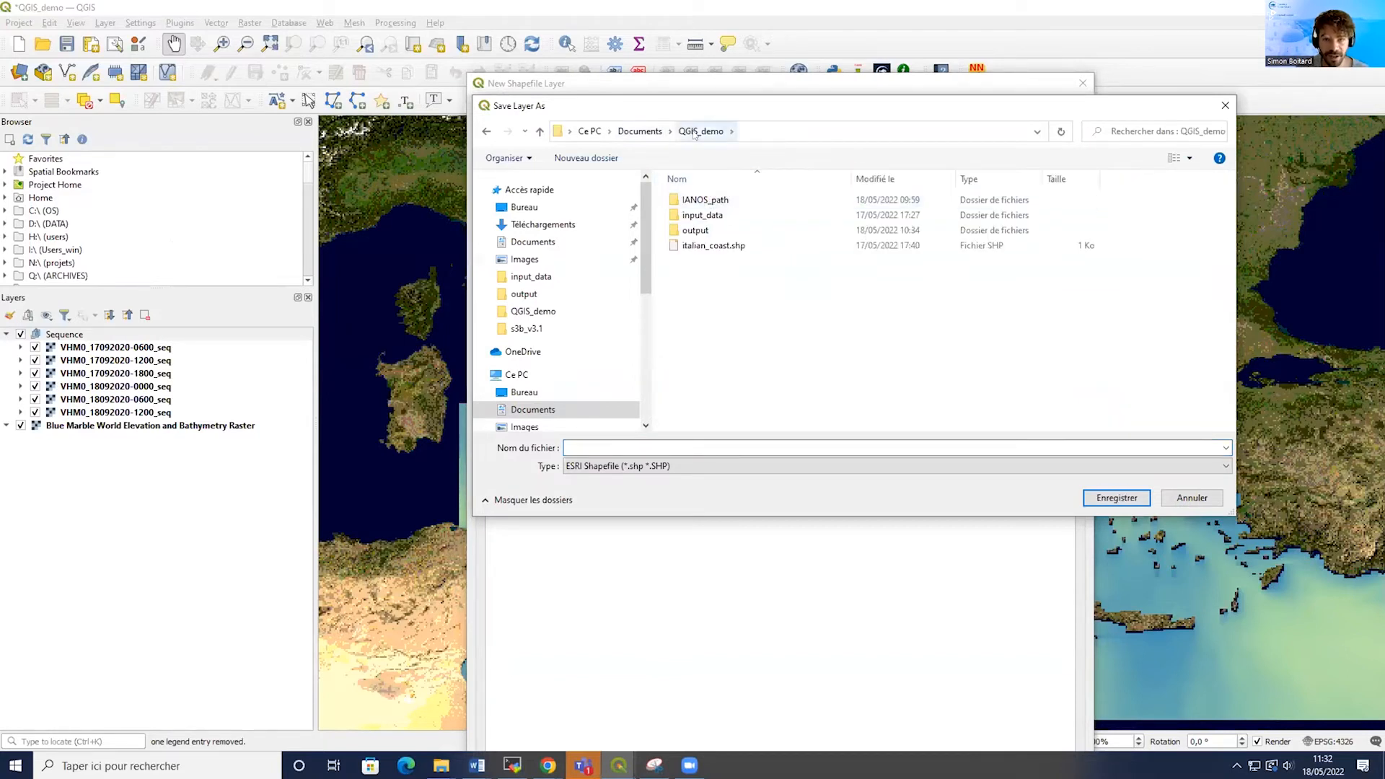
pyautogui.doubleClick(708, 202)
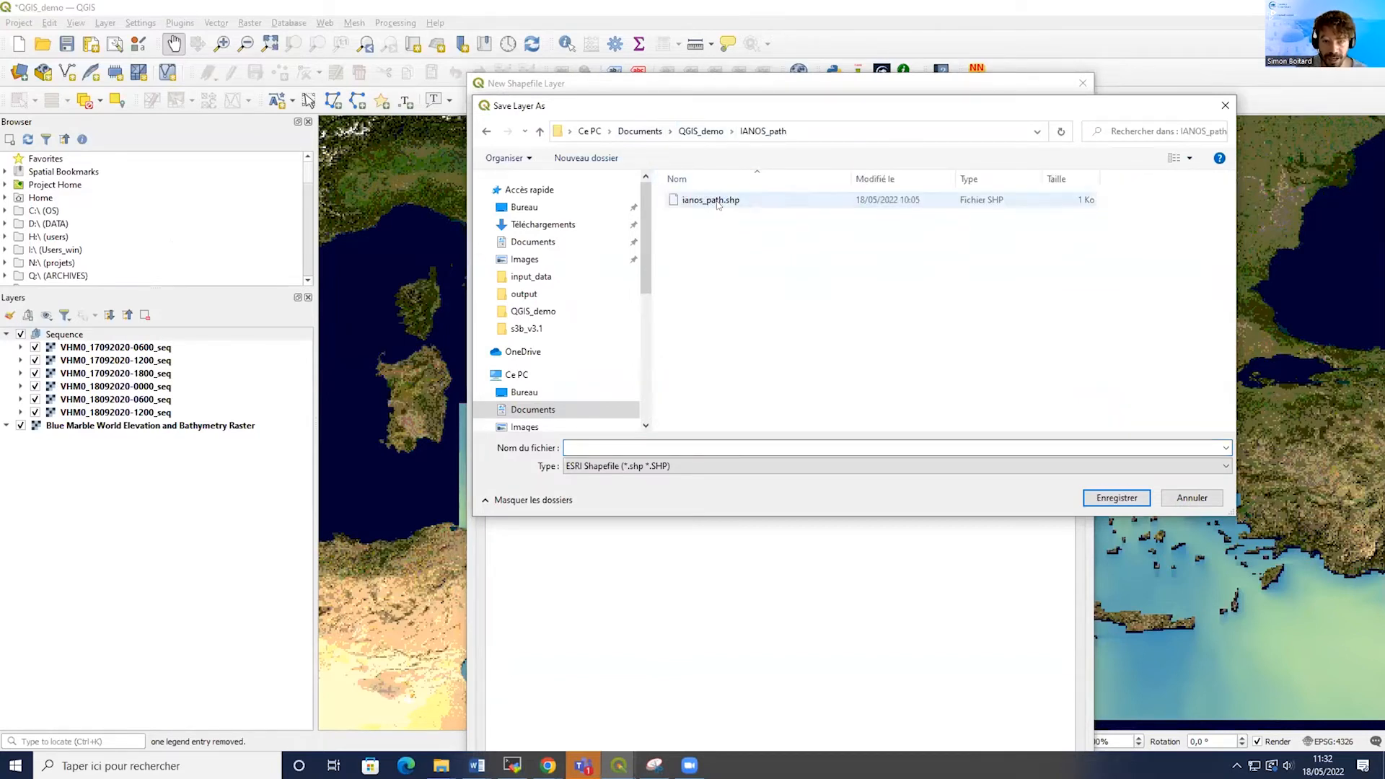
pyautogui.click(705, 205)
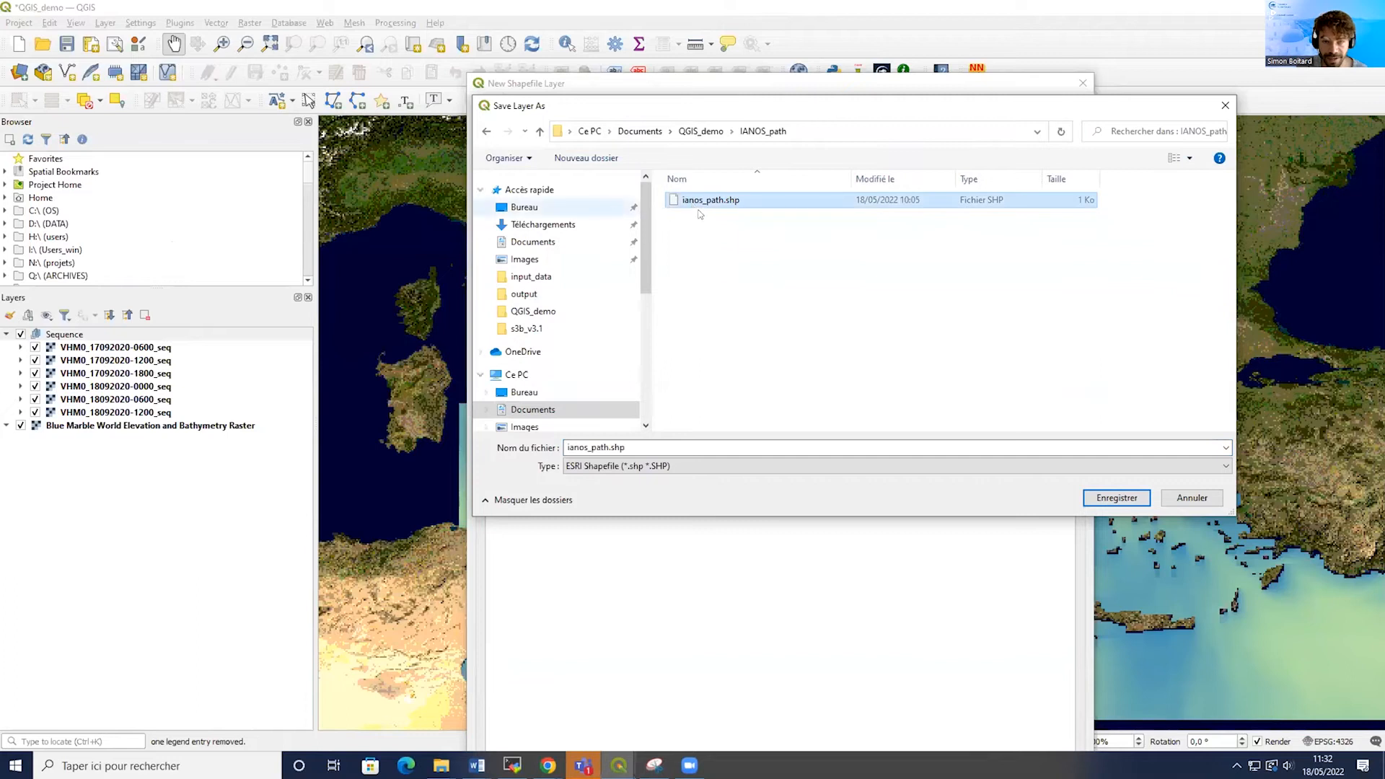
pyautogui.click(1122, 496)
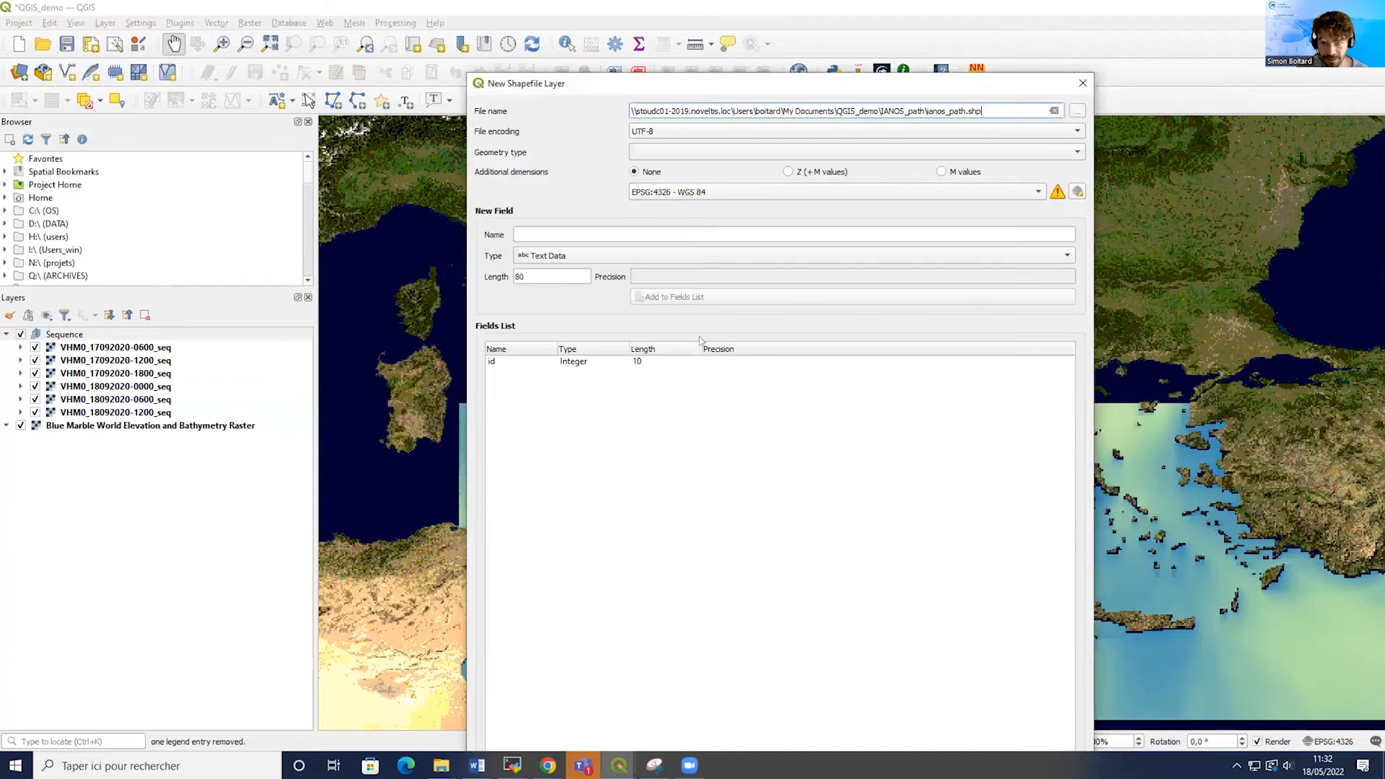
# Set the new shapefile's geometry type to Point and create the layer, overwriting the existing ianos_path file.
pyautogui.click(653, 153)
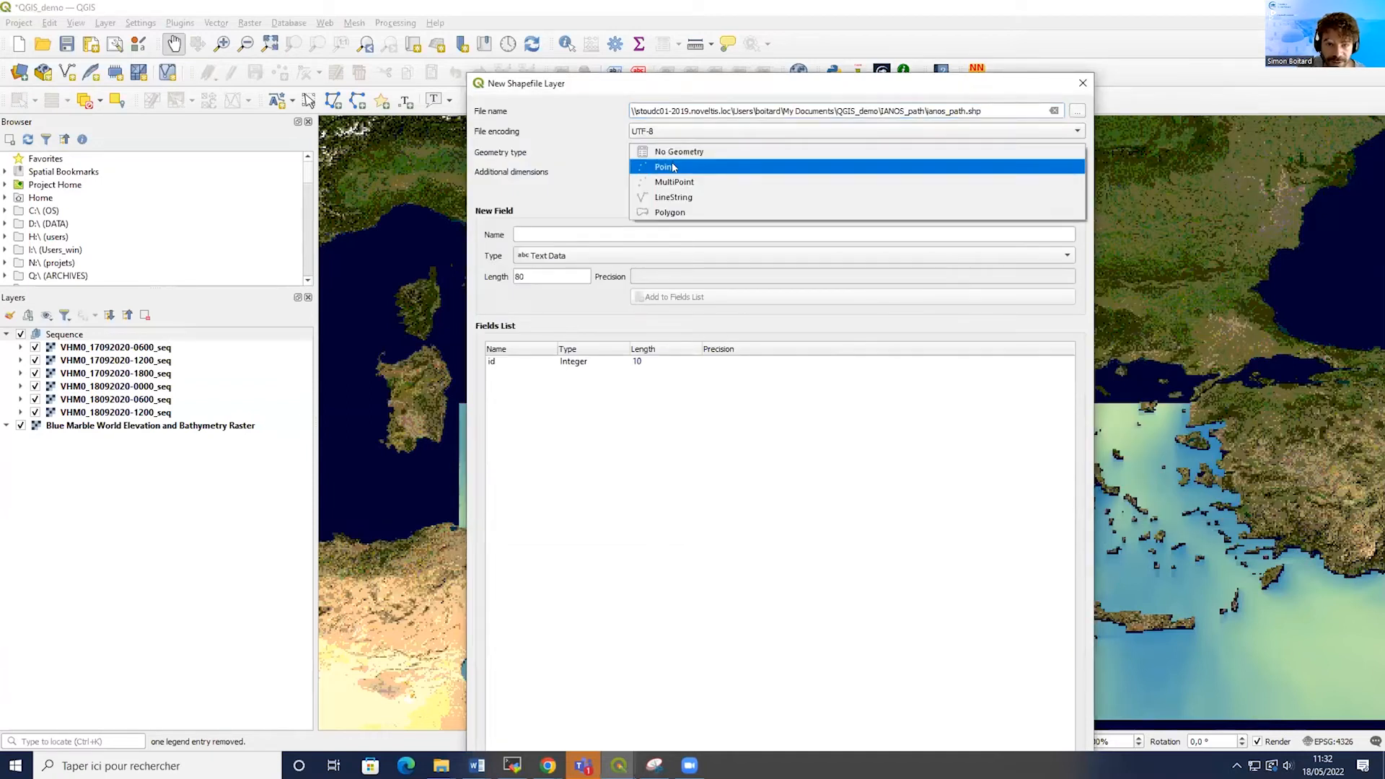
pyautogui.click(673, 167)
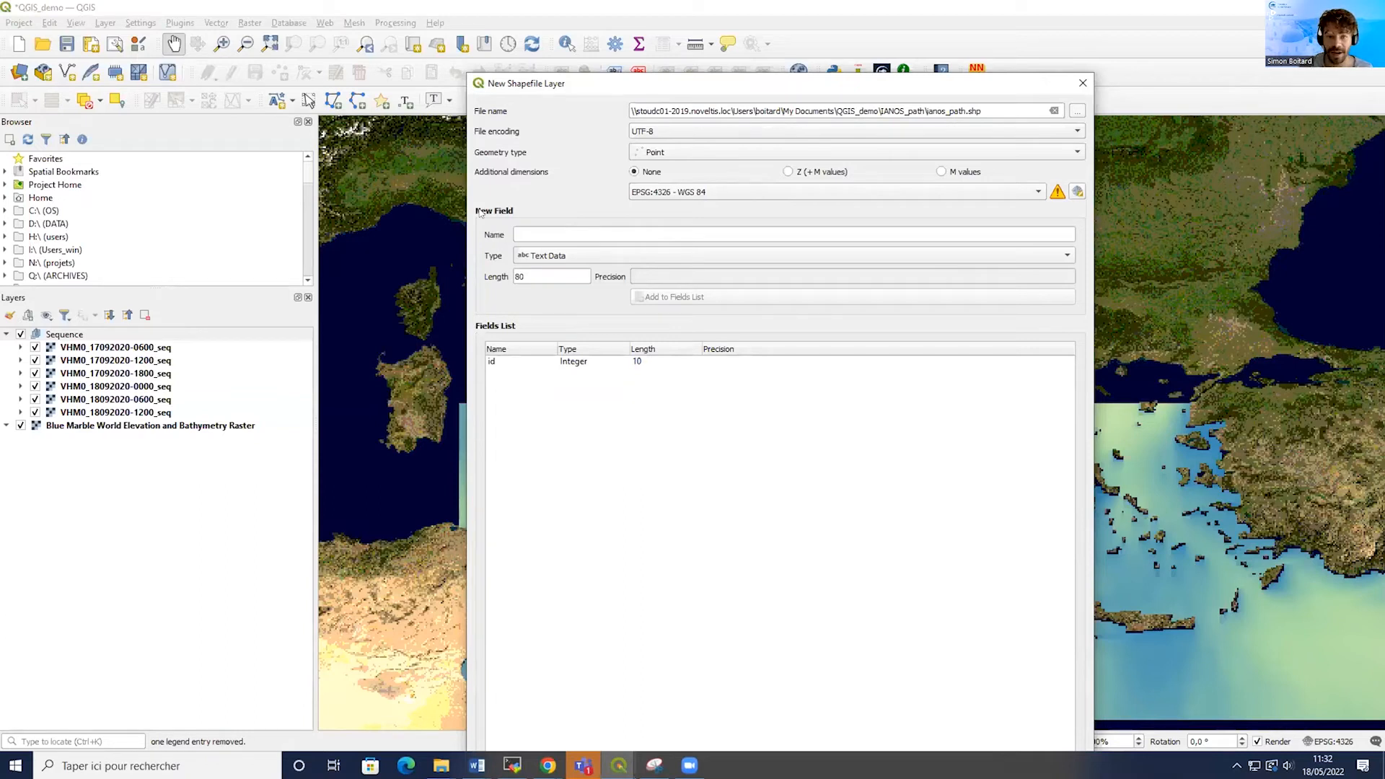
pyautogui.click(557, 229)
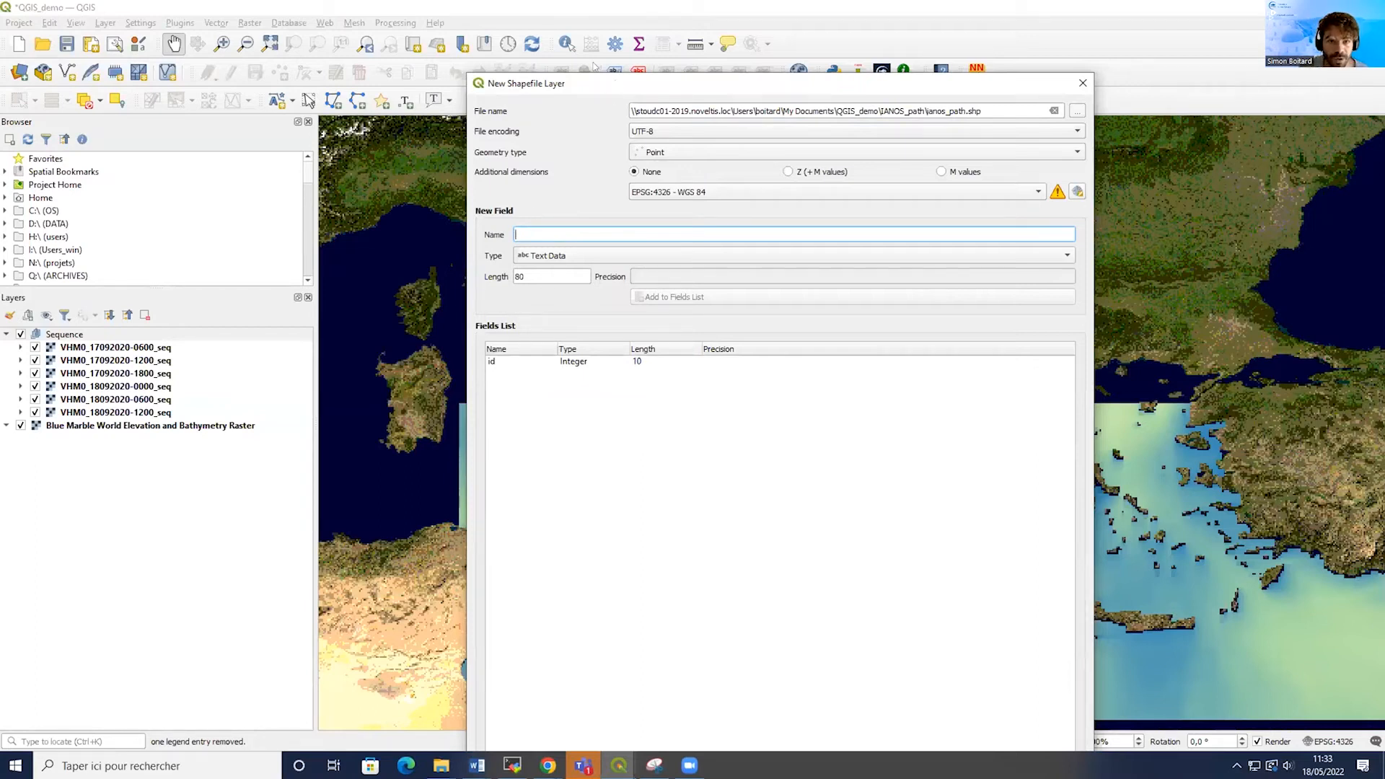
pyautogui.moveTo(595, 82); pyautogui.dragTo(562, 26)
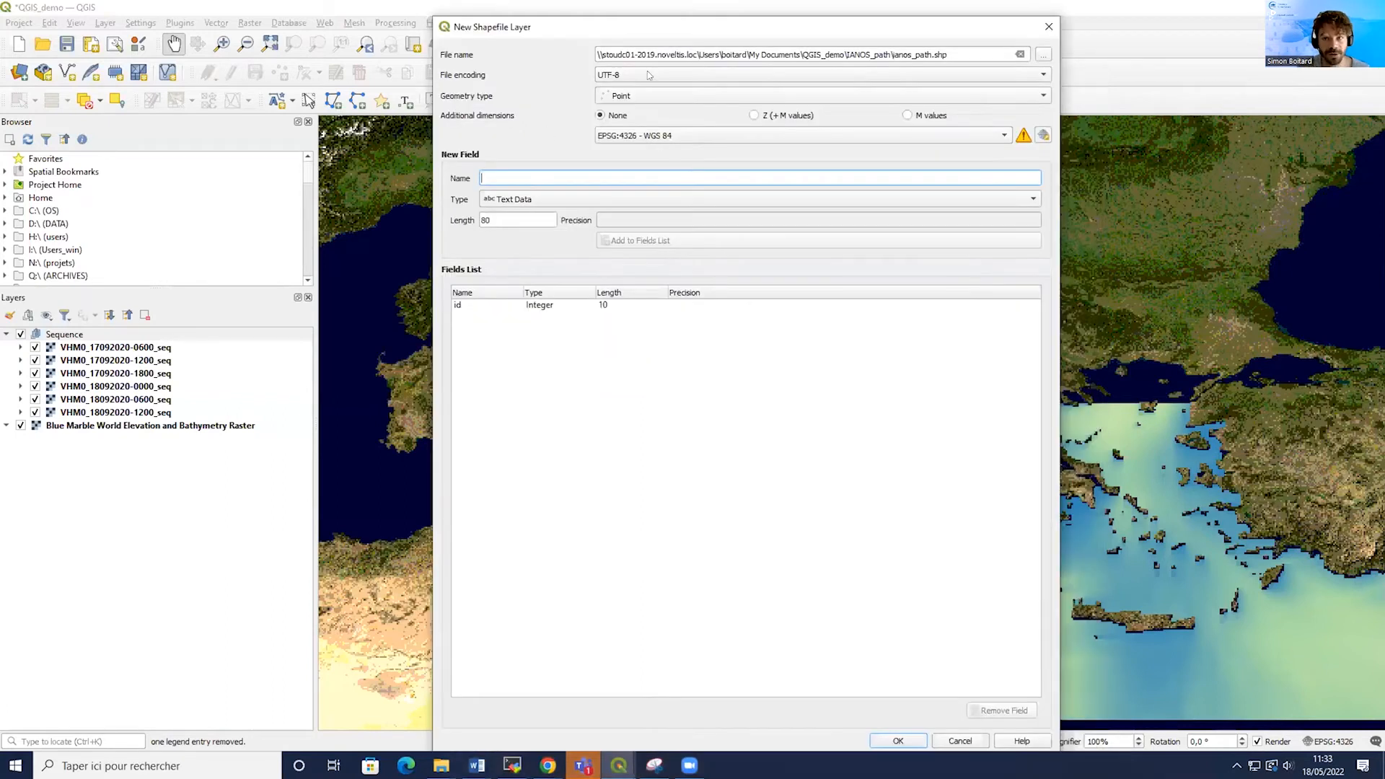
pyautogui.moveTo(1011, 31); pyautogui.dragTo(1008, 73)
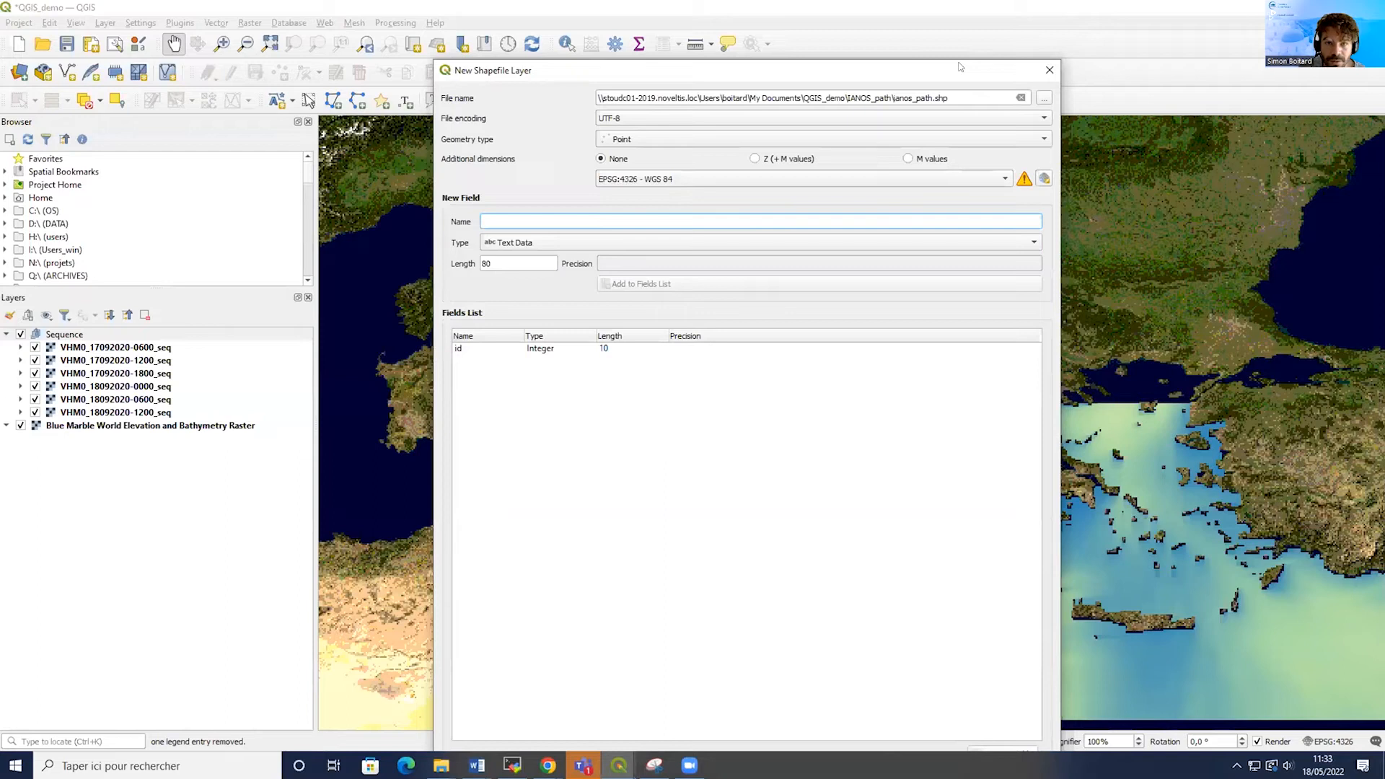
pyautogui.moveTo(959, 66); pyautogui.dragTo(946, 3)
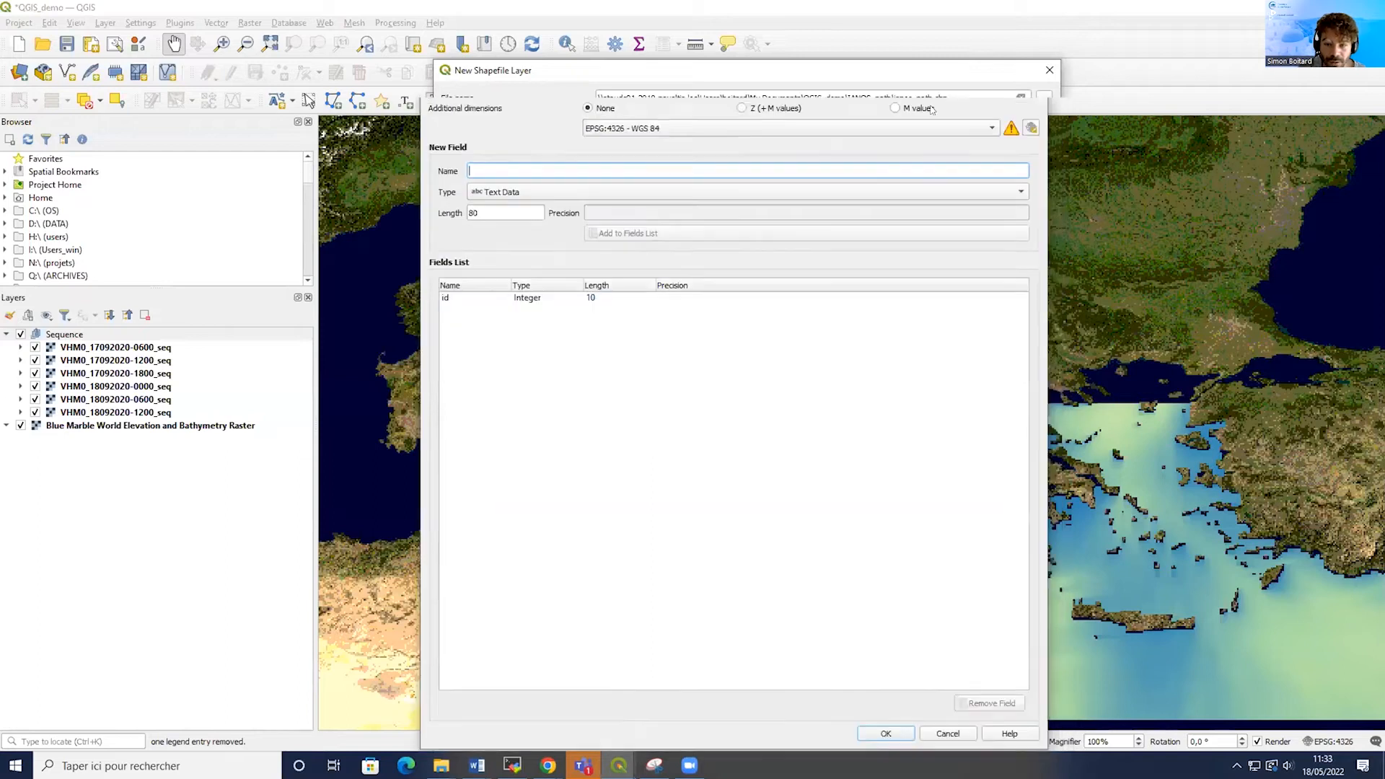
pyautogui.click(884, 733)
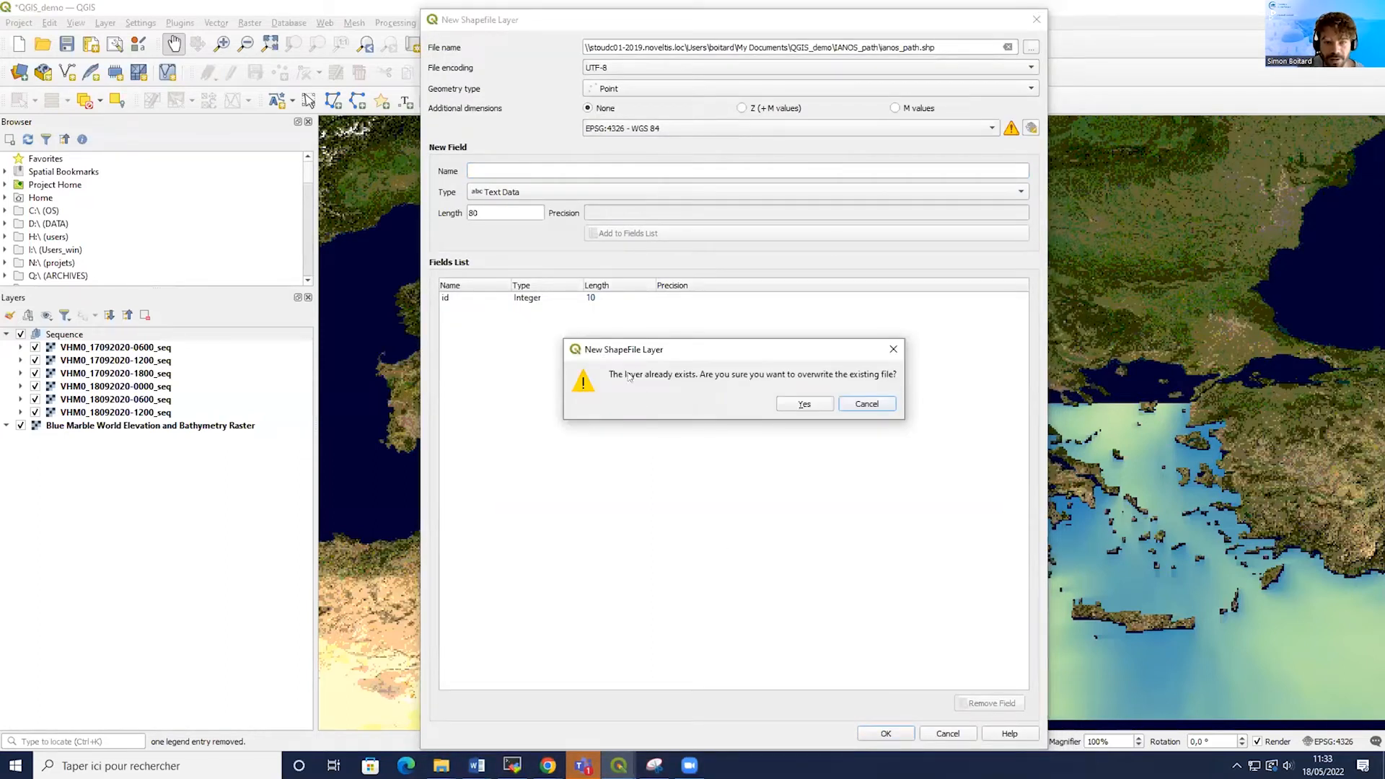
pyautogui.click(802, 405)
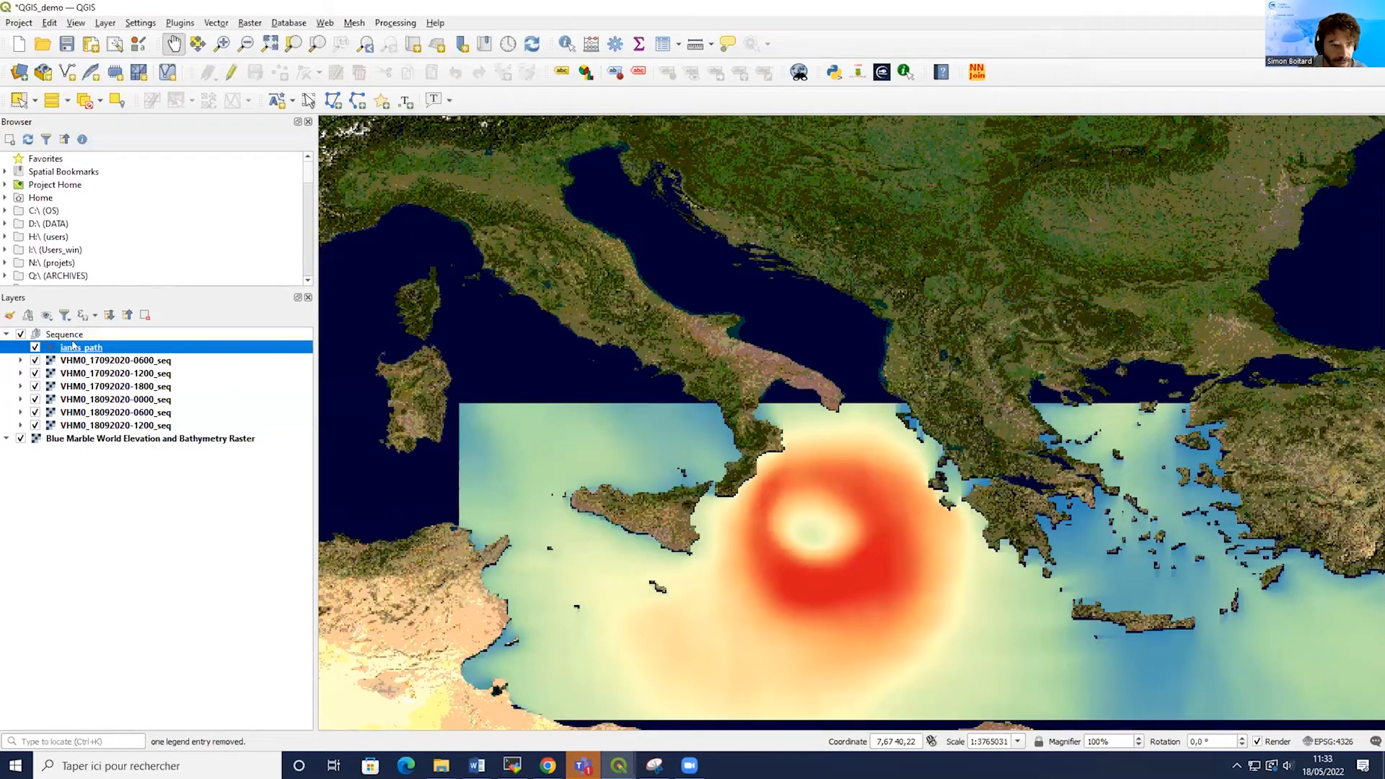
# Move the ianos_path layer out of the Sequence group to the top of the layer list and turn on editing for it.
pyautogui.moveTo(73, 344); pyautogui.dragTo(71, 330)
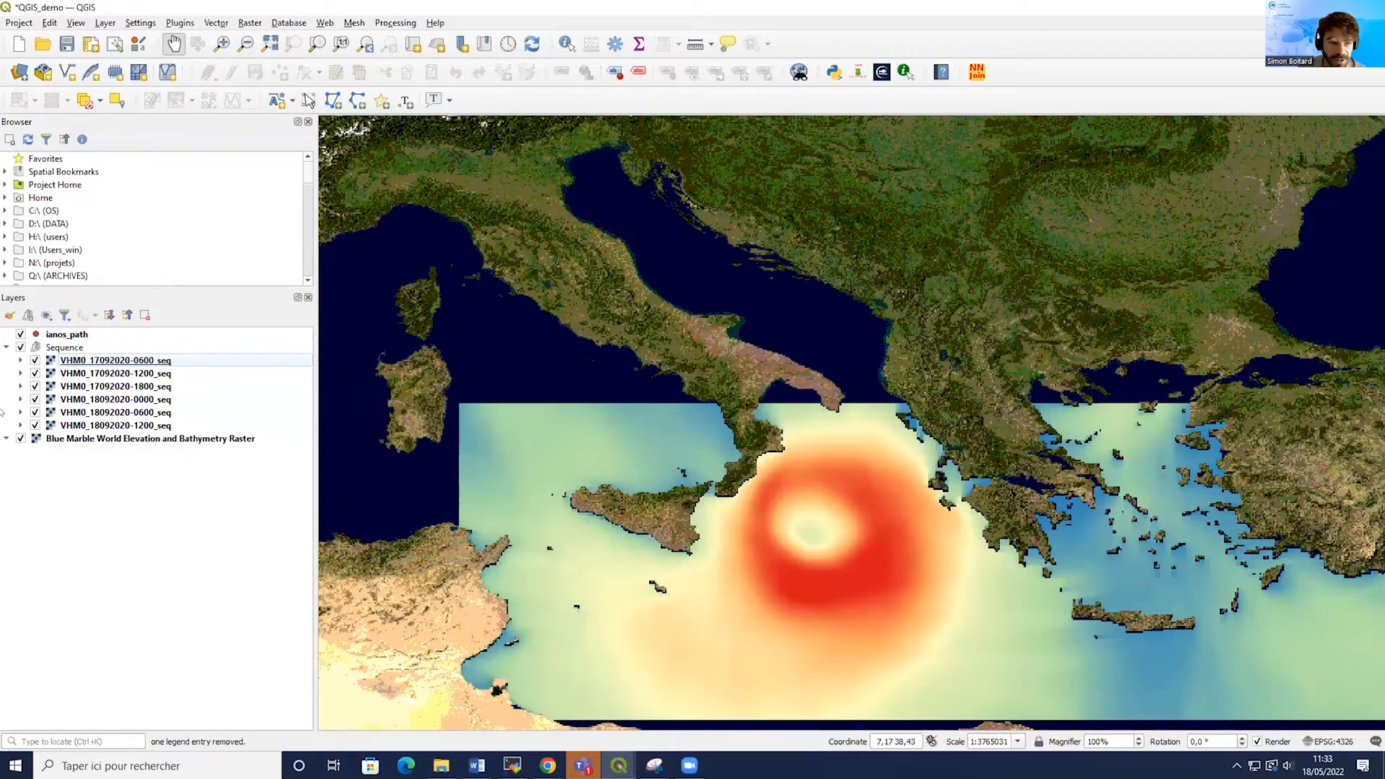
pyautogui.click(63, 336)
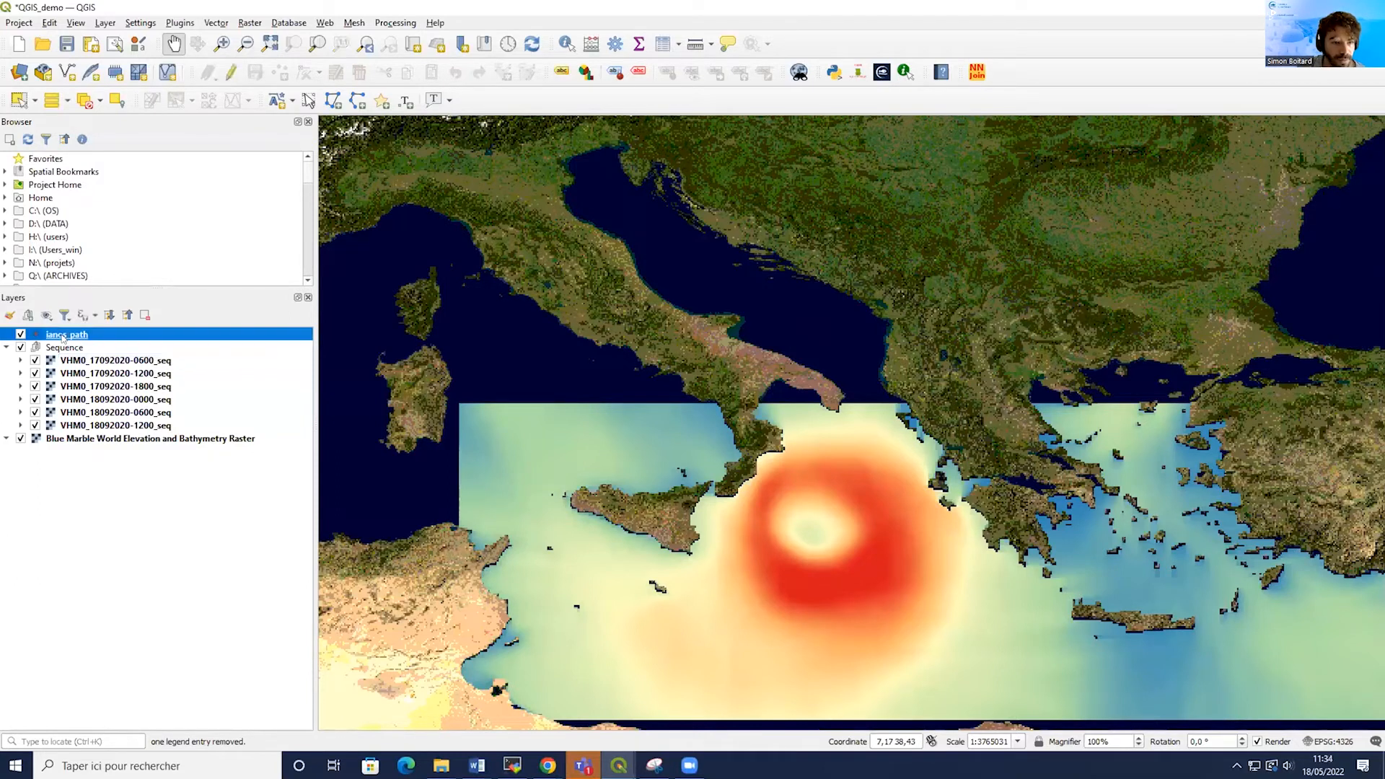
pyautogui.rightClick(57, 334)
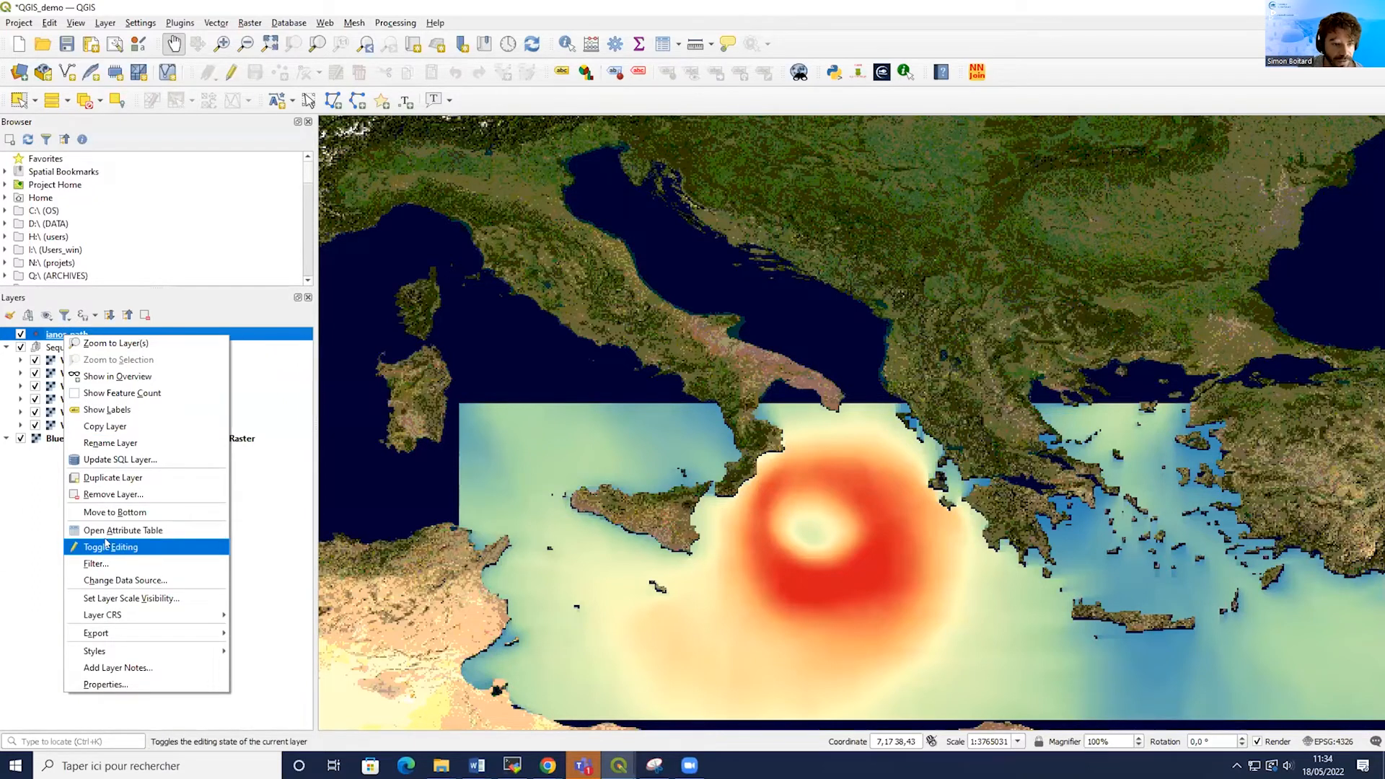
pyautogui.click(3, 516)
pyautogui.click(80, 334)
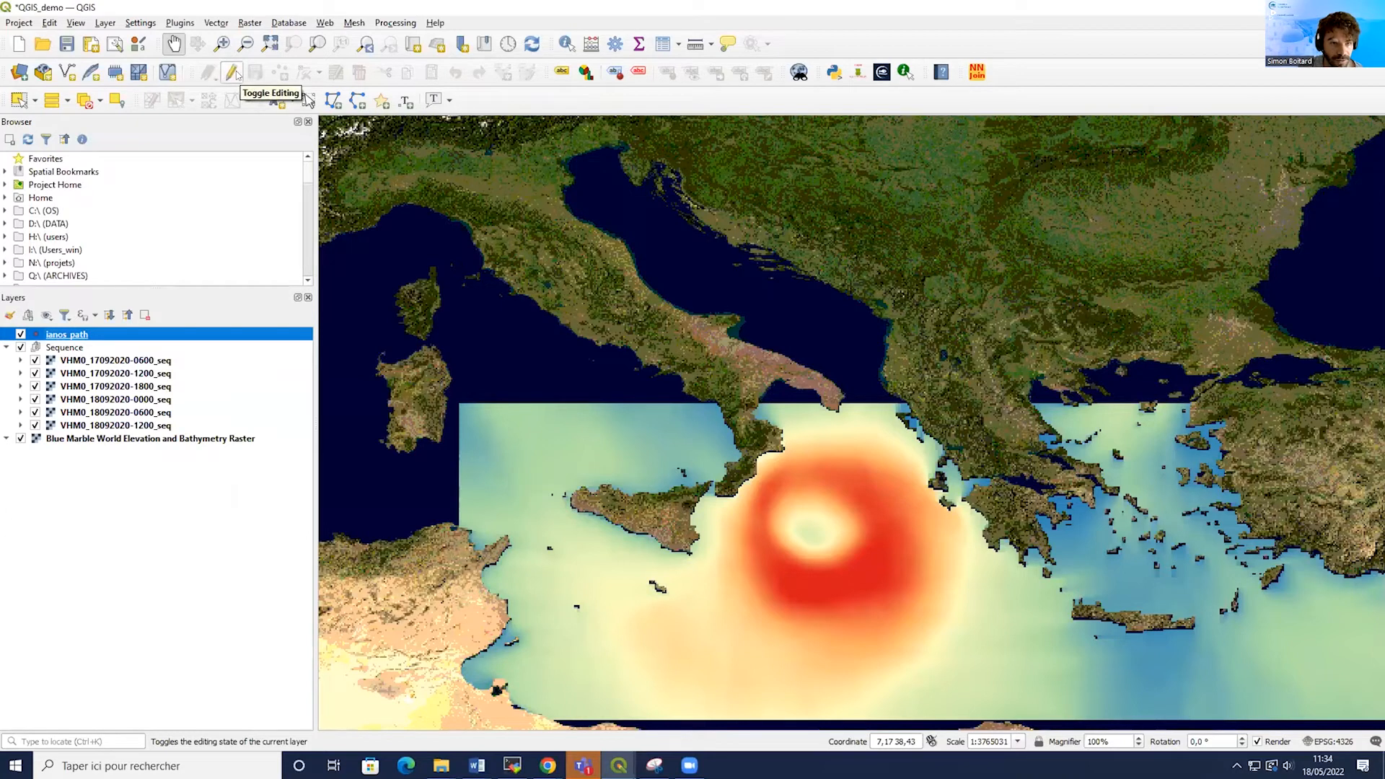
pyautogui.click(231, 73)
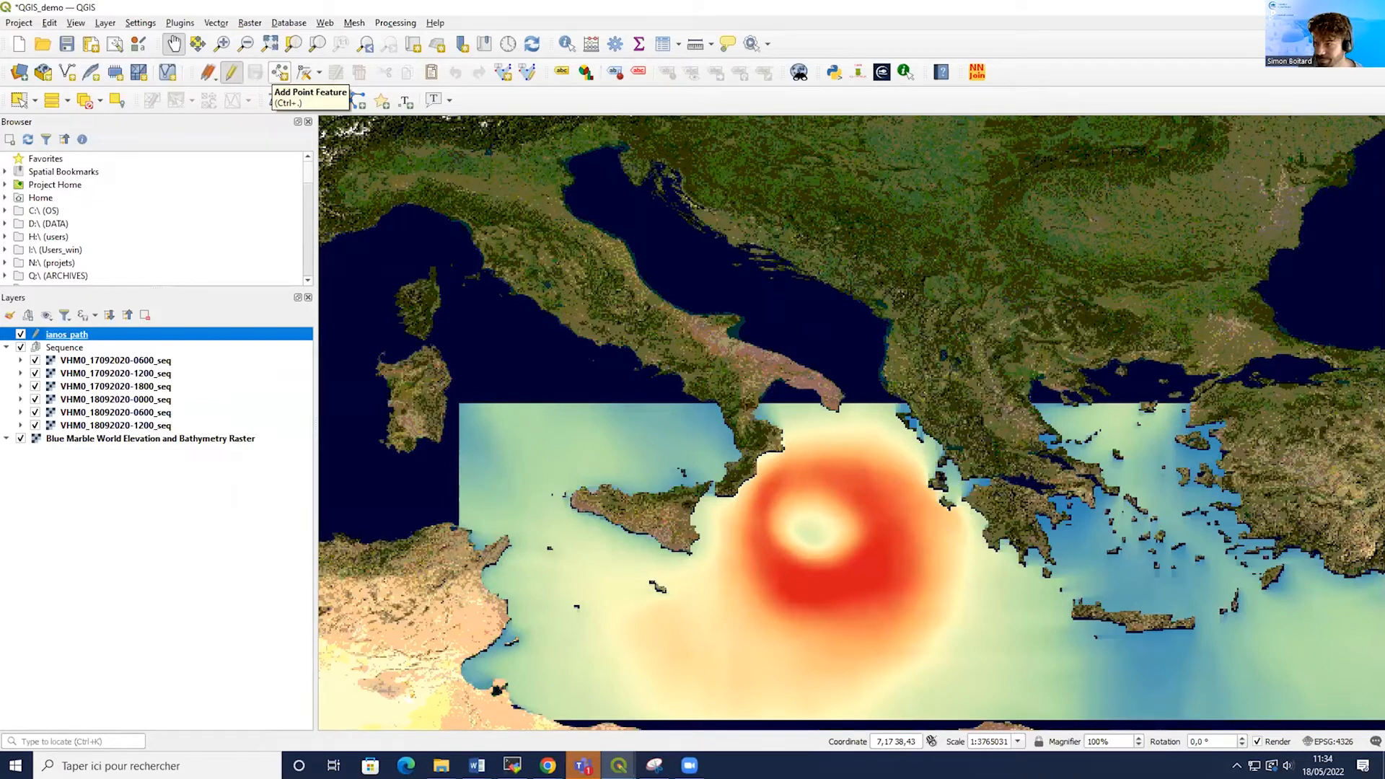
pyautogui.click(280, 71)
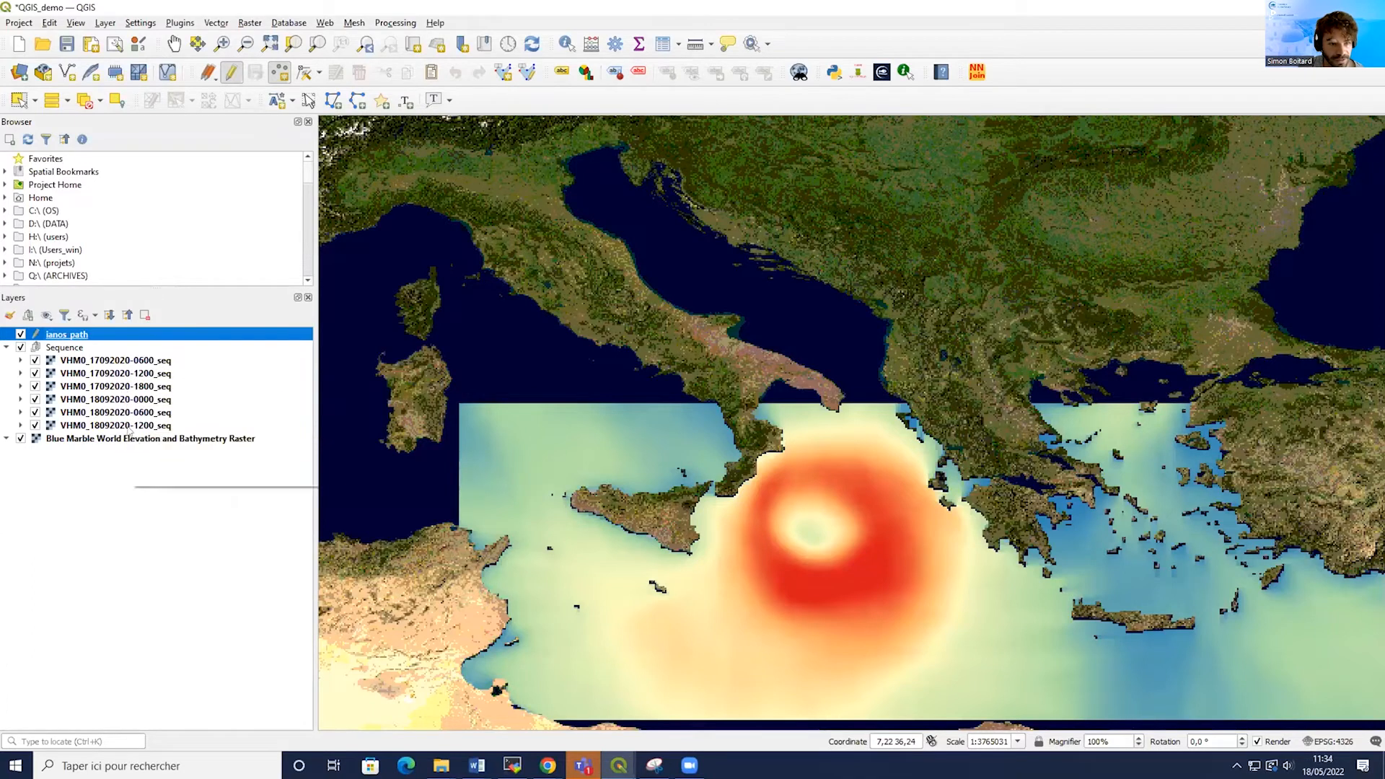
pyautogui.scroll(1, 819, 540)
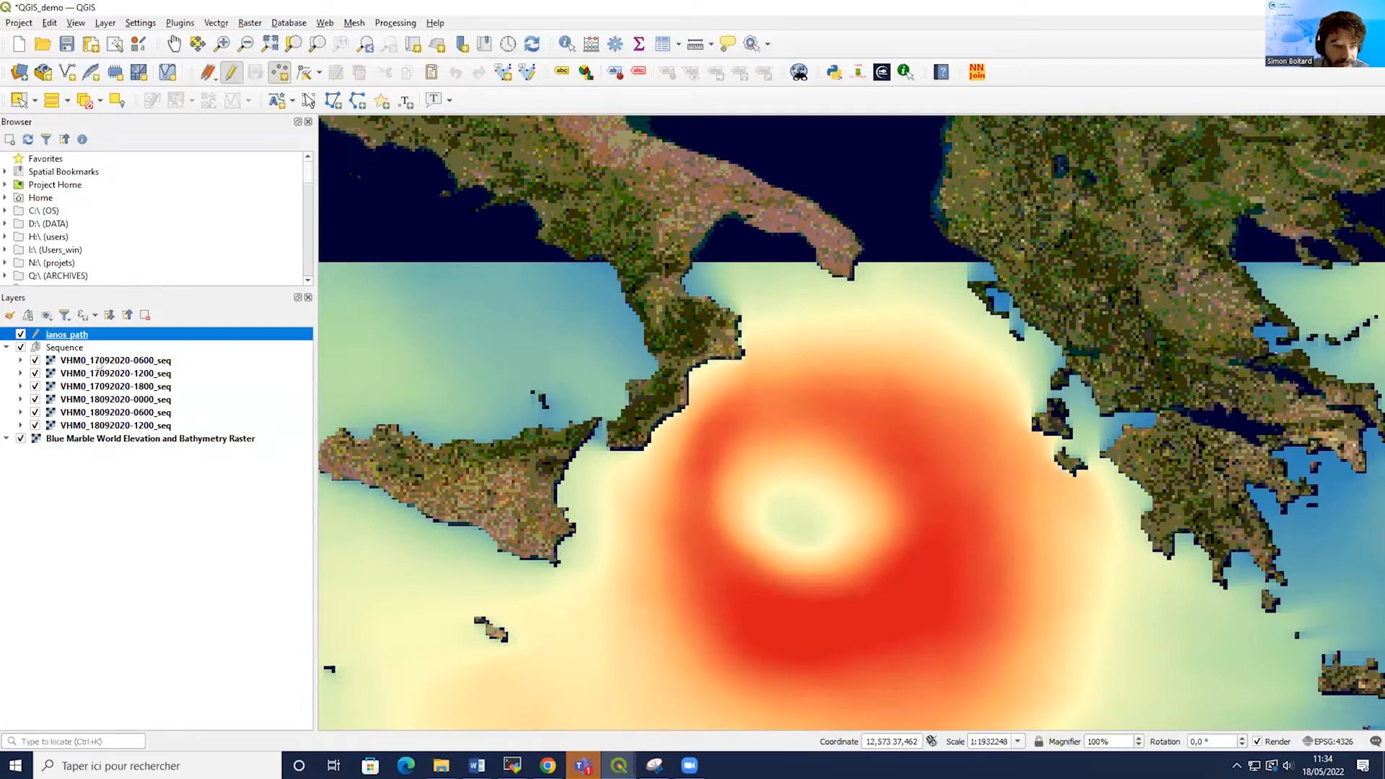
pyautogui.click(792, 512)
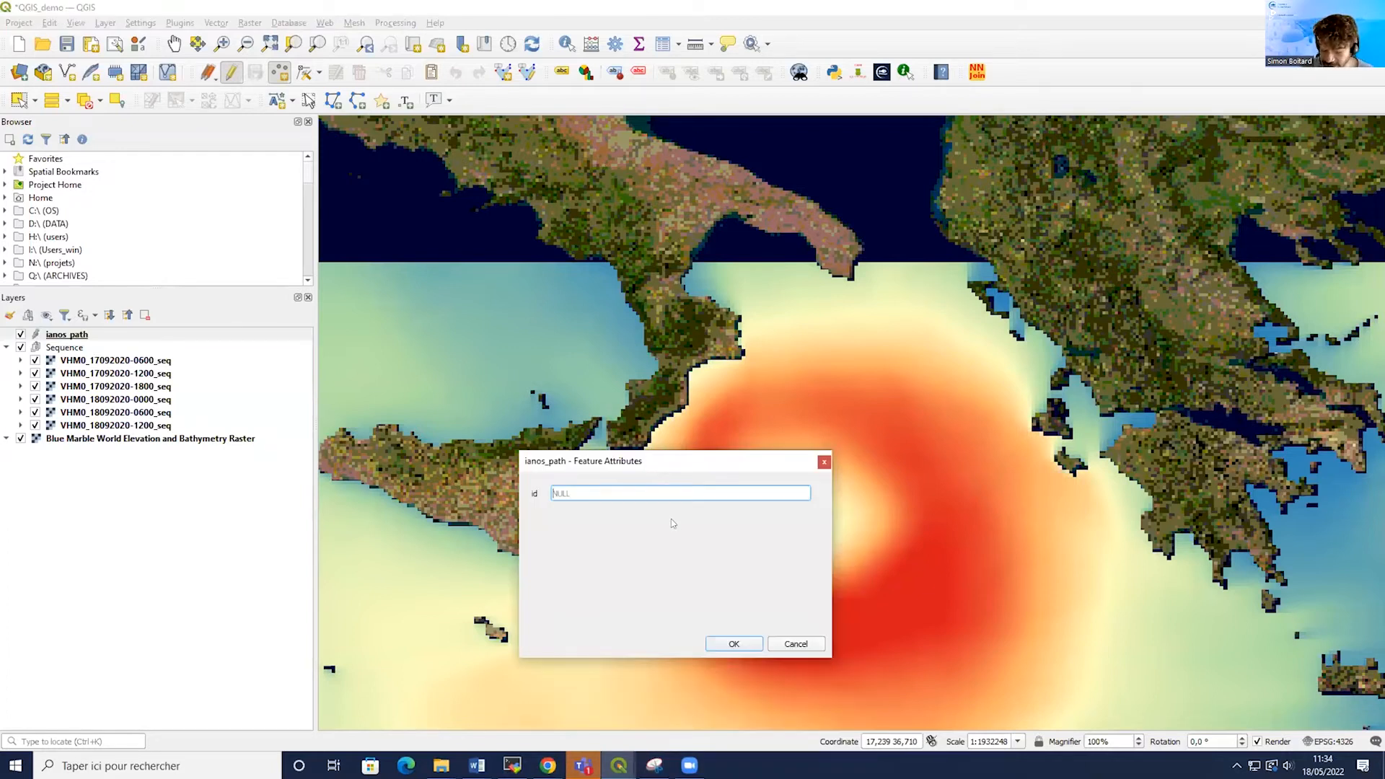
pyautogui.write('0')
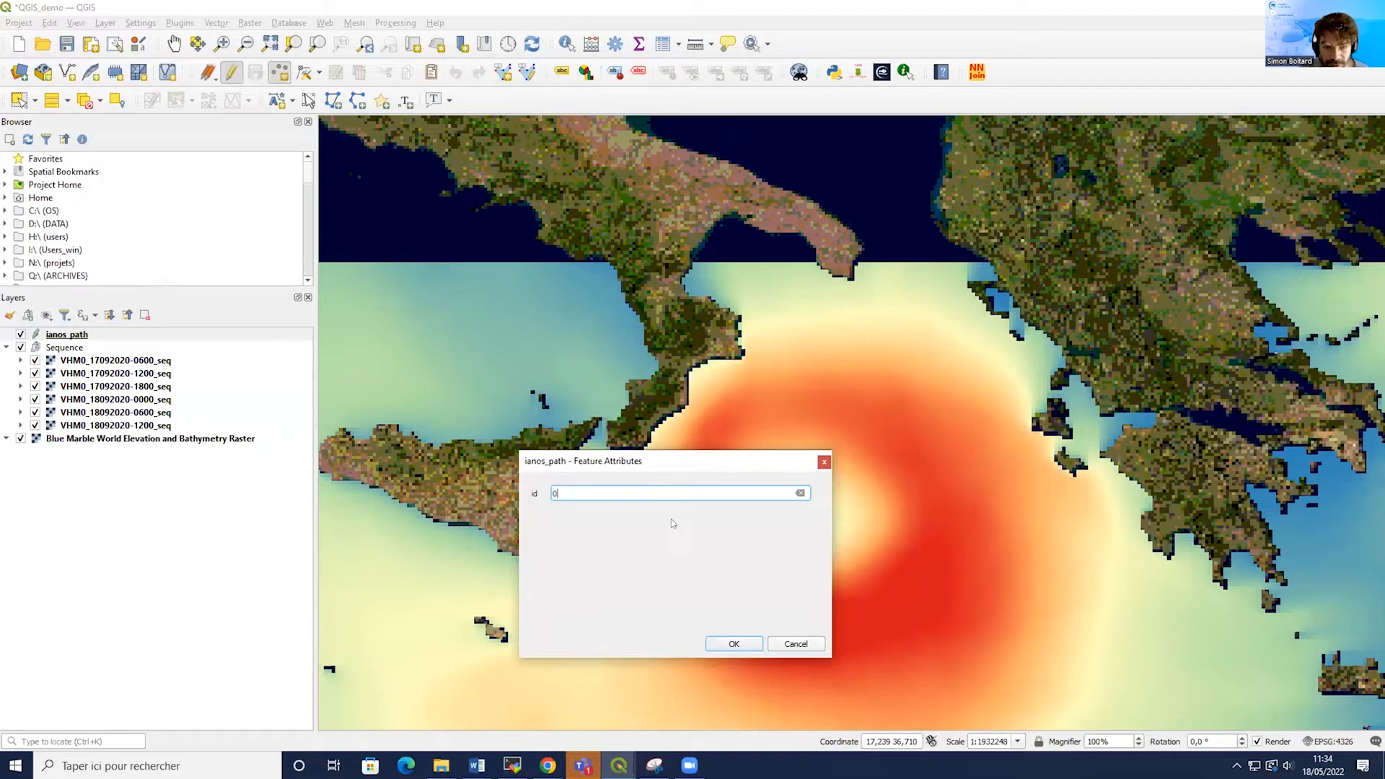
pyautogui.click(725, 647)
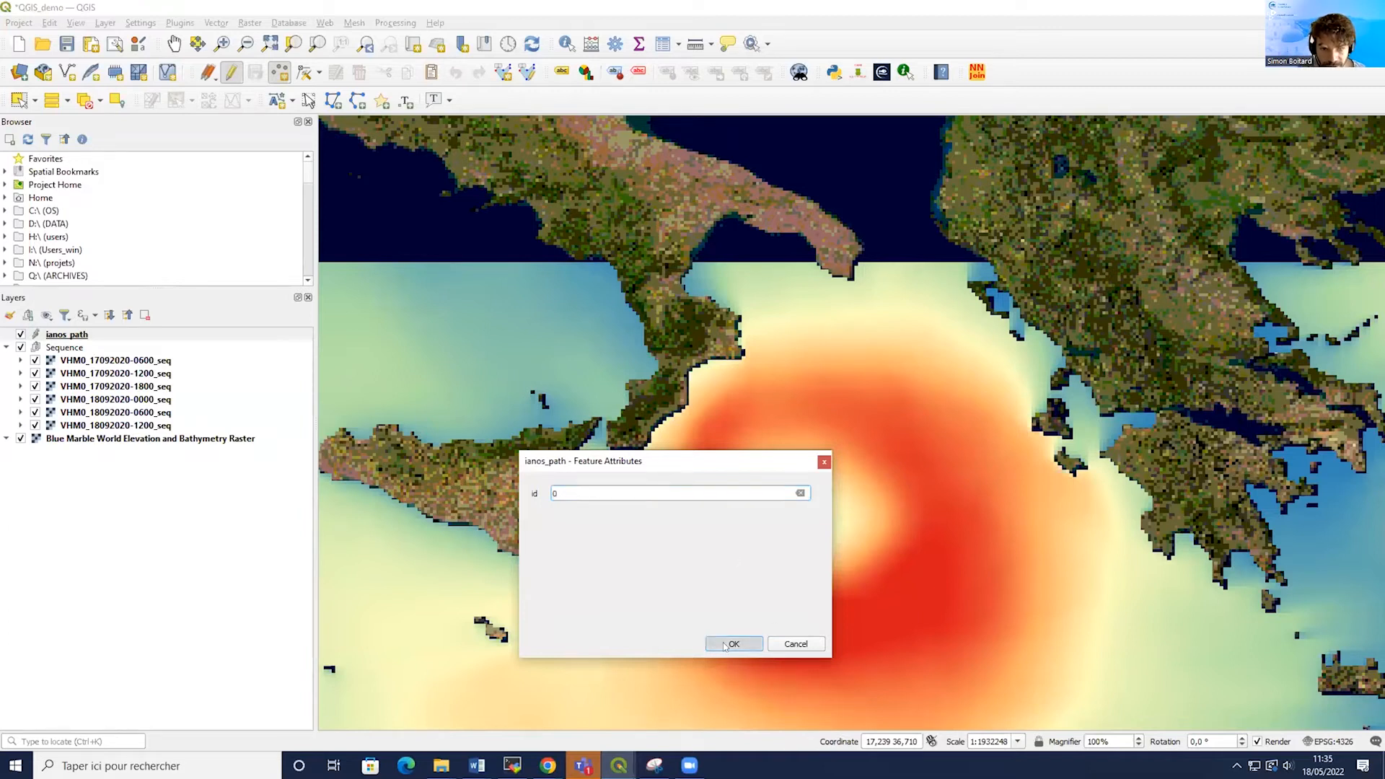
pyautogui.click(34, 361)
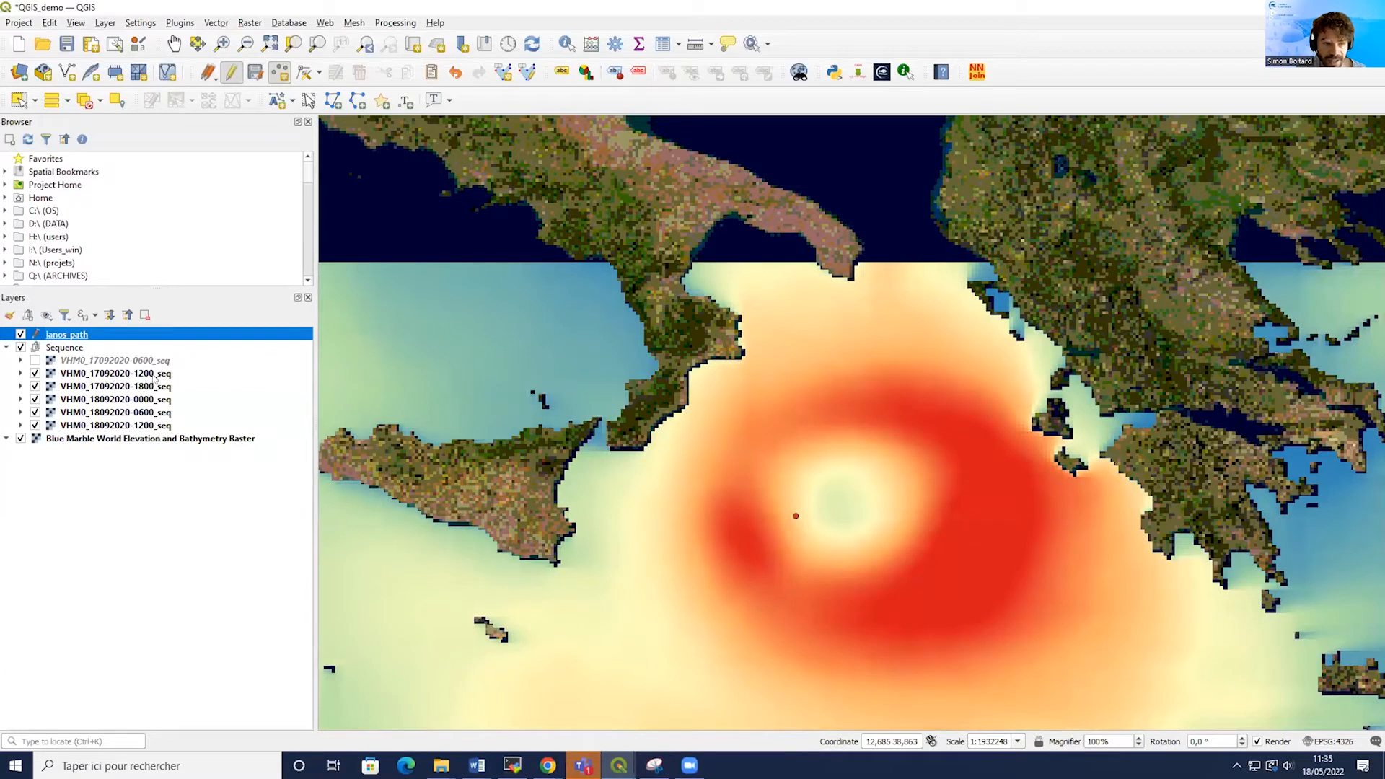
pyautogui.click(835, 497)
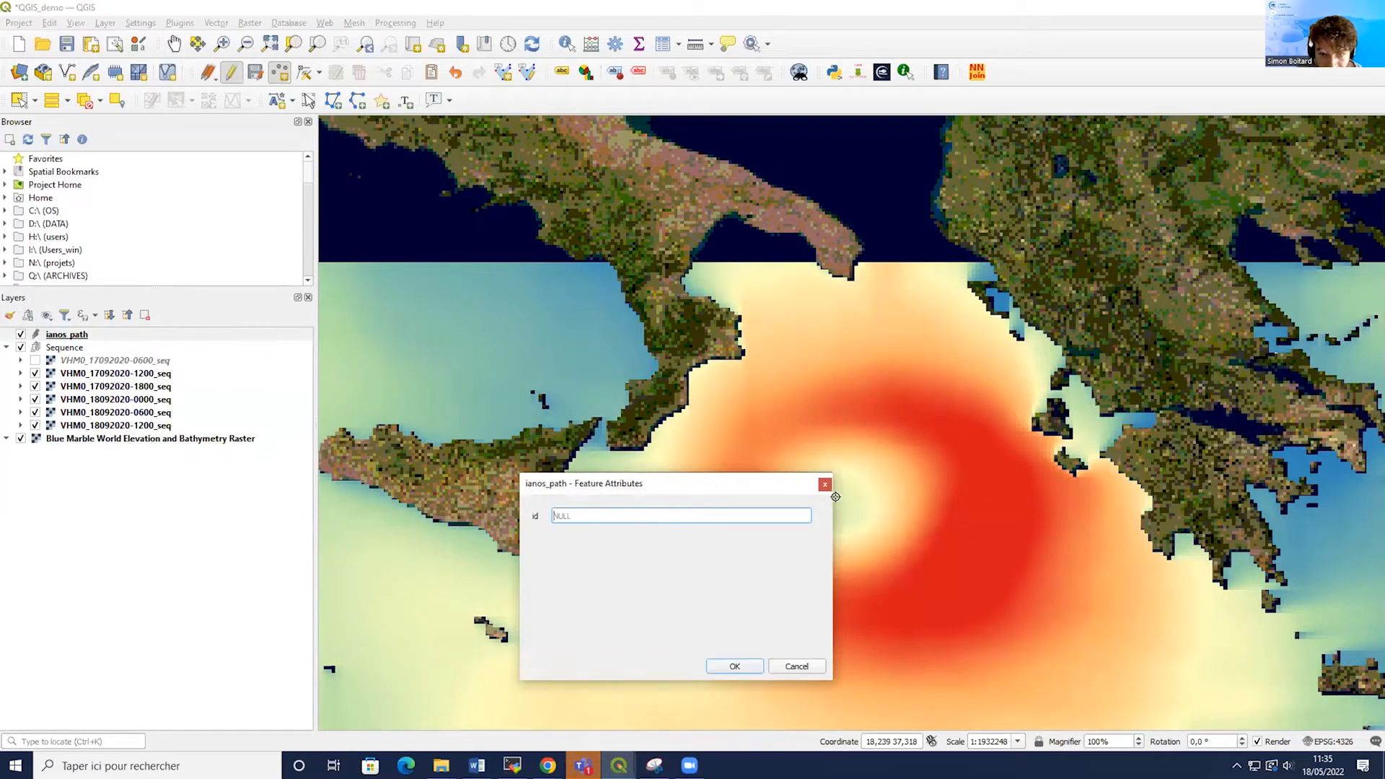
pyautogui.write('1')
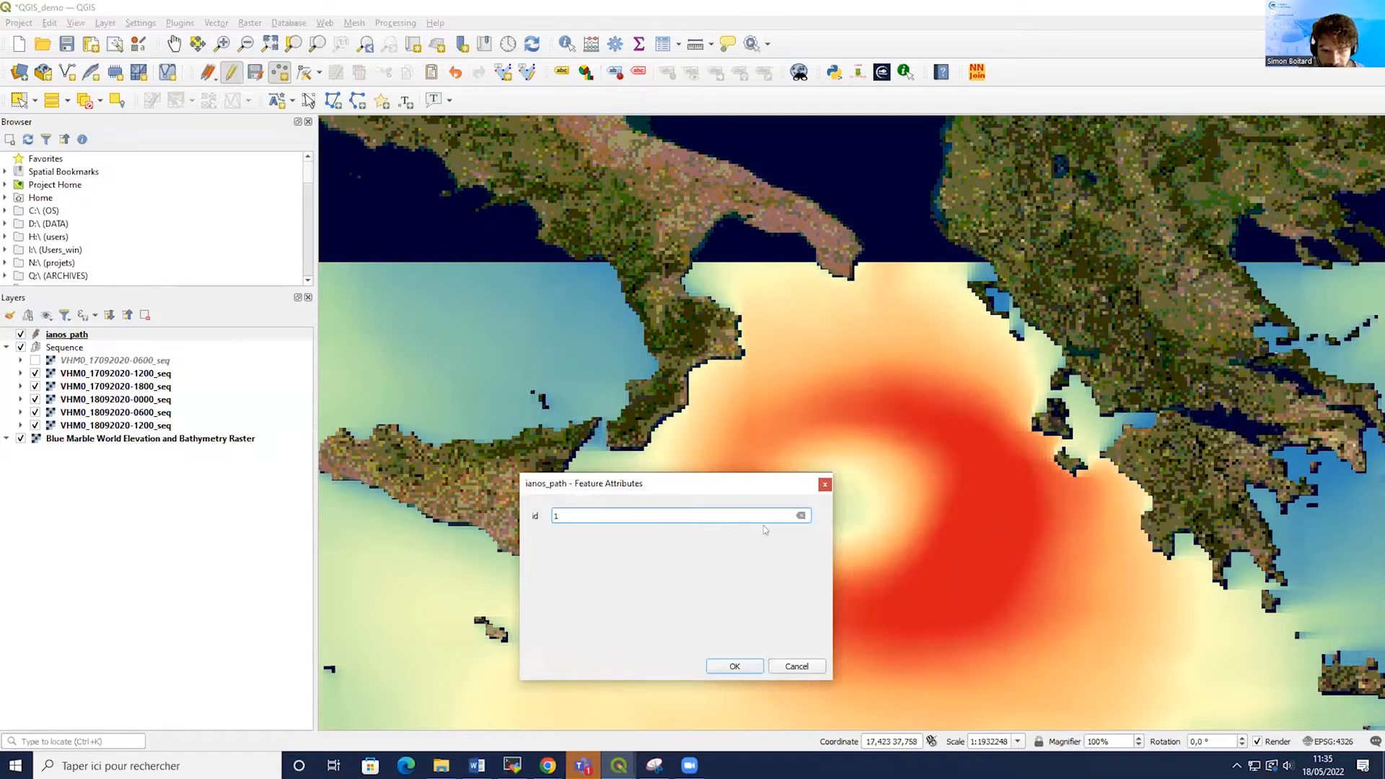
pyautogui.click(735, 666)
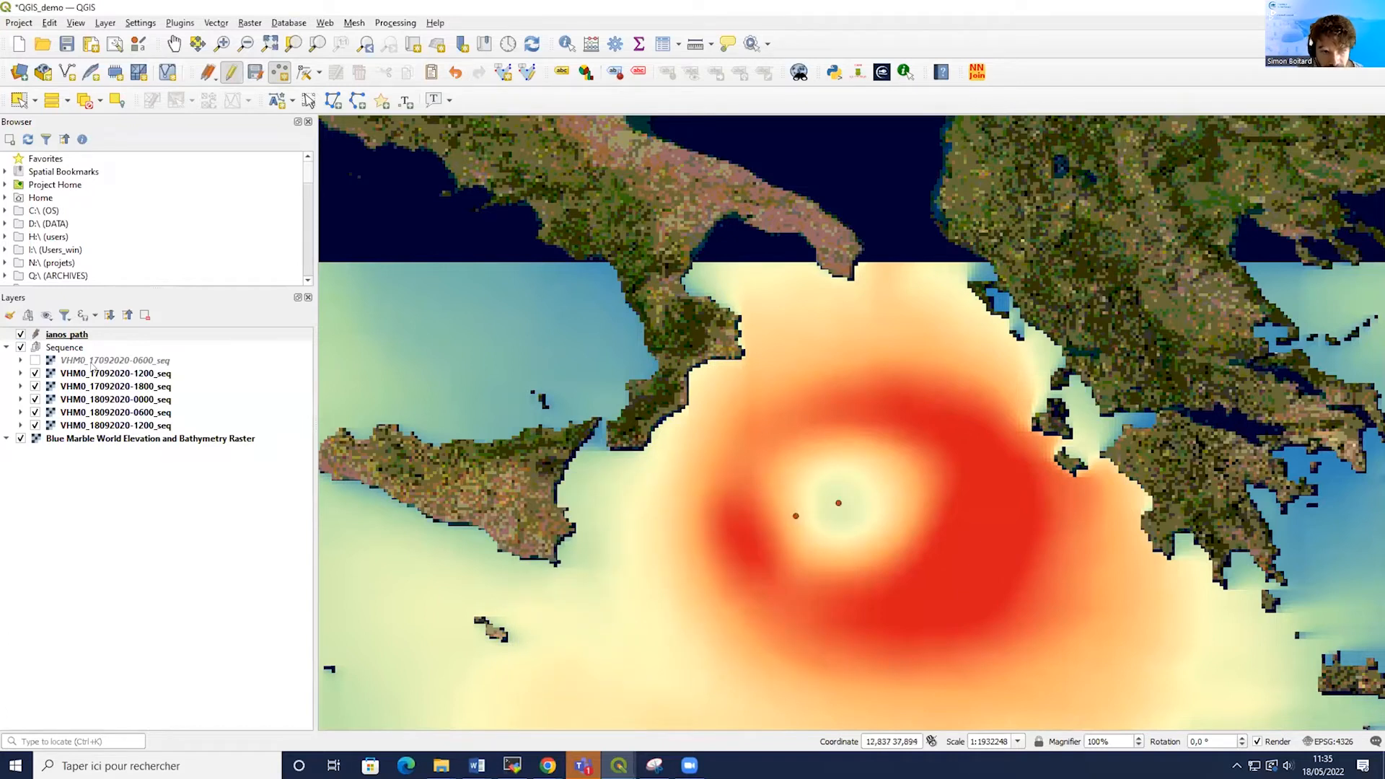
pyautogui.click(35, 374)
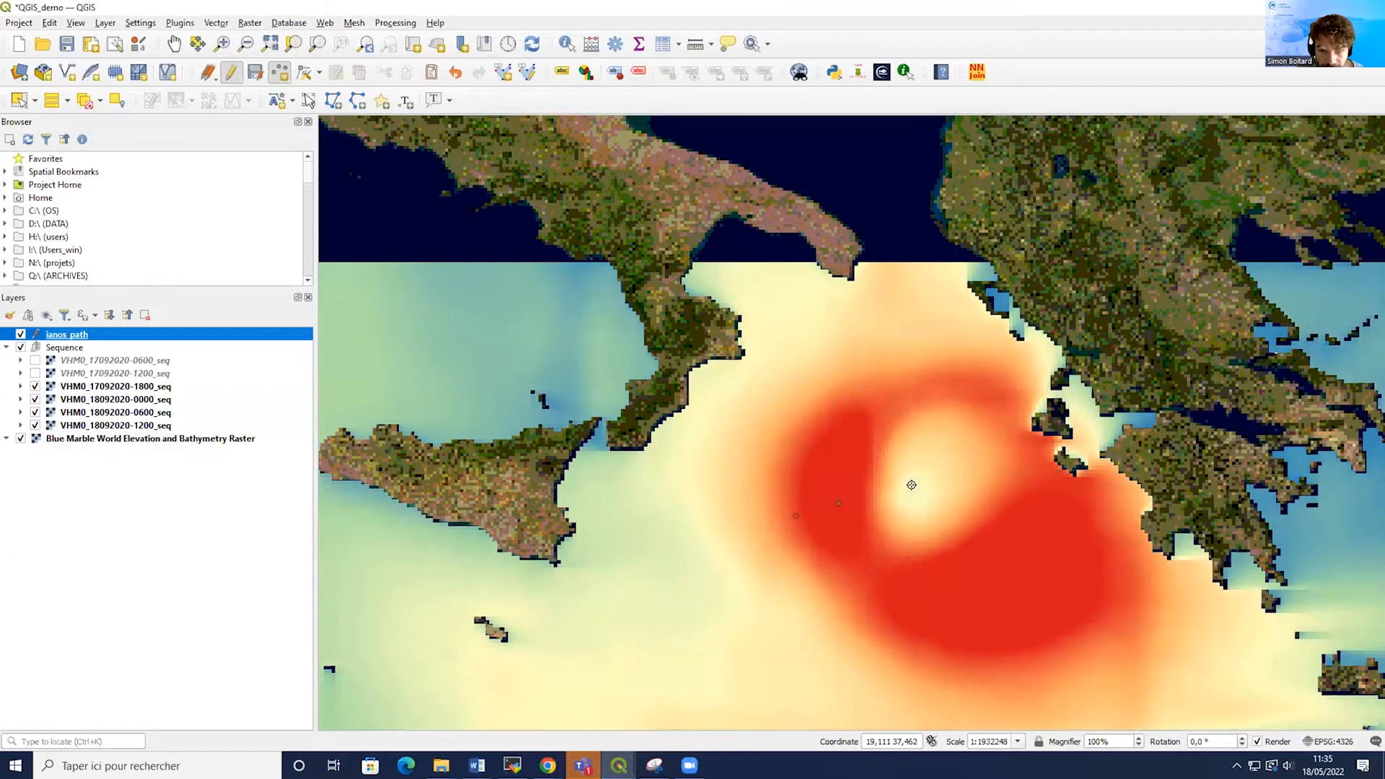
pyautogui.click(884, 493)
pyautogui.write('2')
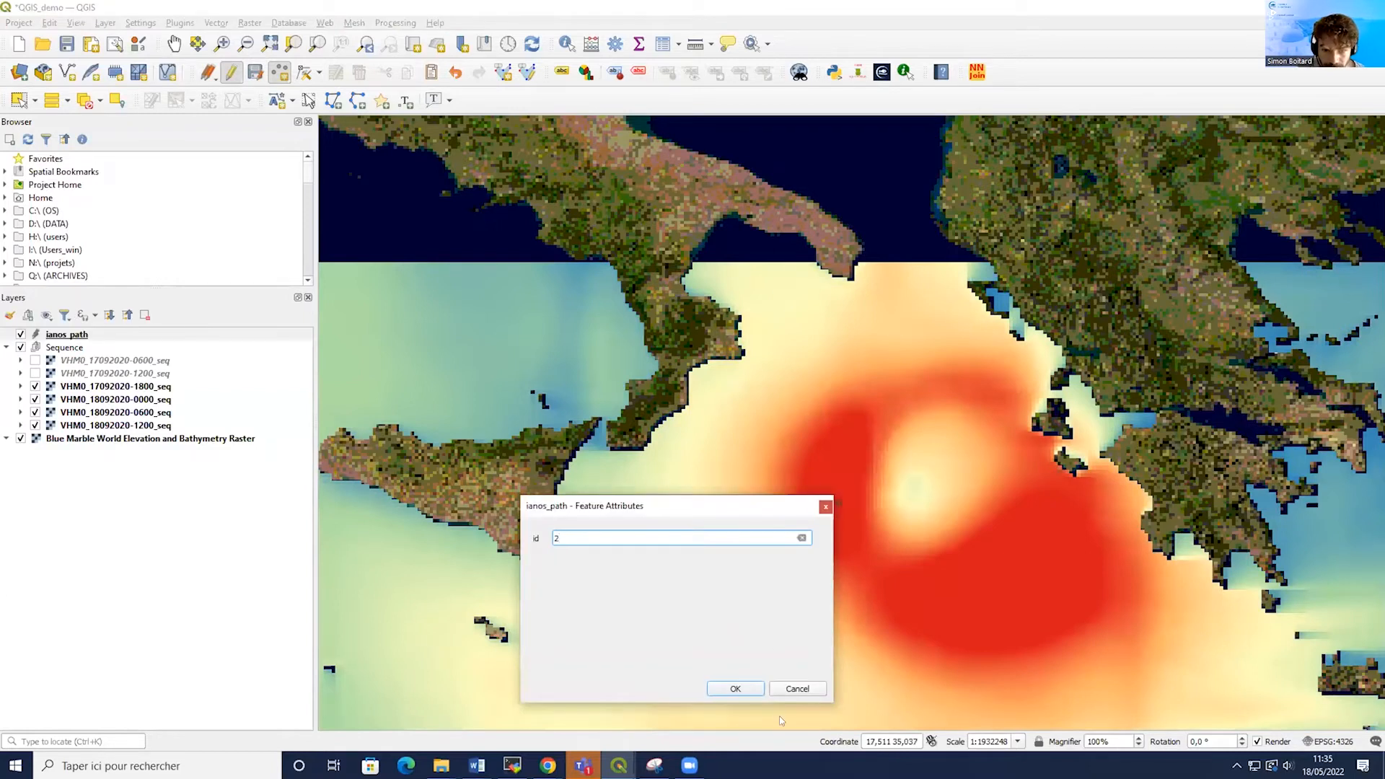
pyautogui.click(741, 687)
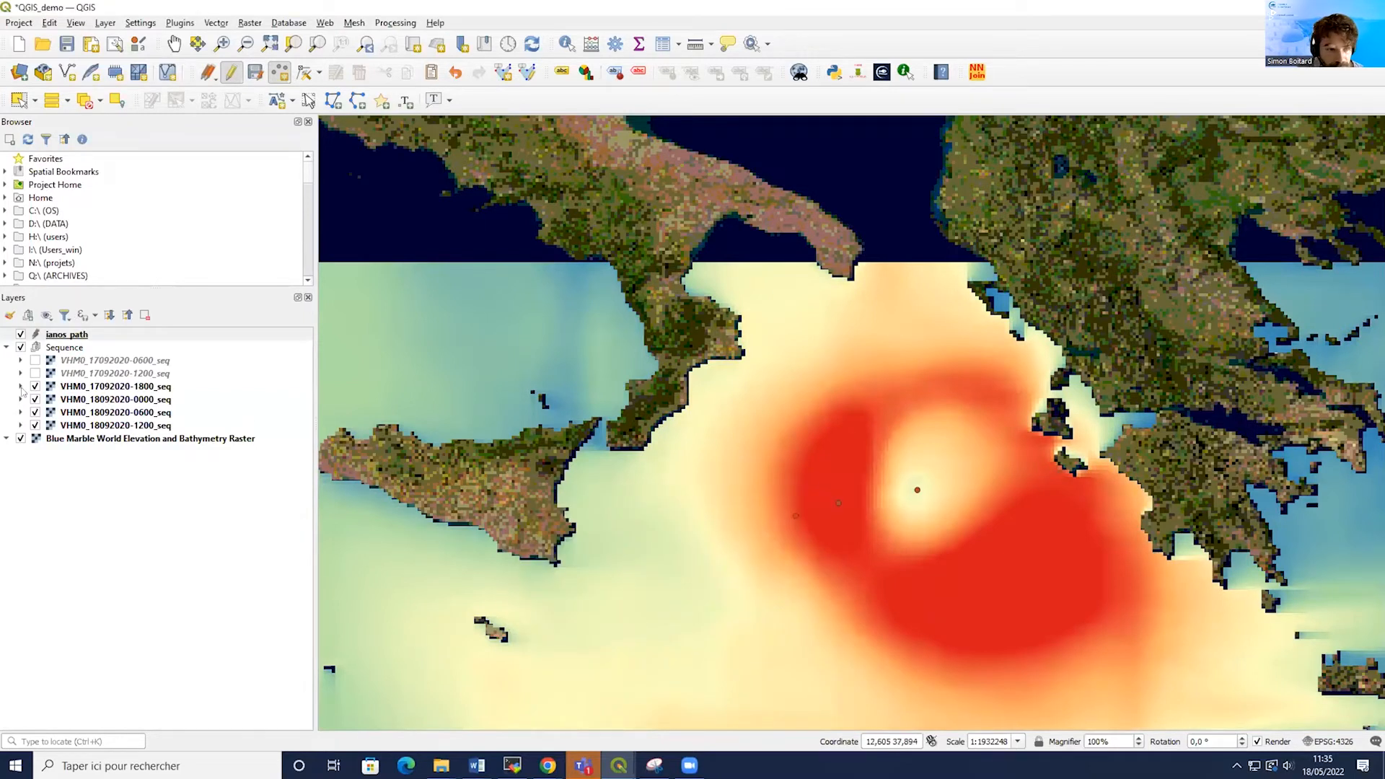
pyautogui.click(35, 387)
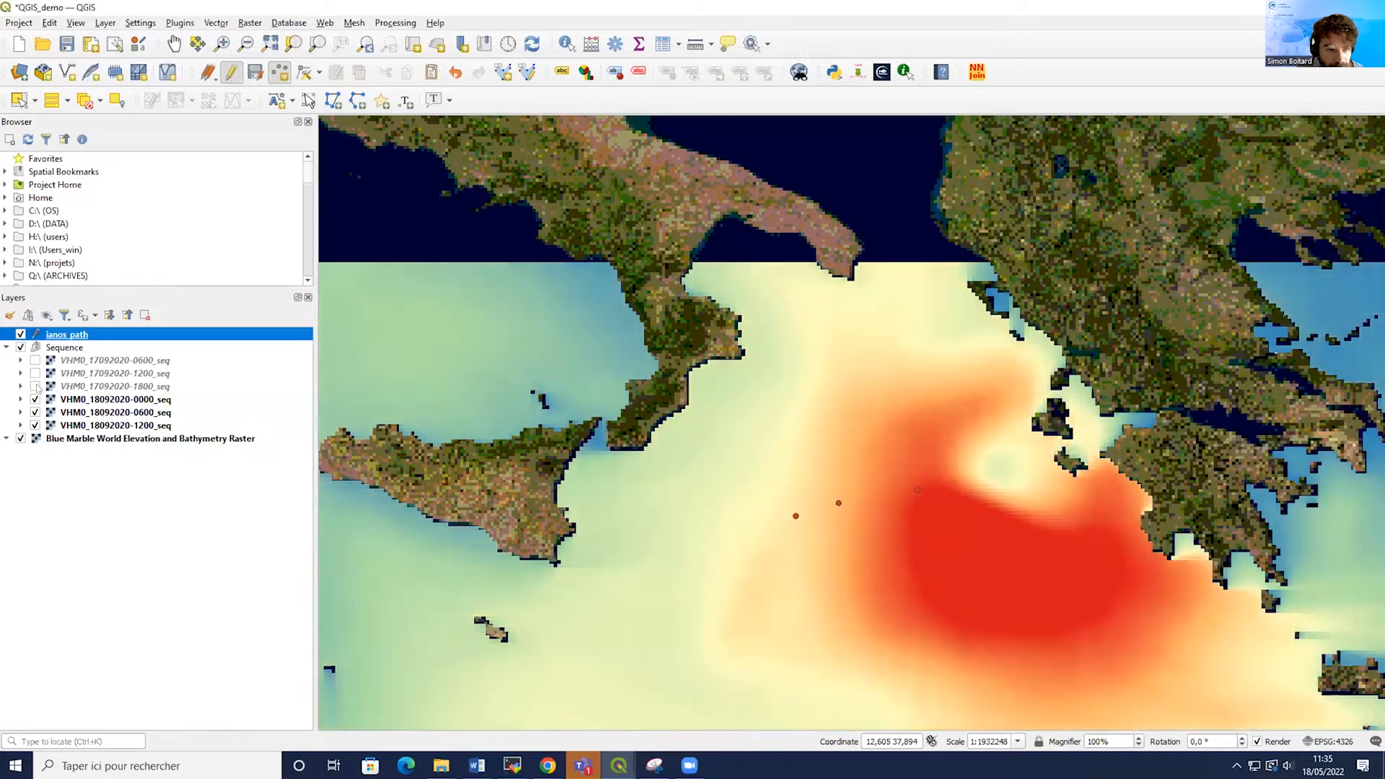
pyautogui.click(993, 461)
pyautogui.write('3')
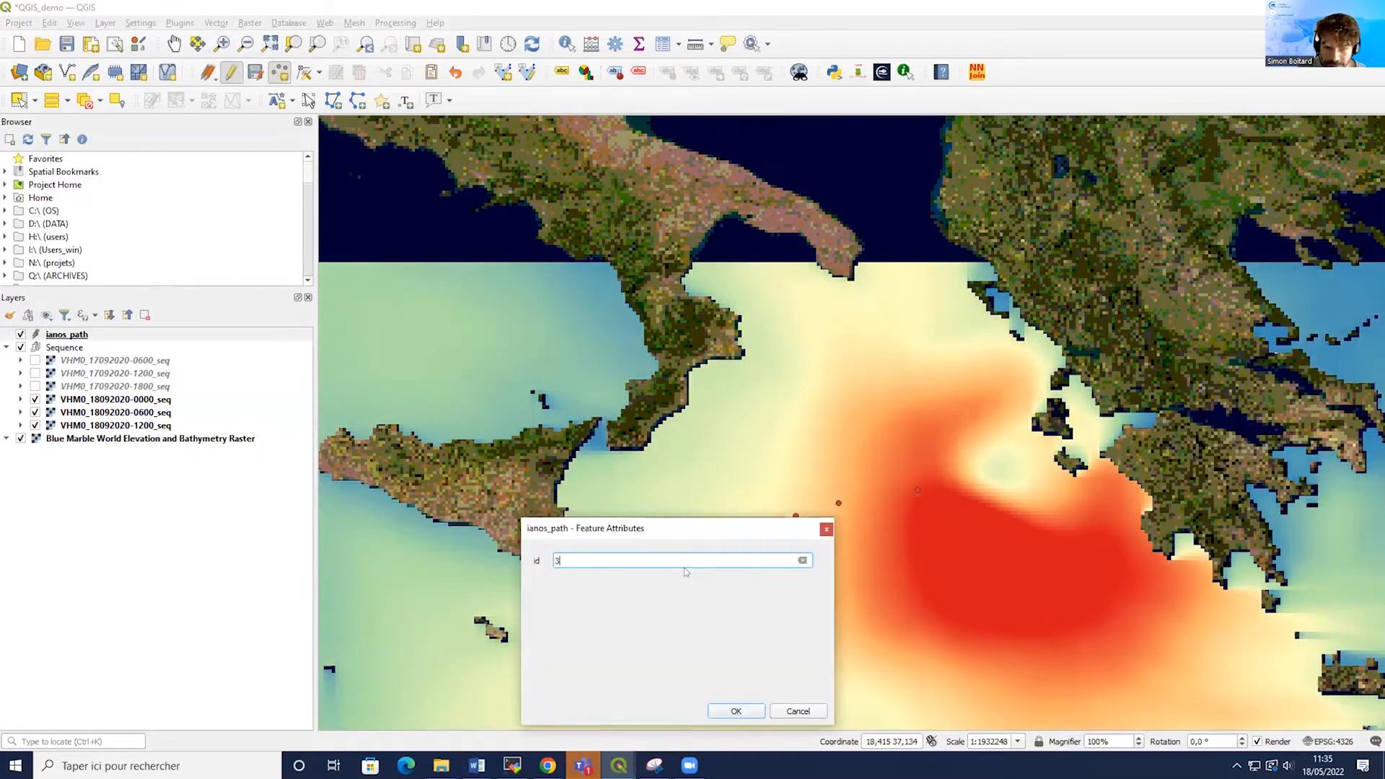
pyautogui.press('Return')
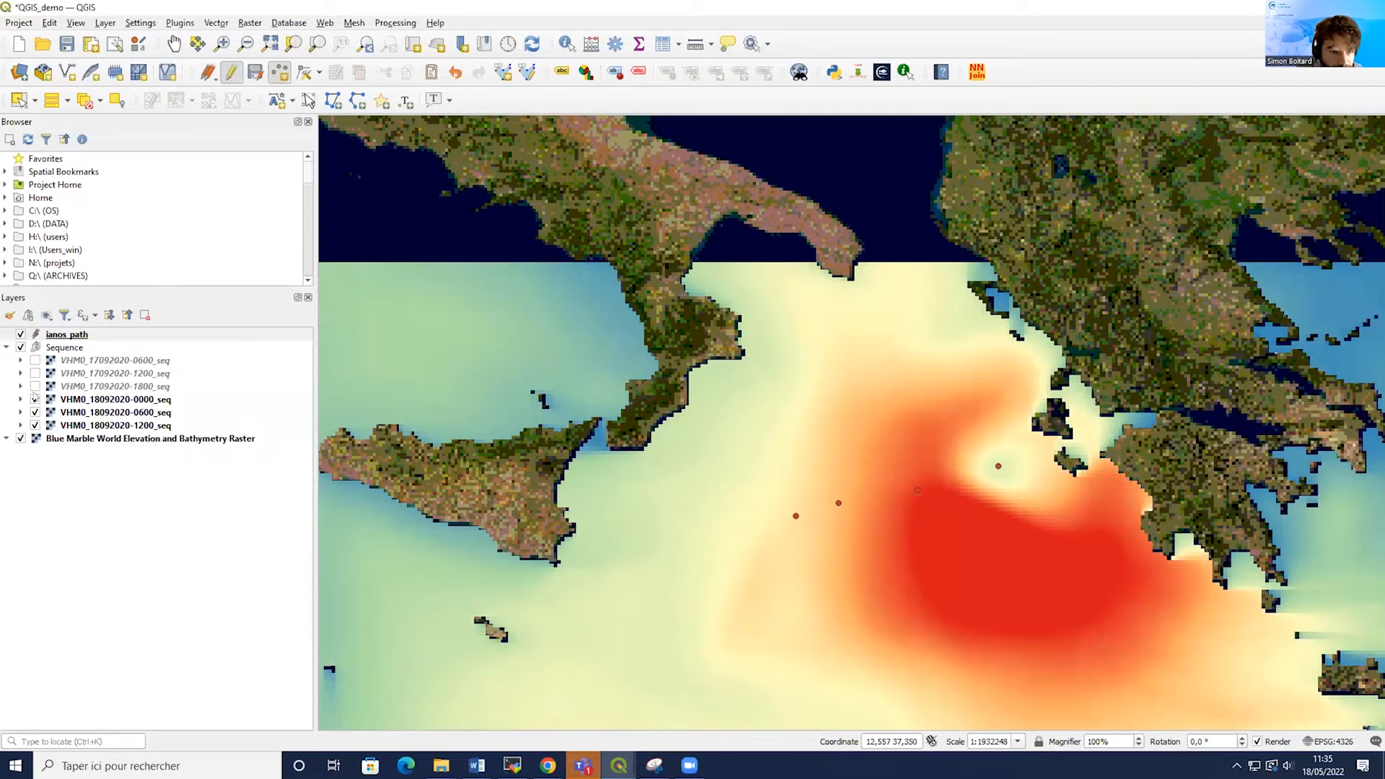
pyautogui.click(35, 399)
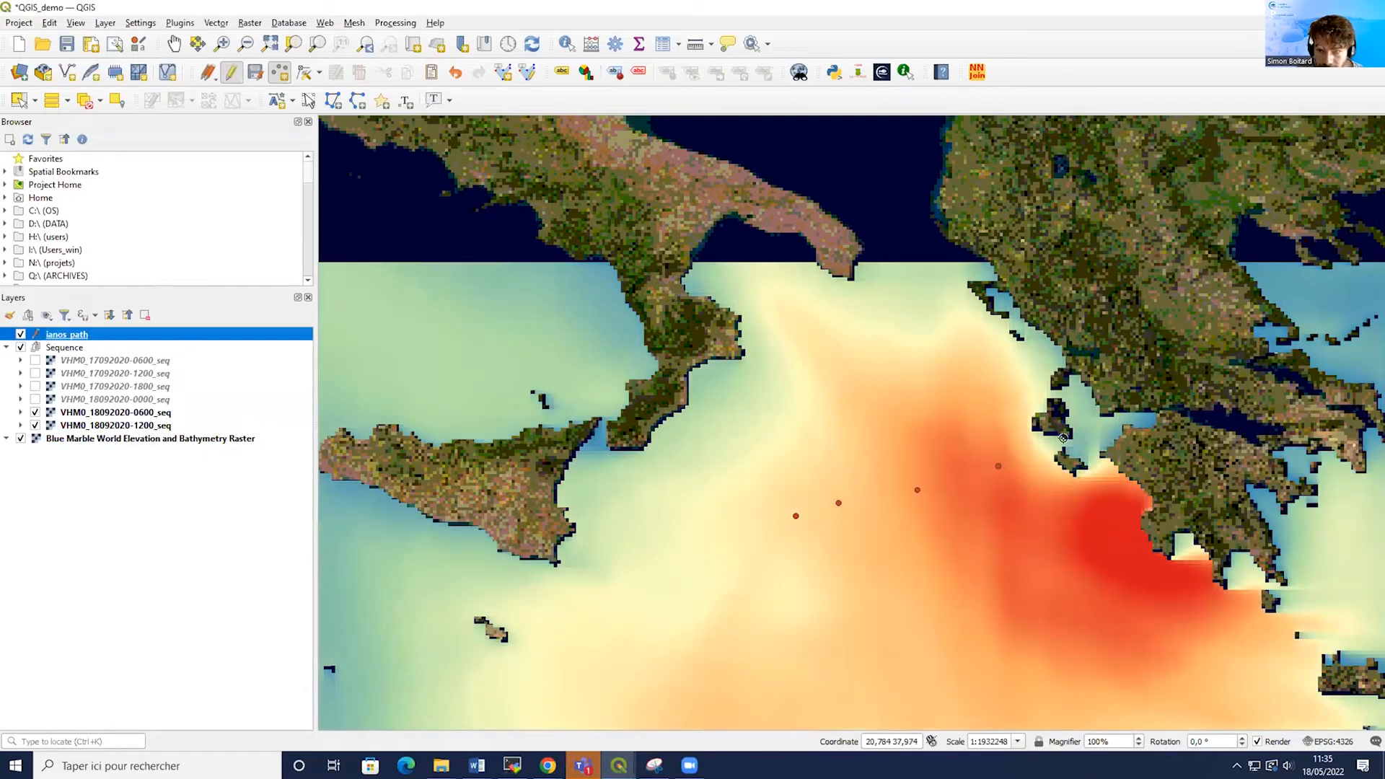
pyautogui.click(1074, 448)
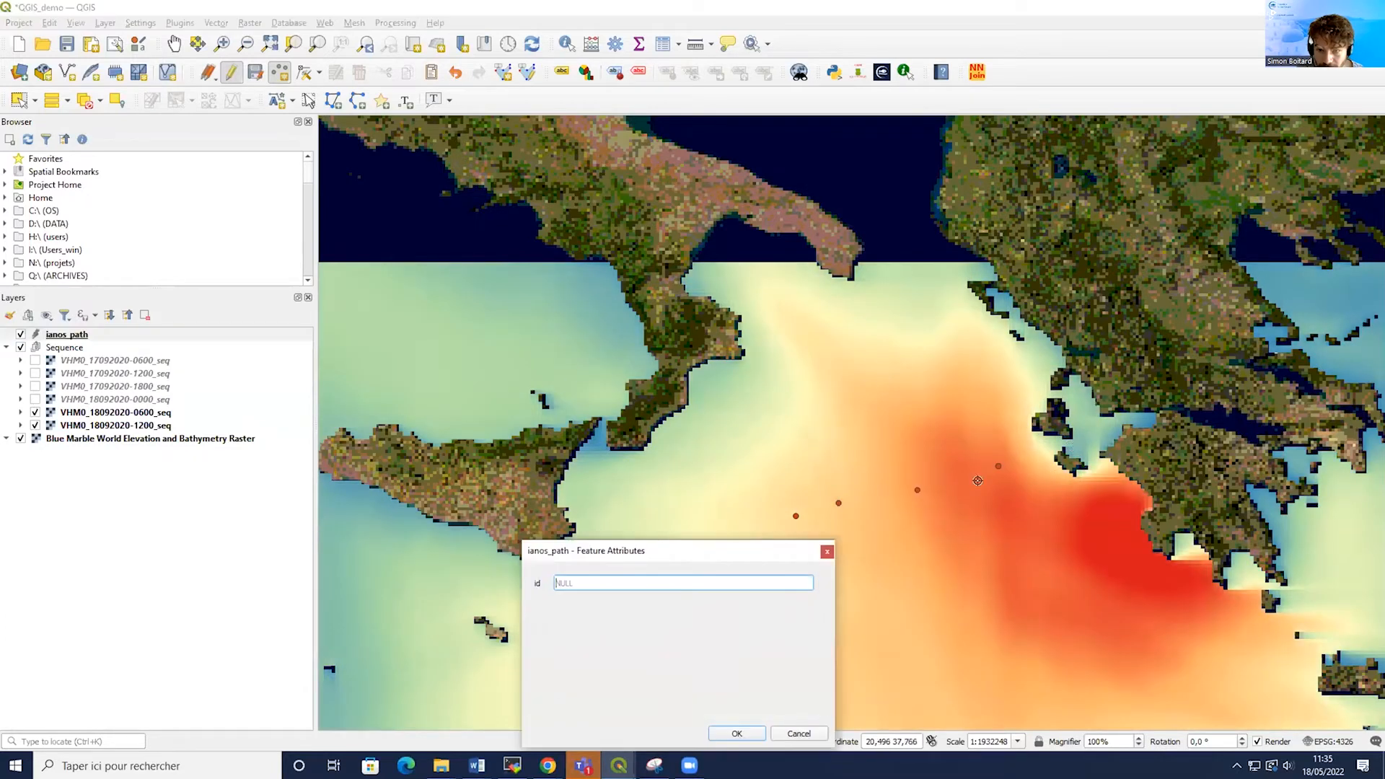
pyautogui.write('4')
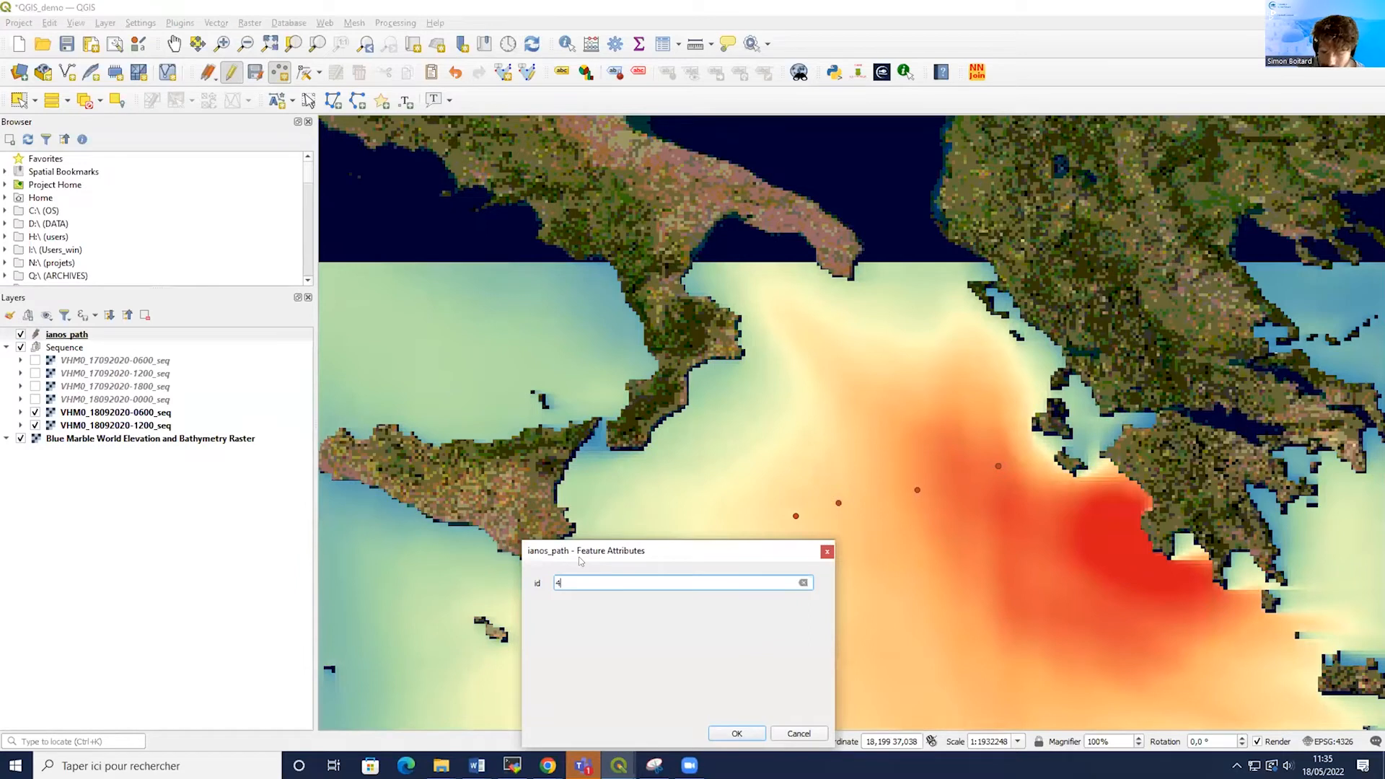
pyautogui.click(737, 734)
pyautogui.scroll(1, 746, 687)
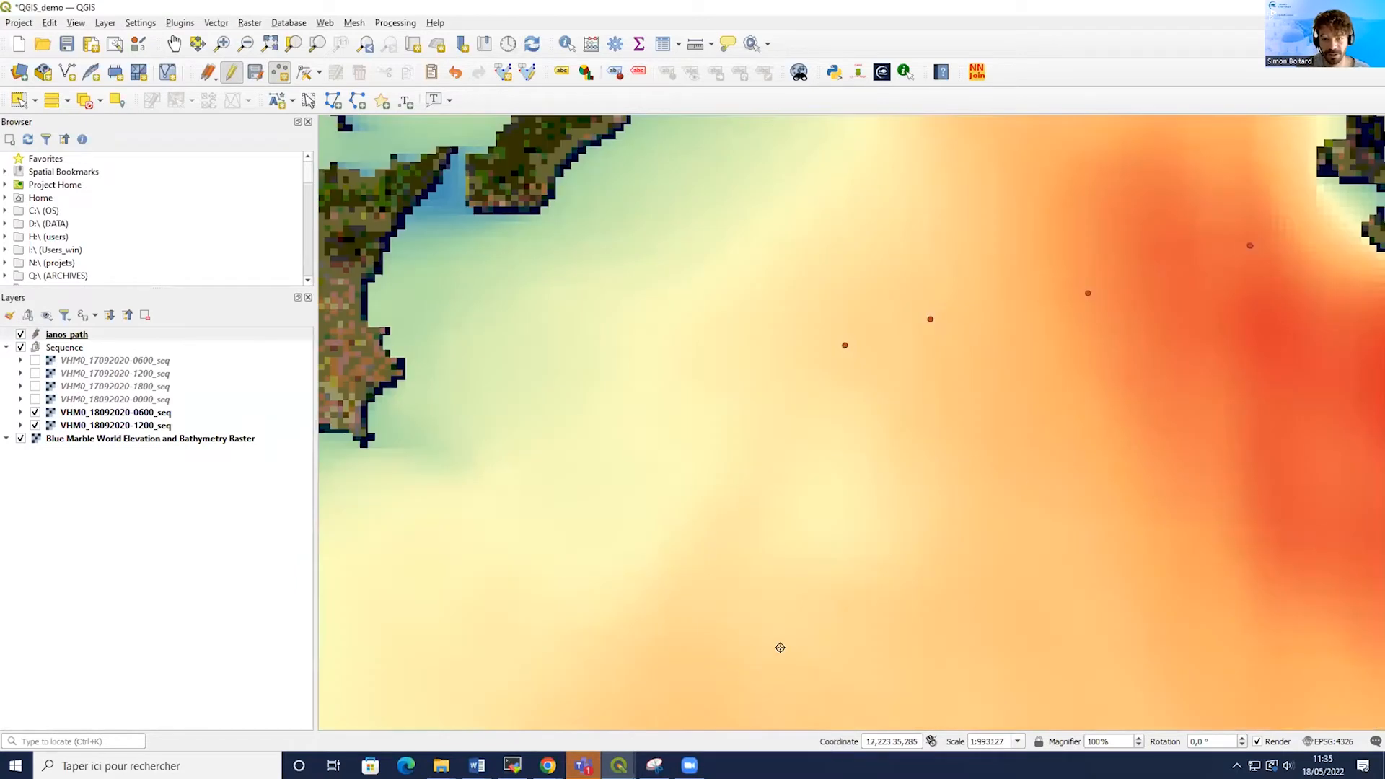
pyautogui.scroll(-1, 1048, 464)
pyautogui.moveTo(1077, 447); pyautogui.dragTo(804, 506)
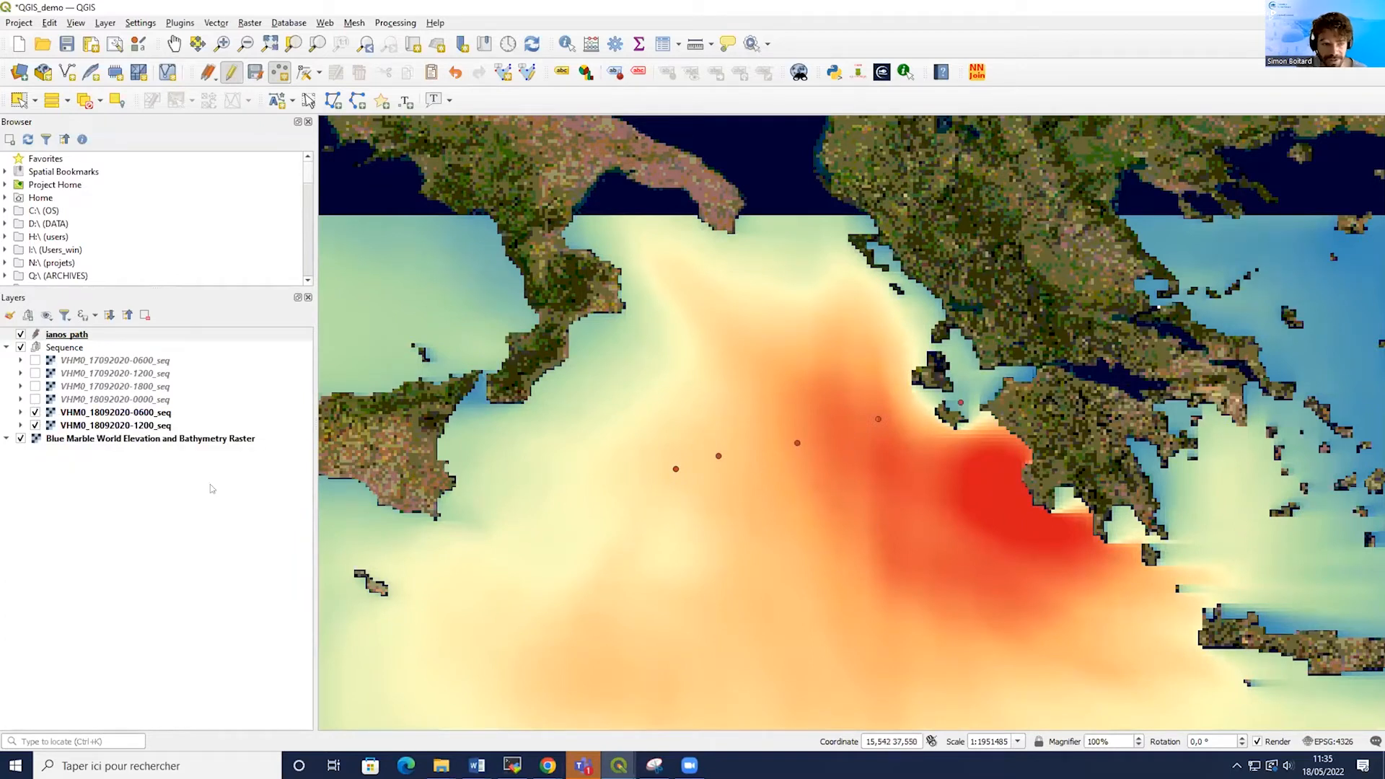
pyautogui.click(36, 413)
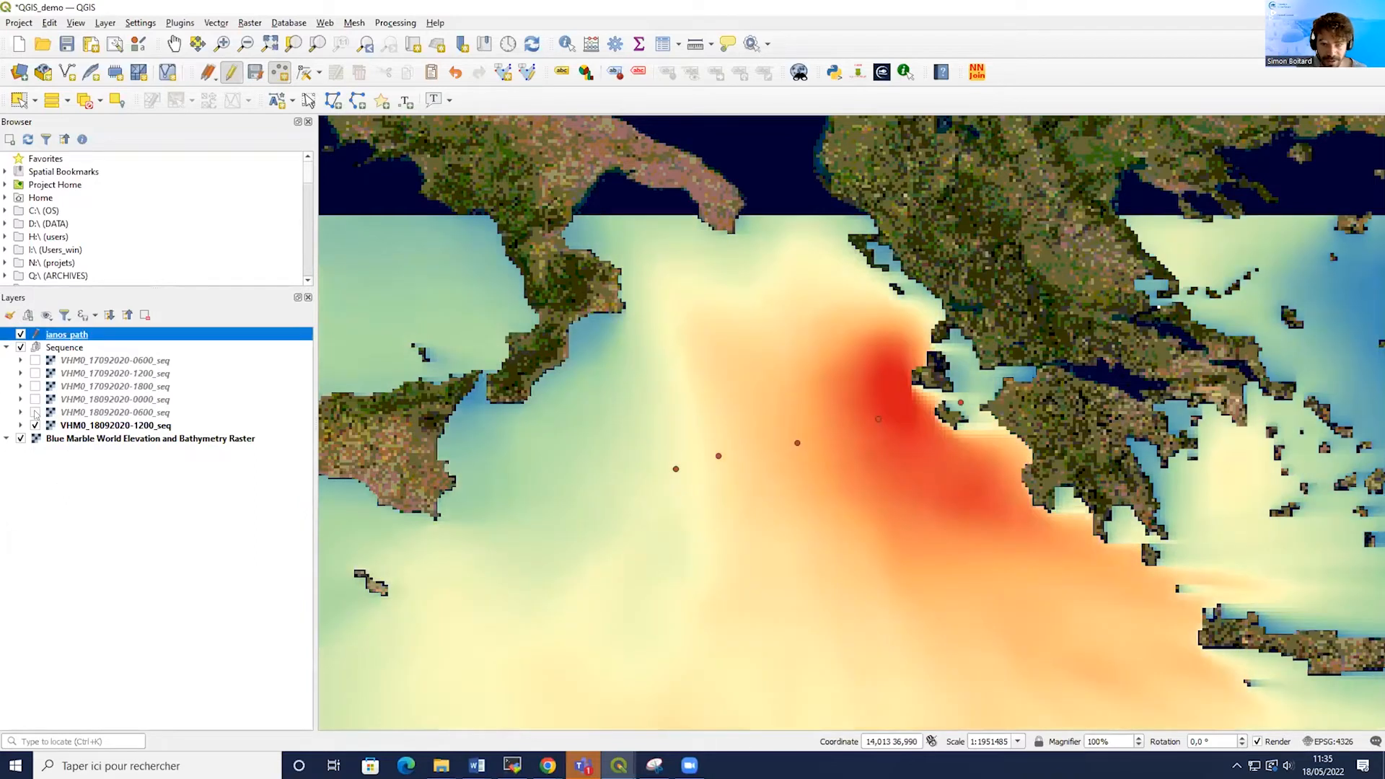
pyautogui.click(36, 413)
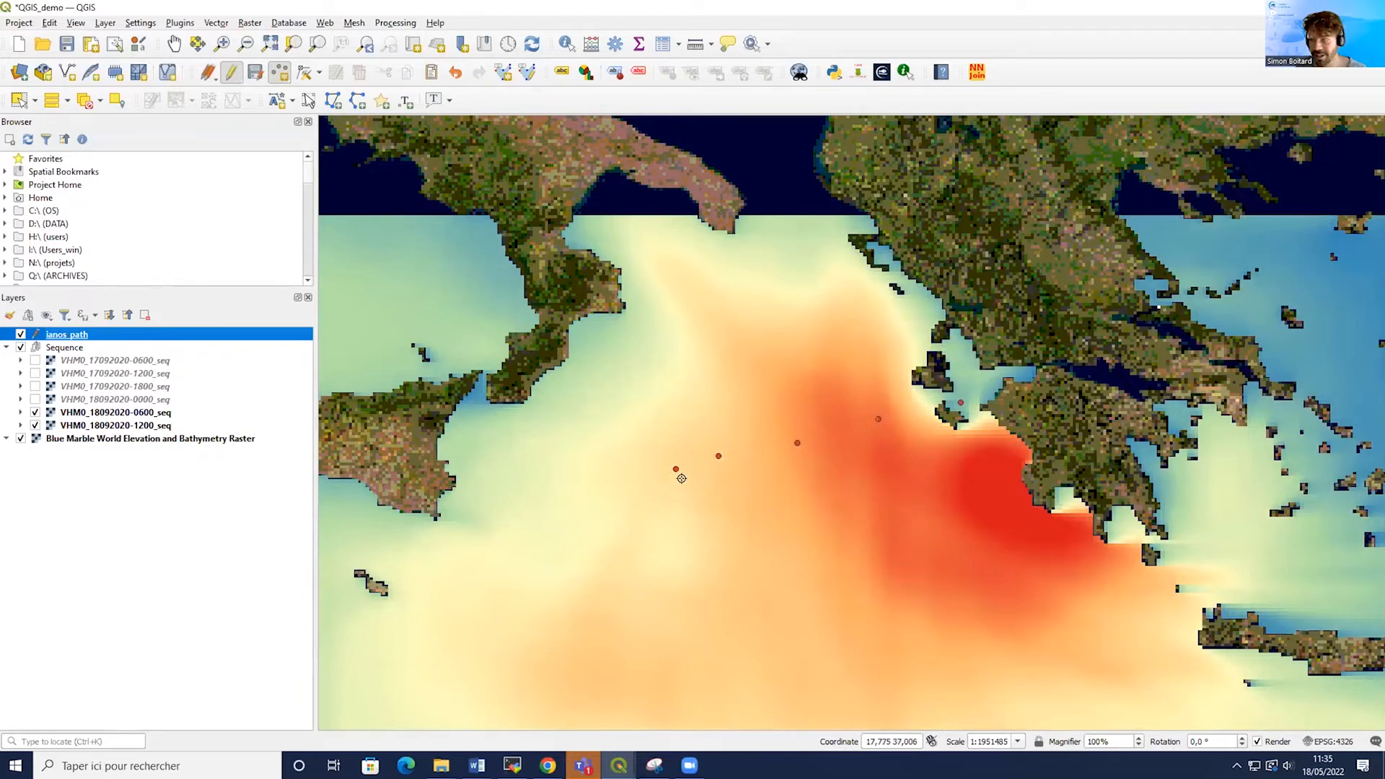
# Stop editing the ianos_path layer and save its changes.
pyautogui.rightClick(76, 337)
pyautogui.click(142, 549)
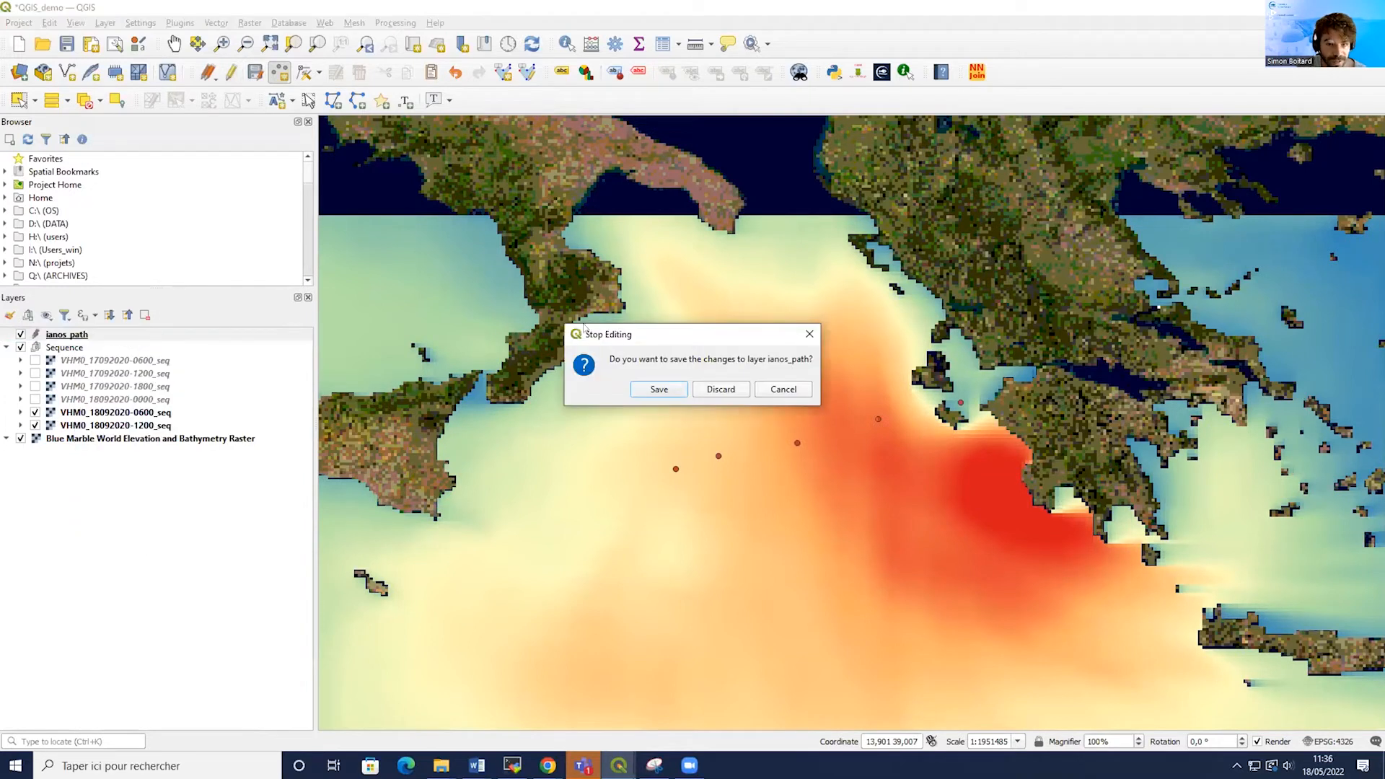
pyautogui.click(652, 391)
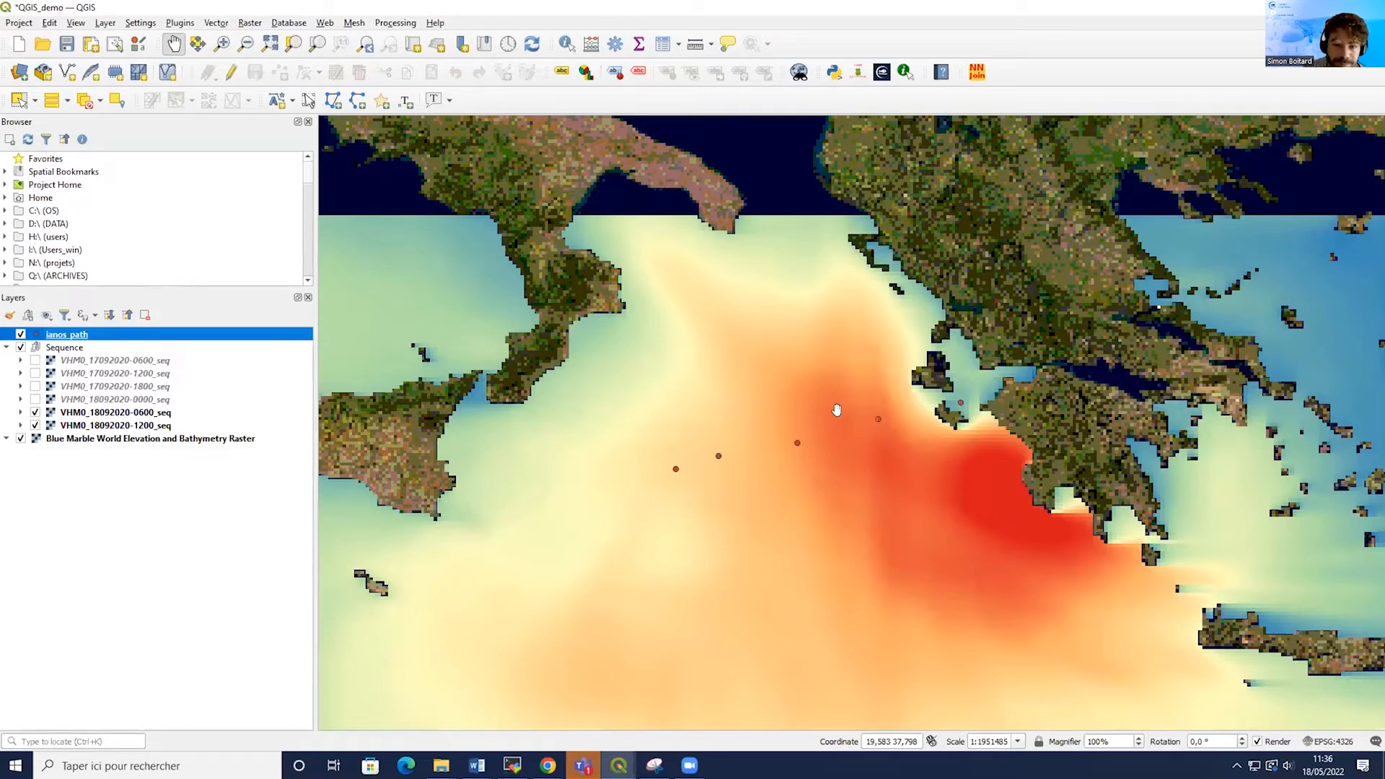
# Turn editing back on for ianos_path, open its attribute table and browse through its point features.
pyautogui.rightClick(60, 336)
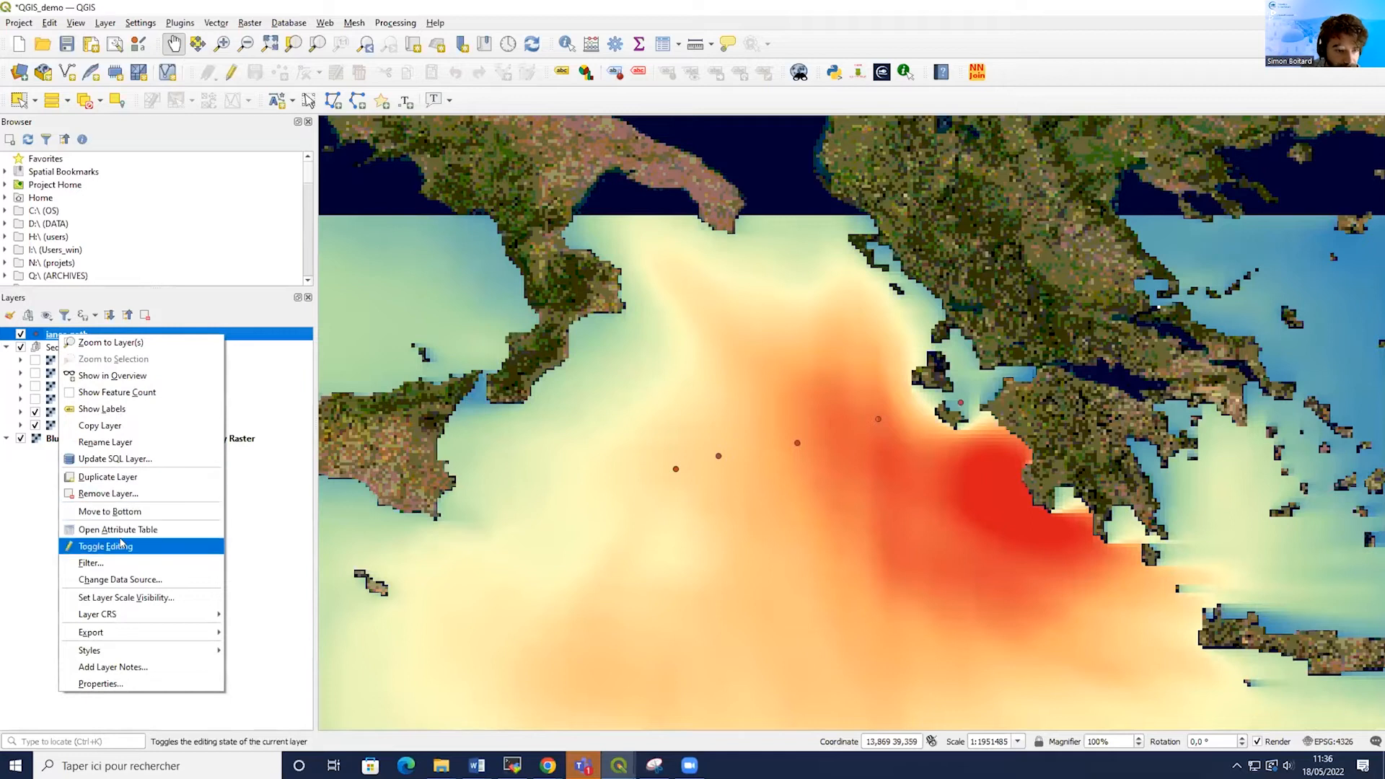
pyautogui.click(108, 545)
pyautogui.rightClick(75, 336)
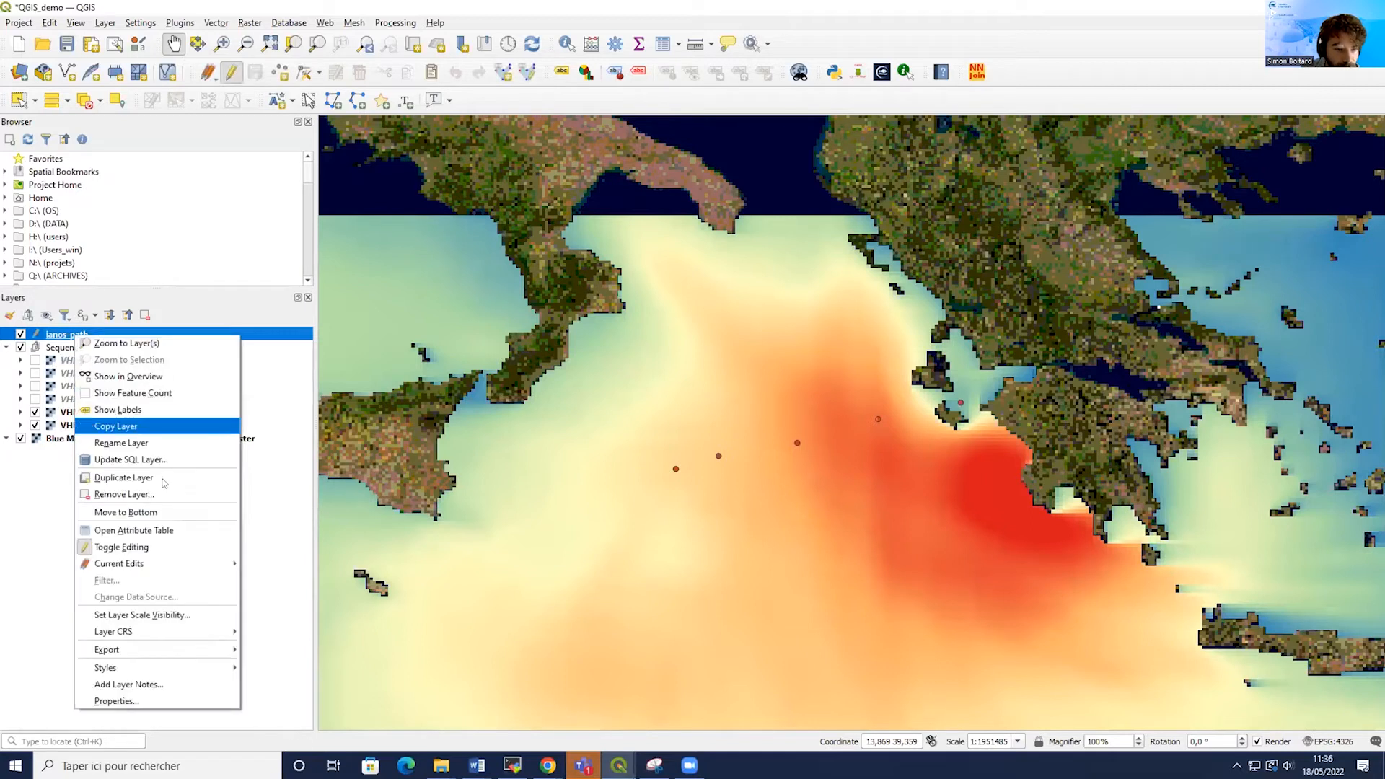
pyautogui.click(166, 530)
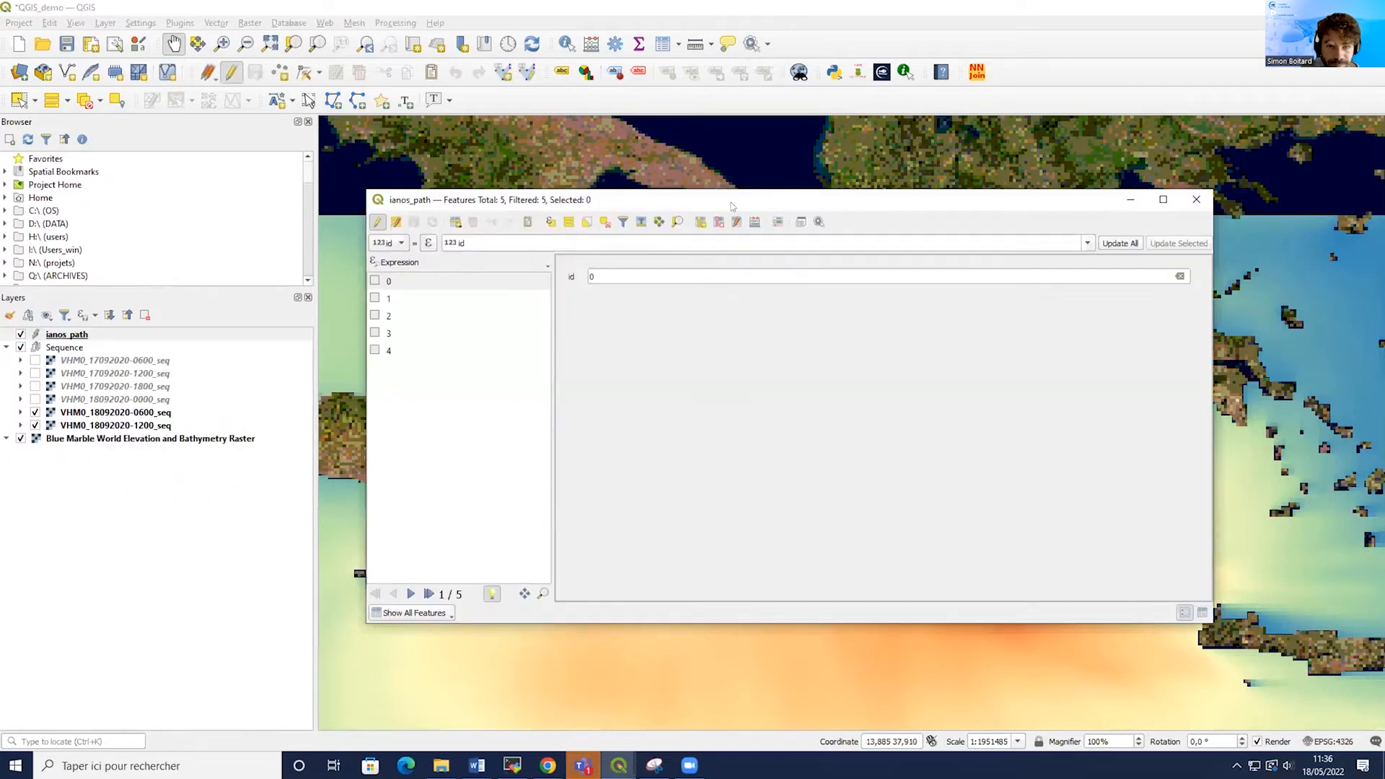
pyautogui.click(376, 283)
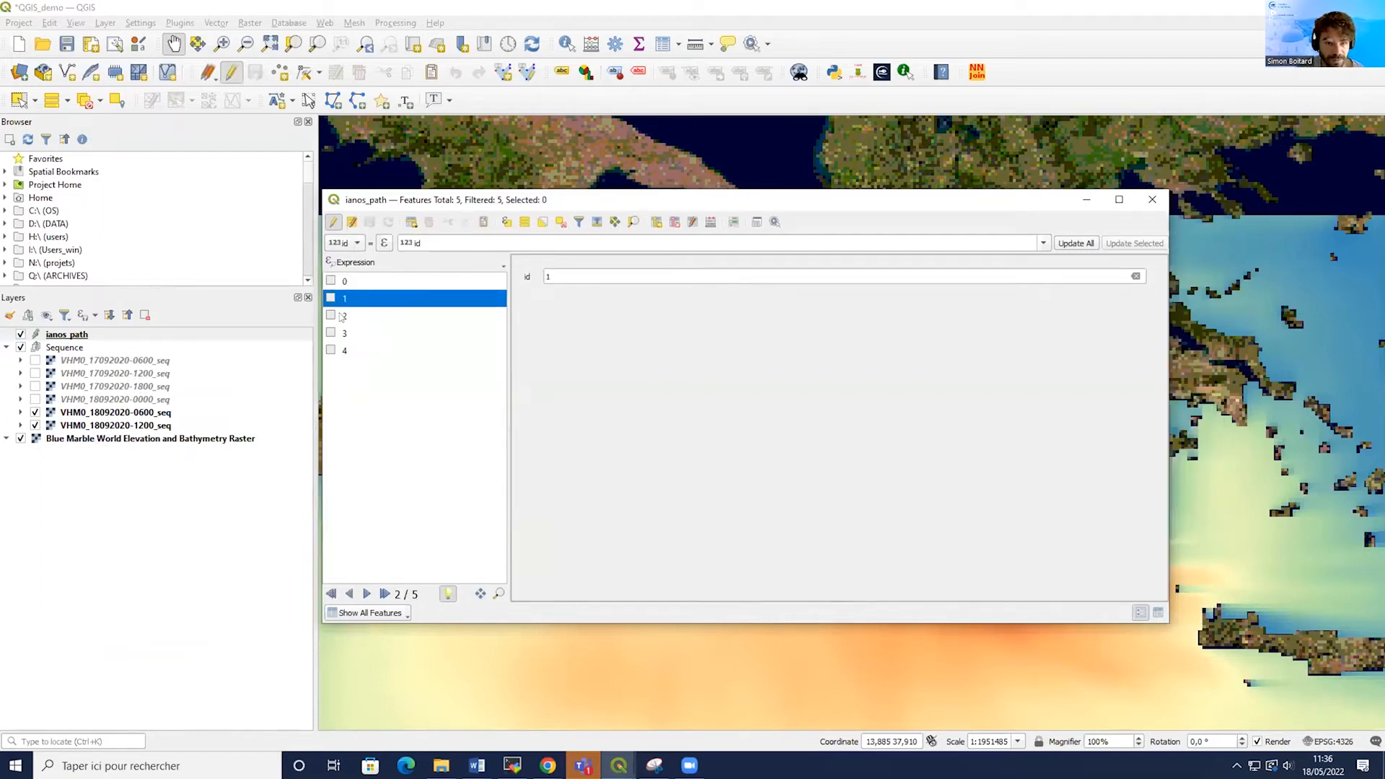
pyautogui.click(343, 316)
pyautogui.click(350, 334)
pyautogui.click(357, 350)
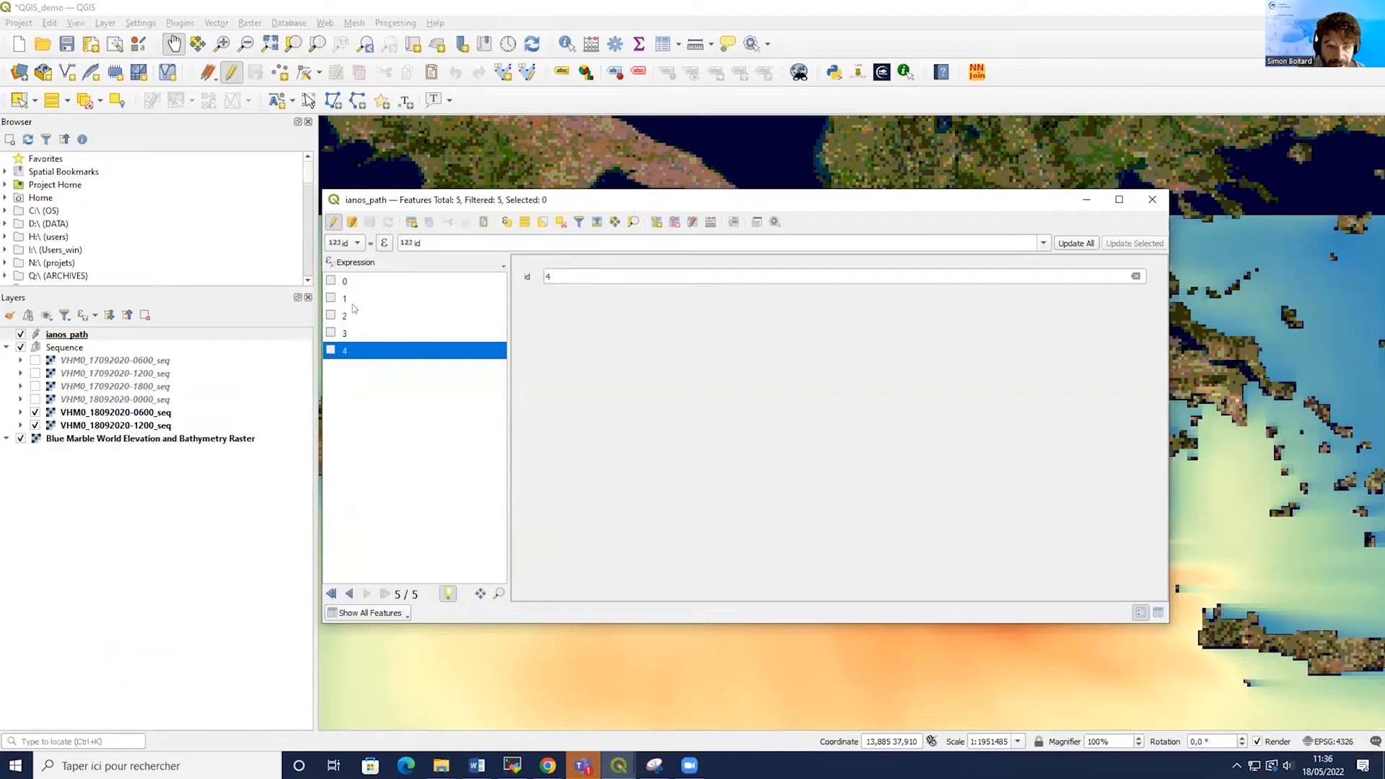
pyautogui.click(351, 282)
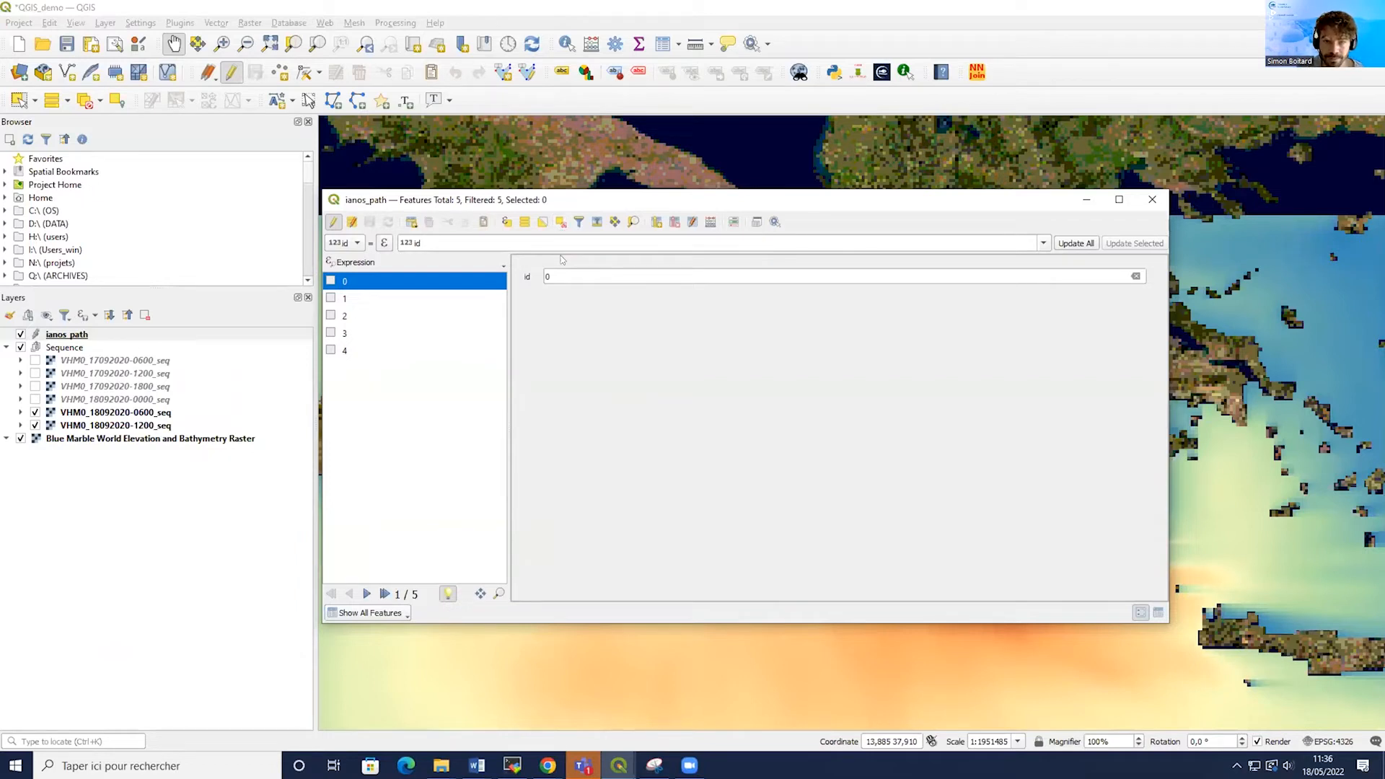
# Add a new text (string) field named Dates with a length of 16.
pyautogui.click(655, 222)
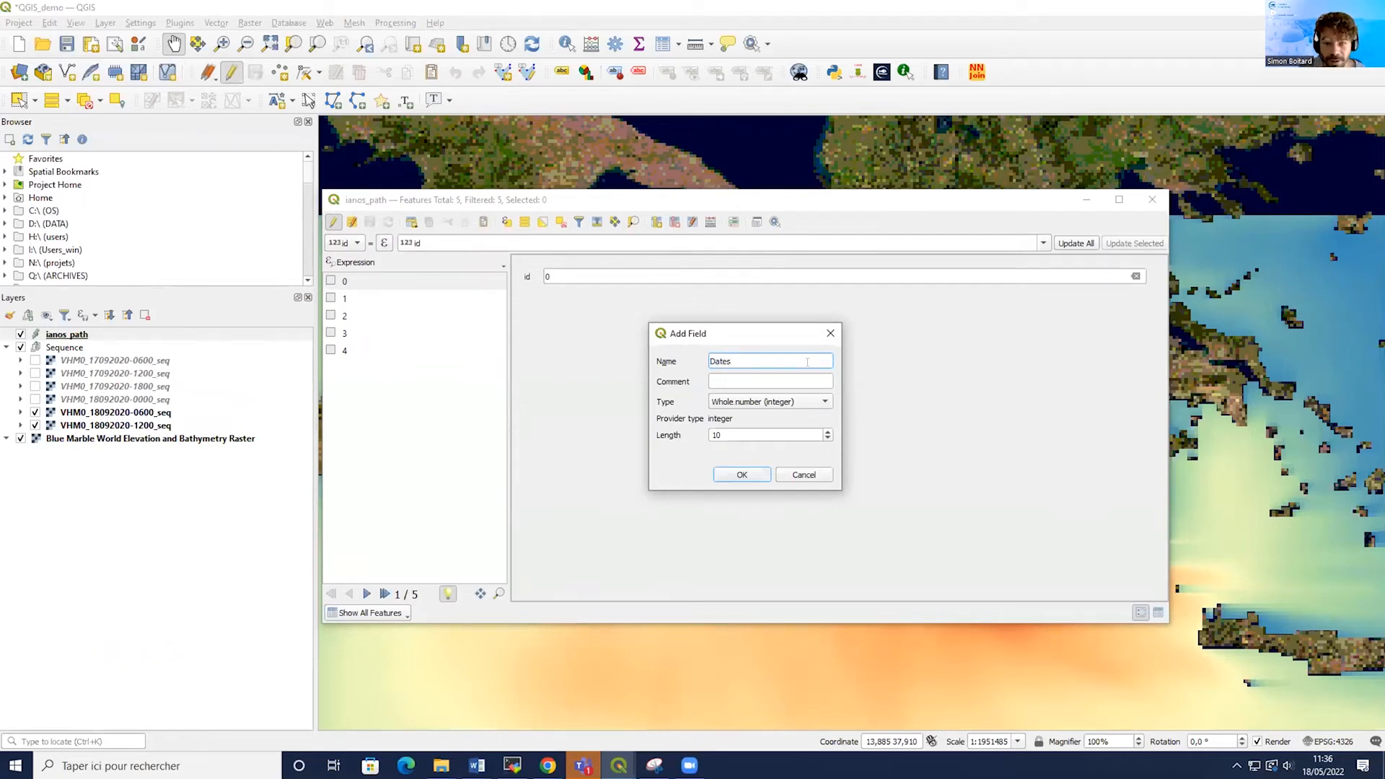
pyautogui.click(752, 401)
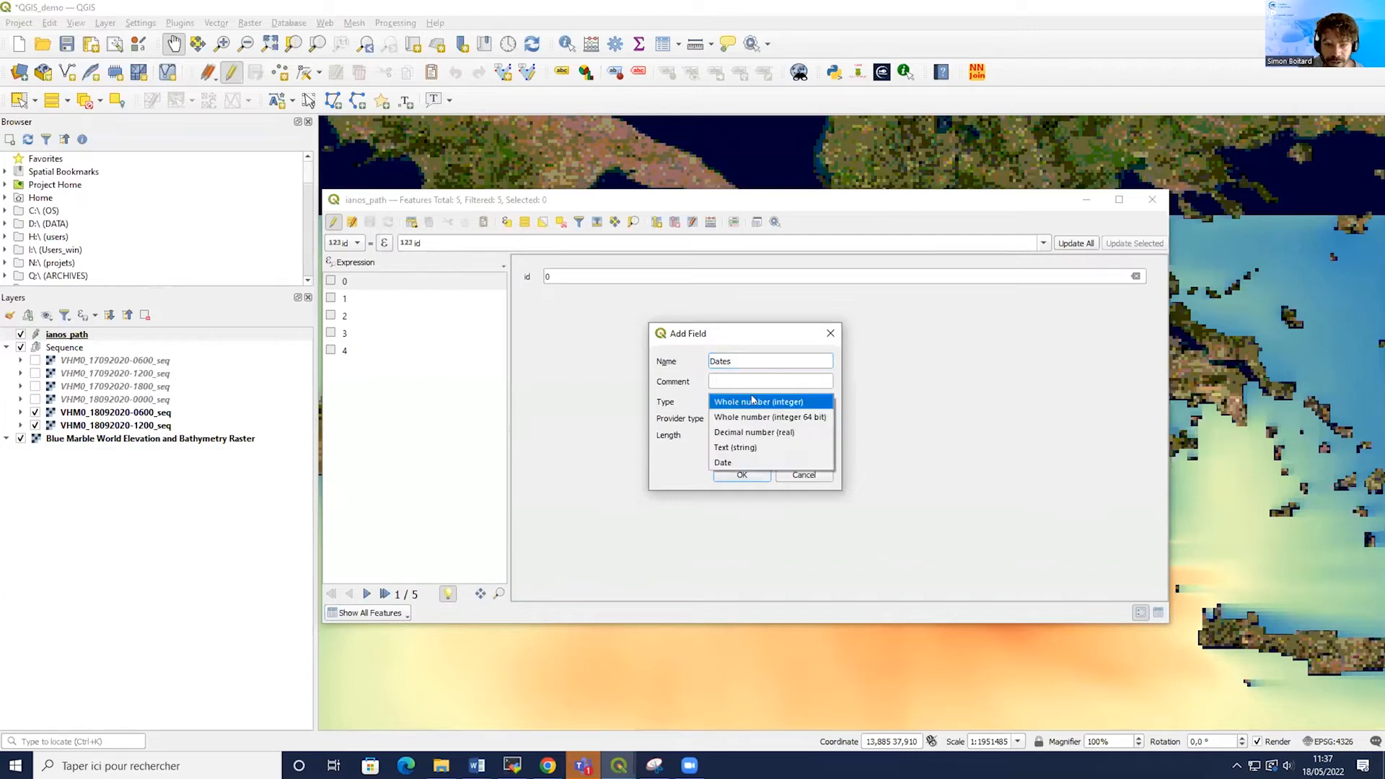
pyautogui.click(762, 448)
pyautogui.click(753, 404)
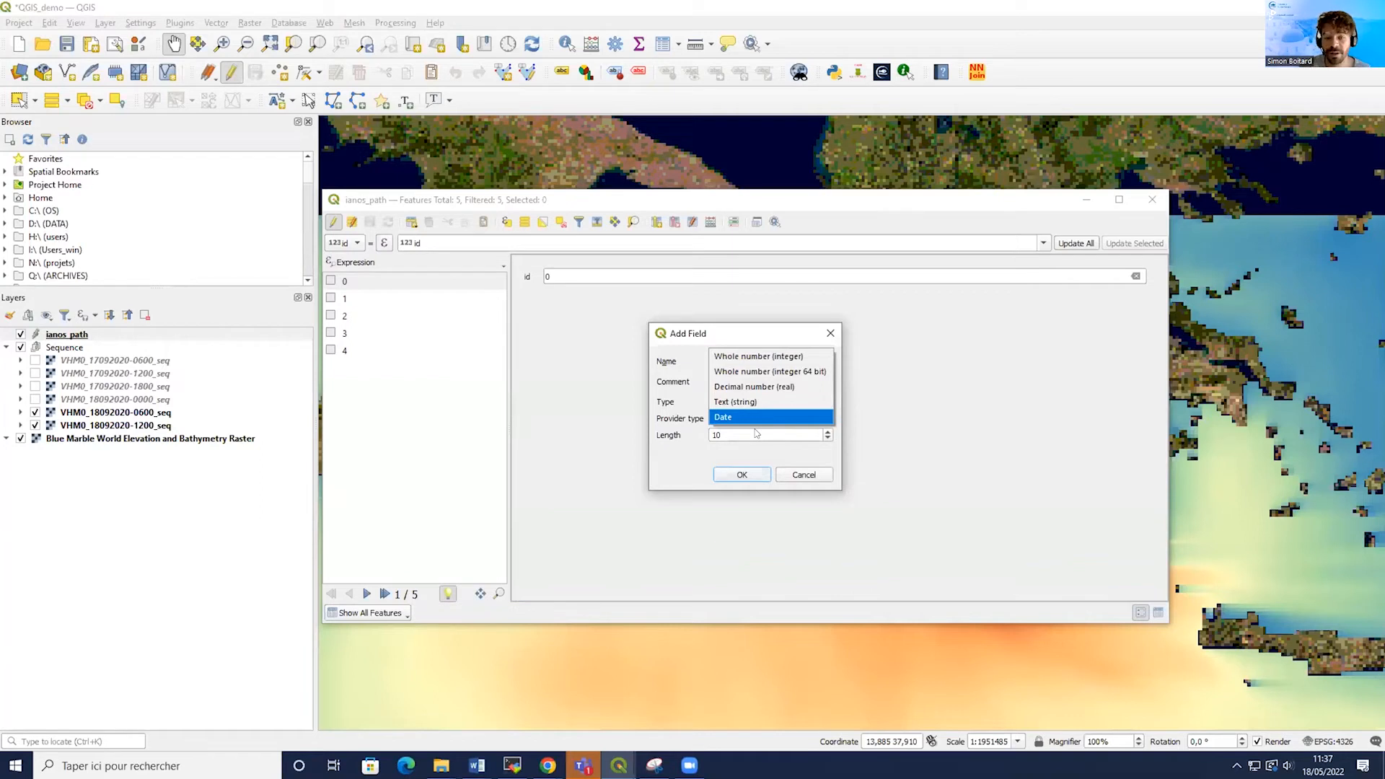
pyautogui.click(748, 402)
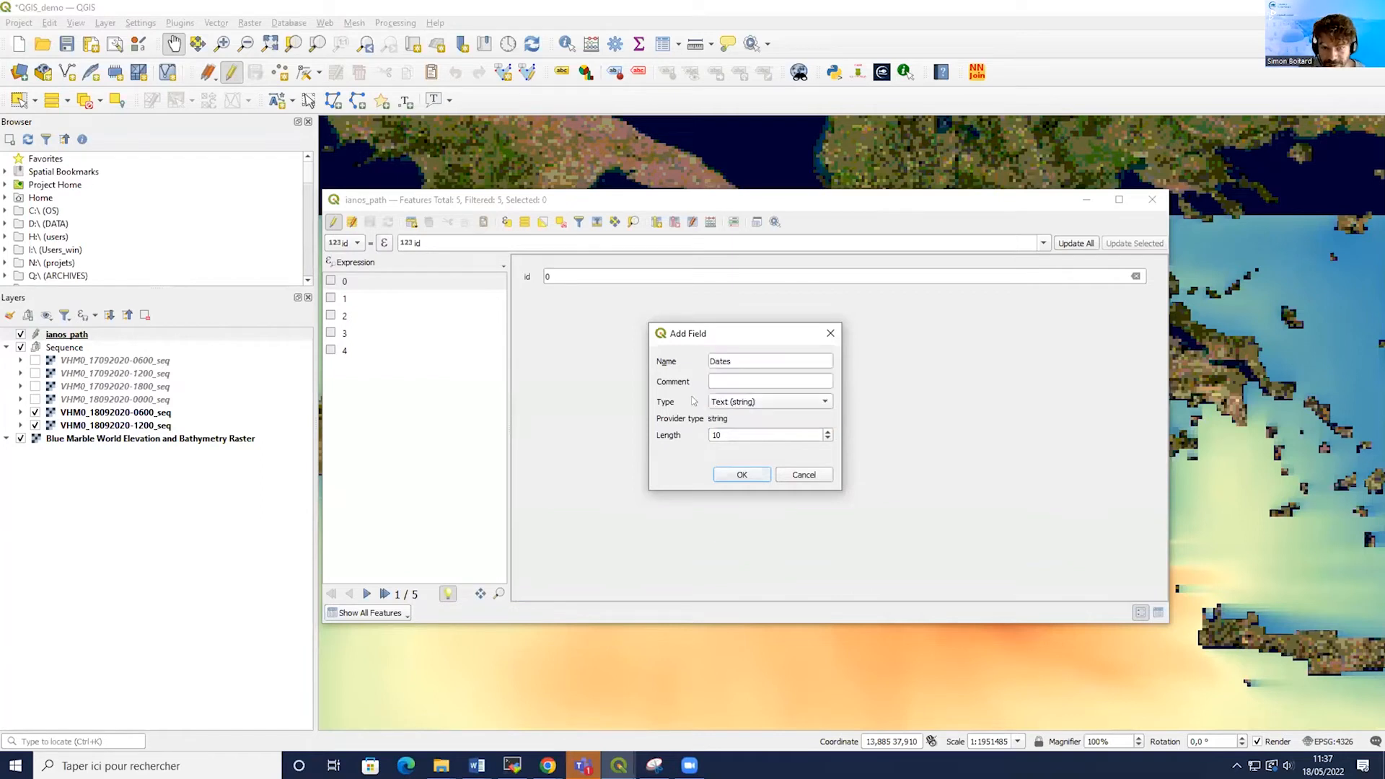
pyautogui.doubleClick(802, 435)
pyautogui.write('1')
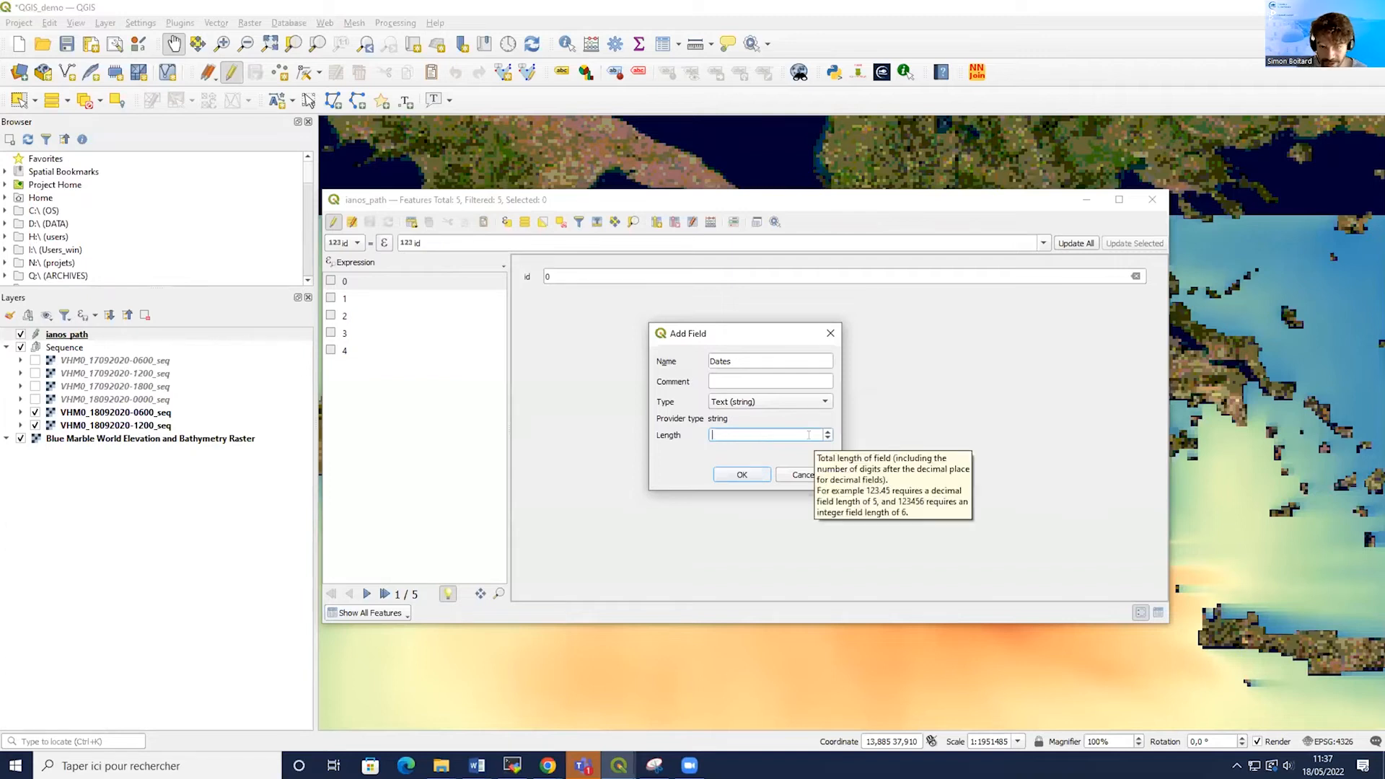
pyautogui.write('6')
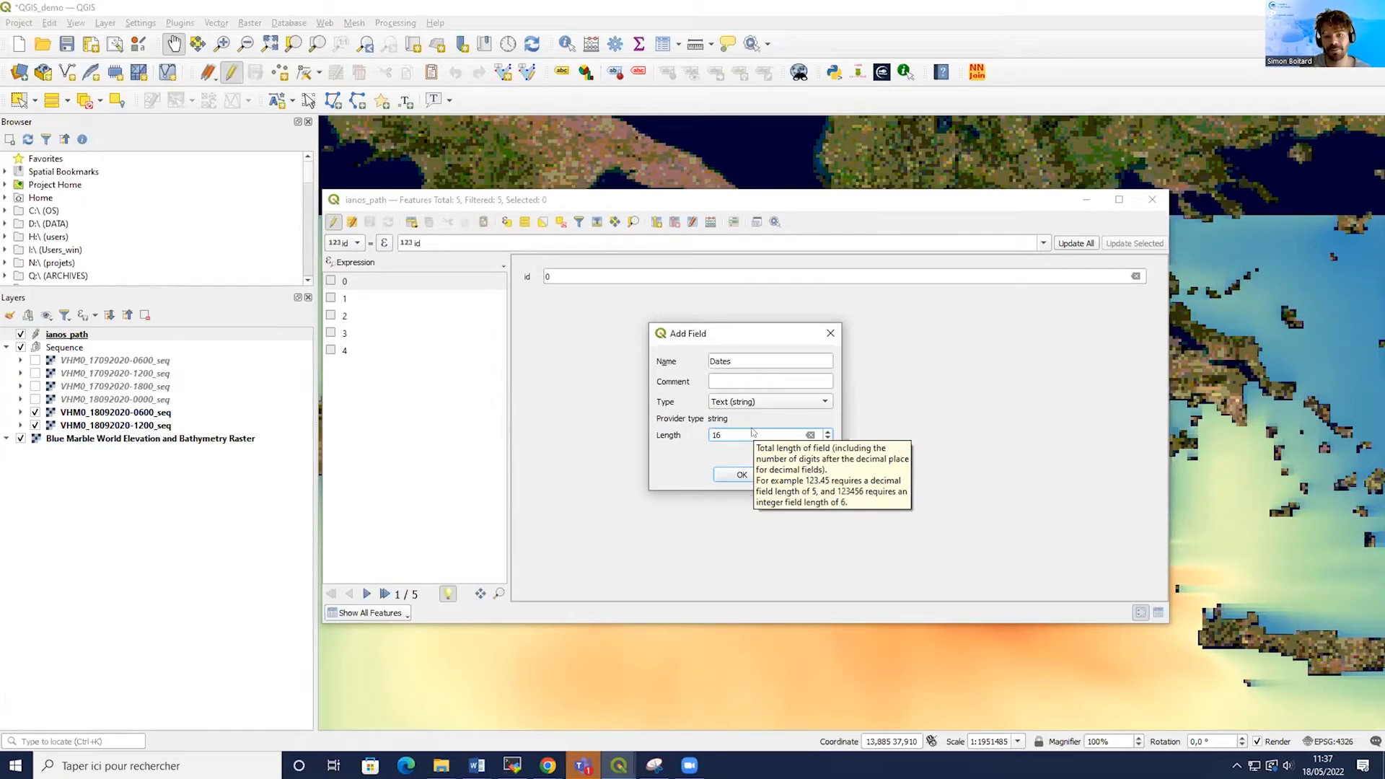
pyautogui.click(743, 475)
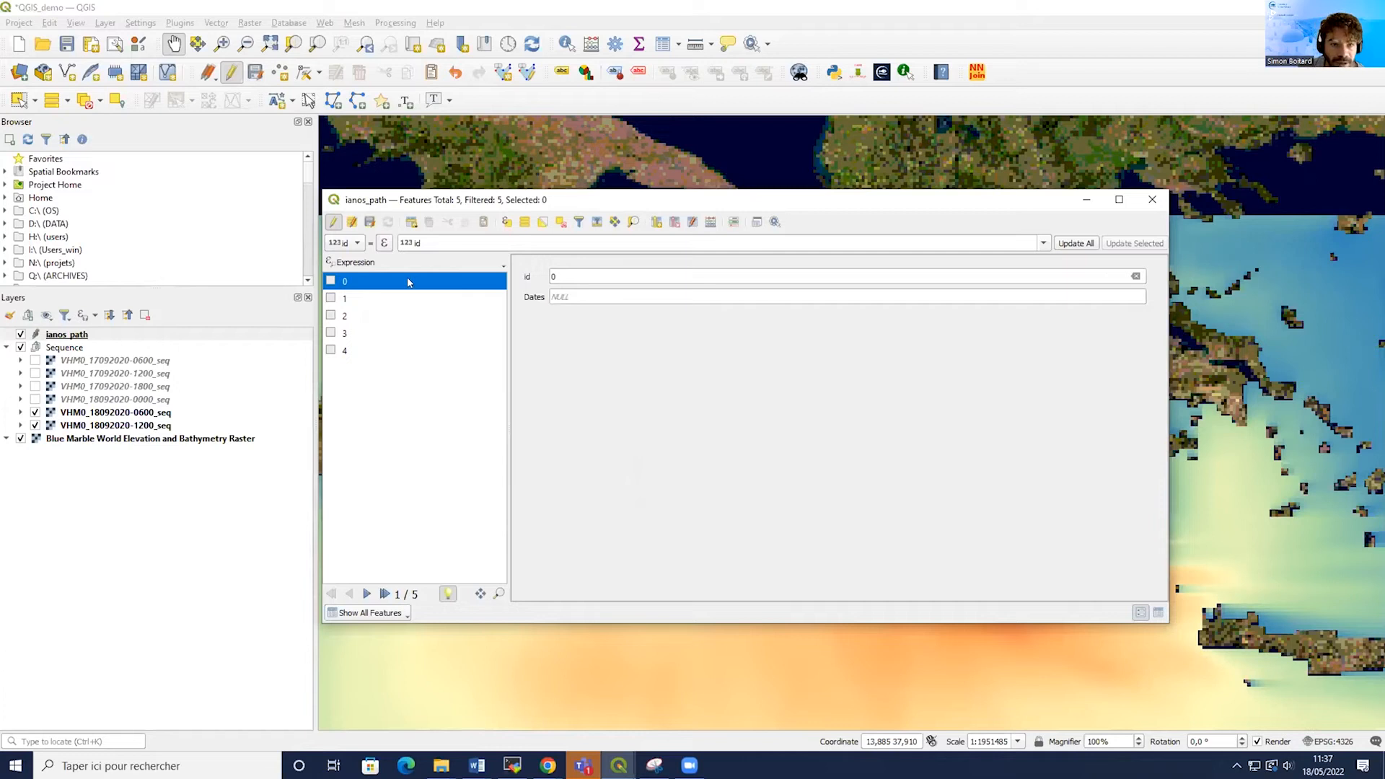
# Choose the Dates field as the field to update and clear the existing expression.
pyautogui.click(360, 243)
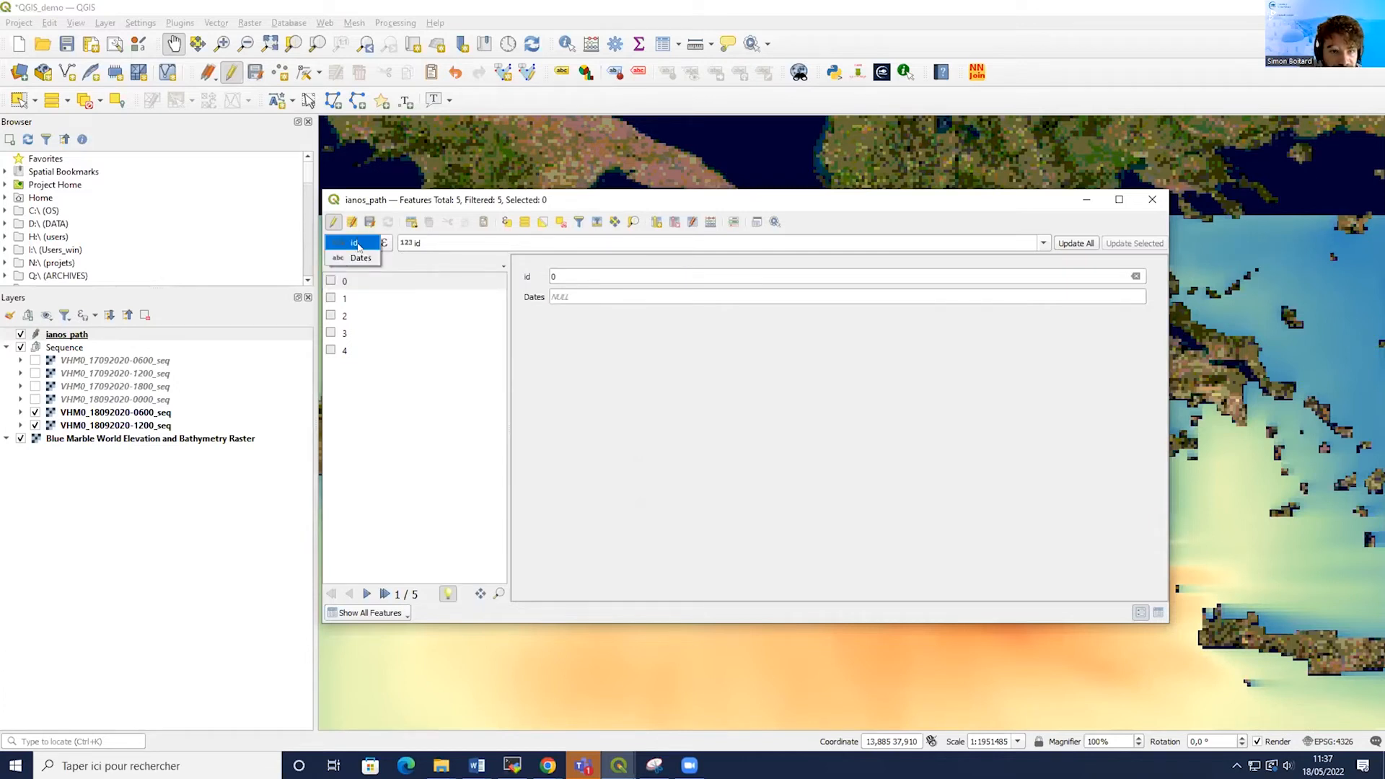
pyautogui.click(352, 259)
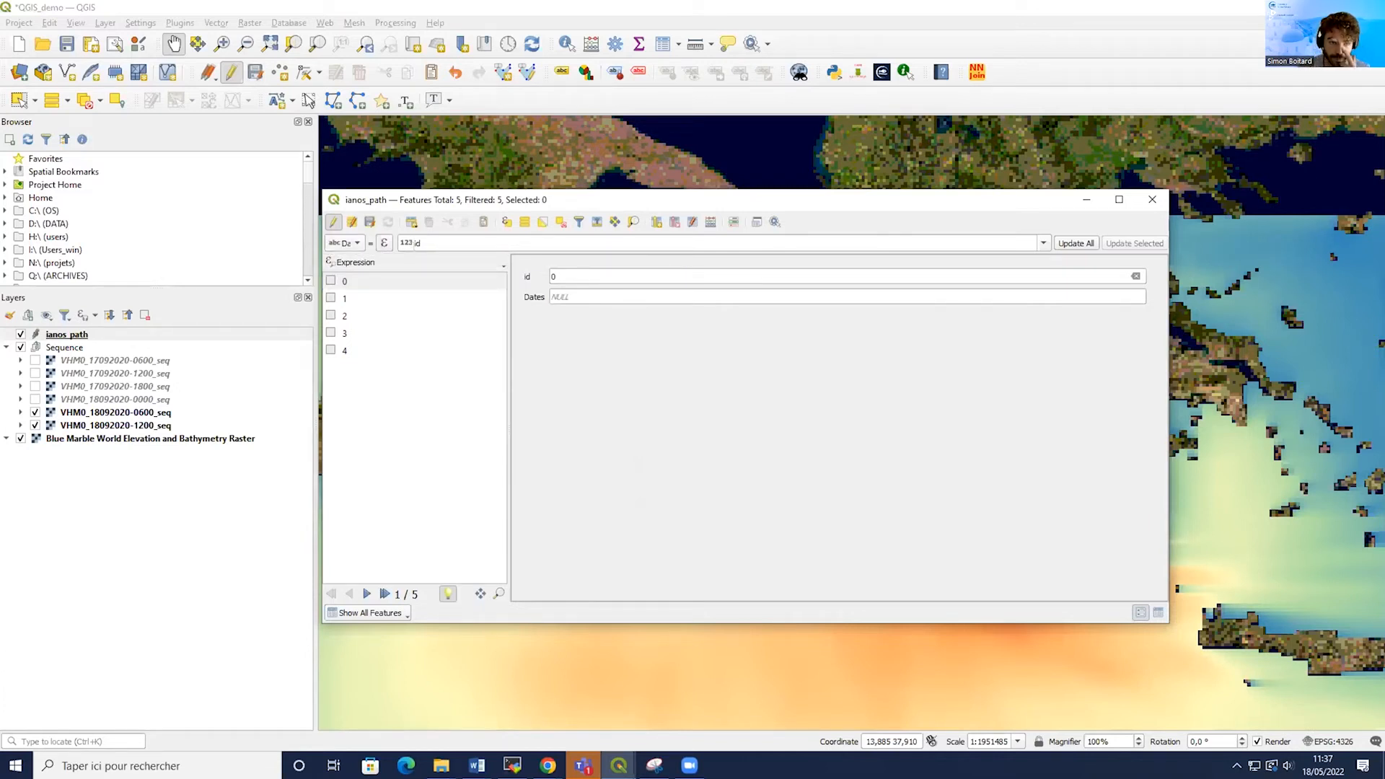
pyautogui.click(426, 243)
pyautogui.press('BackSpace')
pyautogui.press('BackSpace')
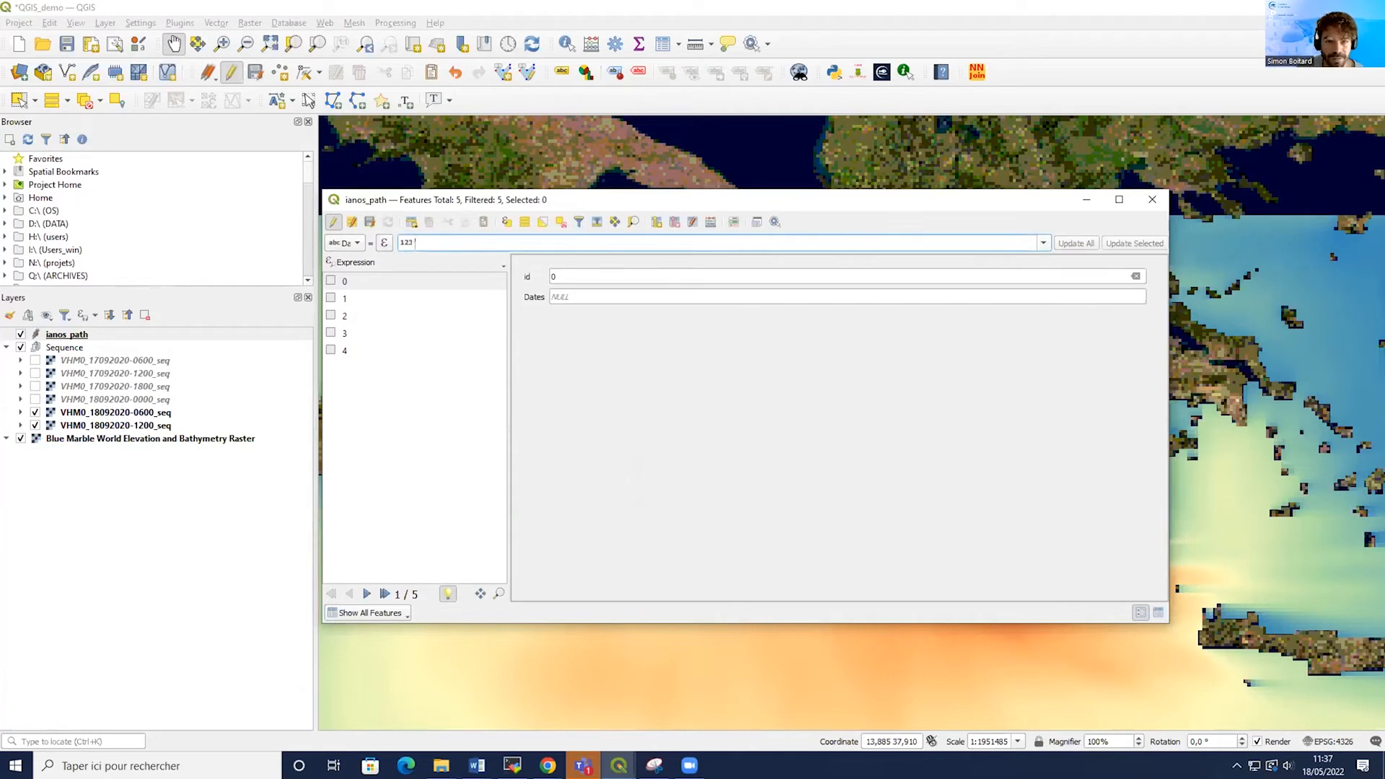
# In the expression dialog, paste and correct the expression make_datetime(2020,09,17,06,0,0)+make_interval(hours:="id"*6).
pyautogui.click(385, 243)
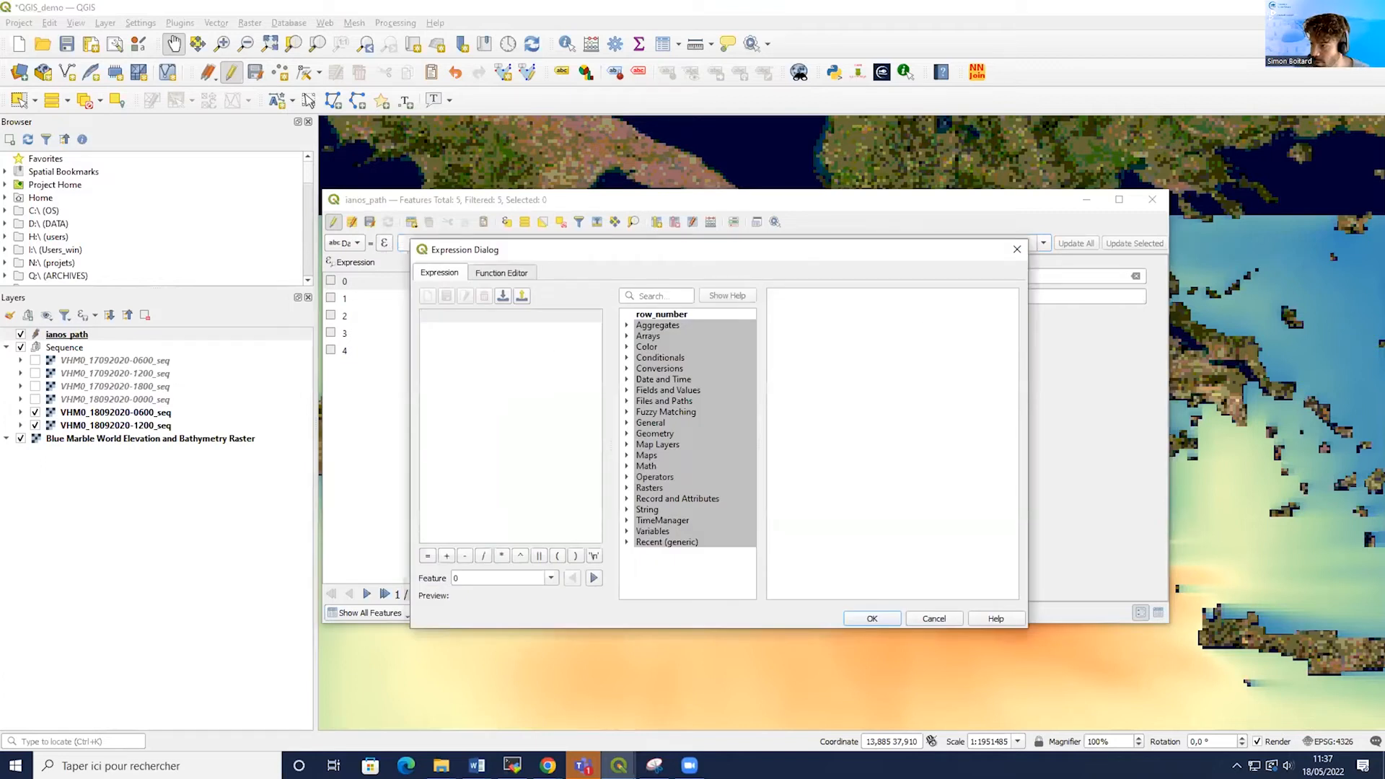
pyautogui.hotkey('alt', 'Tab')
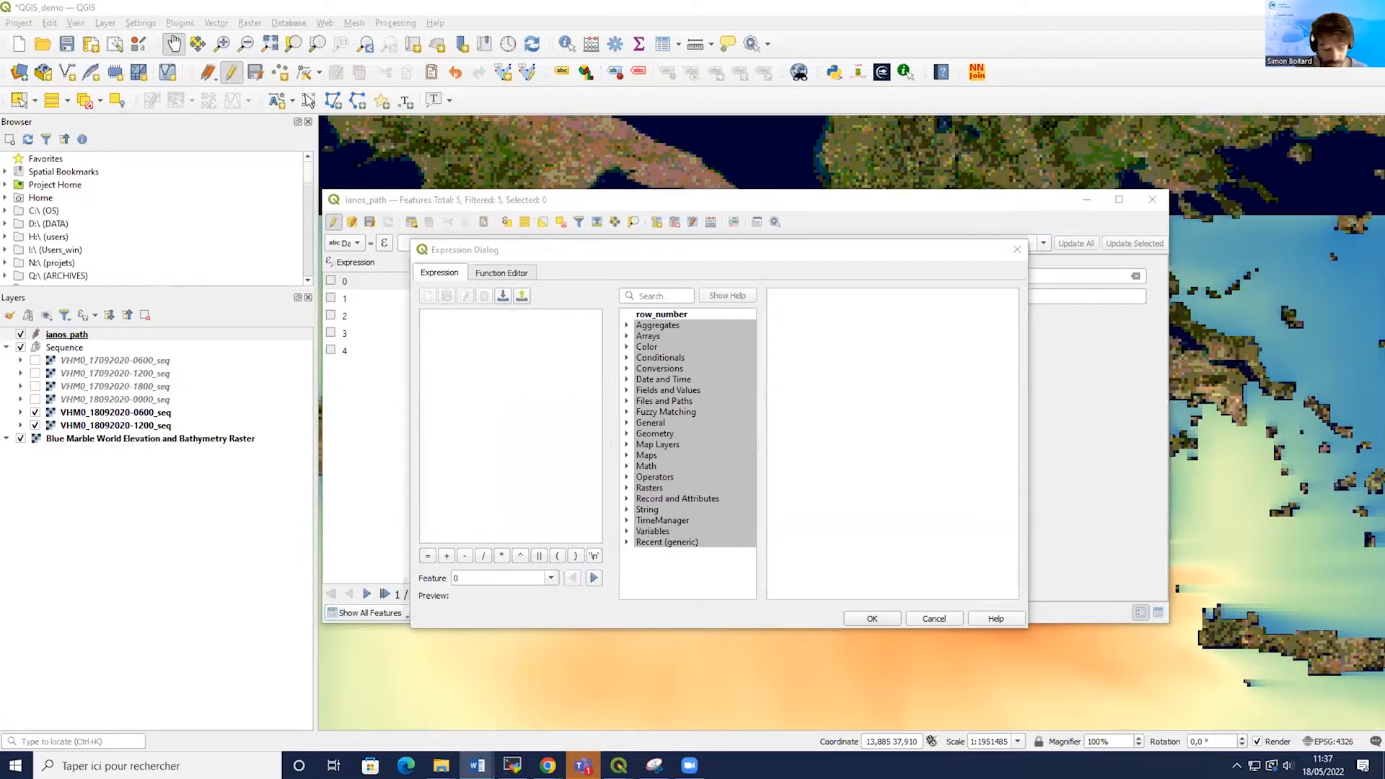
pyautogui.click(480, 339)
pyautogui.write('o\tmake_datetime(2020,09,17,06,0,0)+make_interval(hours:="id"*6)')
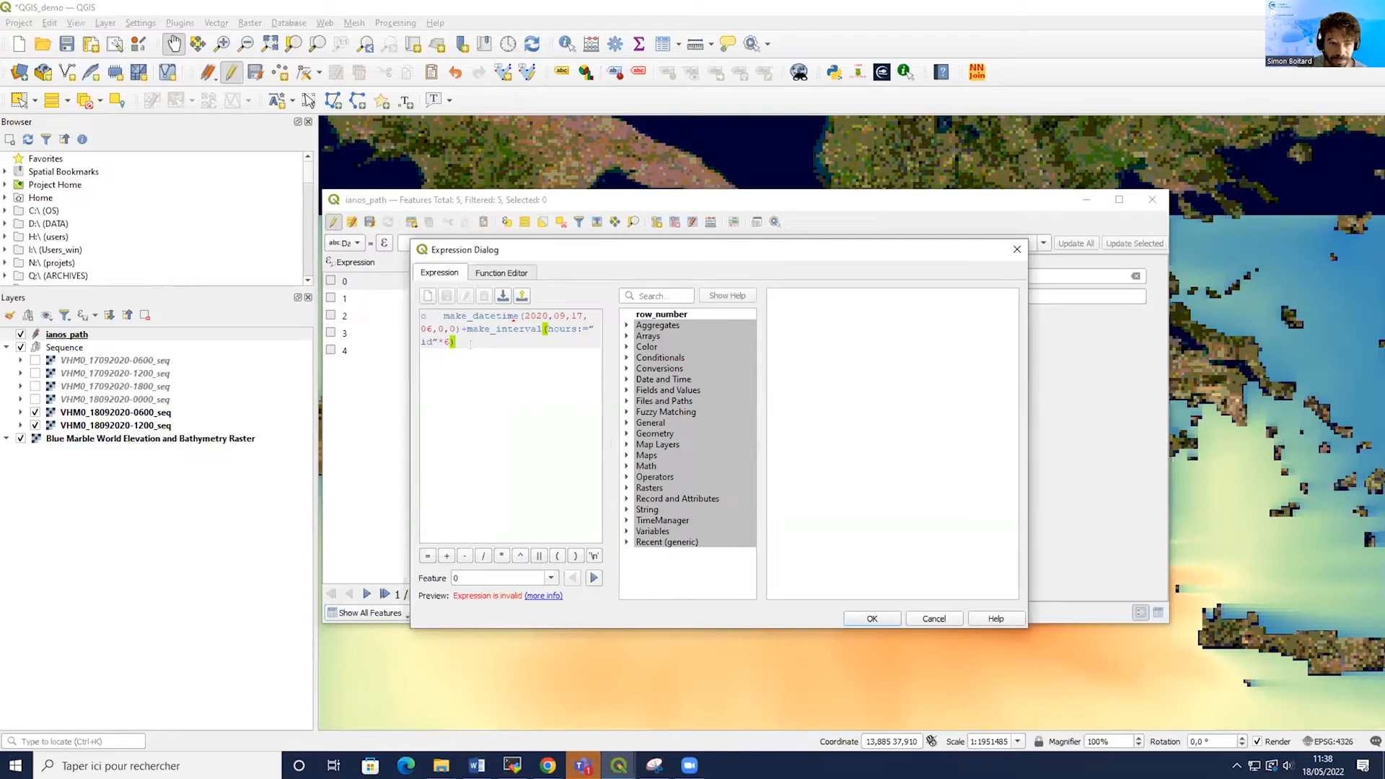
pyautogui.moveTo(438, 342)
pyautogui.click(447, 314)
pyautogui.press('BackSpace')
pyautogui.press('BackSpace')
pyautogui.moveTo(447, 314)
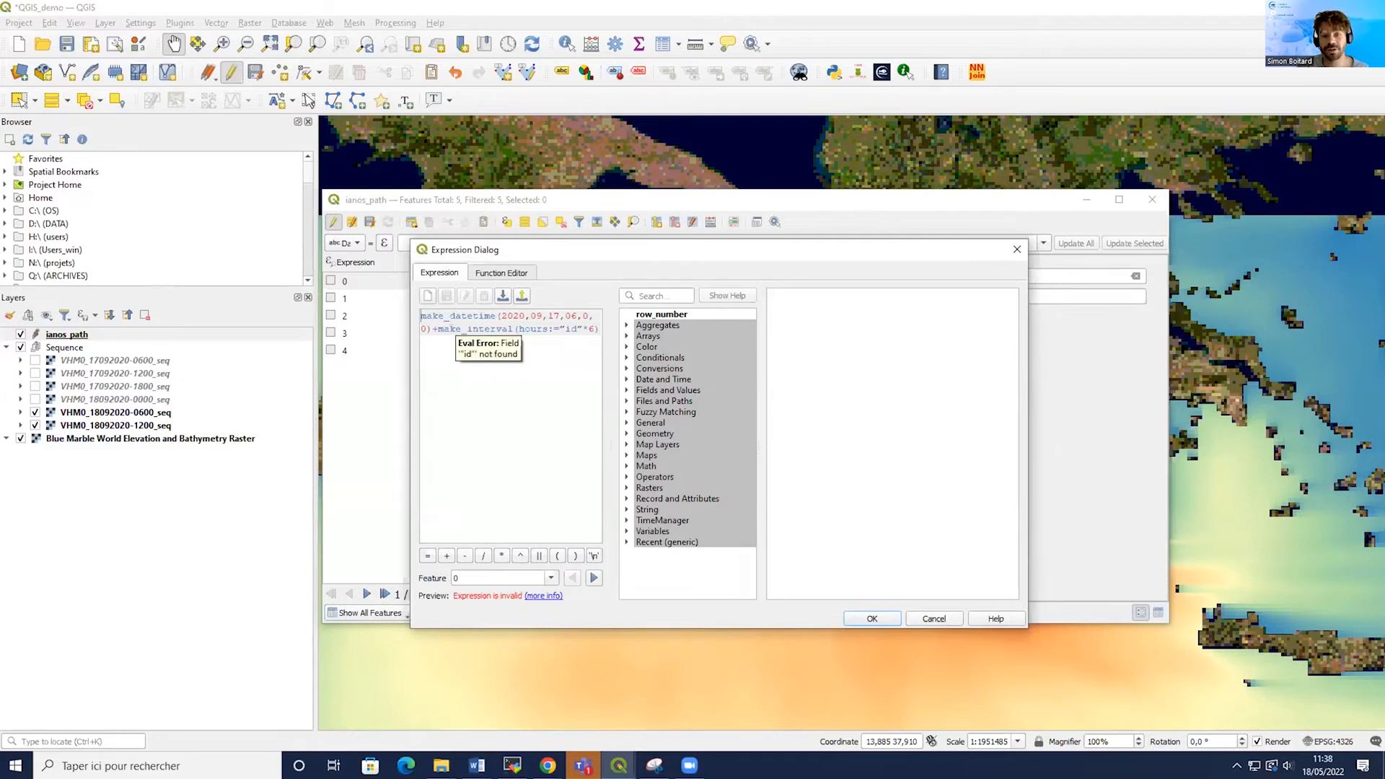
pyautogui.click(565, 329)
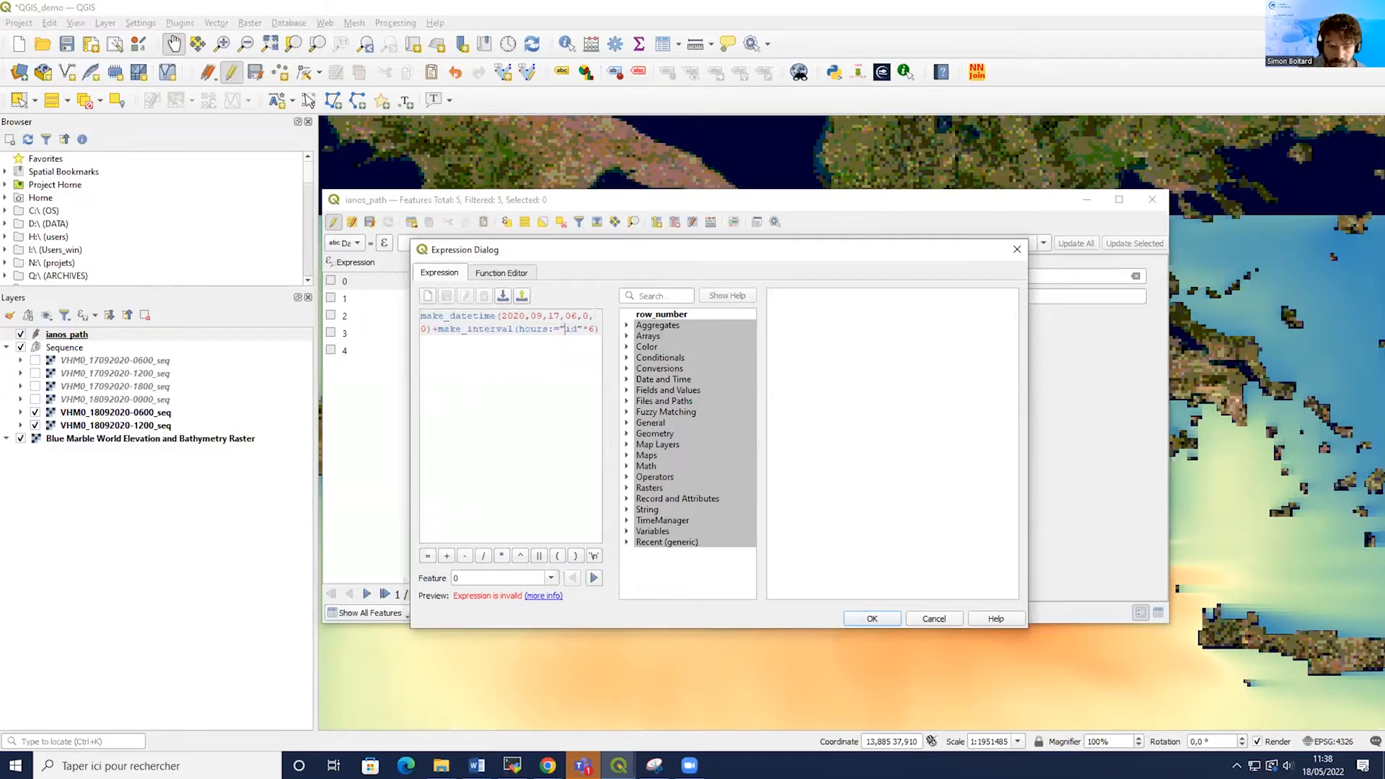
pyautogui.write("'")
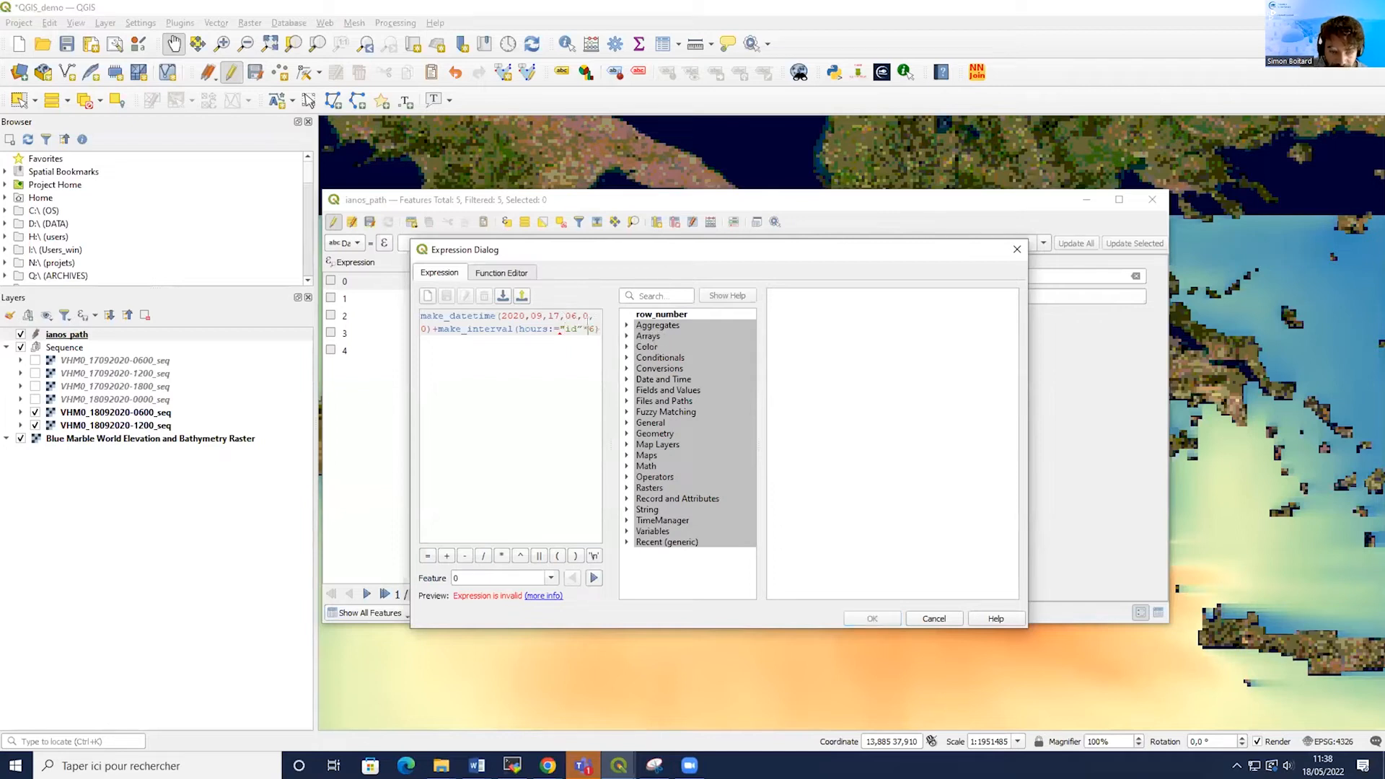
pyautogui.press('BackSpace')
pyautogui.write('*')
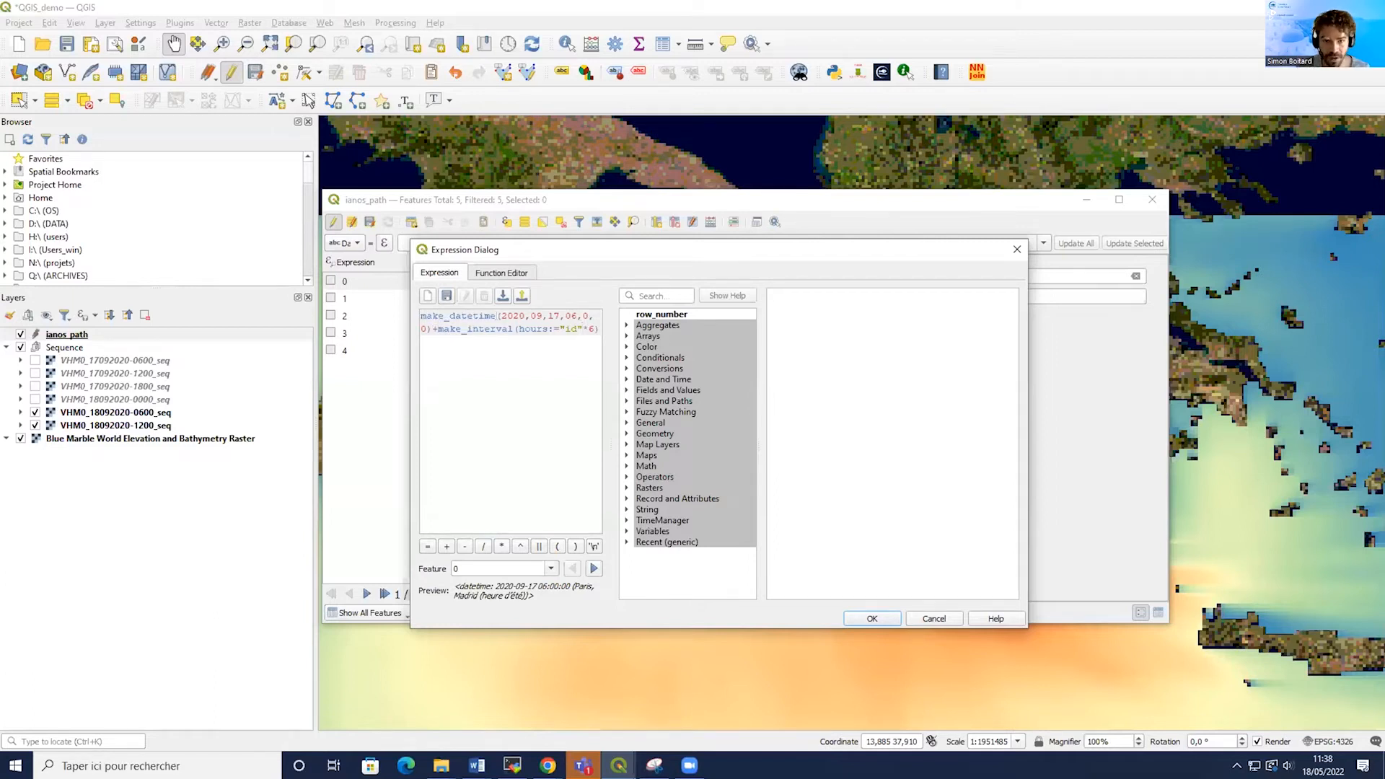
# Examine the parts of the date expression: the start date arguments and the interval term.
pyautogui.moveTo(500, 316); pyautogui.dragTo(587, 316)
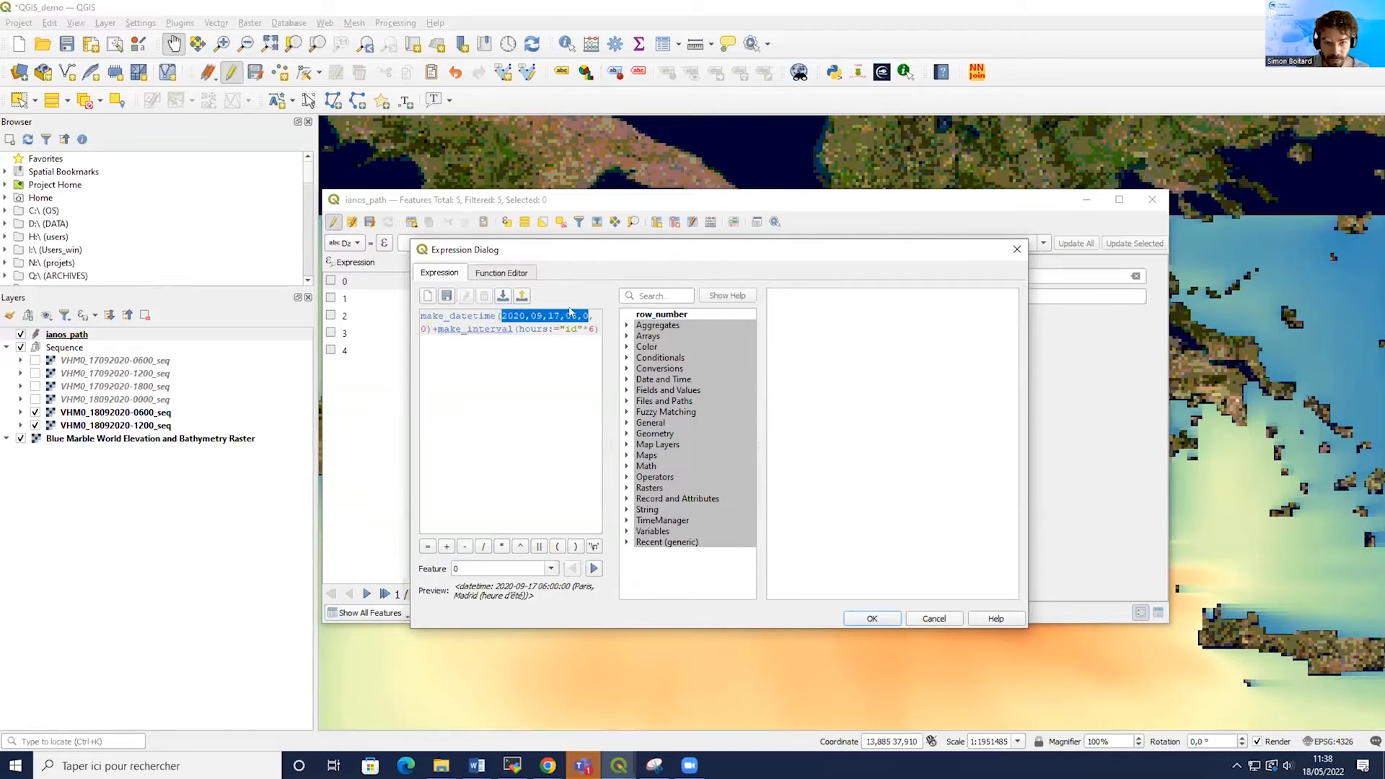
pyautogui.click(541, 316)
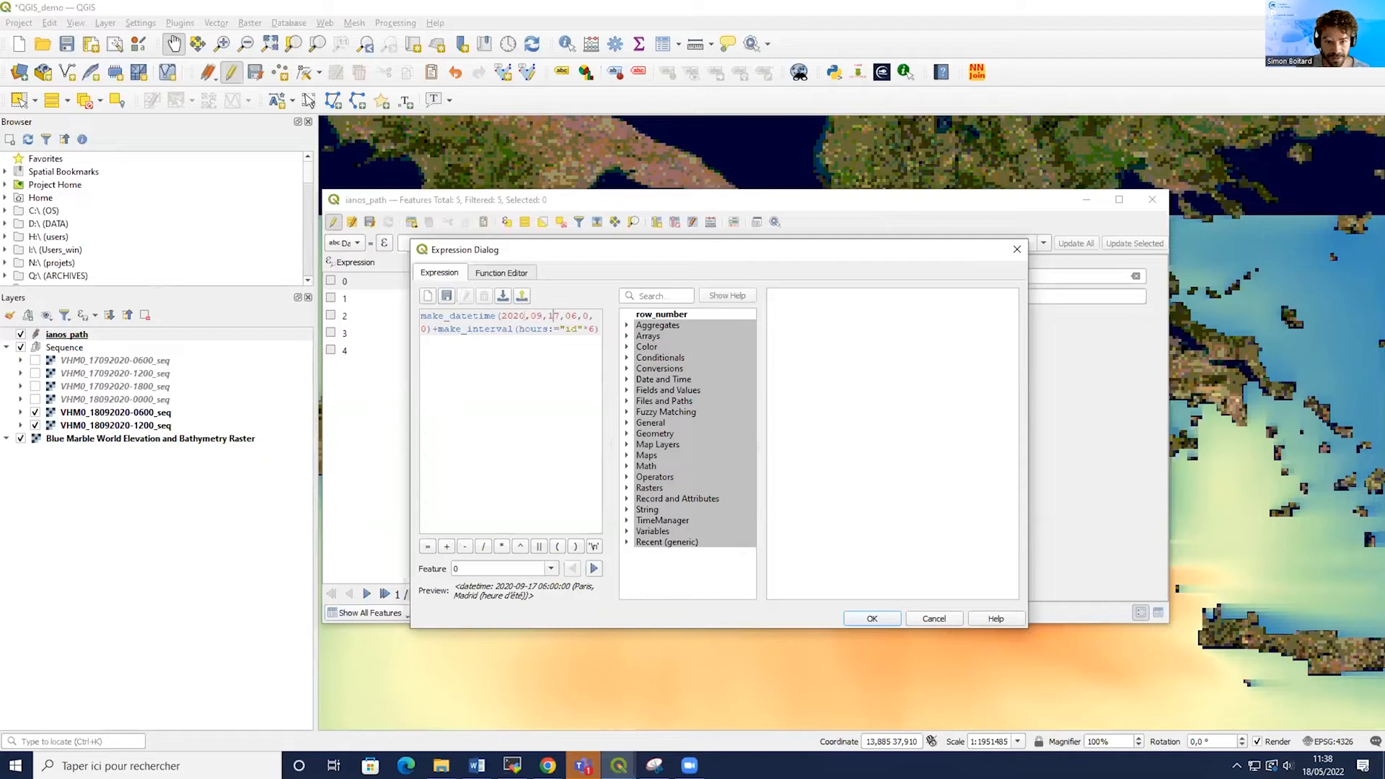
pyautogui.moveTo(565, 316); pyautogui.dragTo(432, 329)
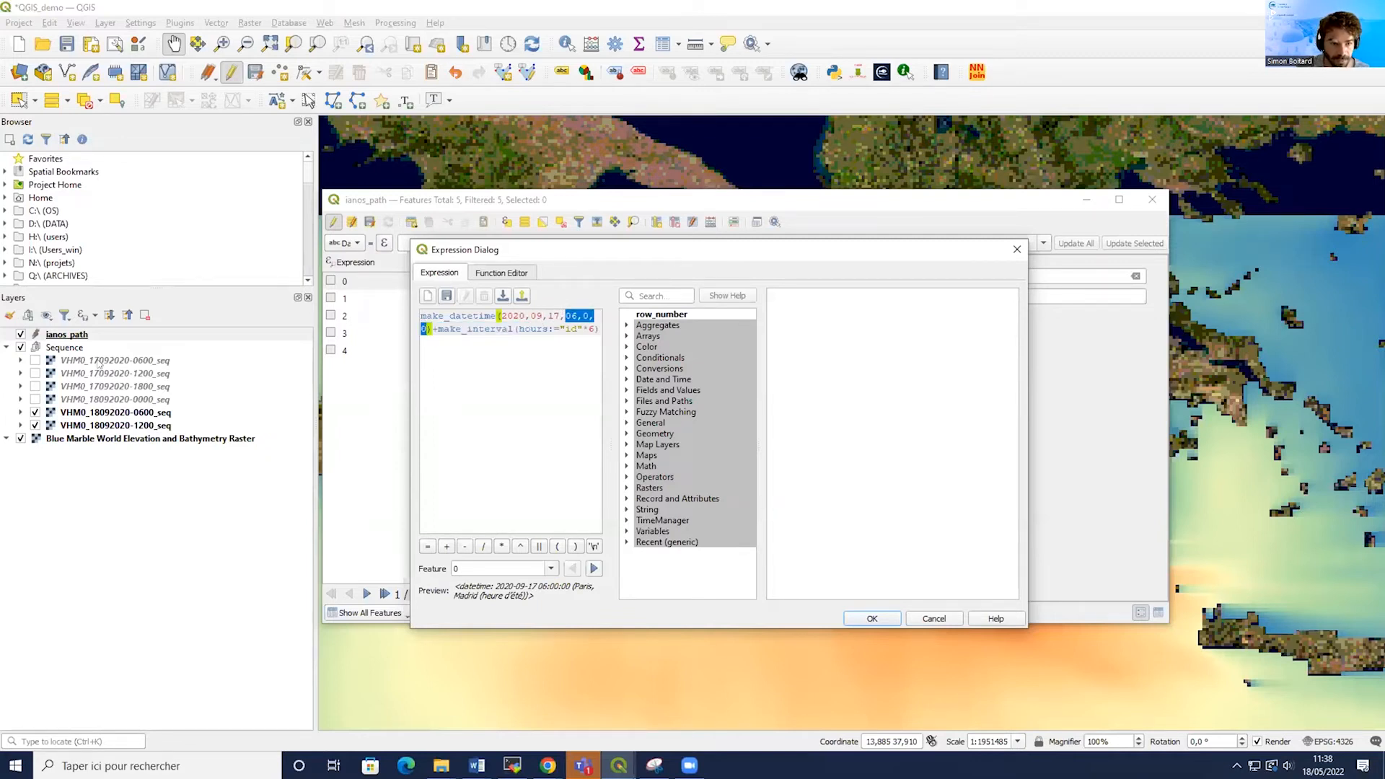
pyautogui.click(448, 333)
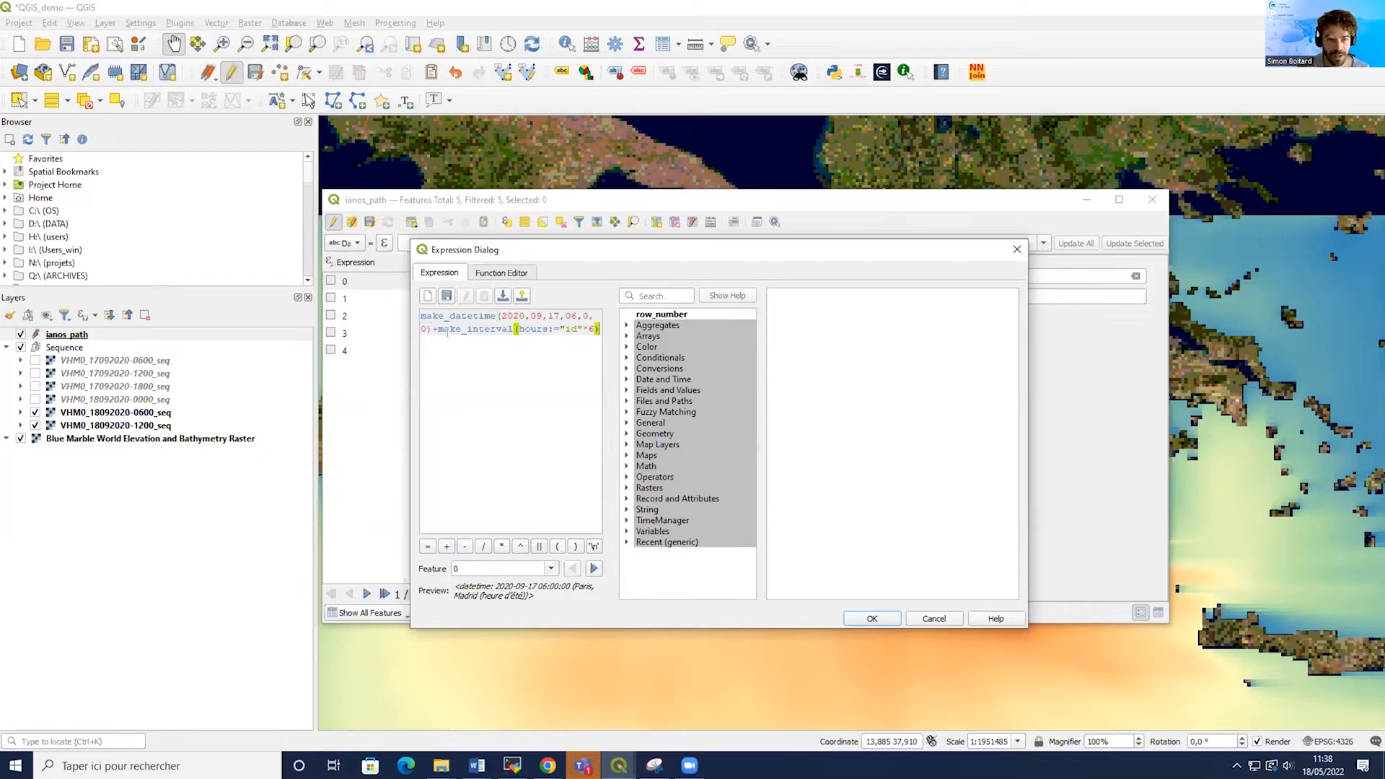
pyautogui.moveTo(436, 329); pyautogui.dragTo(518, 329)
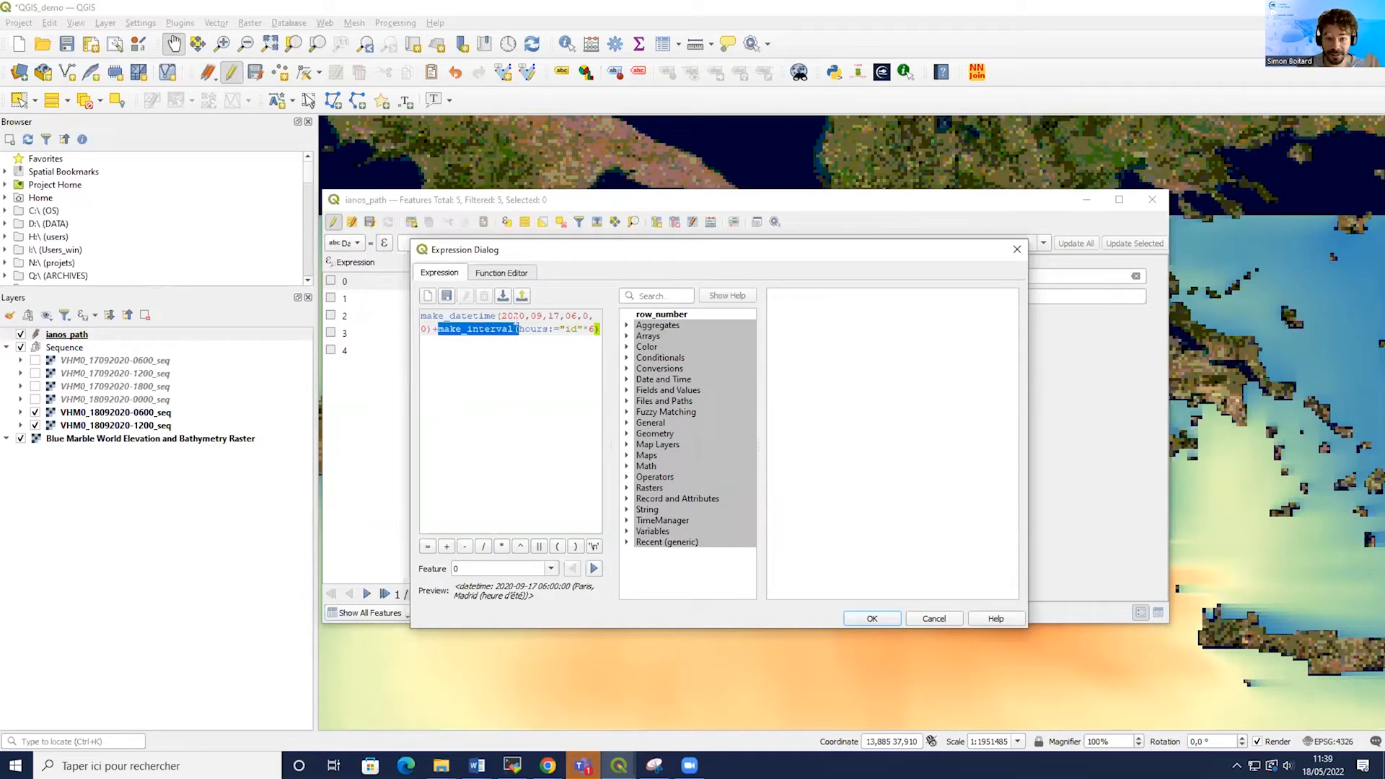
pyautogui.click(553, 355)
pyautogui.moveTo(578, 329); pyautogui.dragTo(564, 329)
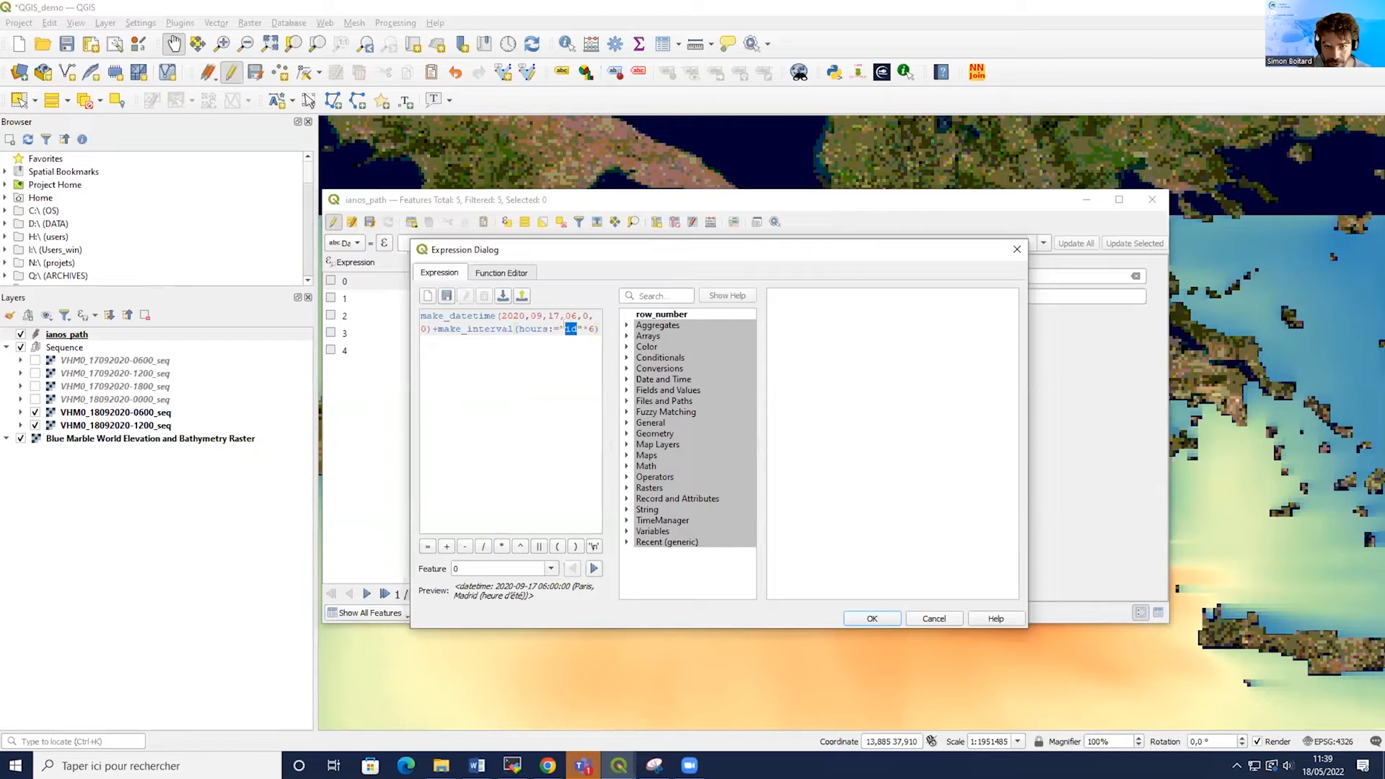
pyautogui.click(572, 329)
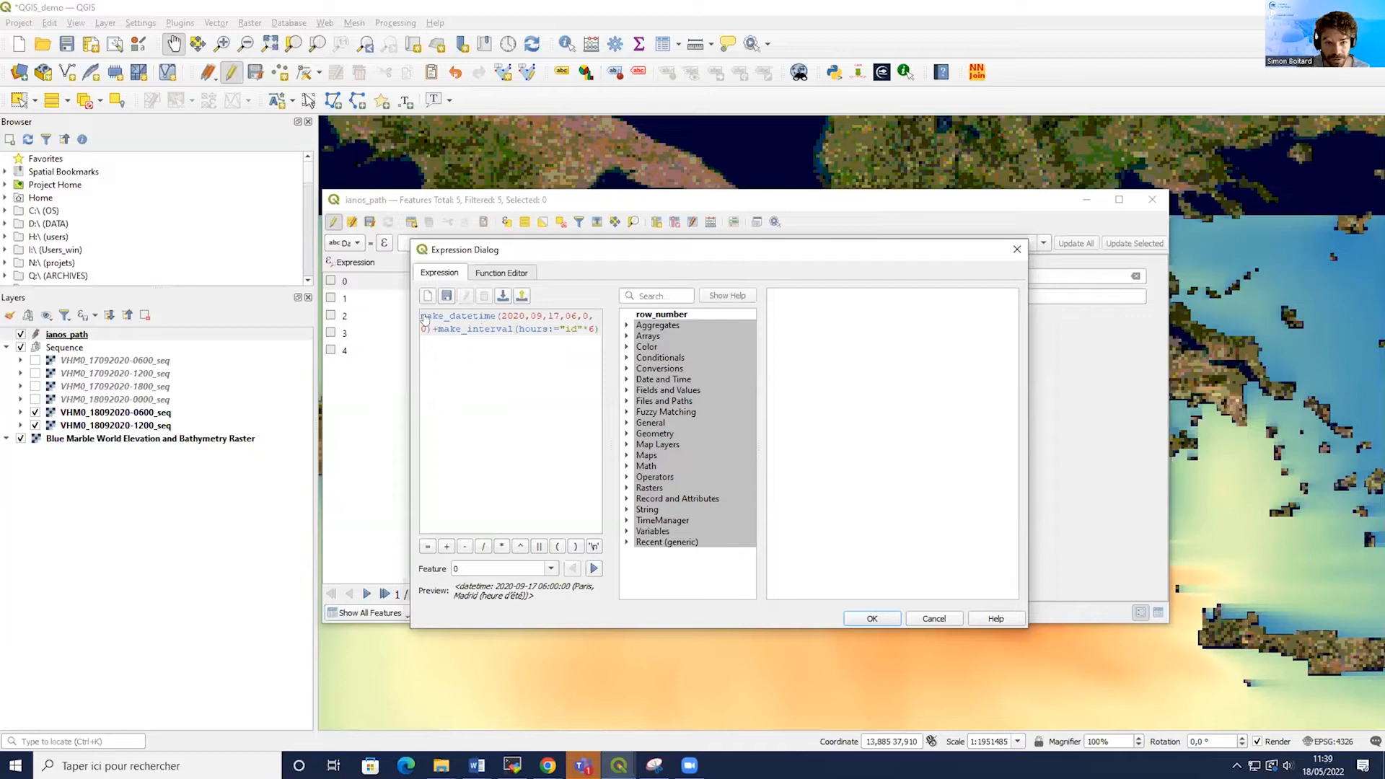
pyautogui.moveTo(508, 316); pyautogui.dragTo(587, 316)
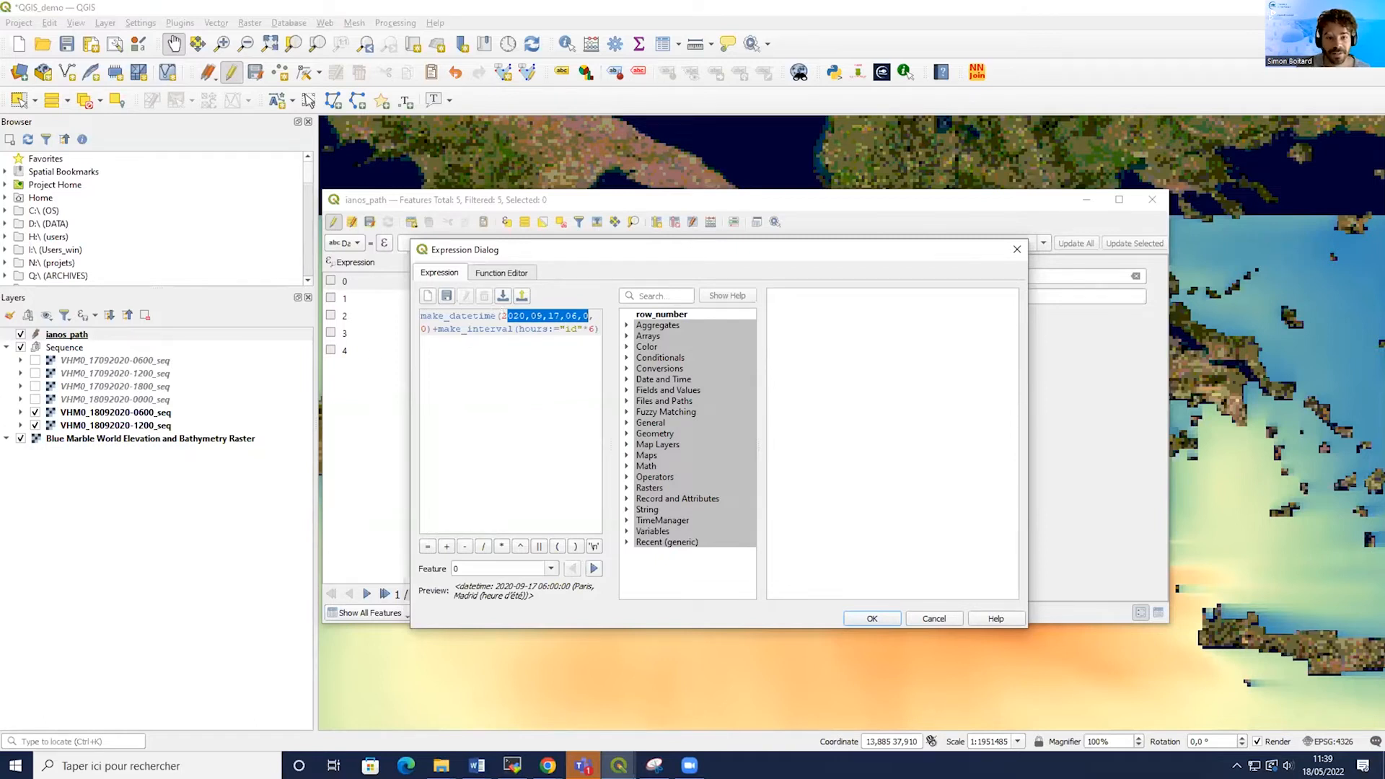
pyautogui.moveTo(503, 316); pyautogui.dragTo(574, 306)
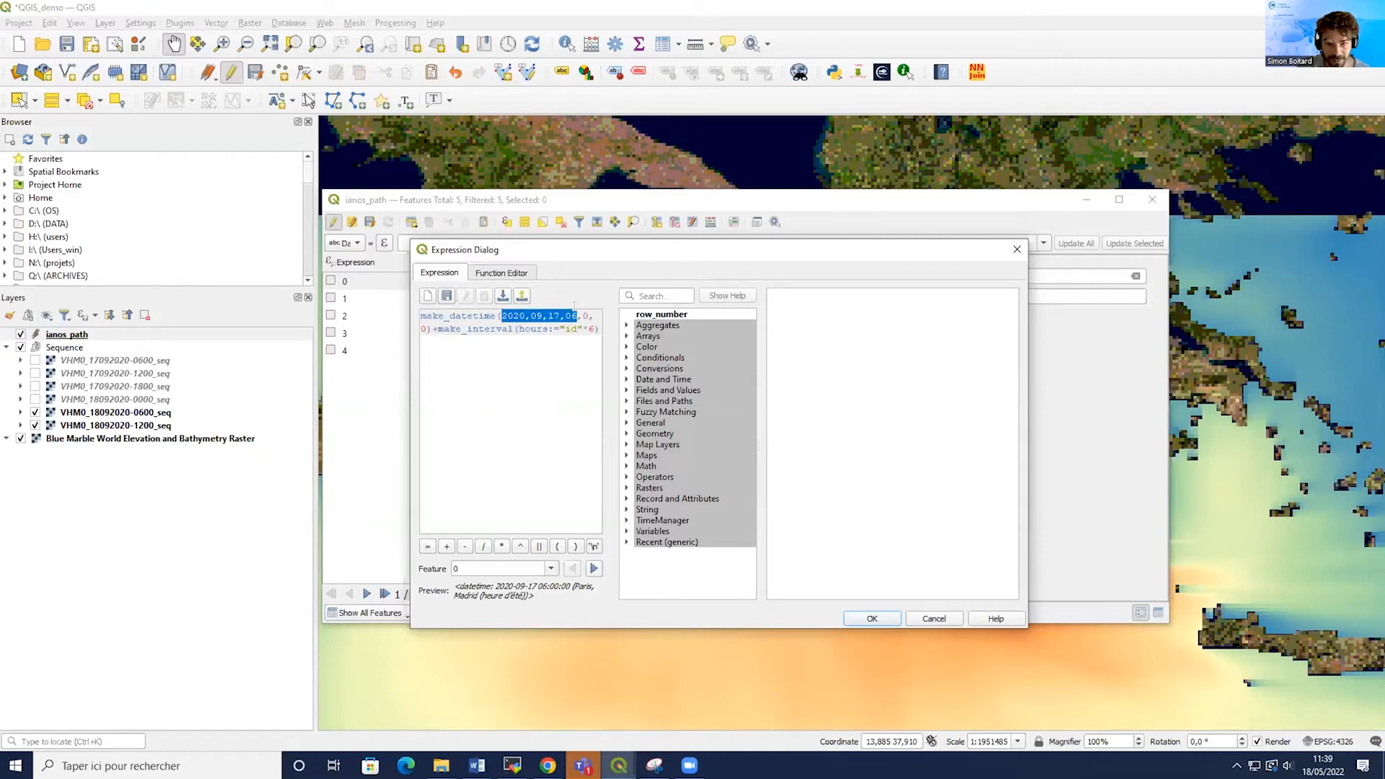
pyautogui.click(542, 370)
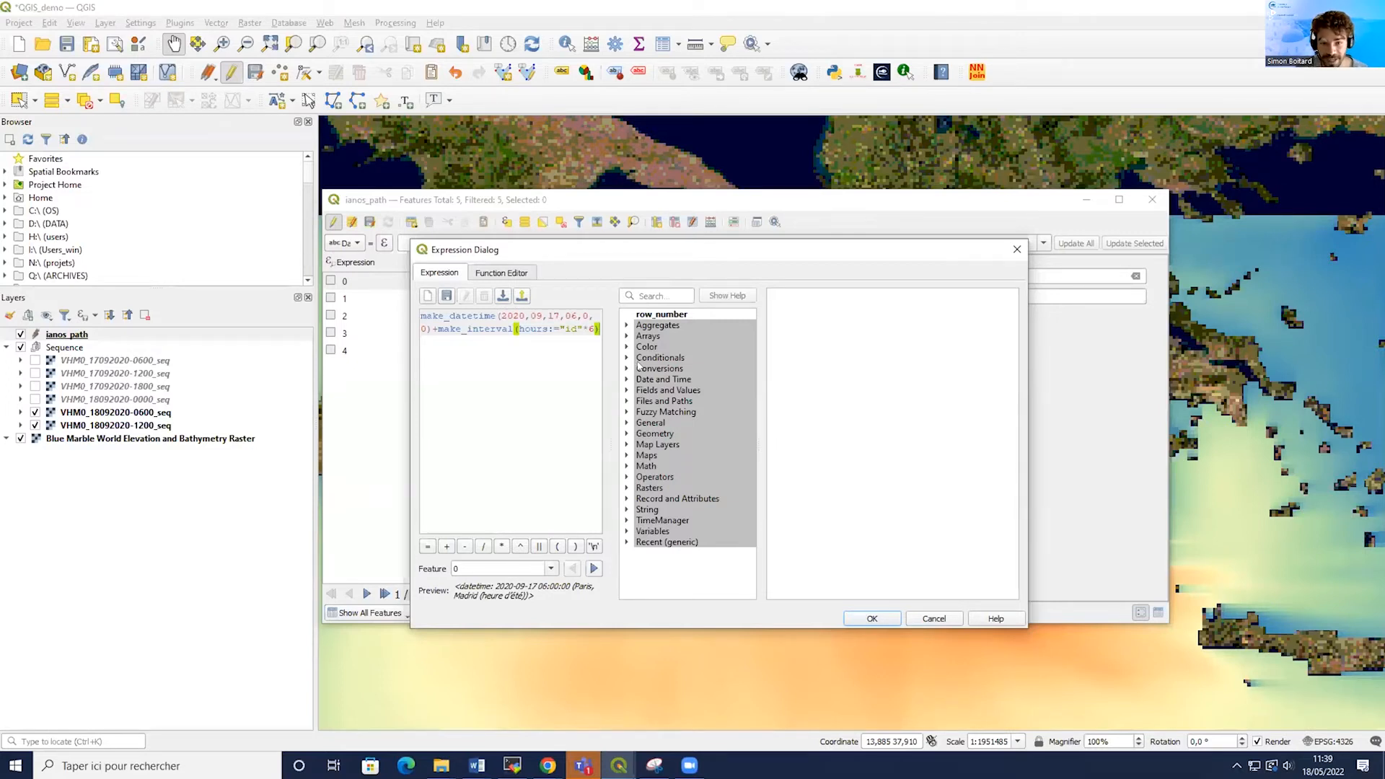
# Browse the Date and Time functions in the expression dialog and read the make_date help and example.
pyautogui.click(626, 326)
pyautogui.click(626, 325)
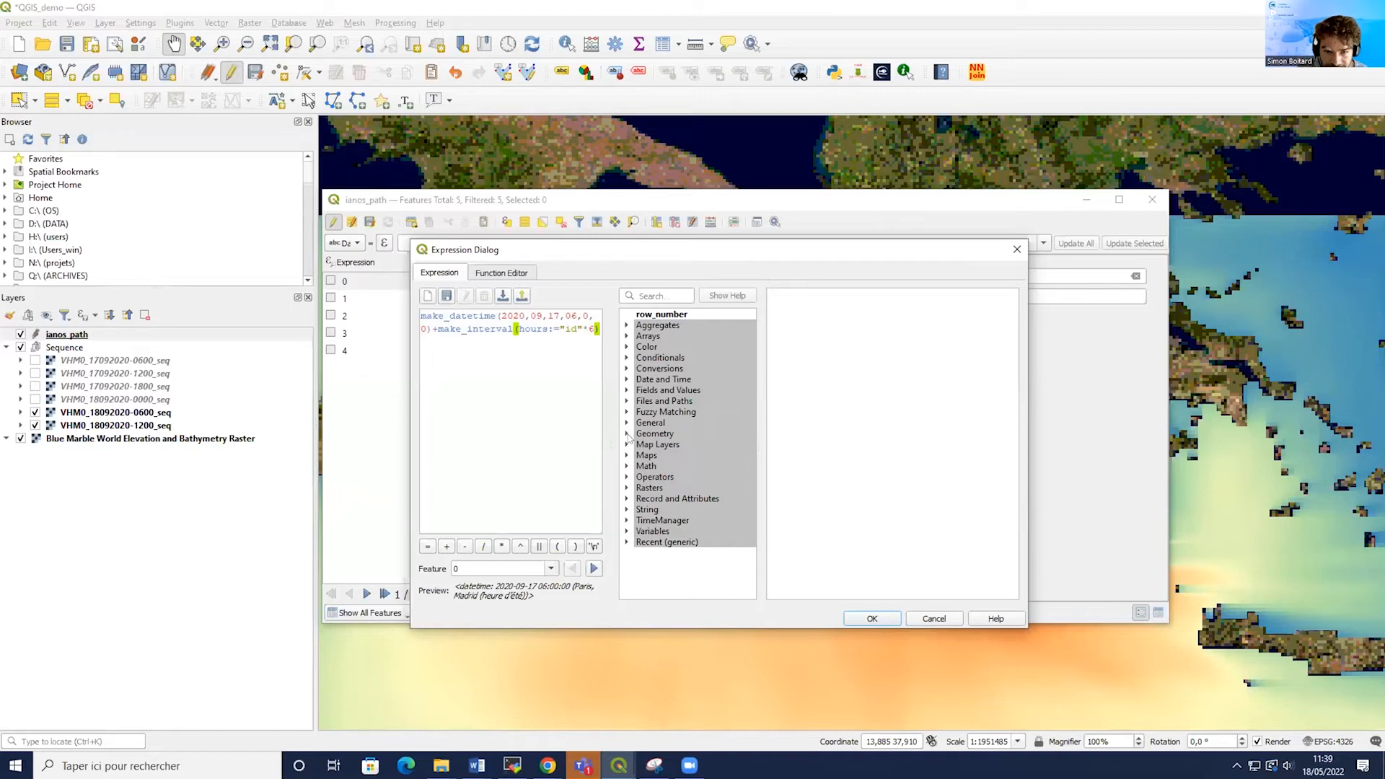
pyautogui.click(626, 380)
pyautogui.scroll(-1, 676, 382)
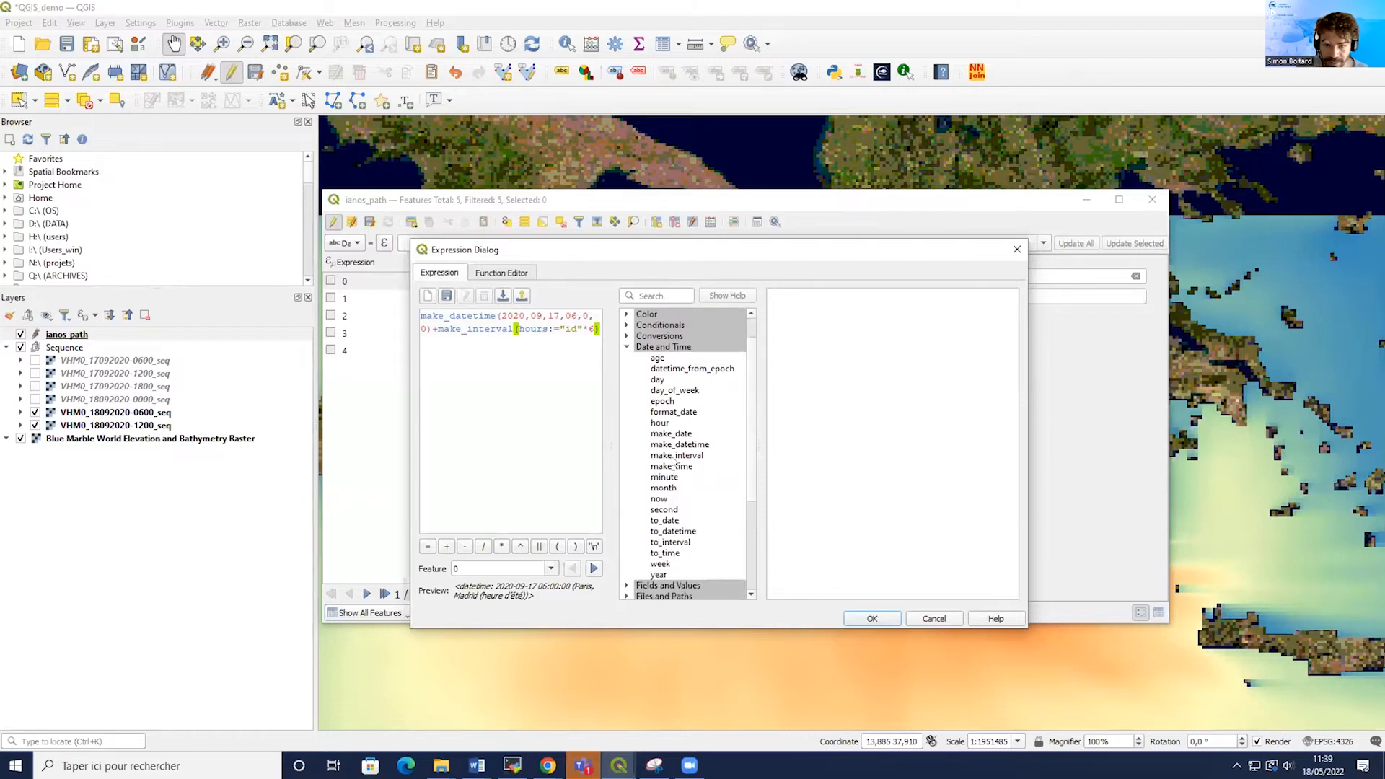
pyautogui.click(671, 434)
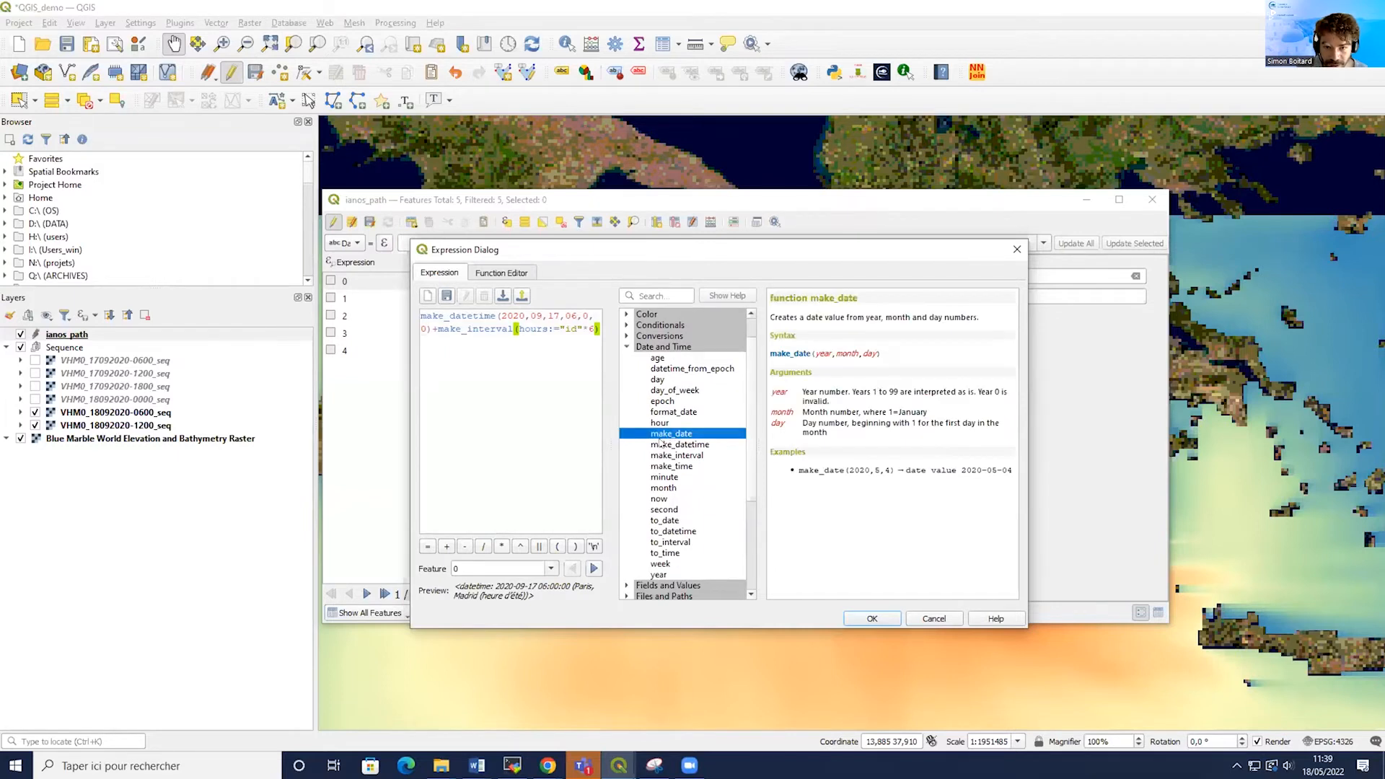
pyautogui.moveTo(775, 317); pyautogui.dragTo(873, 425)
pyautogui.click(869, 432)
pyautogui.moveTo(799, 471); pyautogui.dragTo(895, 471)
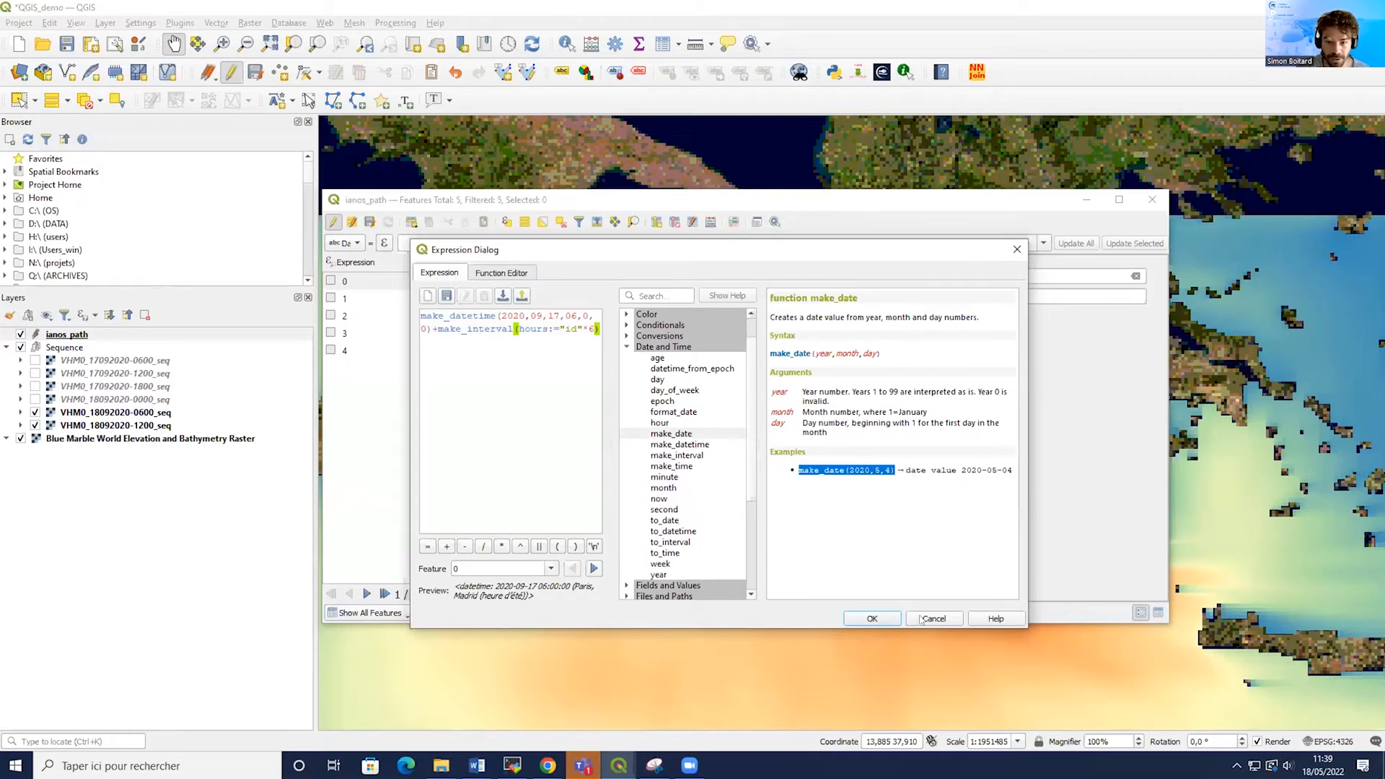
# Apply the date expression to update the Dates field of all features, then step through each feature's computed date.
pyautogui.click(864, 618)
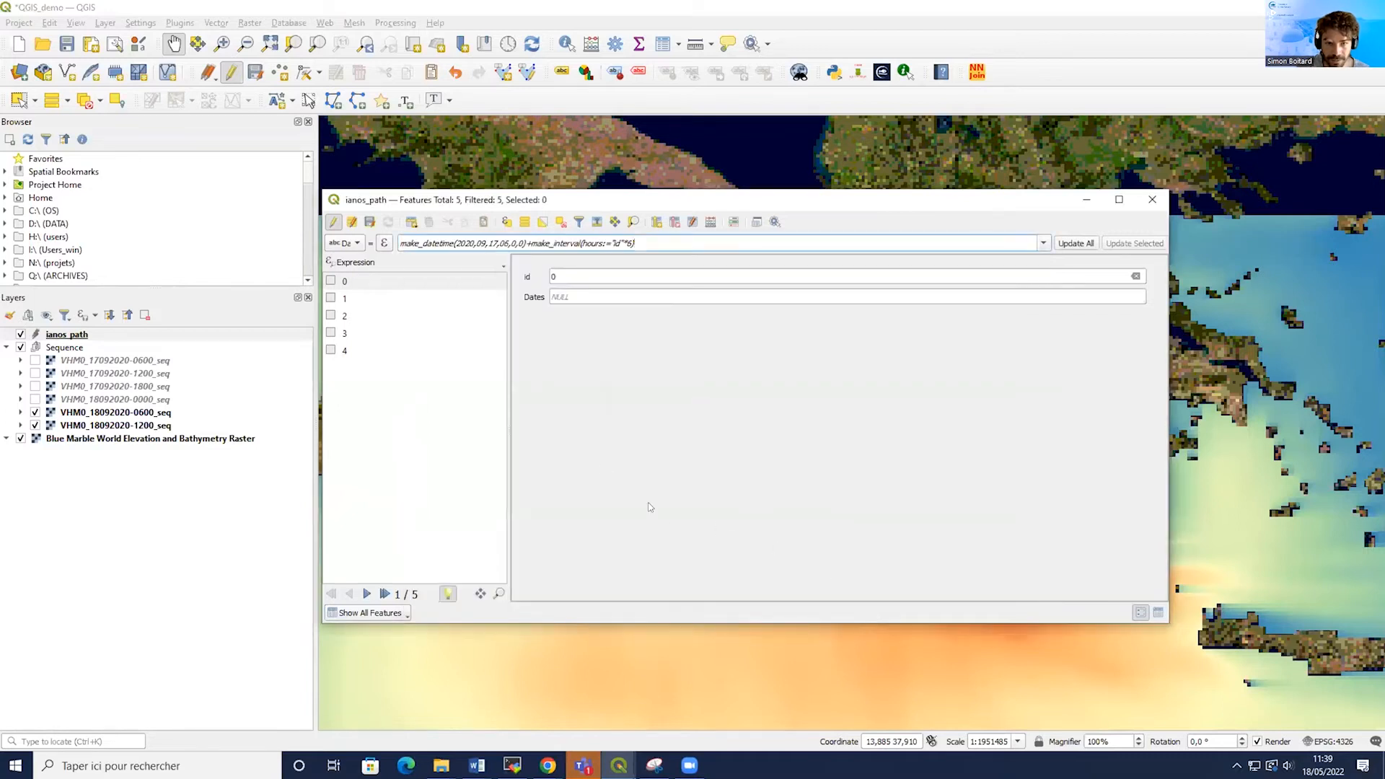
pyautogui.click(1078, 243)
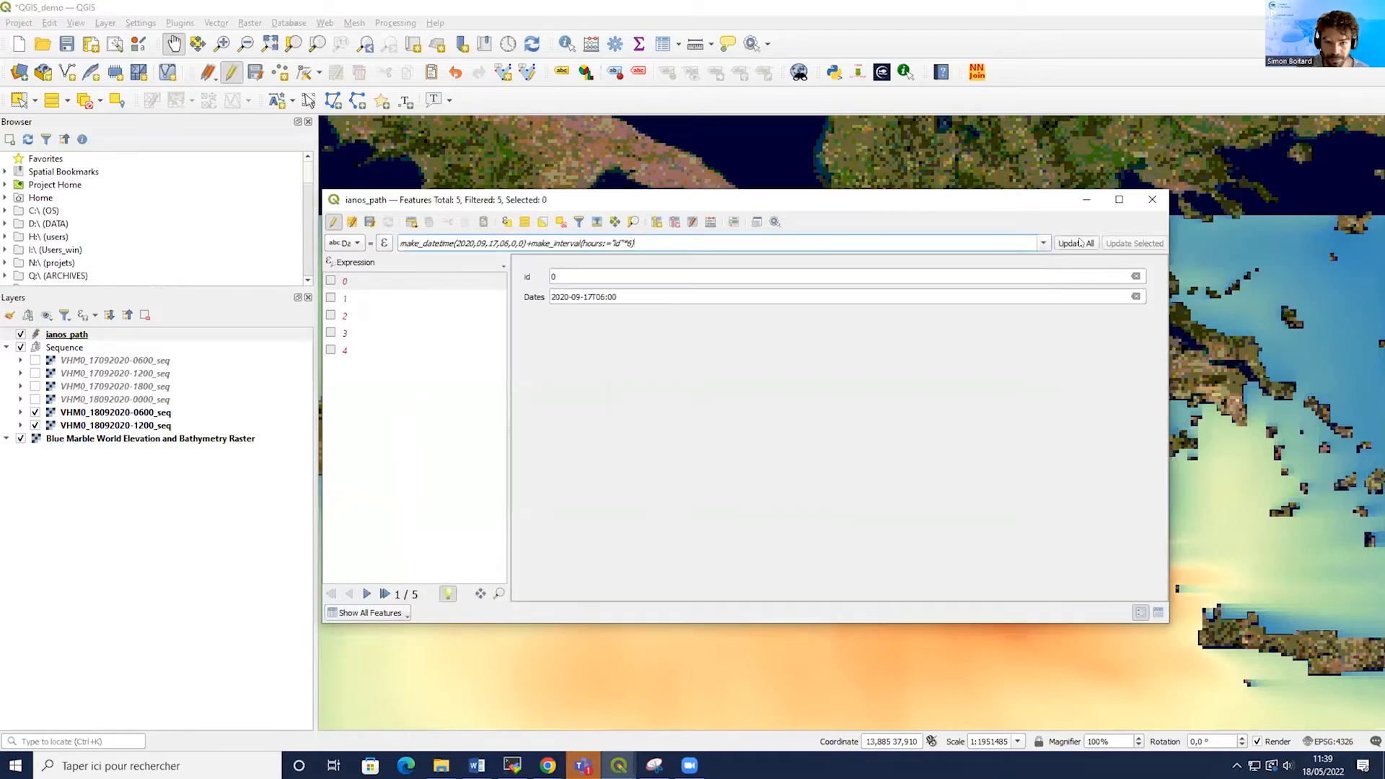
pyautogui.click(381, 283)
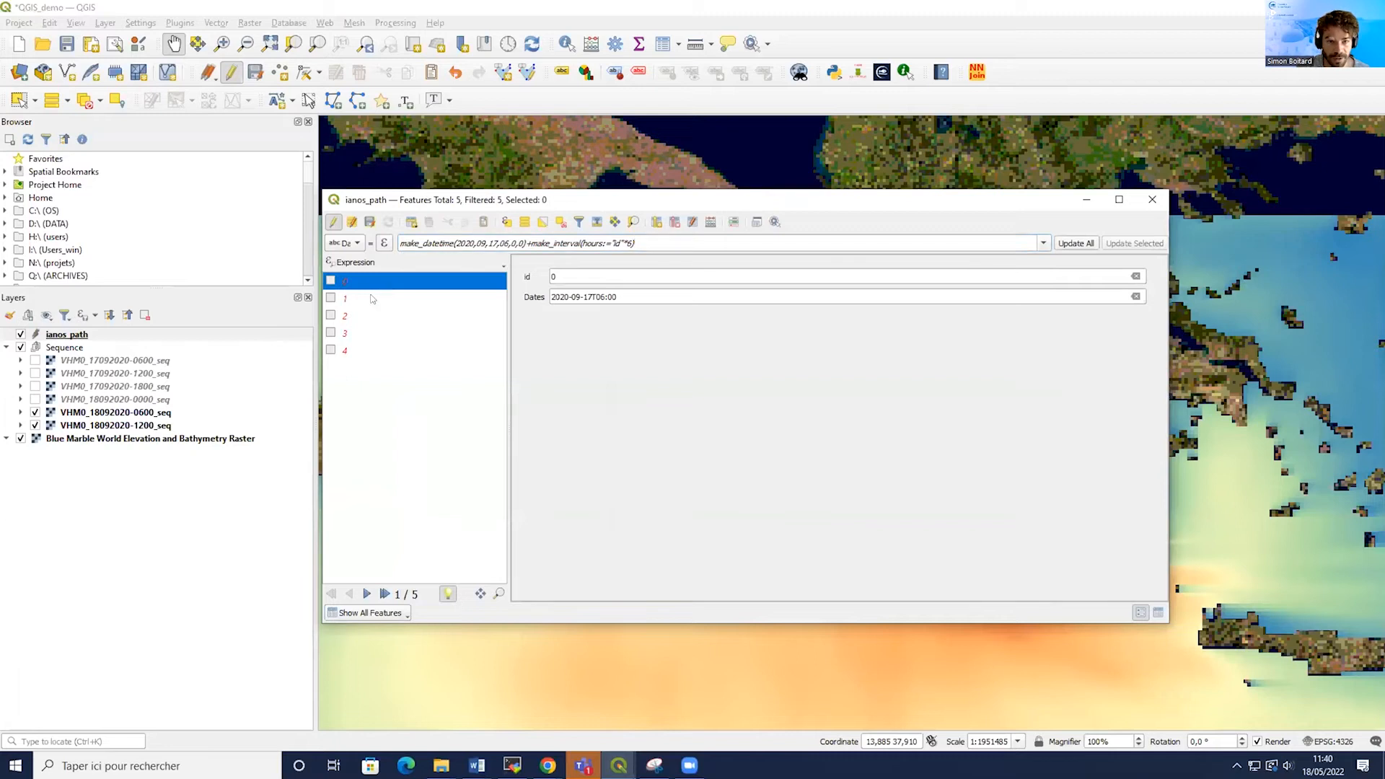
pyautogui.click(370, 294)
pyautogui.click(364, 314)
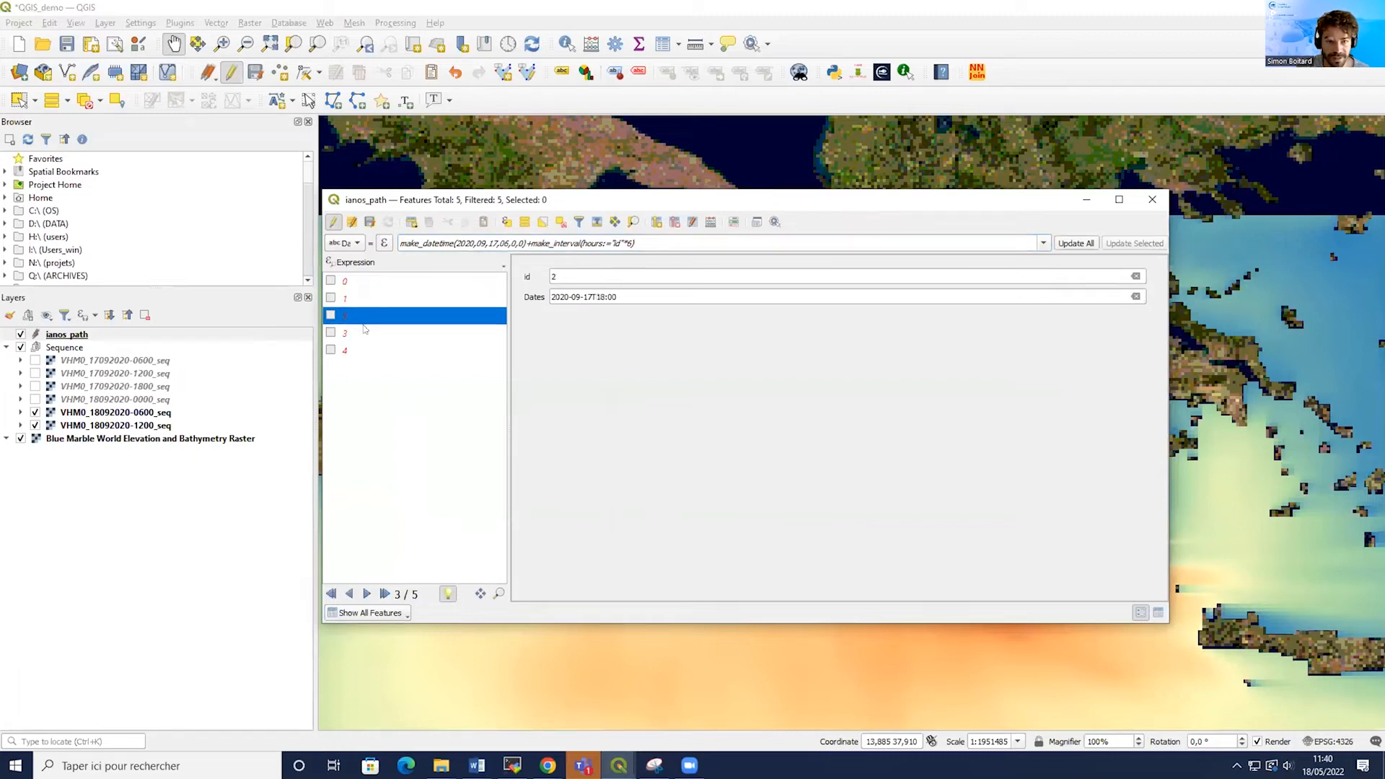
pyautogui.click(365, 333)
pyautogui.click(364, 350)
pyautogui.click(364, 281)
pyautogui.click(364, 298)
pyautogui.click(363, 316)
pyautogui.click(363, 332)
pyautogui.click(363, 350)
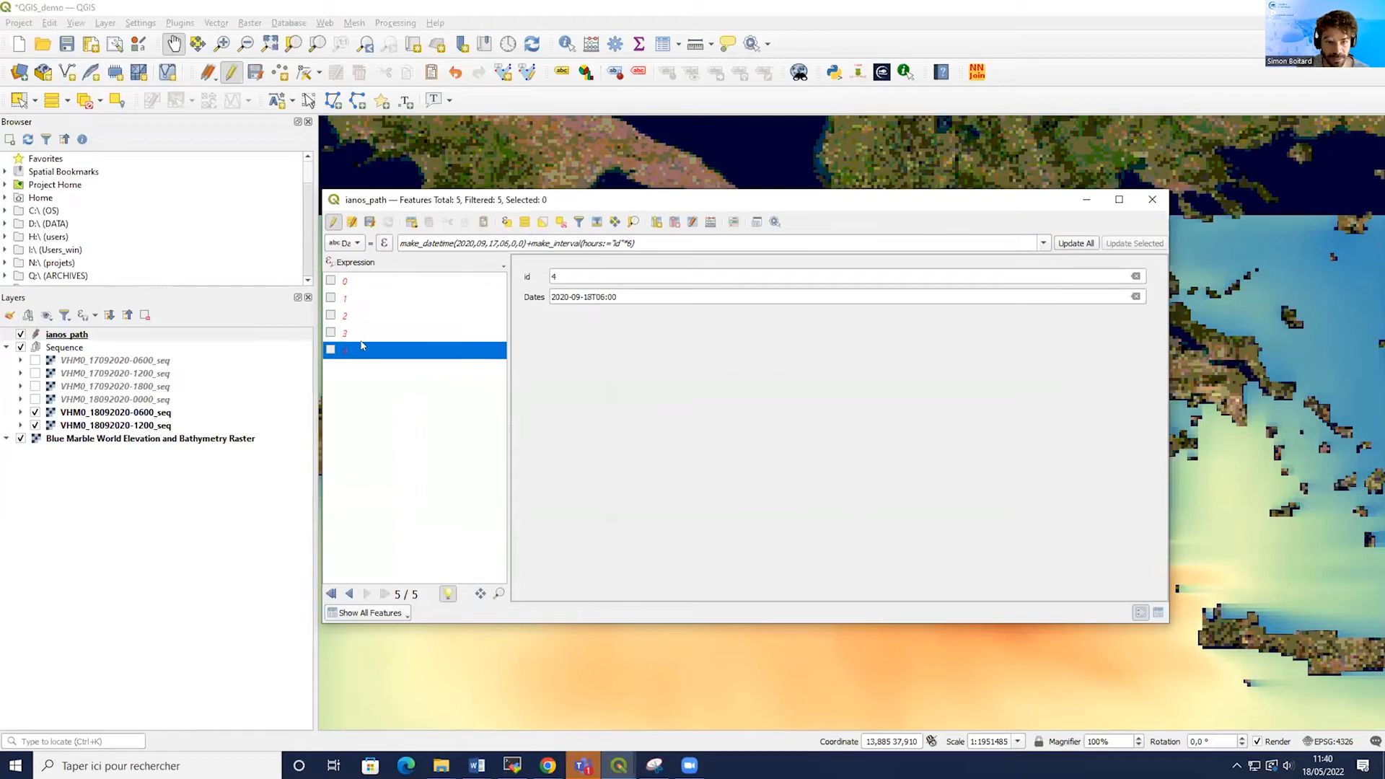
# Stop editing the ianos_path layer, save its changes, and close the attribute table.
pyautogui.click(333, 223)
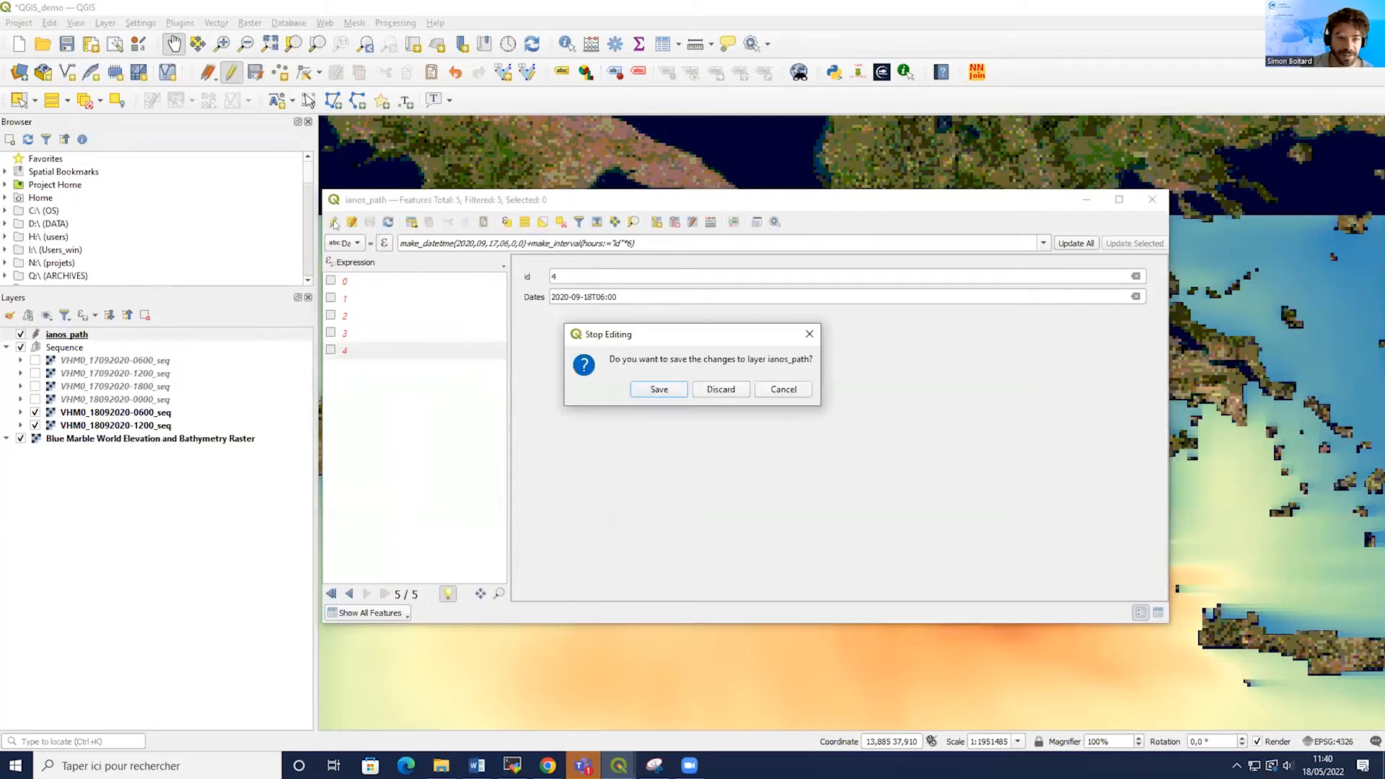
pyautogui.click(659, 389)
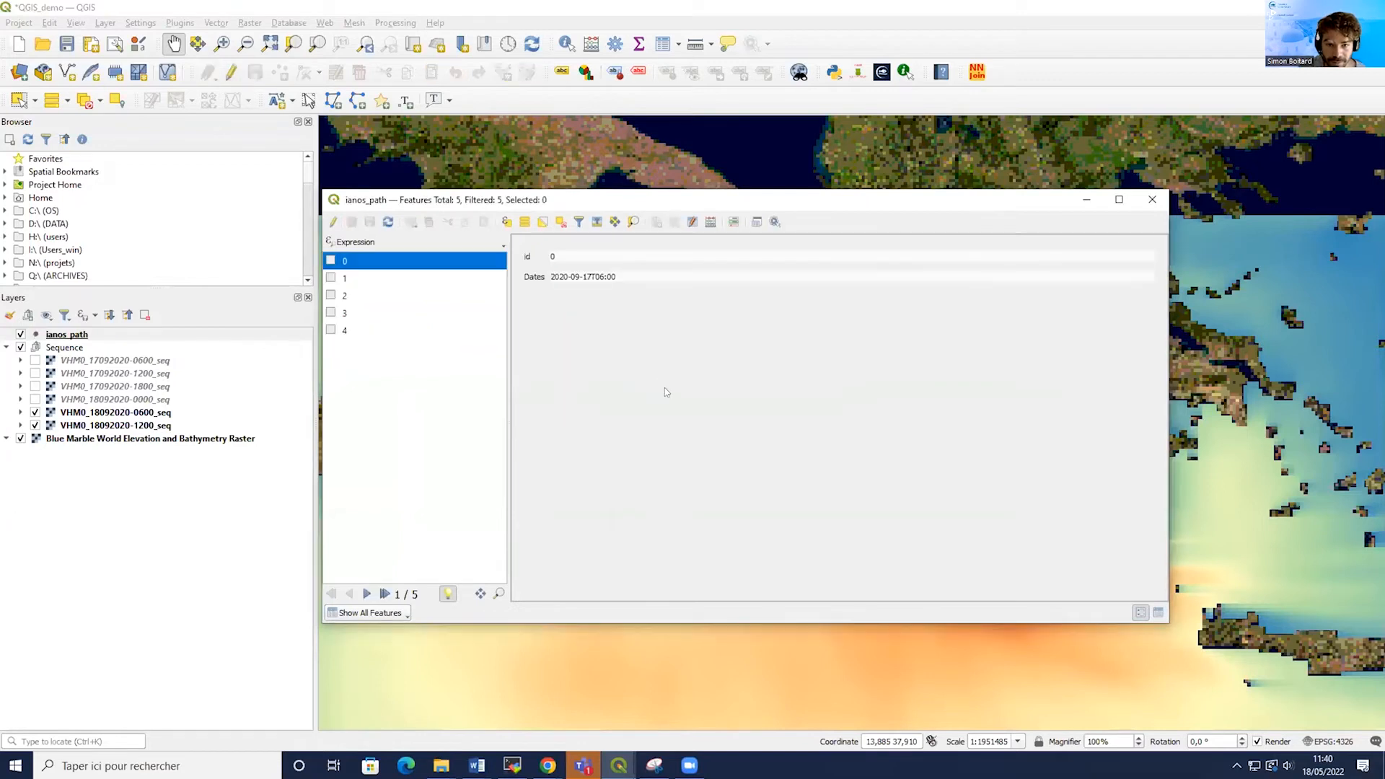
pyautogui.click(1151, 198)
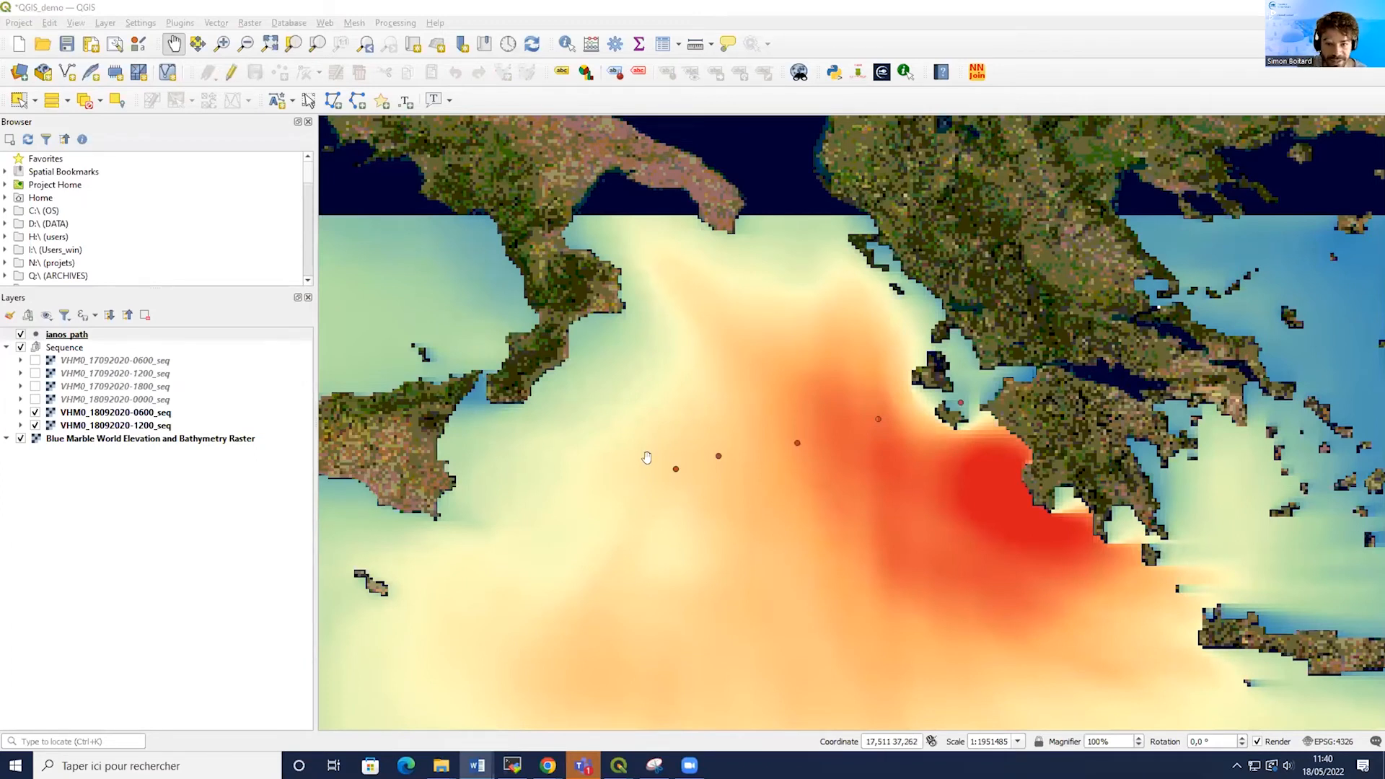
# Open the ianos_path layer properties and enable single labels using the Dates field.
pyautogui.click(70, 333)
pyautogui.rightClick(70, 333)
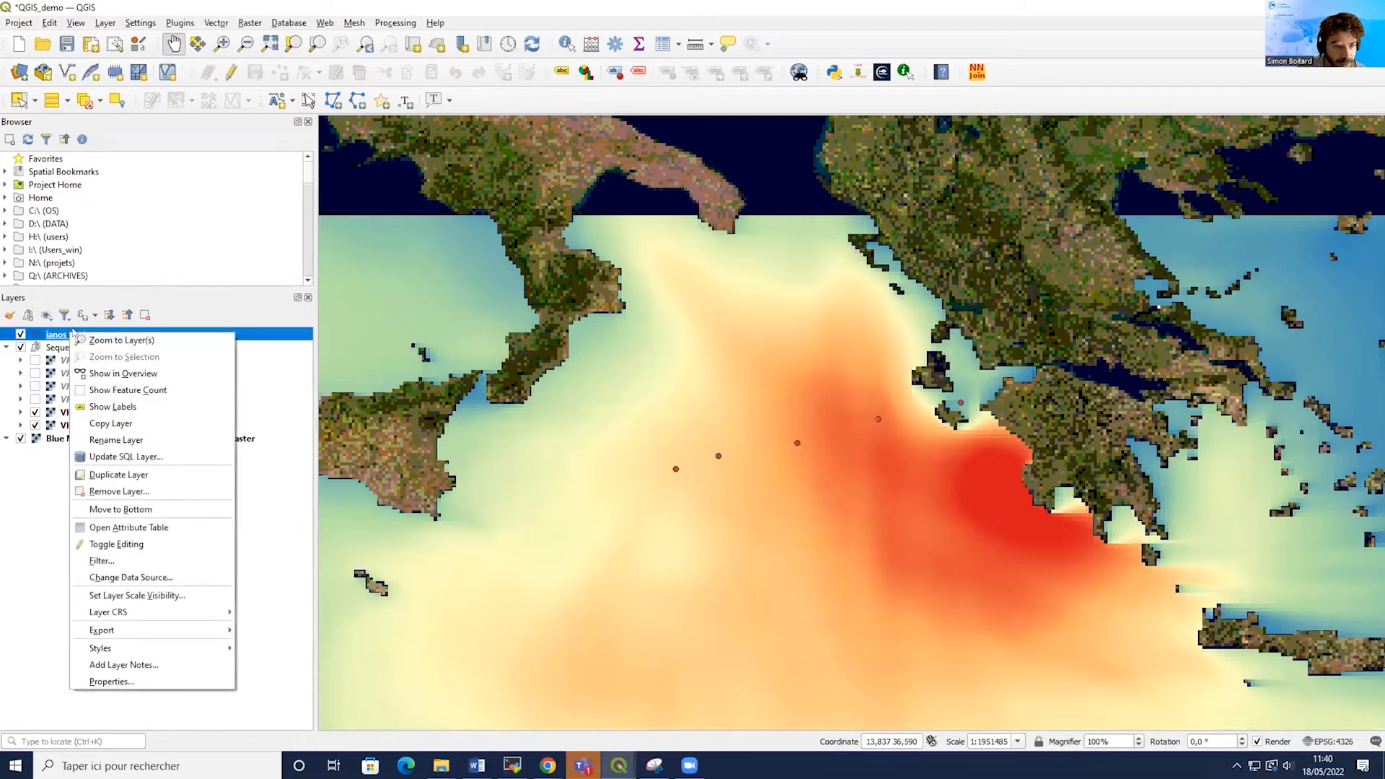
pyautogui.click(110, 681)
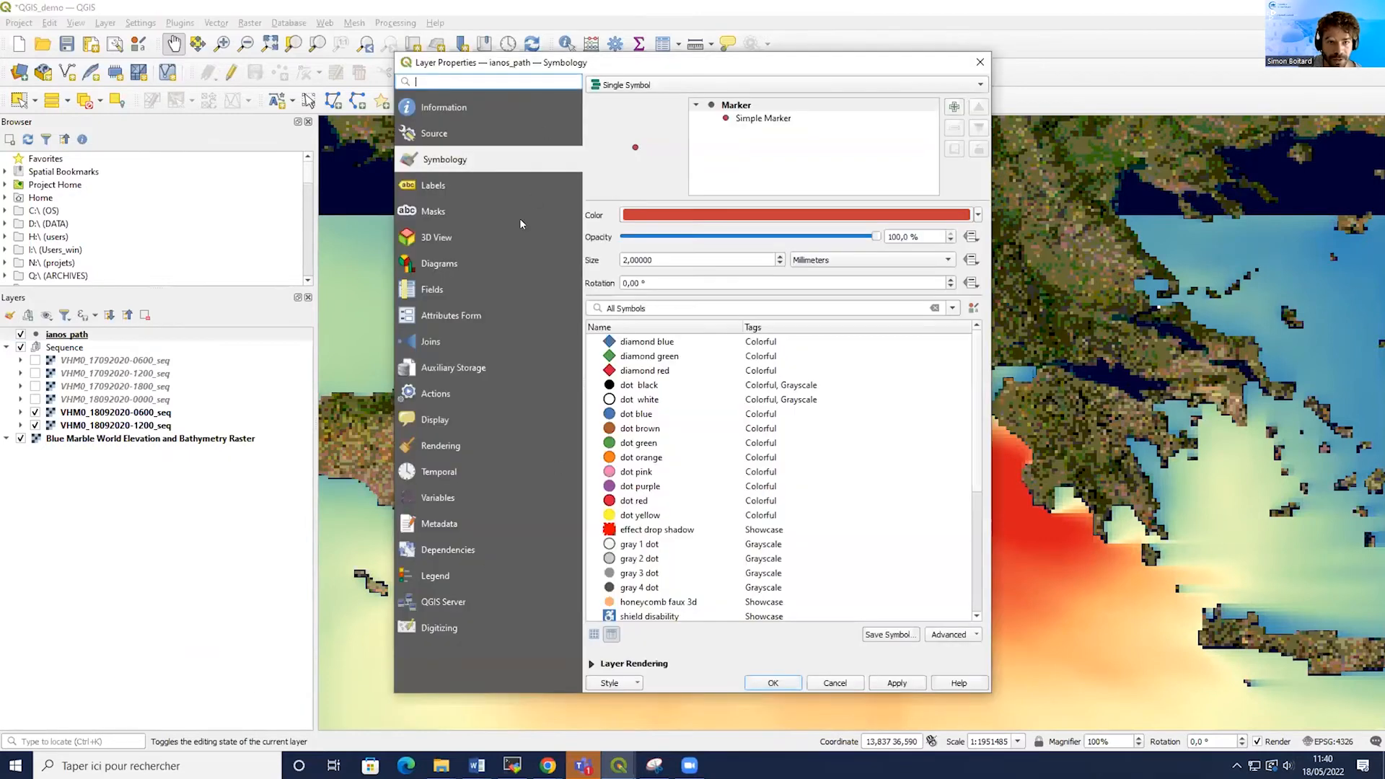
pyautogui.click(505, 185)
pyautogui.click(618, 87)
pyautogui.click(636, 98)
pyautogui.click(959, 106)
pyautogui.click(603, 139)
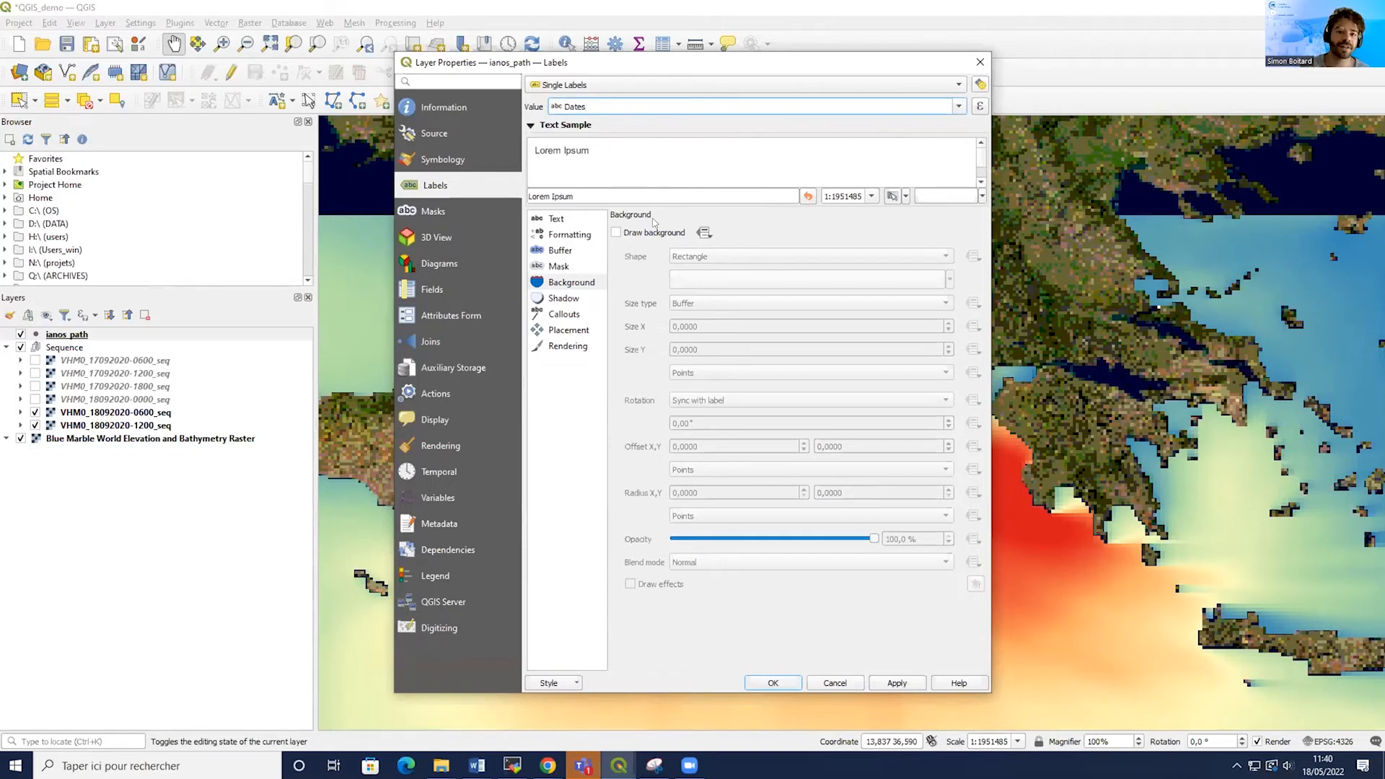
# Draw a background behind the date labels and apply the label settings.
pyautogui.click(618, 233)
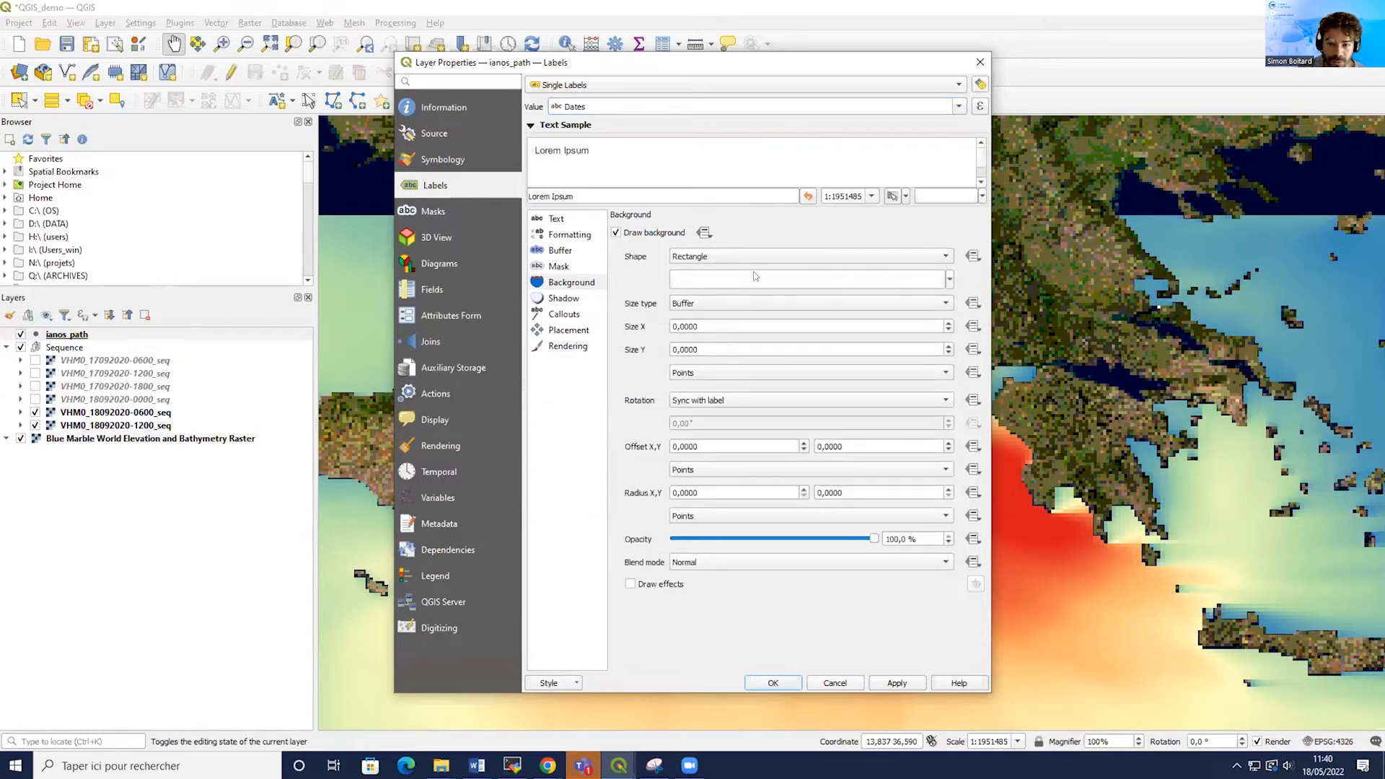
pyautogui.click(902, 682)
pyautogui.click(772, 683)
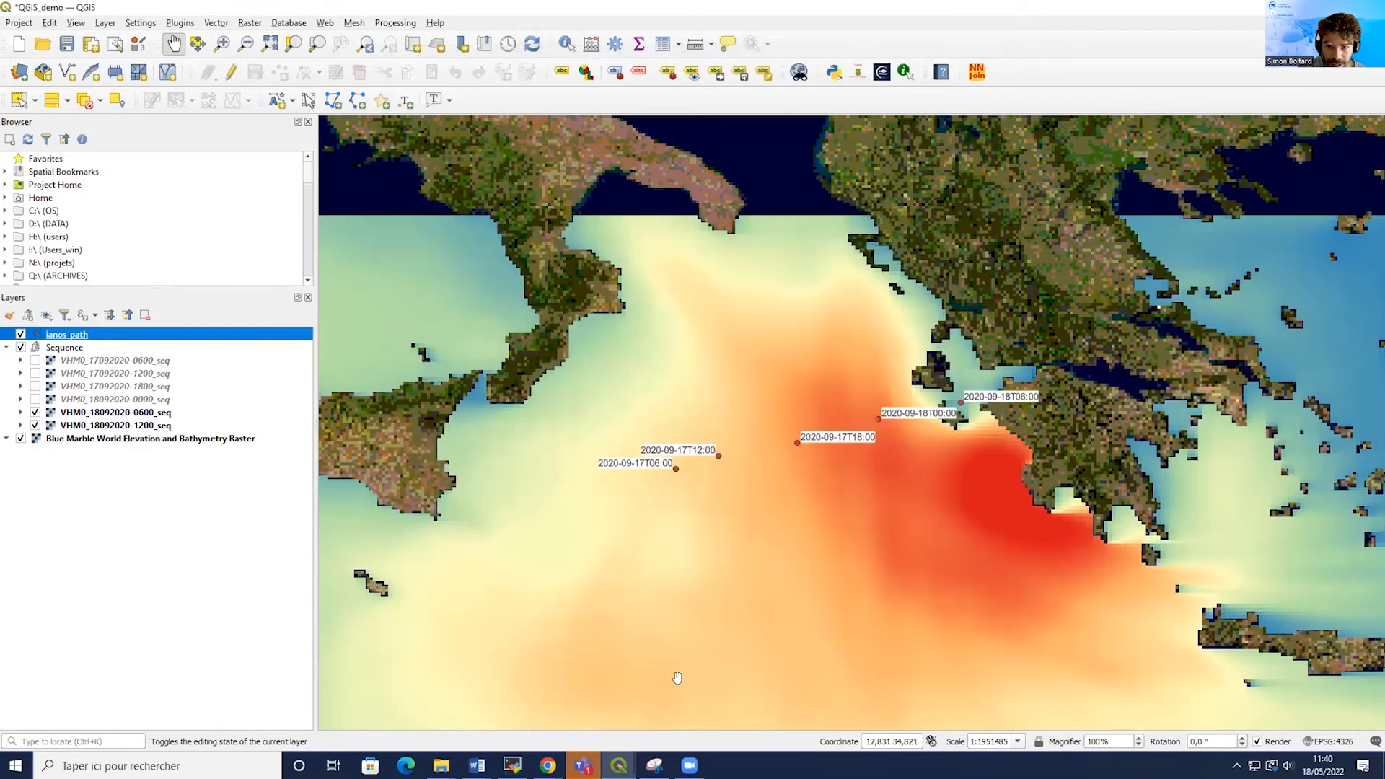
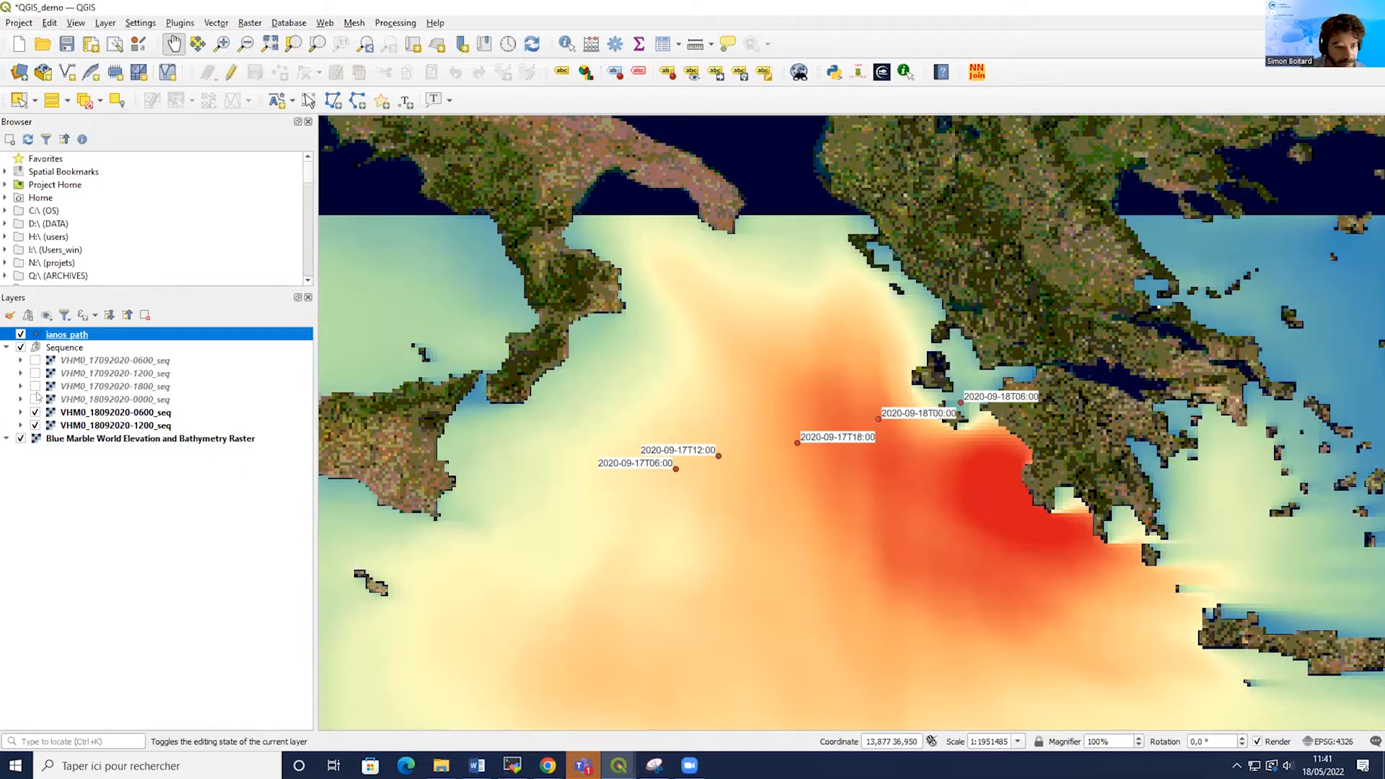
# Hide the VHM0 wave height layers and switch off the Sequence group.
pyautogui.click(34, 399)
pyautogui.click(34, 386)
pyautogui.click(34, 373)
pyautogui.click(34, 360)
pyautogui.click(20, 347)
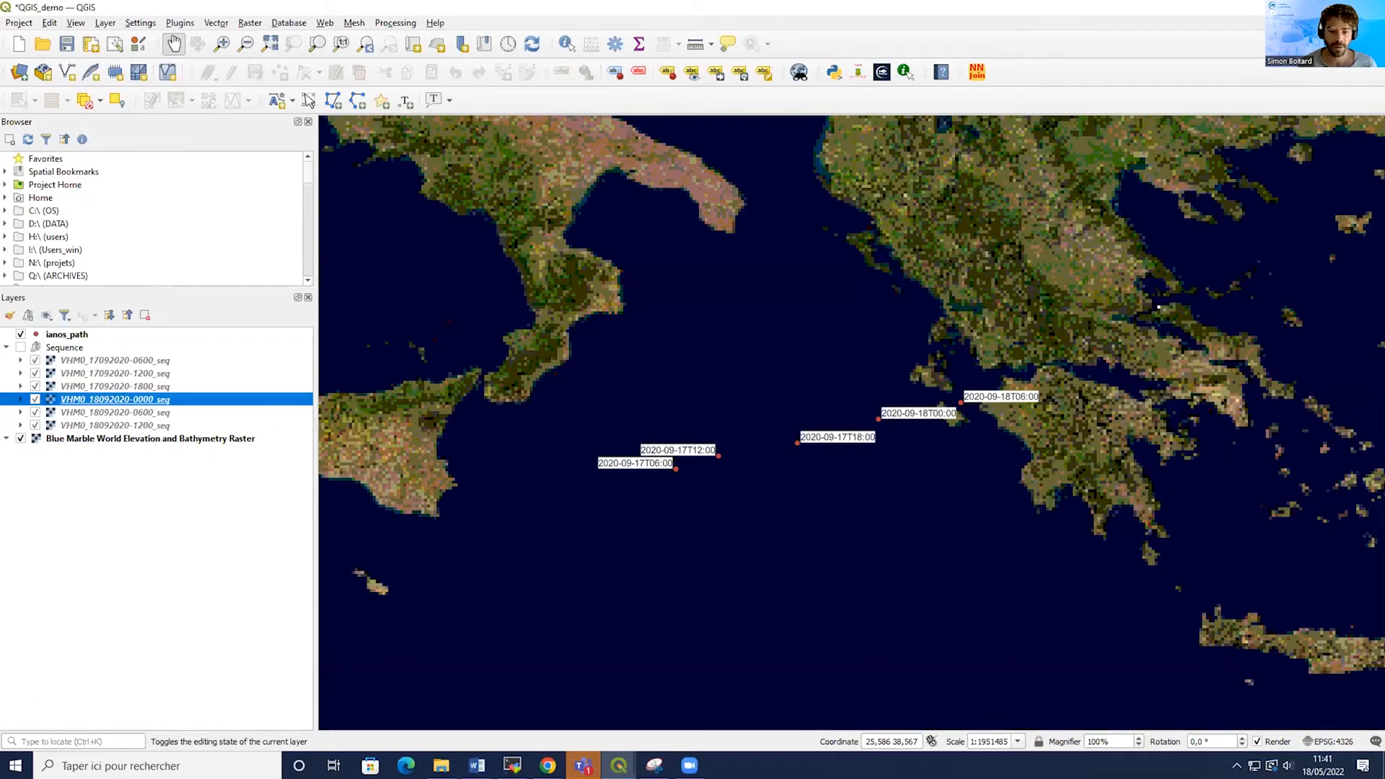
# Switch back to the NetCDF2GIS plugin window and select the CERSAT-GLO-WIND file.
pyautogui.moveTo(619, 765)
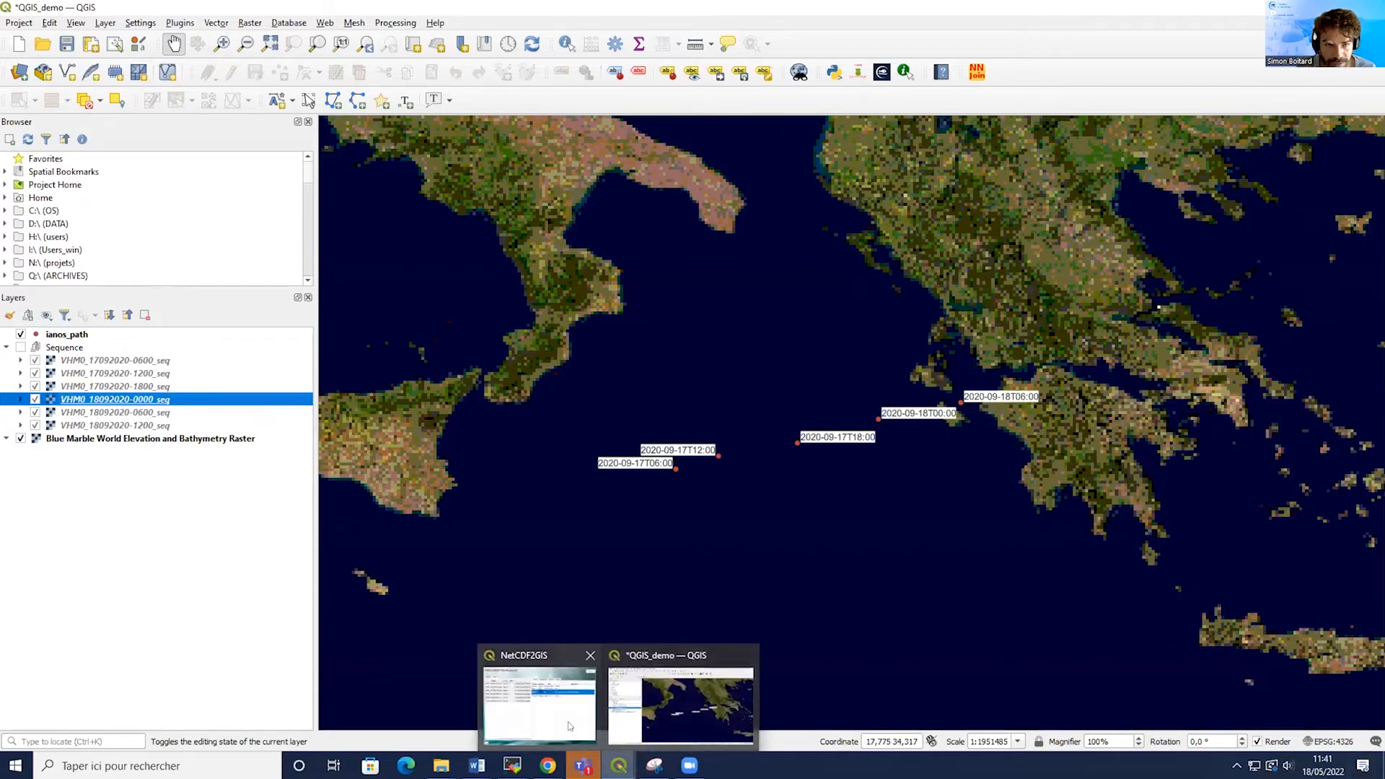
pyautogui.click(569, 726)
pyautogui.click(371, 192)
pyautogui.click(452, 252)
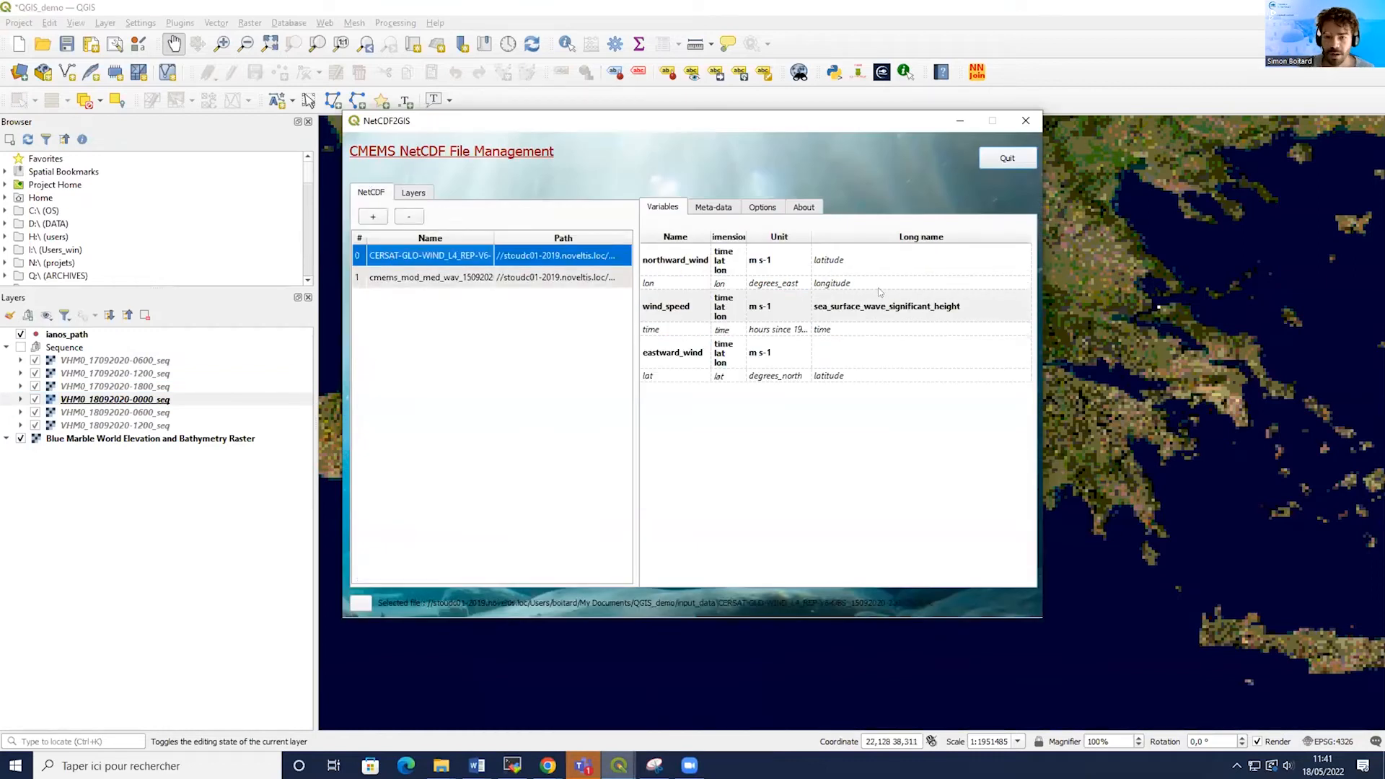
pyautogui.click(665, 314)
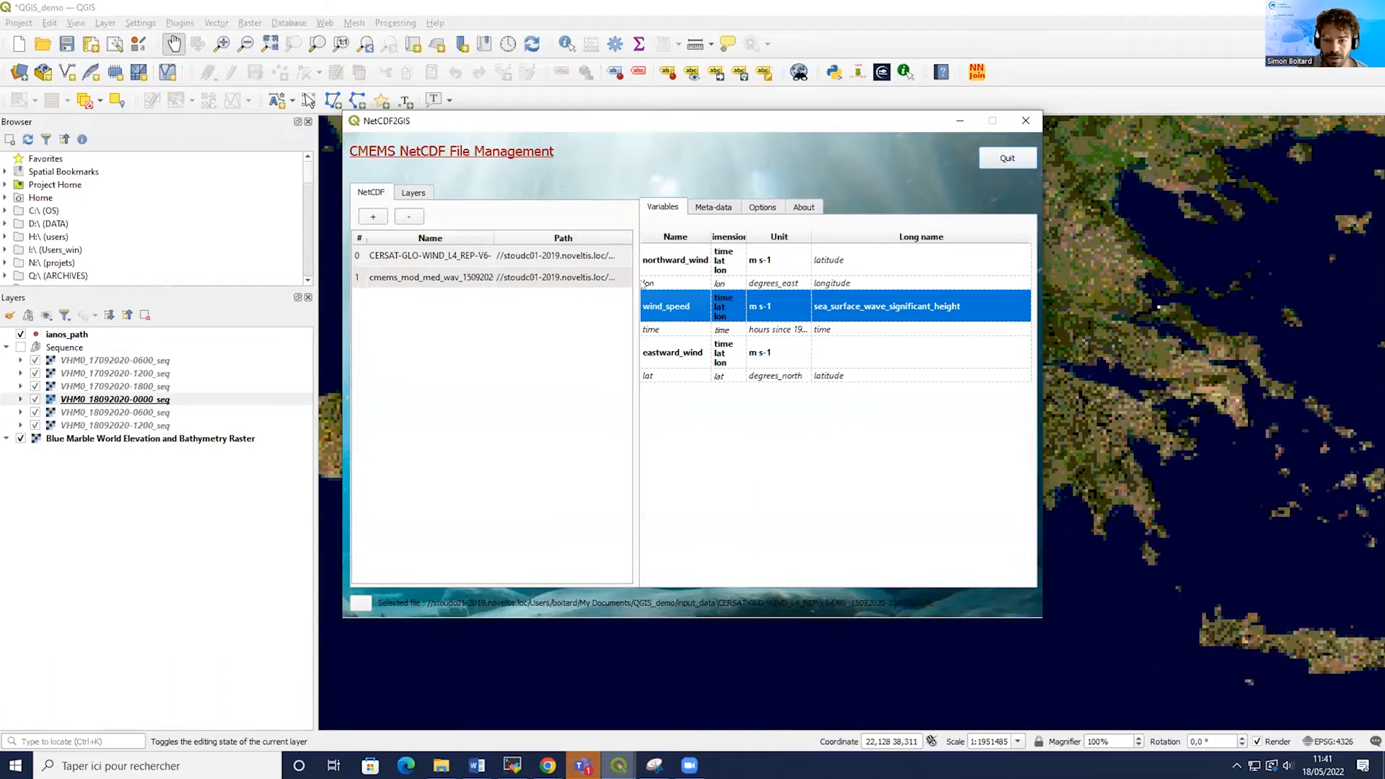
pyautogui.rightClick(665, 292)
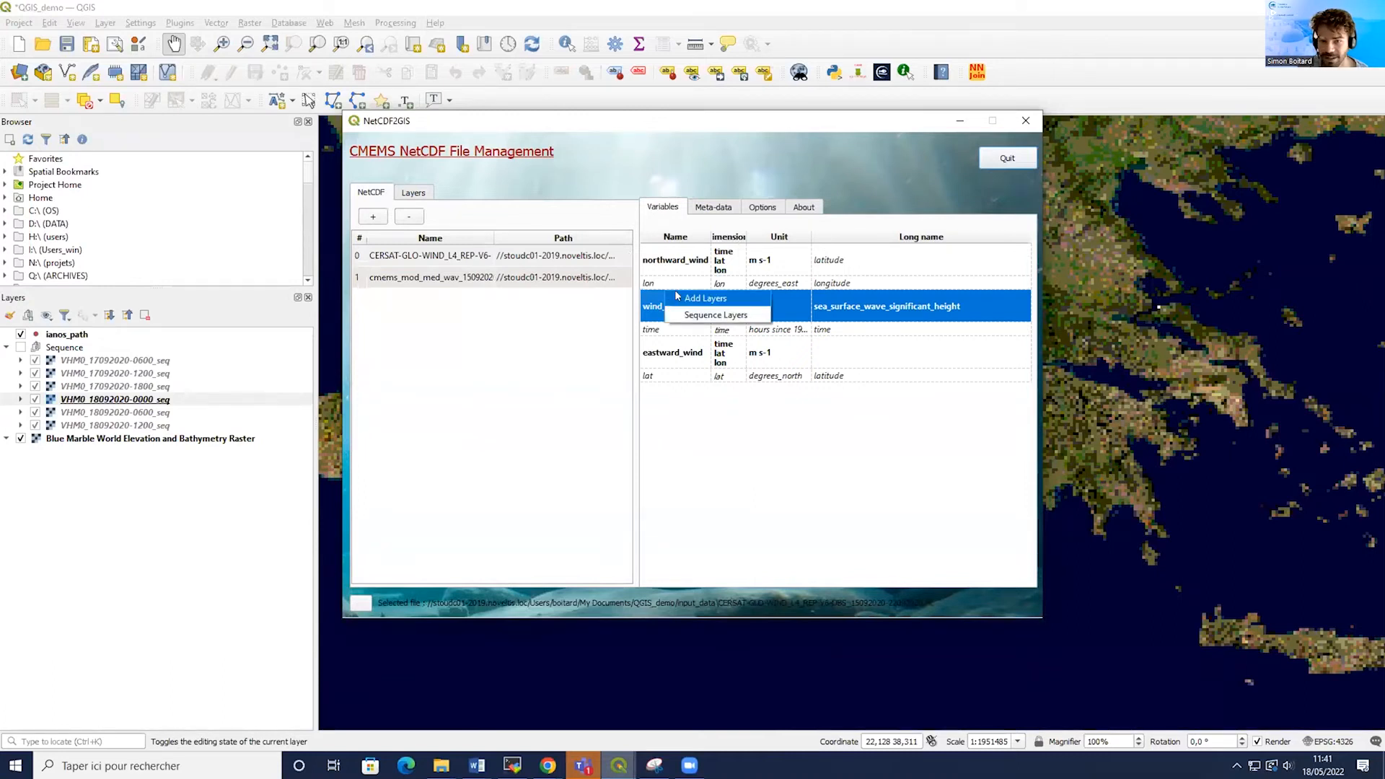
pyautogui.click(703, 298)
pyautogui.scroll(-1, 606, 404)
pyautogui.scroll(1, 548, 273)
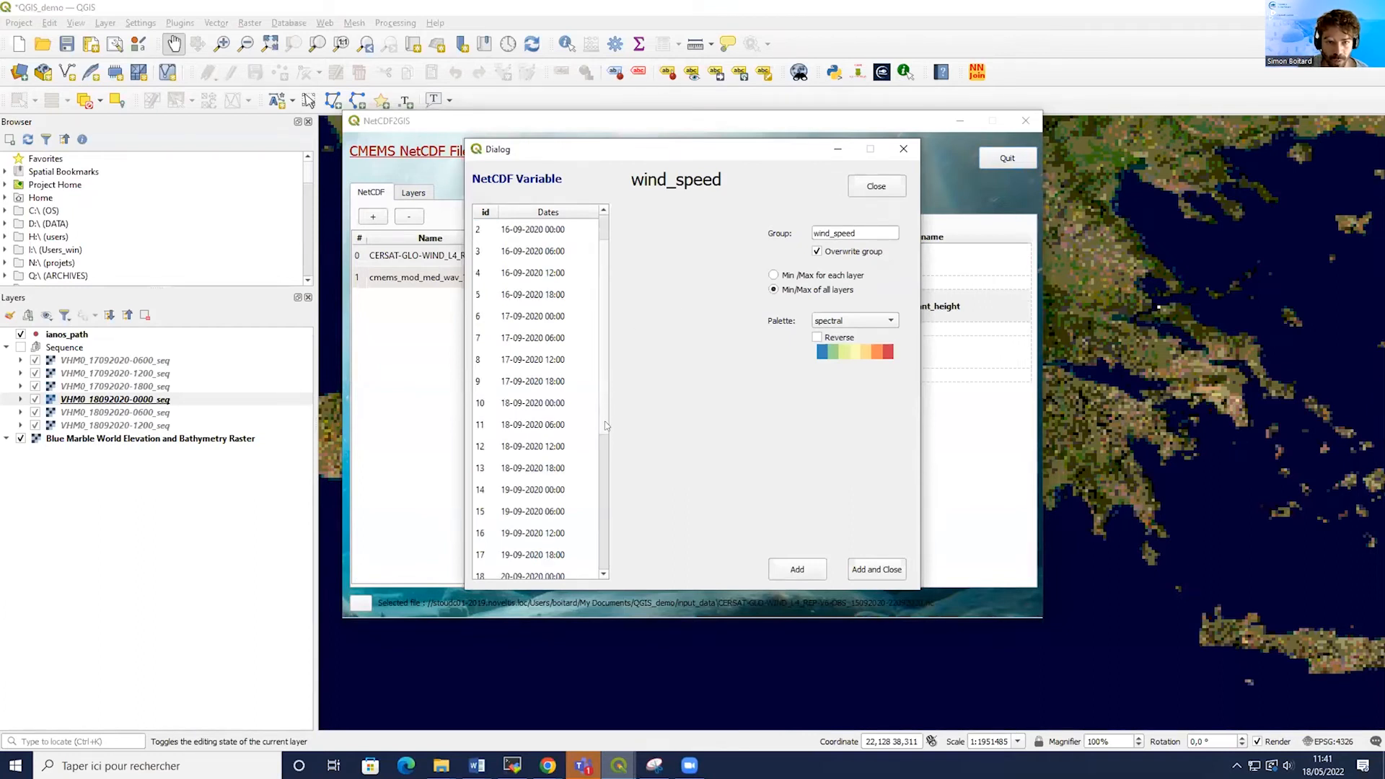
pyautogui.click(497, 342)
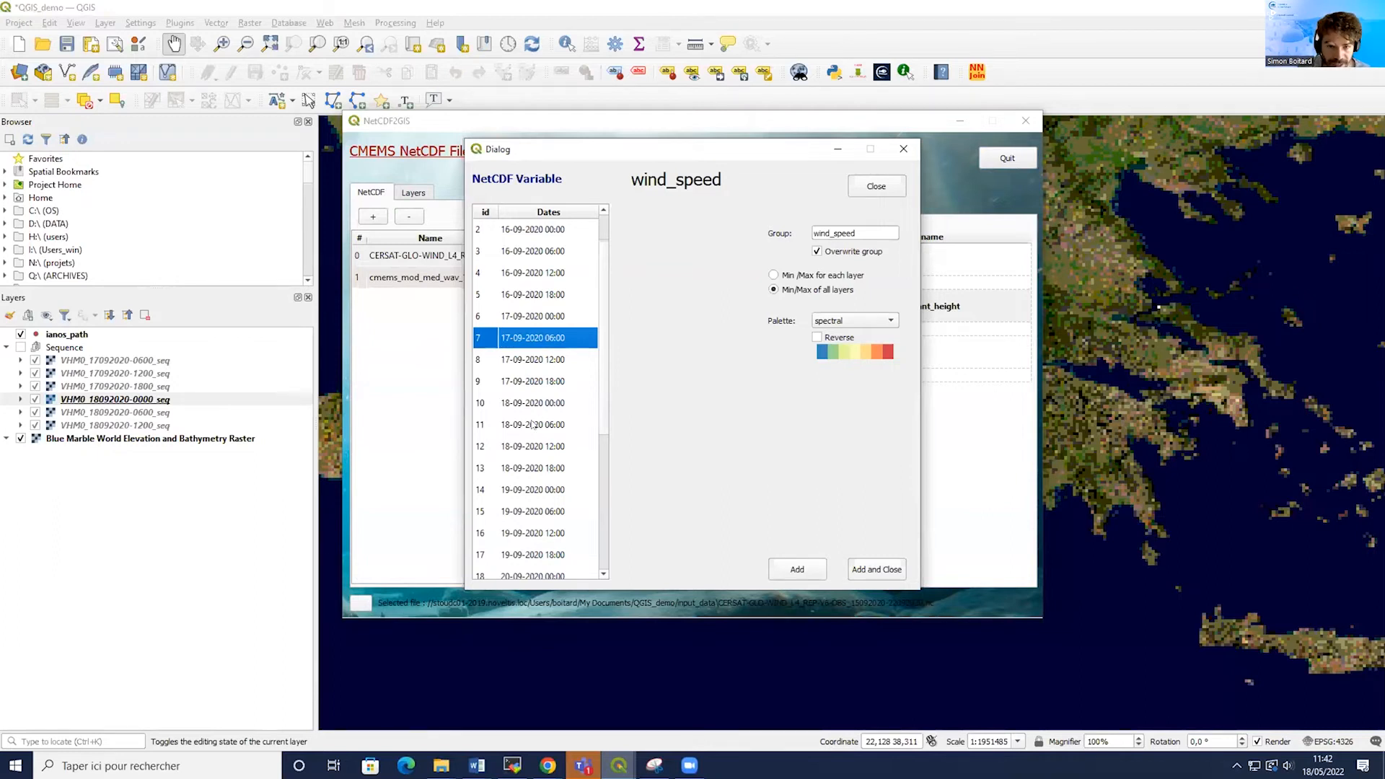
pyautogui.keyDown('shift'); pyautogui.click(534, 448); pyautogui.keyUp('shift')
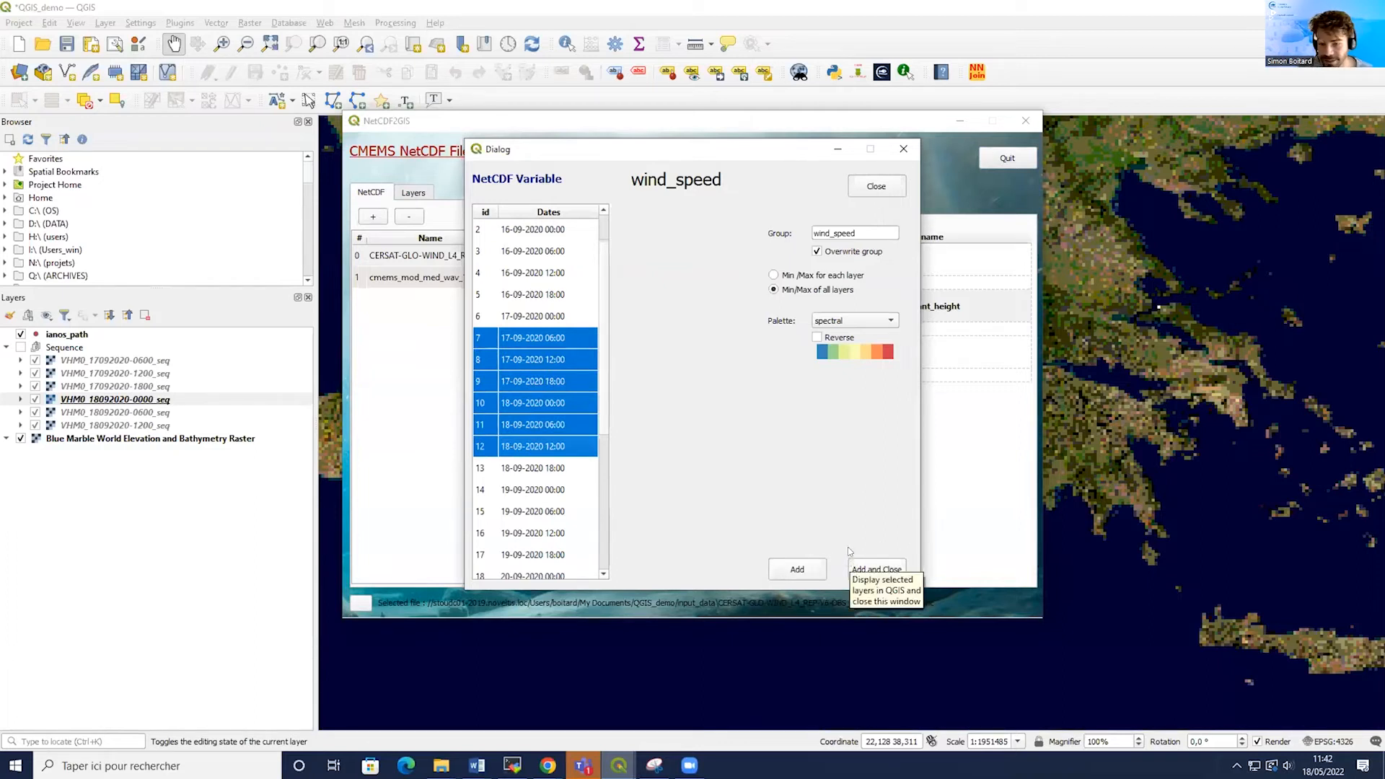
pyautogui.click(871, 570)
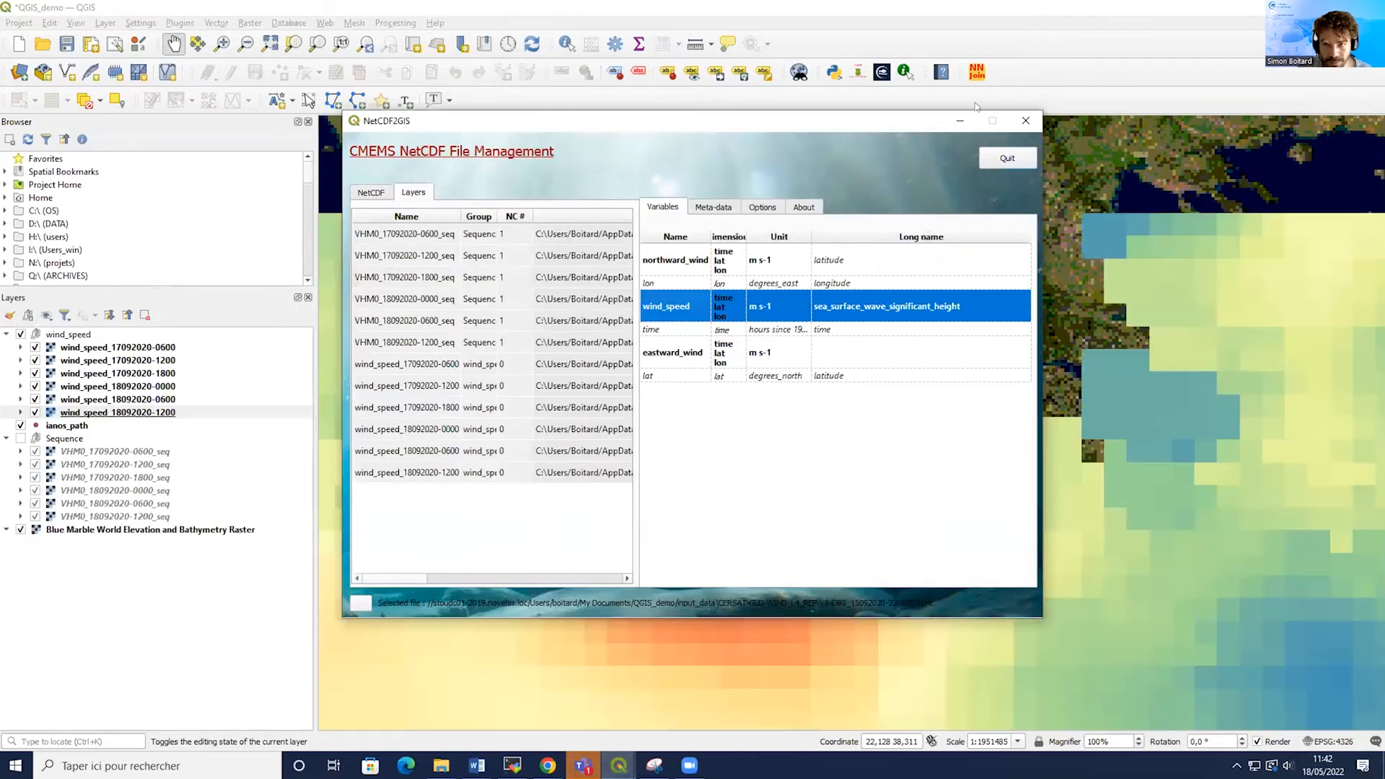
pyautogui.click(944, 120)
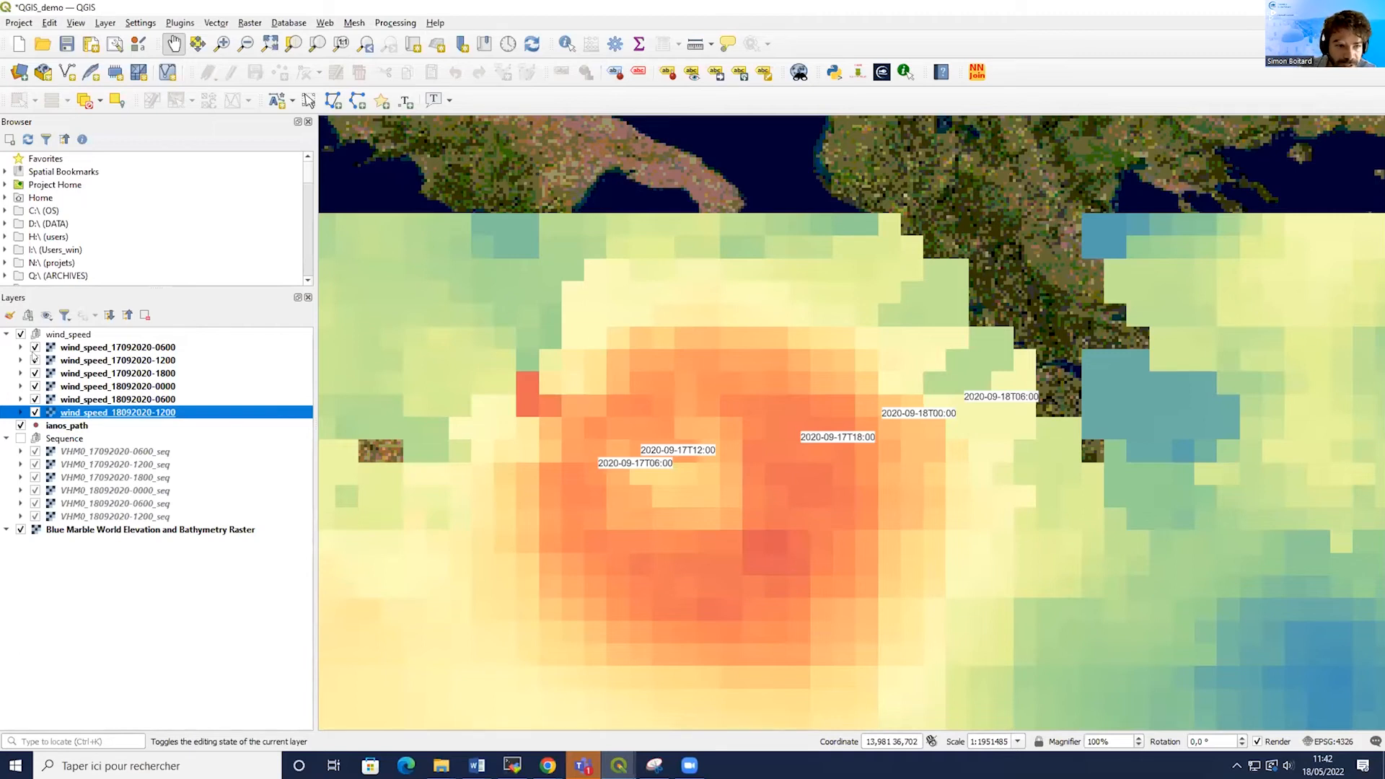
# Move the ianos_path layer above the wind_speed group.
pyautogui.moveTo(70, 425); pyautogui.dragTo(87, 329)
pyautogui.click(92, 361)
pyautogui.rightClick(91, 361)
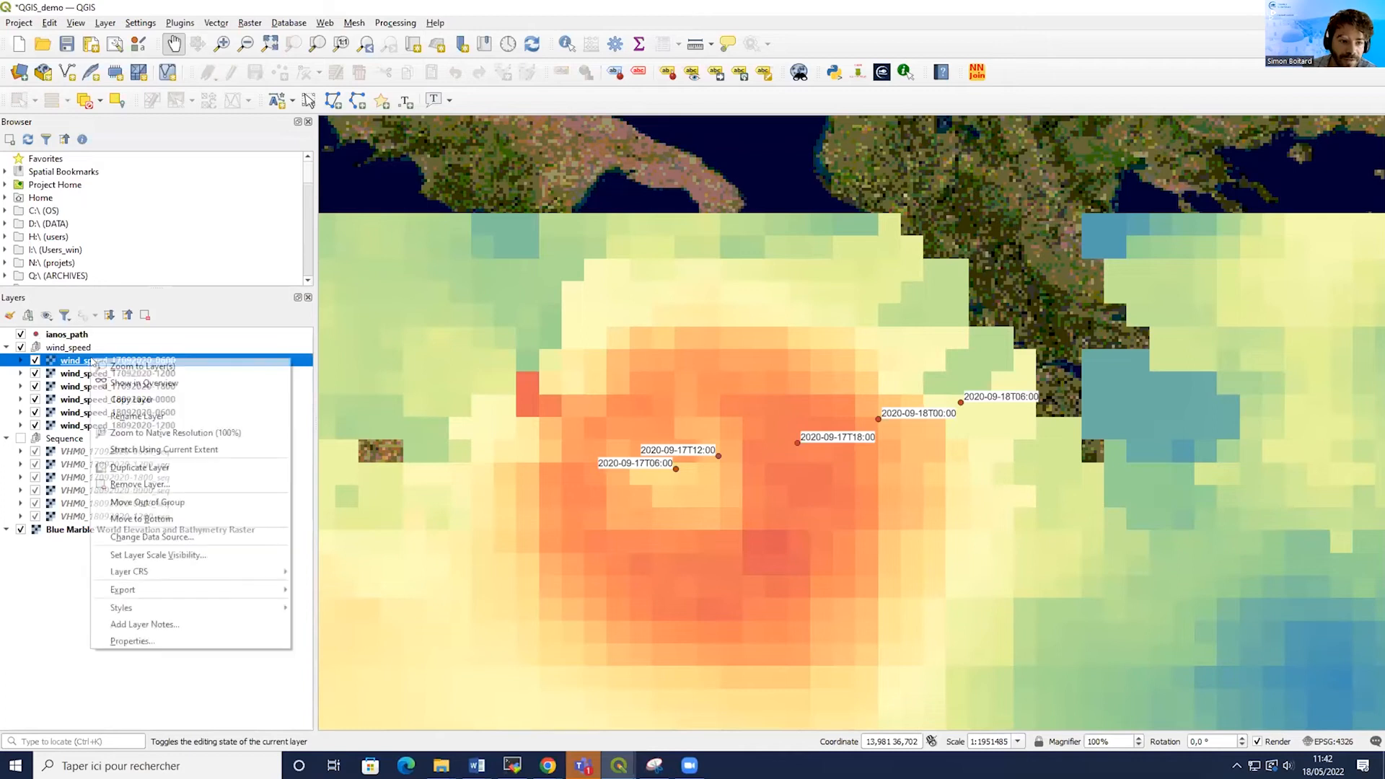
pyautogui.click(156, 640)
pyautogui.moveTo(563, 202); pyautogui.dragTo(518, 202)
pyautogui.write('1')
pyautogui.moveTo(820, 205); pyautogui.dragTo(665, 176)
pyautogui.write('17')
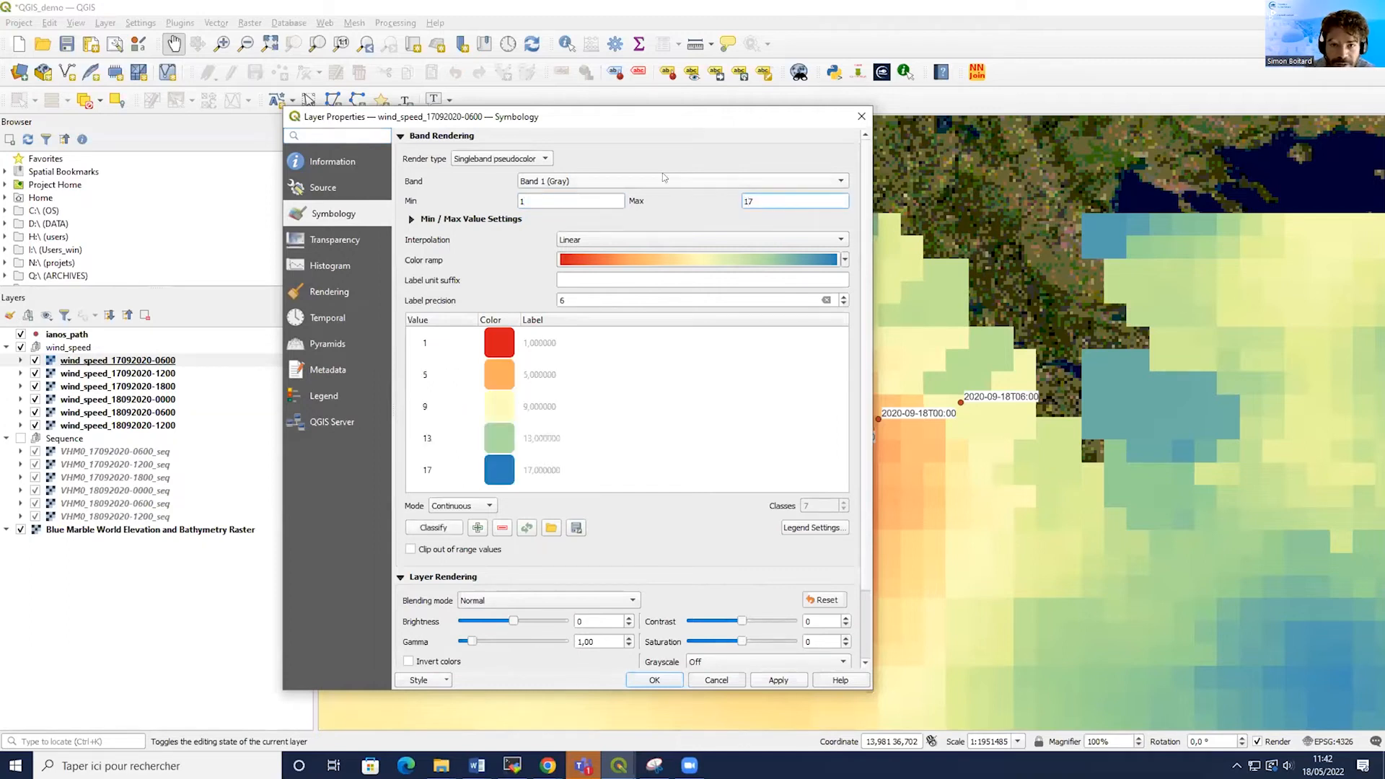
pyautogui.rightClick(693, 257)
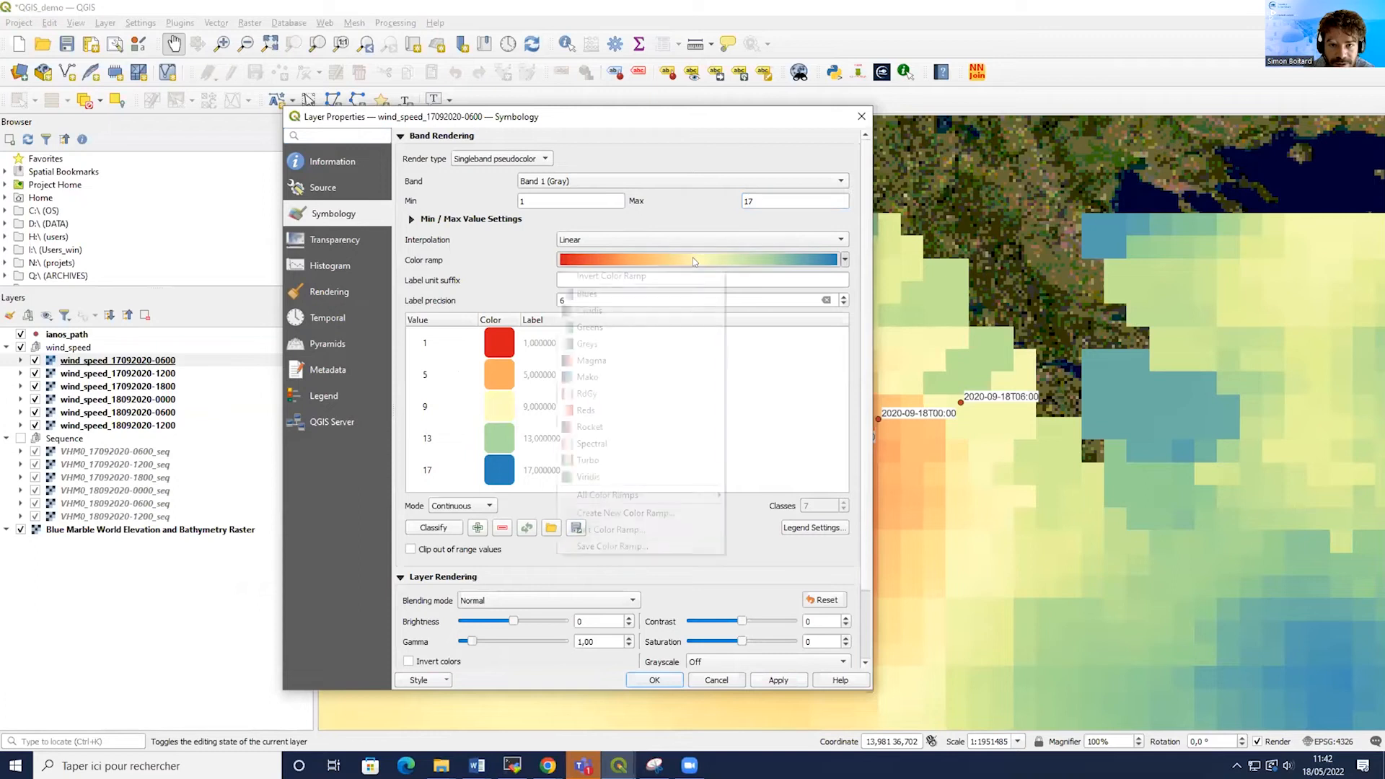
pyautogui.click(627, 273)
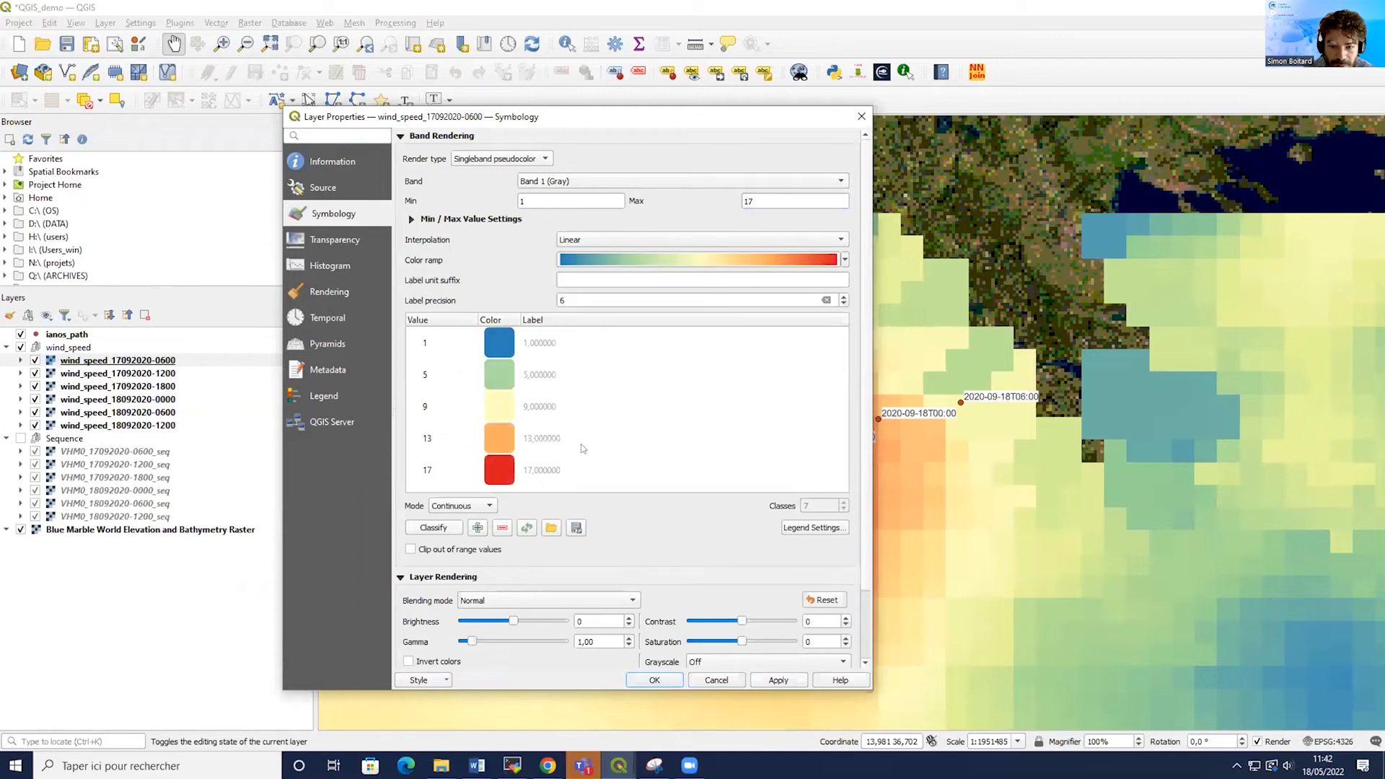
pyautogui.click(779, 685)
pyautogui.click(654, 680)
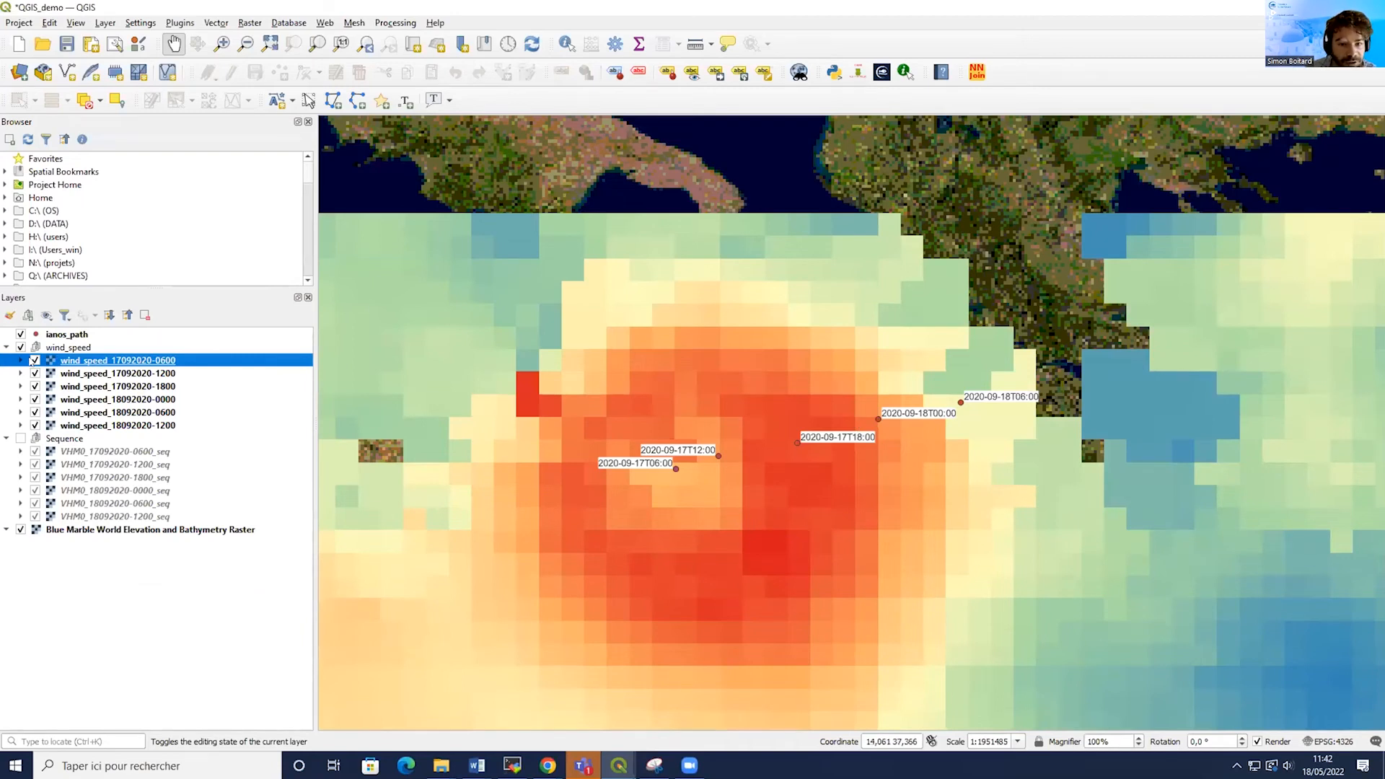
# Step through the wind_speed layers by hiding each one in turn and then showing them again.
pyautogui.click(34, 361)
pyautogui.click(34, 374)
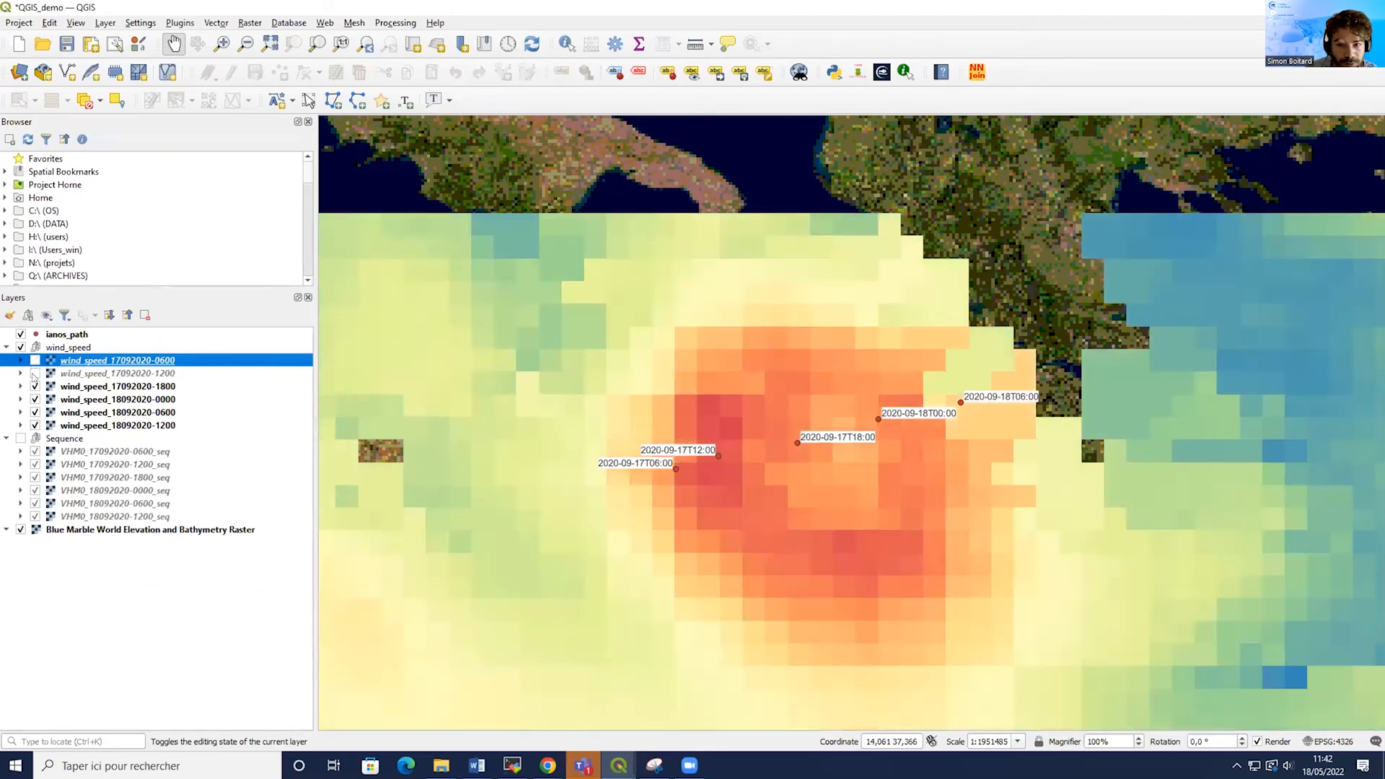
pyautogui.click(34, 387)
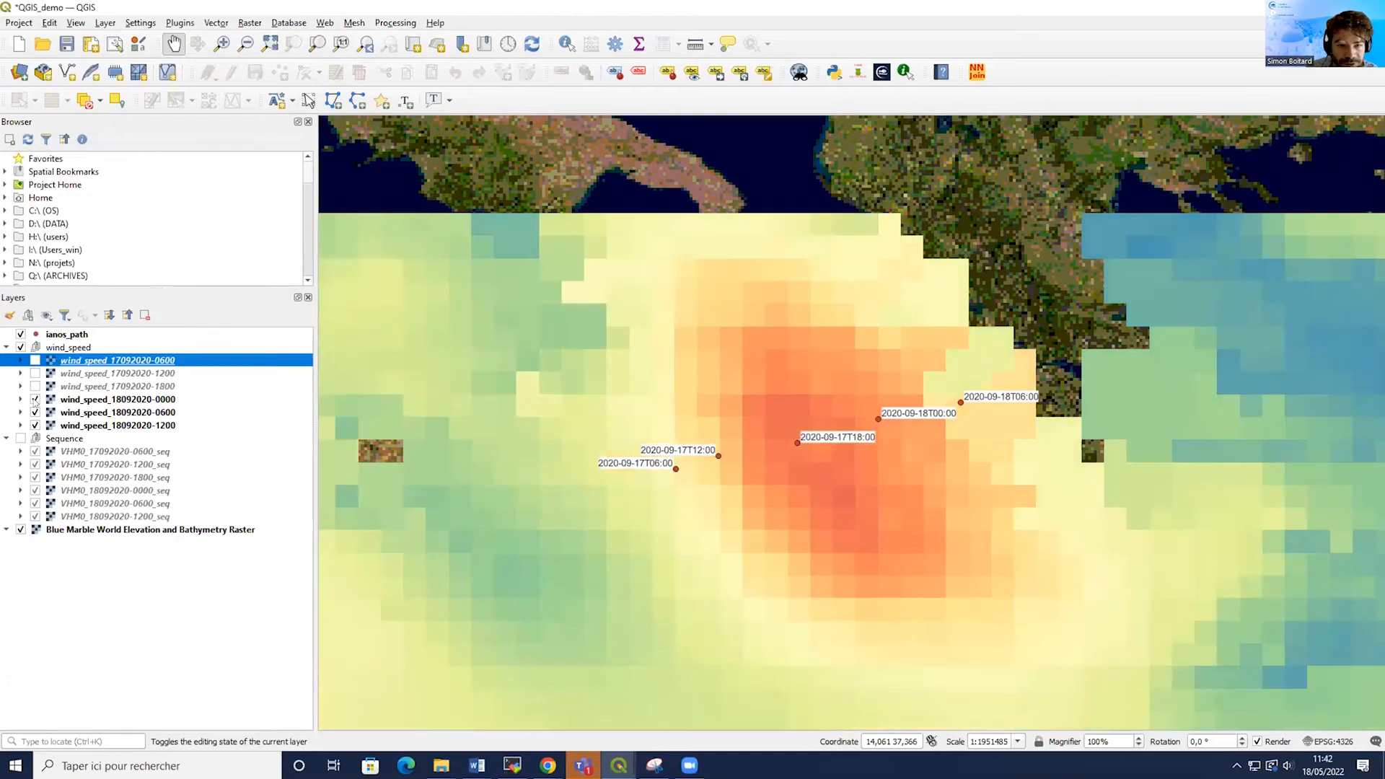
pyautogui.click(34, 400)
pyautogui.click(35, 412)
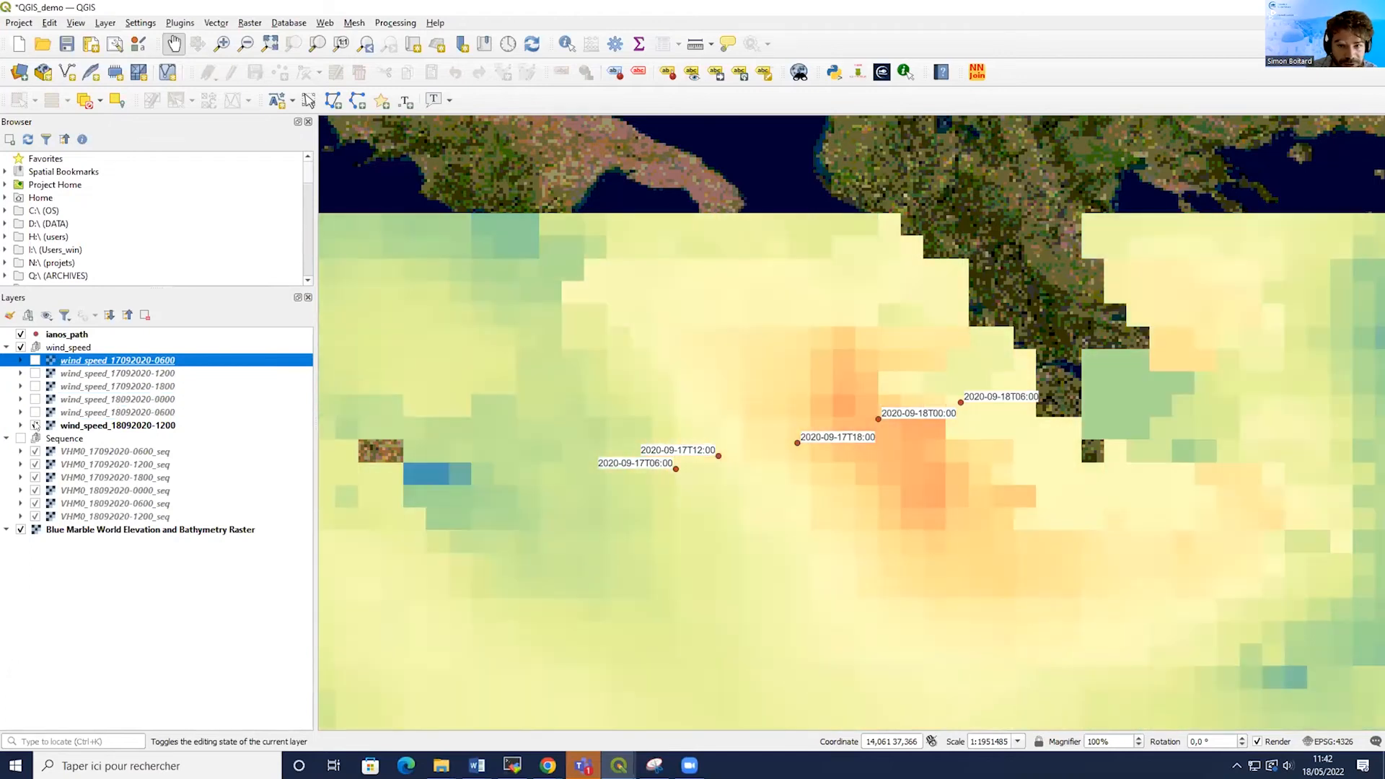
pyautogui.click(35, 426)
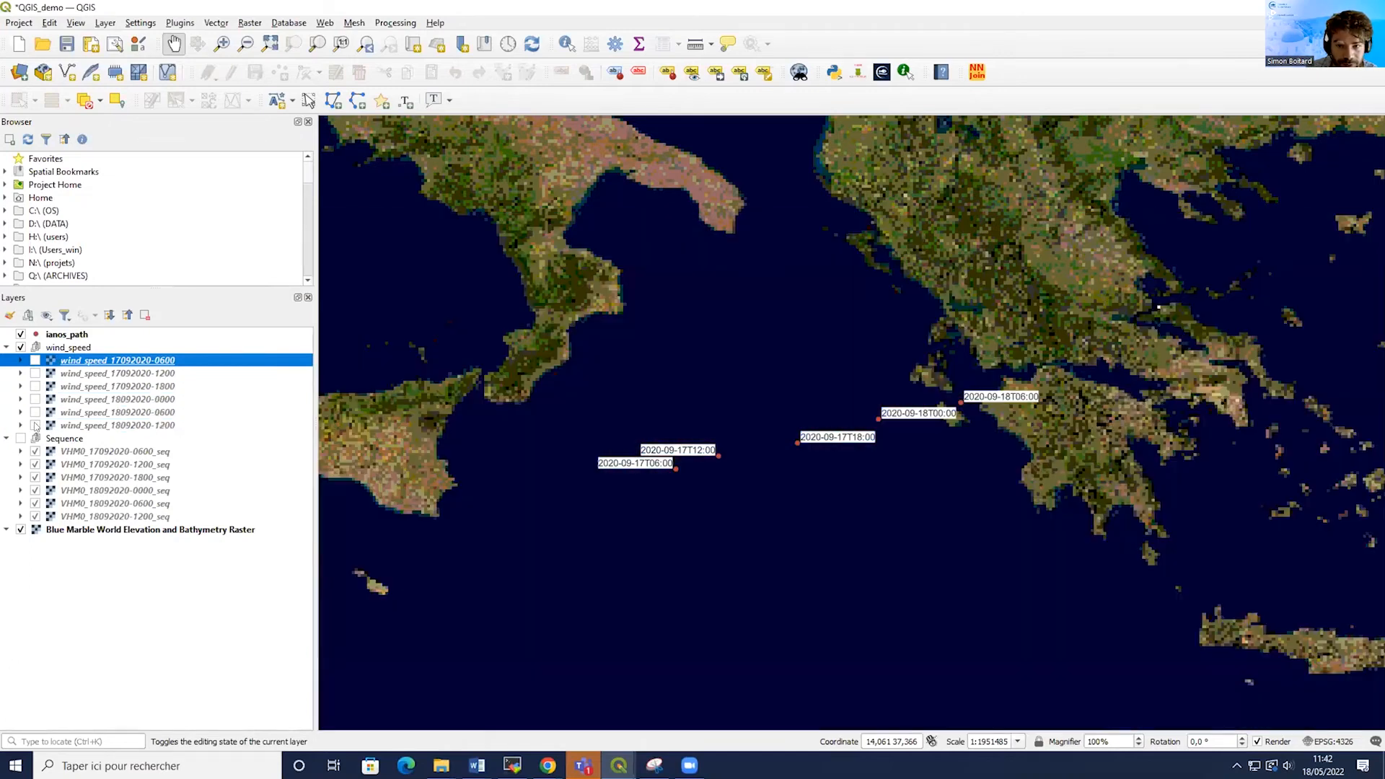
pyautogui.click(35, 361)
pyautogui.click(34, 374)
pyautogui.click(35, 386)
pyautogui.click(34, 400)
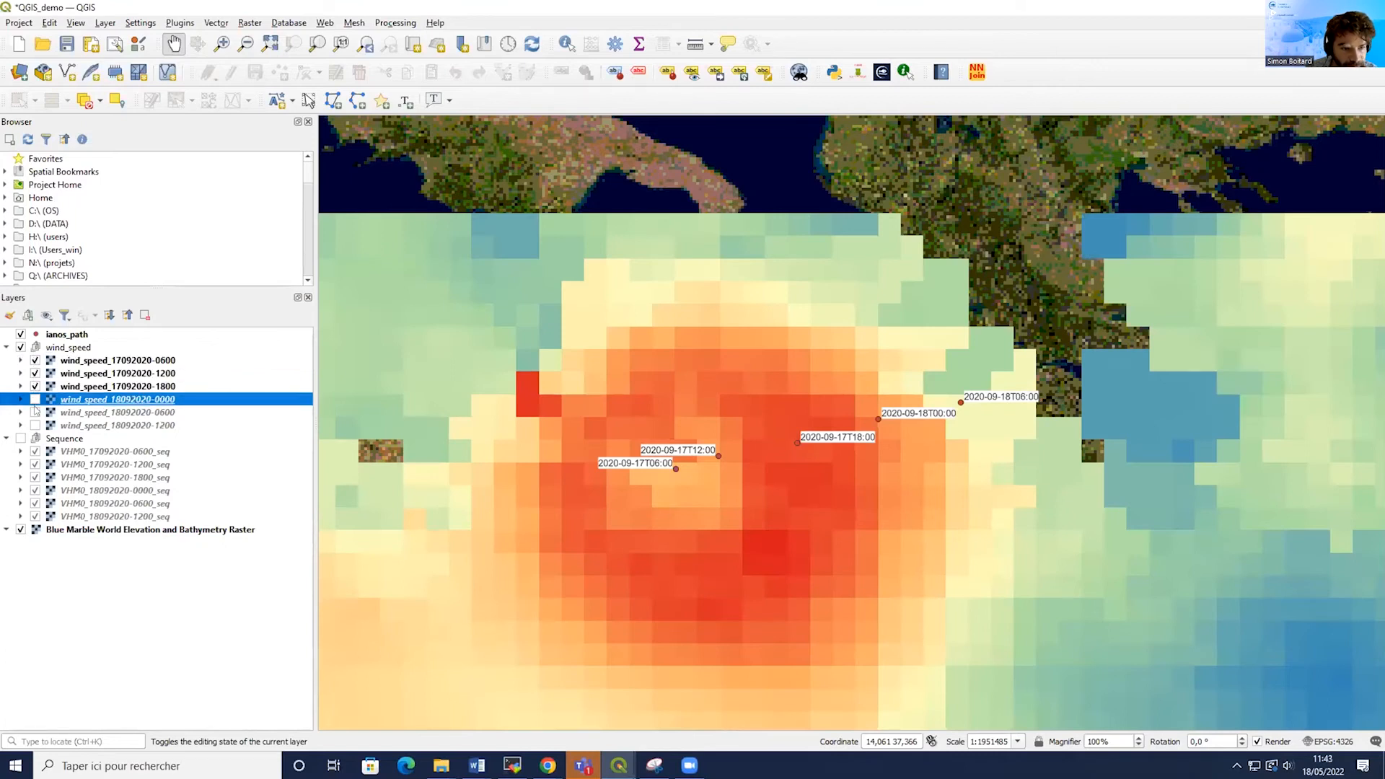
pyautogui.click(35, 412)
pyautogui.click(36, 425)
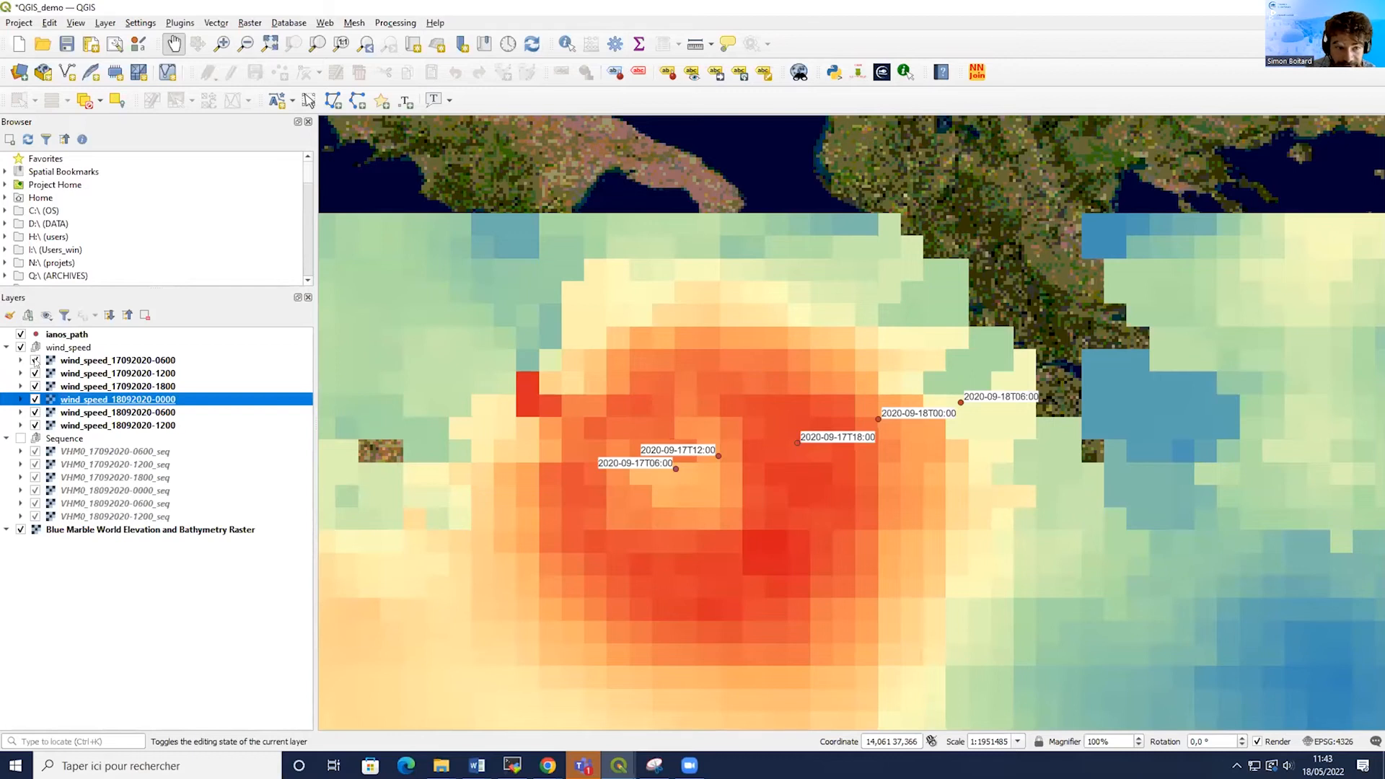
pyautogui.click(35, 361)
pyautogui.click(35, 387)
pyautogui.click(35, 386)
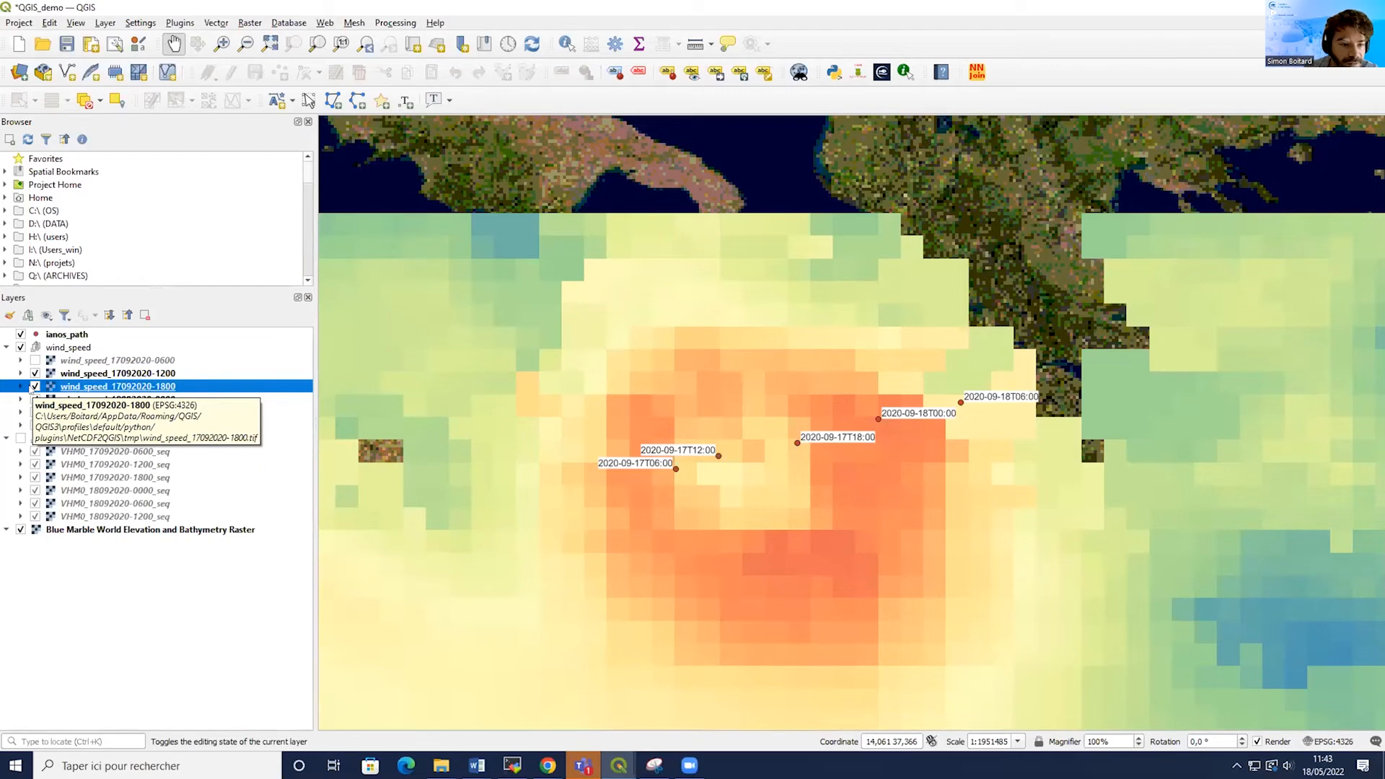
pyautogui.click(35, 387)
pyautogui.click(35, 399)
pyautogui.click(35, 412)
pyautogui.click(35, 425)
pyautogui.click(21, 438)
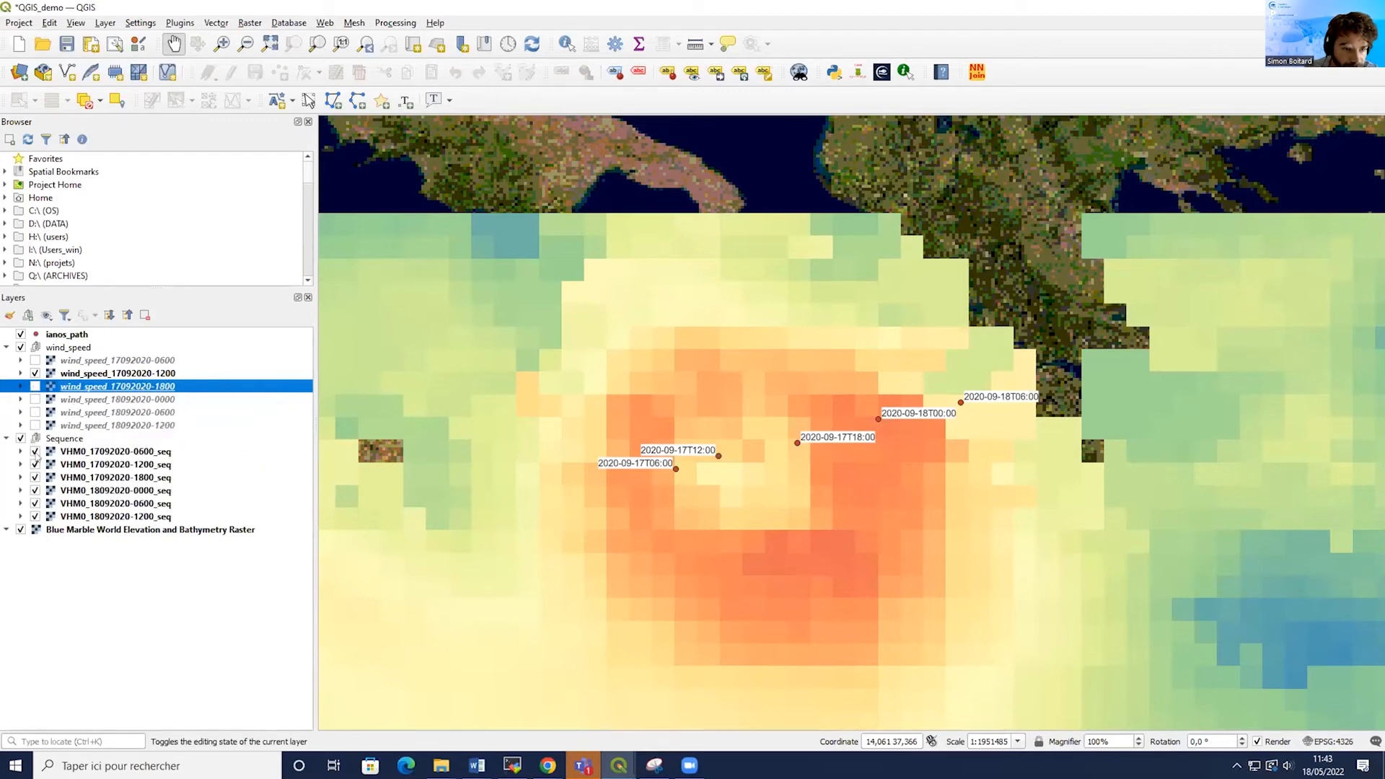
pyautogui.click(34, 452)
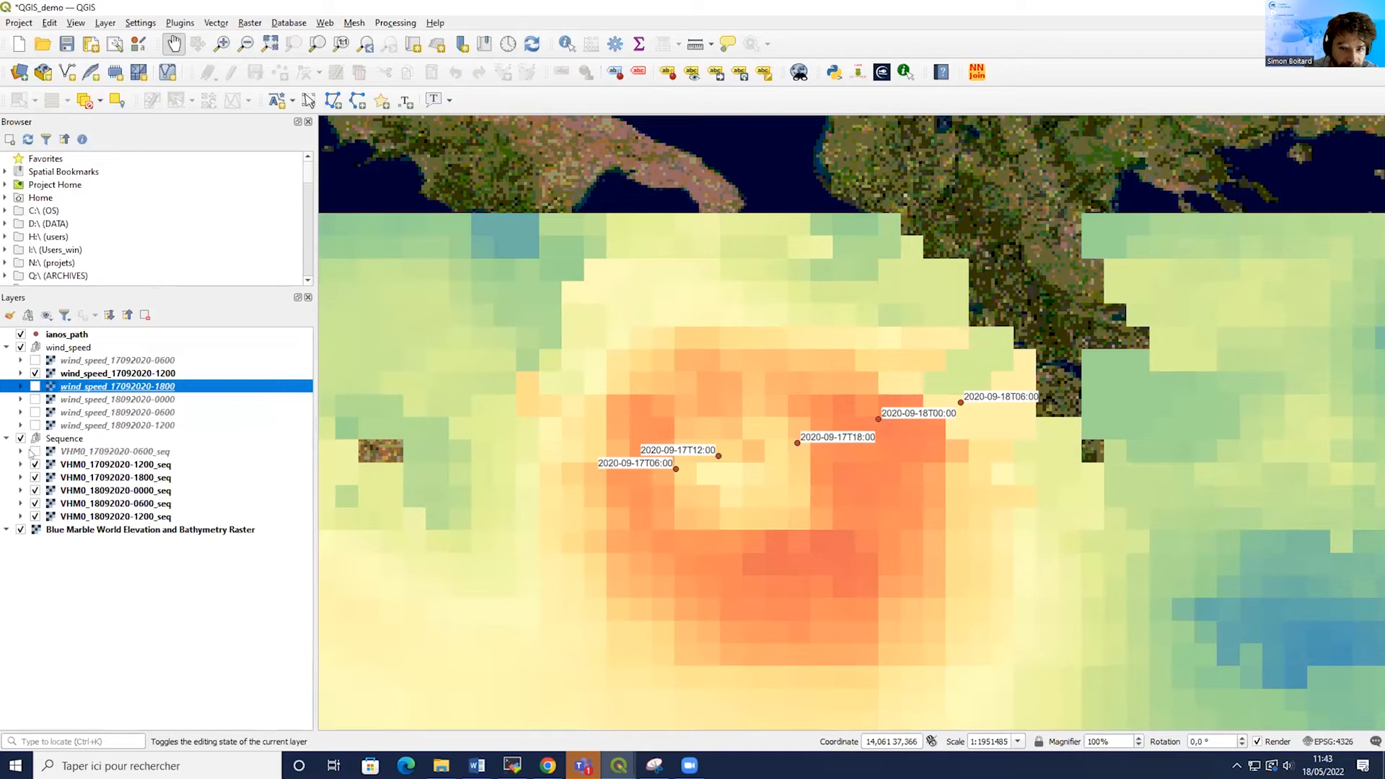
pyautogui.click(34, 373)
pyautogui.click(35, 374)
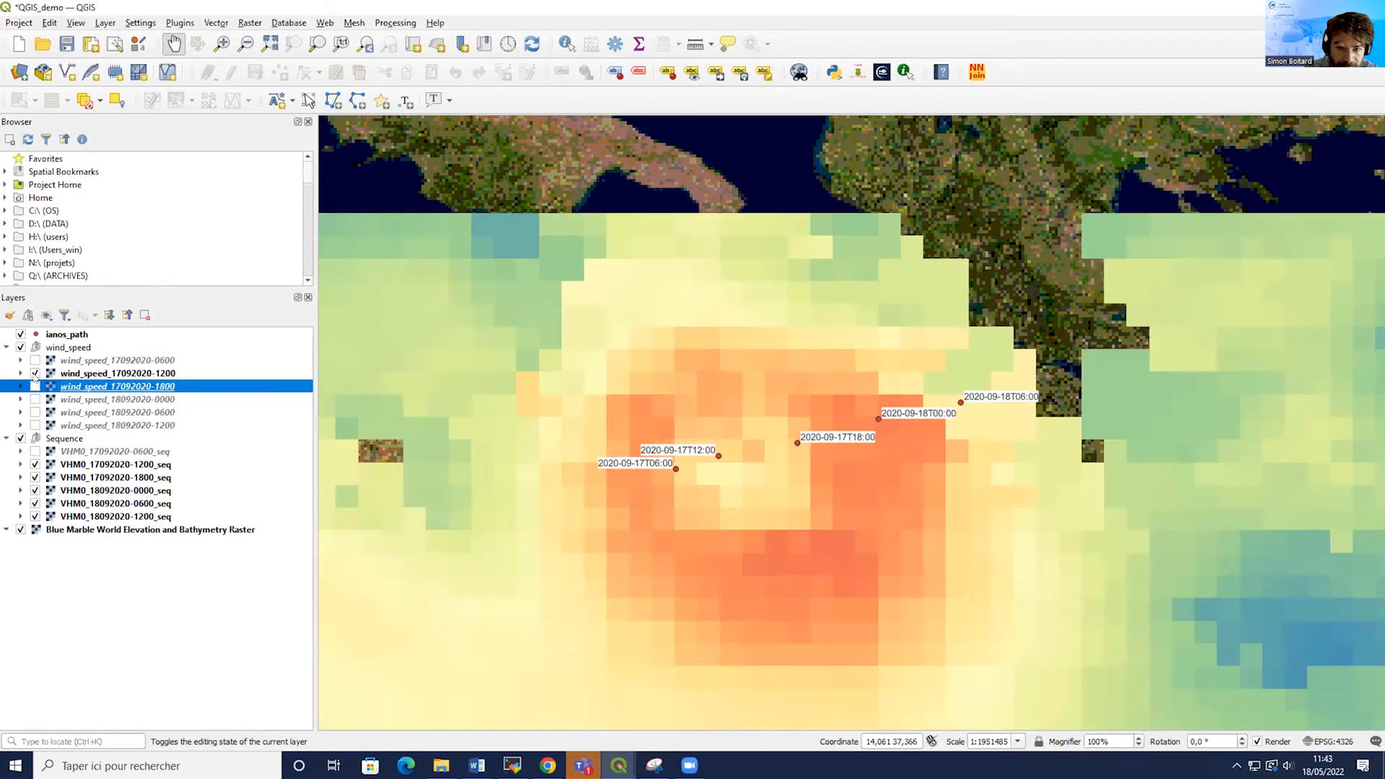
pyautogui.click(35, 373)
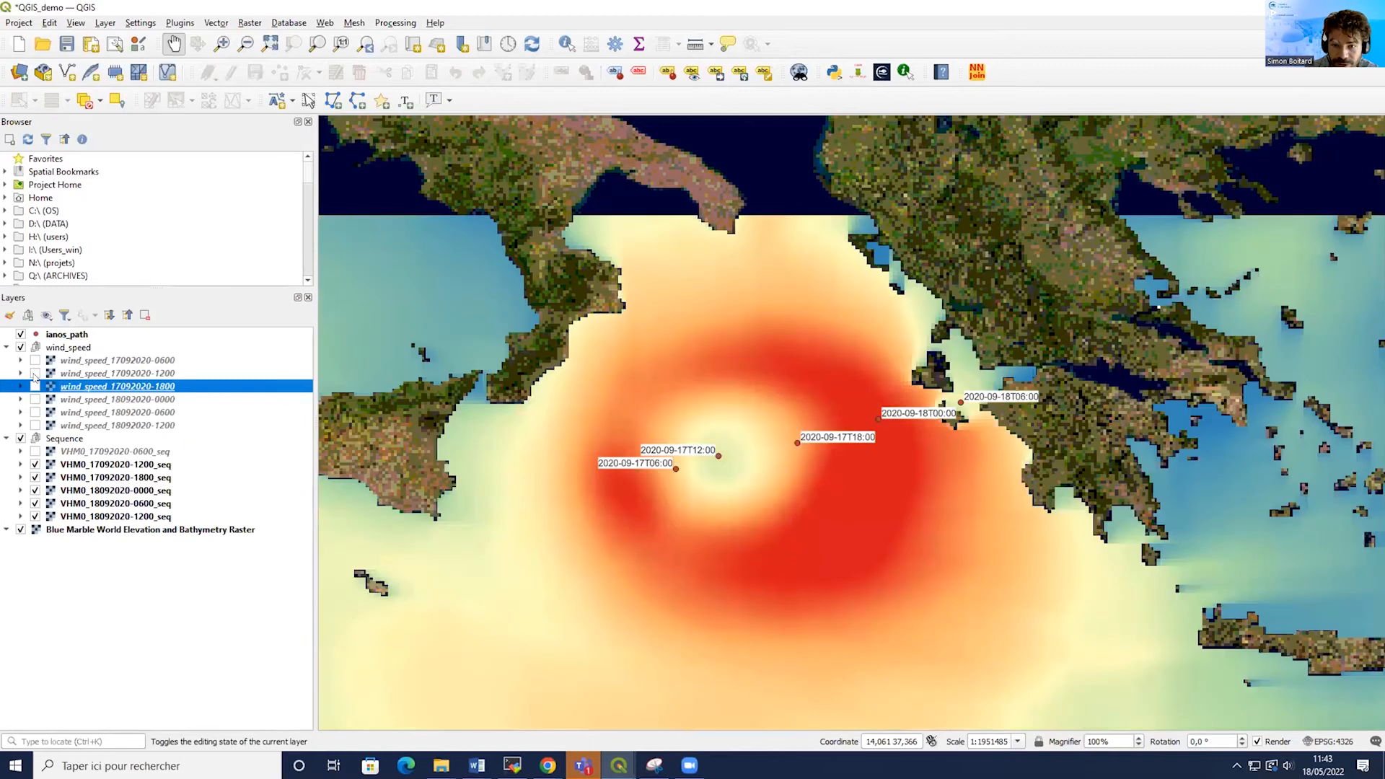
pyautogui.click(34, 374)
pyautogui.click(34, 374)
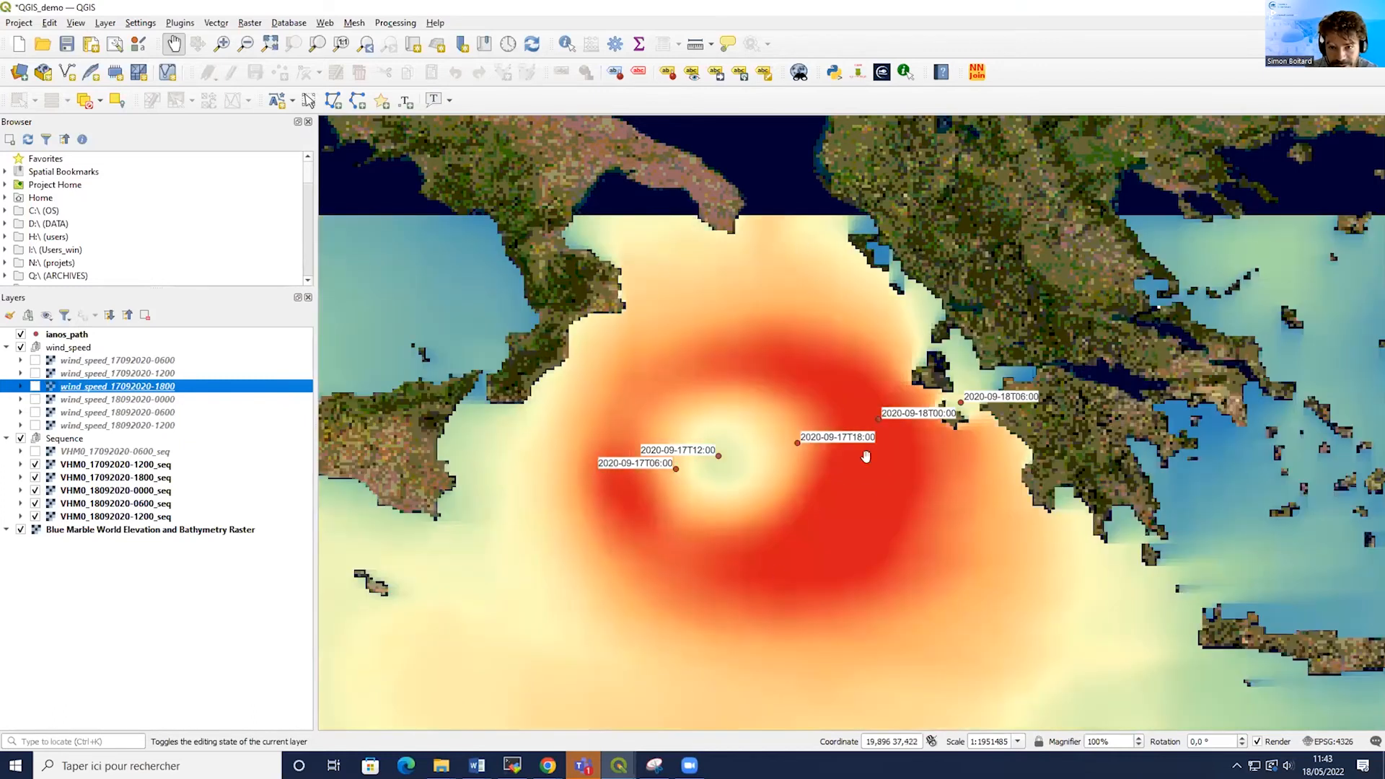
pyautogui.click(35, 386)
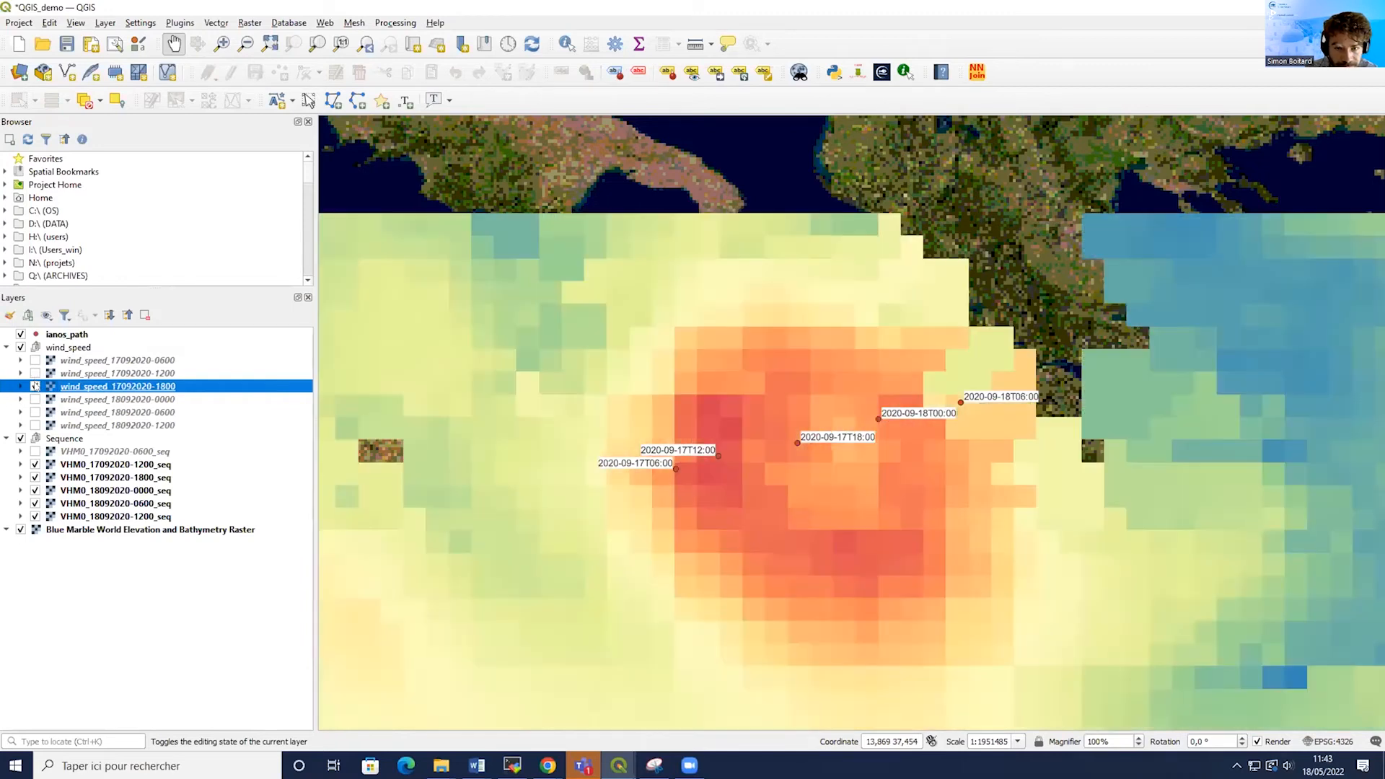
# Hide the Sequence group and show all six wind_speed layers again.
pyautogui.click(20, 438)
pyautogui.click(34, 360)
pyautogui.click(34, 373)
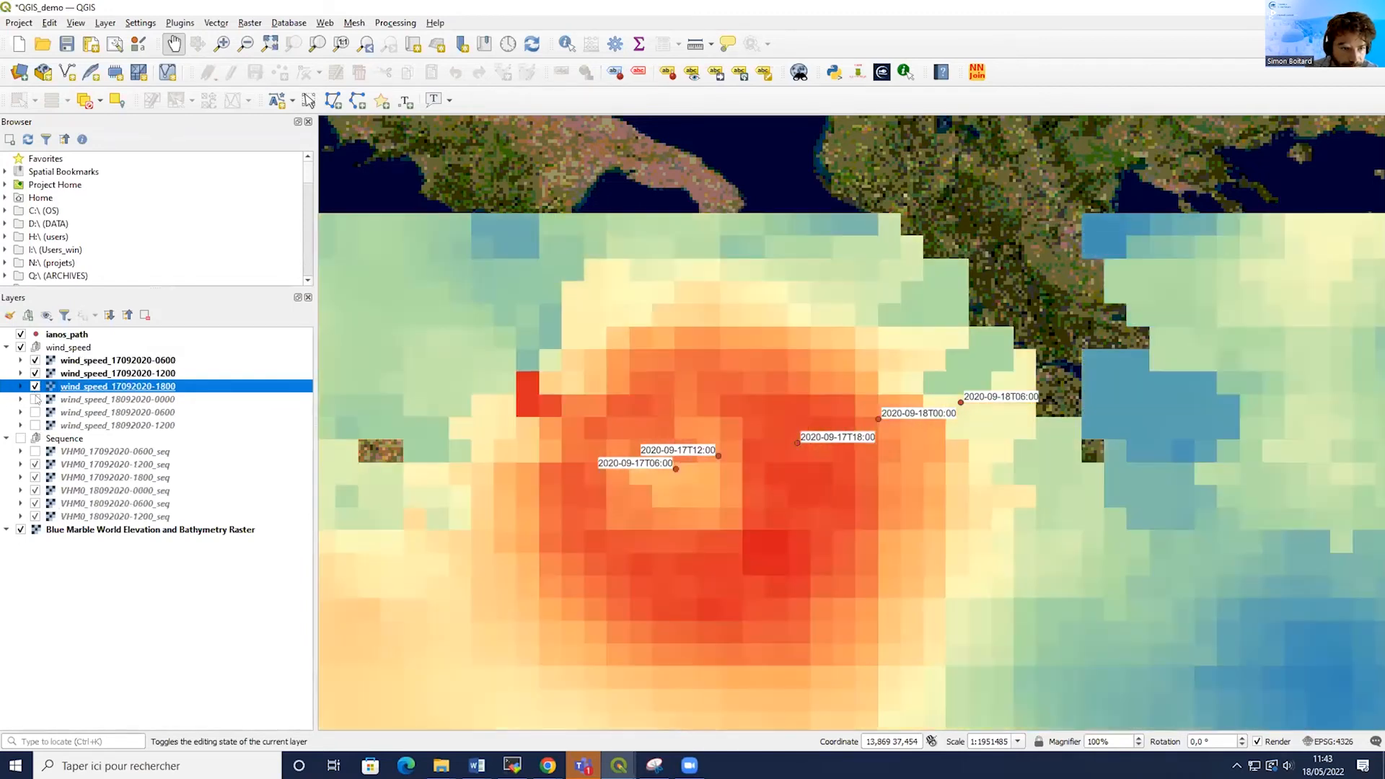
pyautogui.click(35, 399)
pyautogui.click(35, 412)
pyautogui.click(35, 425)
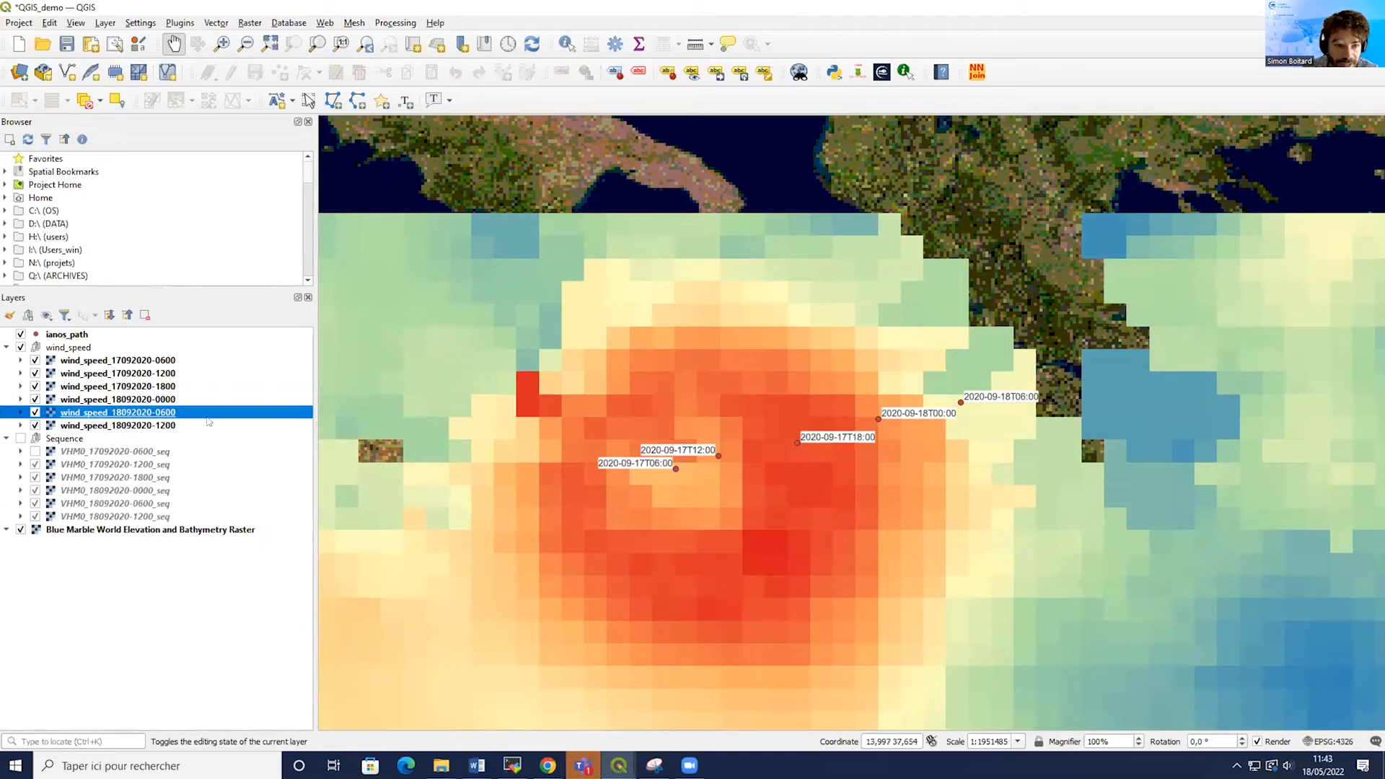
pyautogui.rightClick(176, 363)
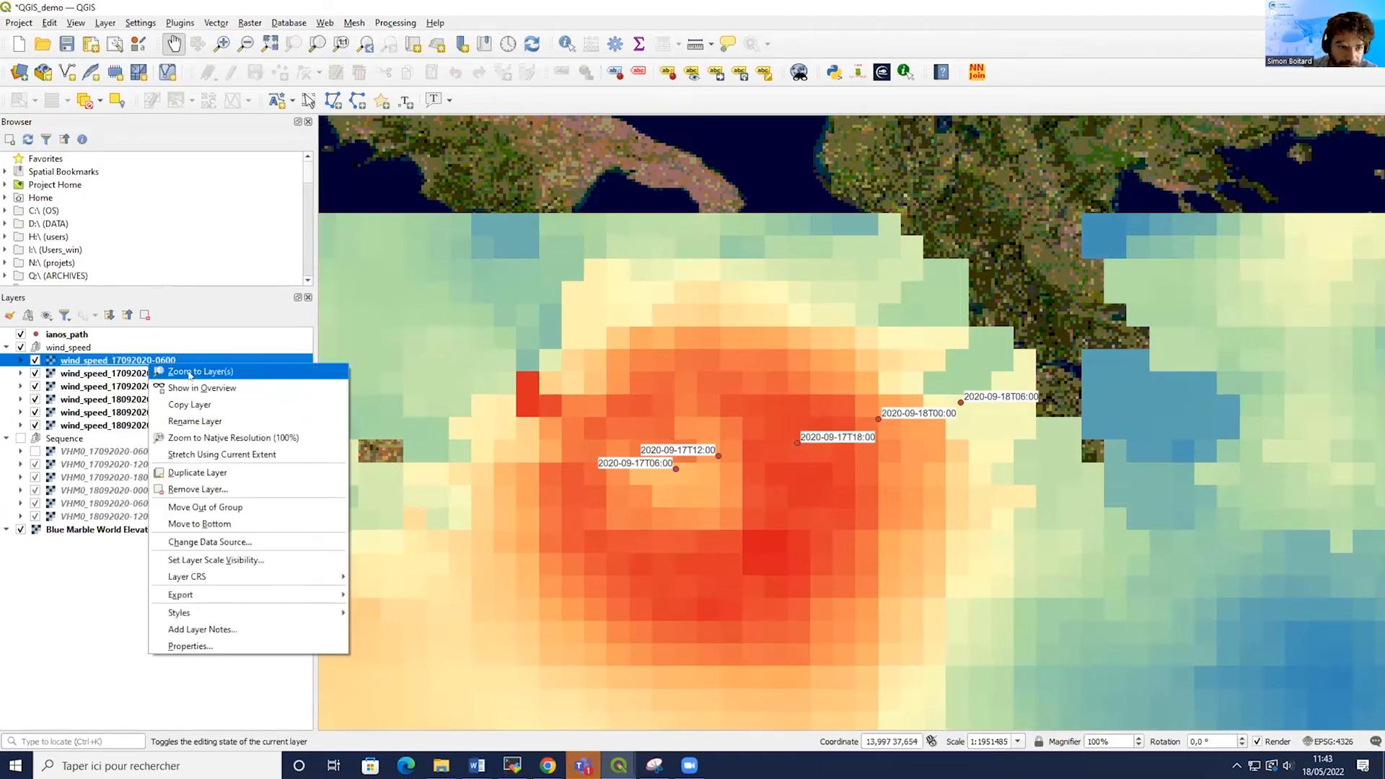
pyautogui.moveTo(219, 613)
pyautogui.click(380, 613)
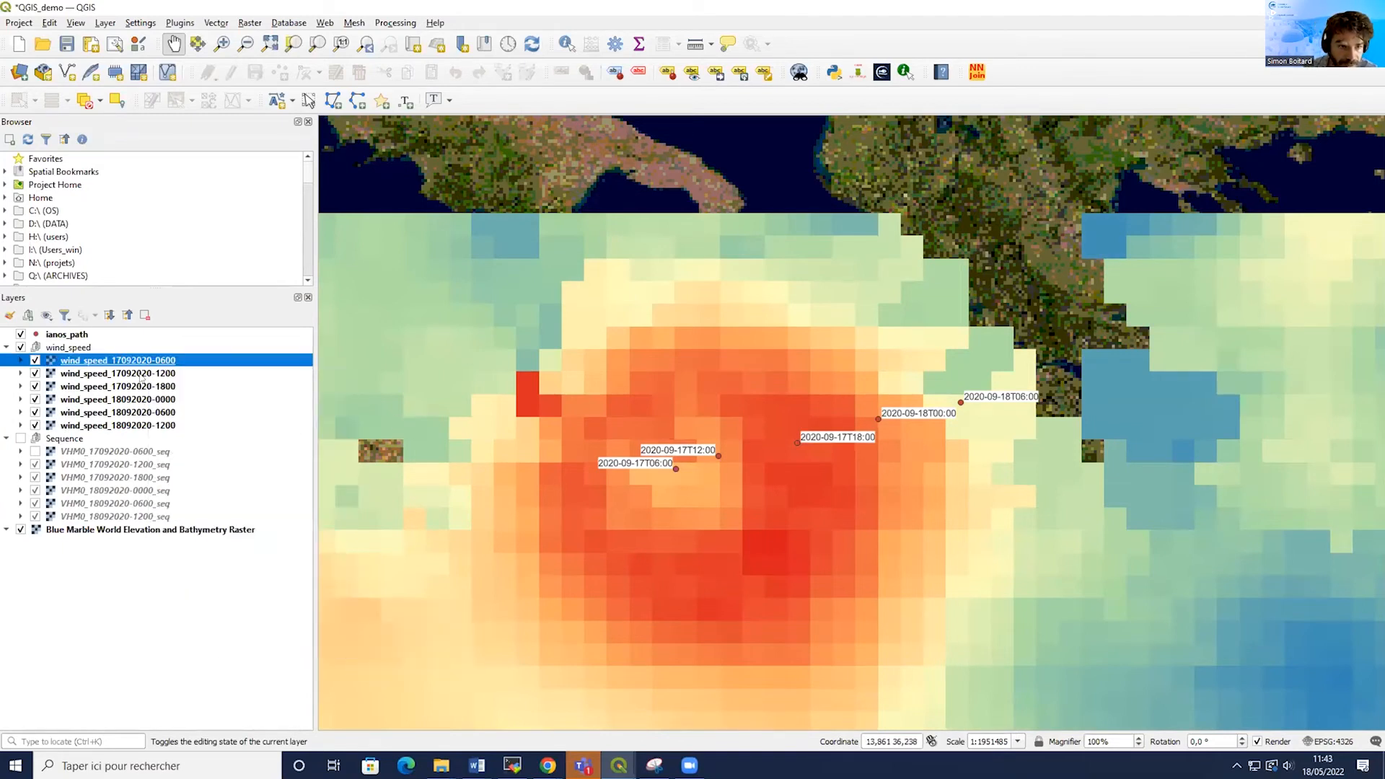
pyautogui.click(143, 374)
pyautogui.keyDown('shift'); pyautogui.click(148, 425); pyautogui.keyUp('shift')
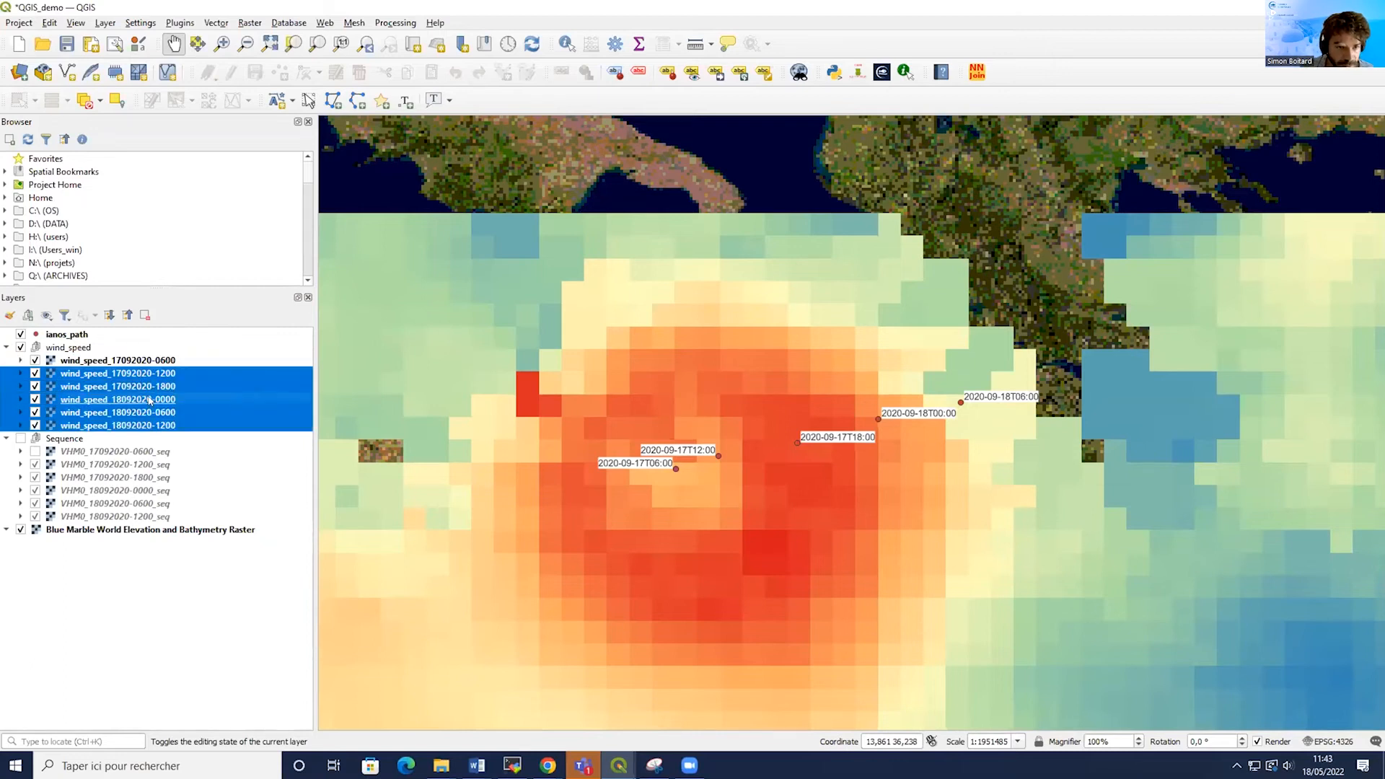
pyautogui.rightClick(150, 400)
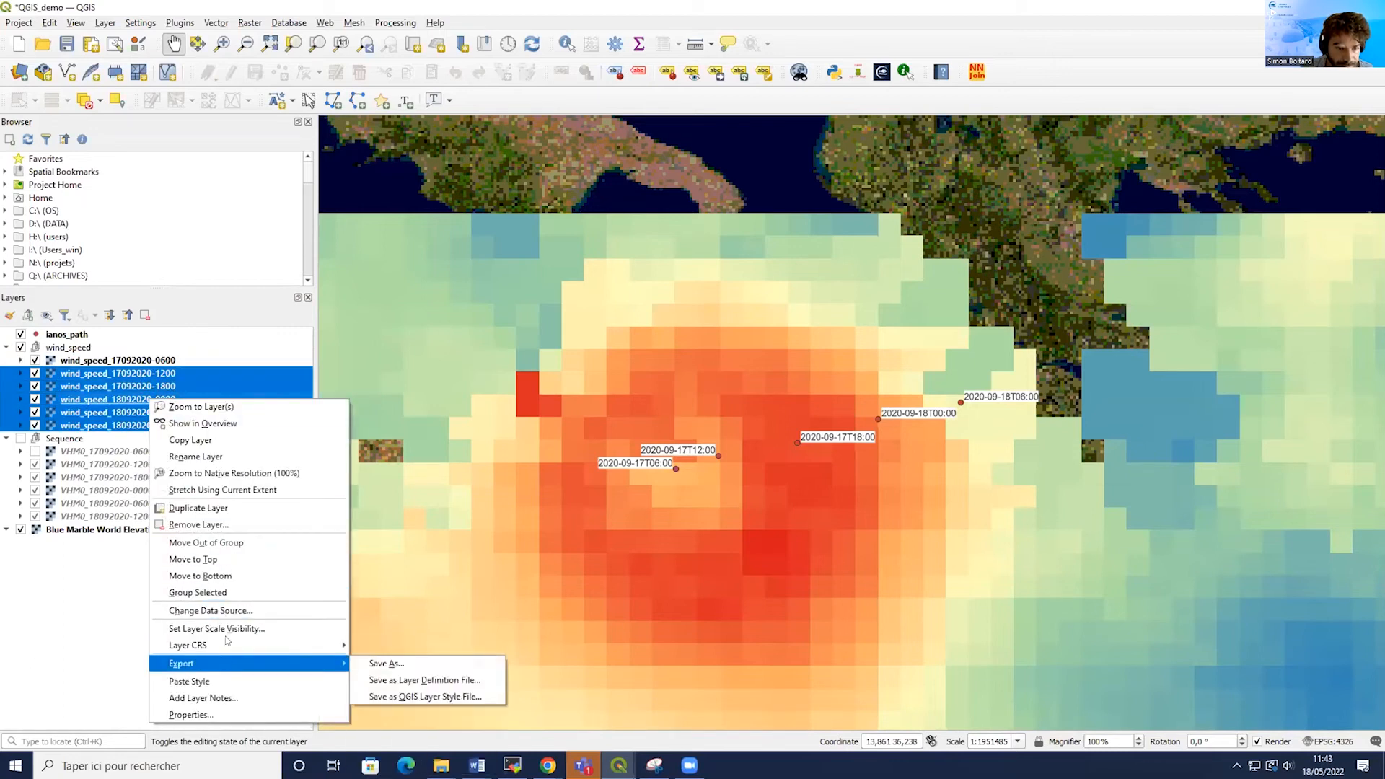
pyautogui.click(232, 679)
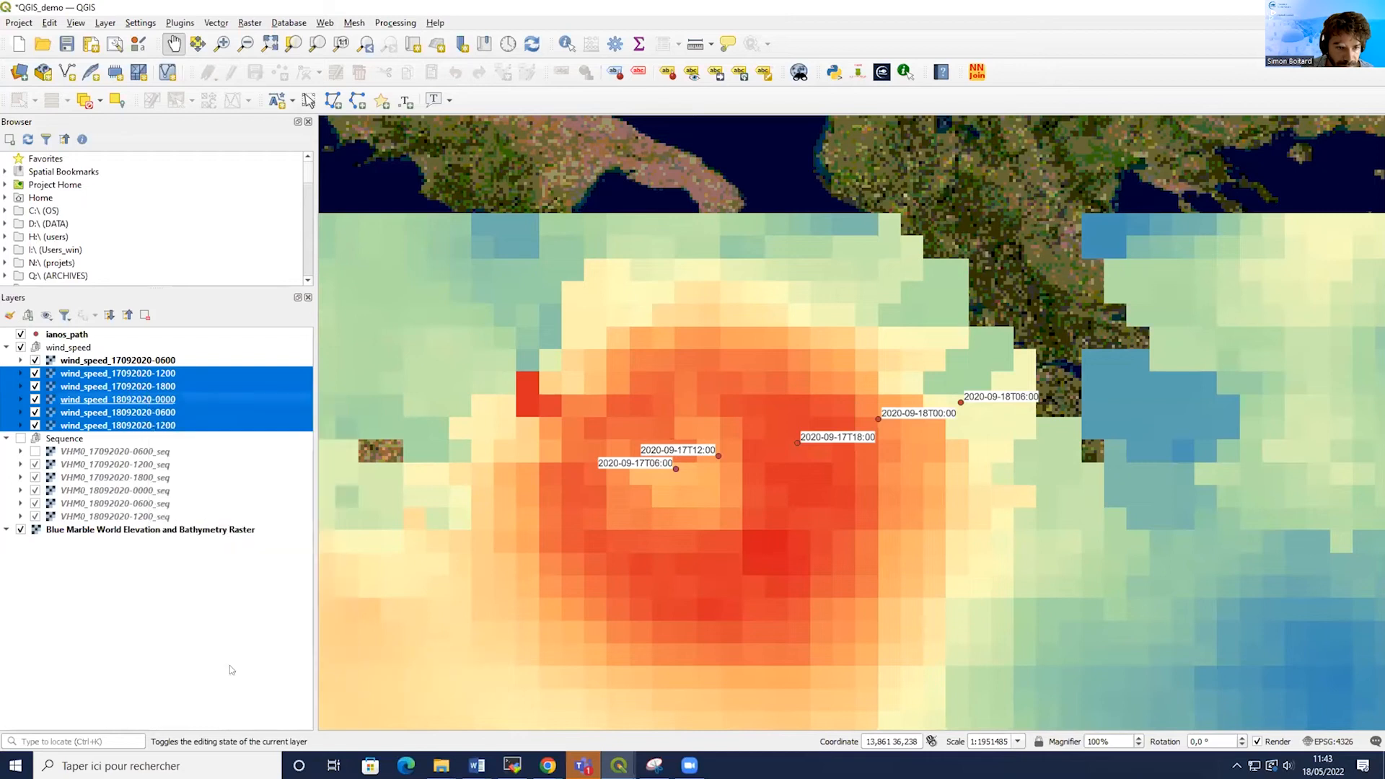
# Hide all six wind_speed layers one at a time, then show them again, to compare with the wave height layers beneath.
pyautogui.click(68, 373)
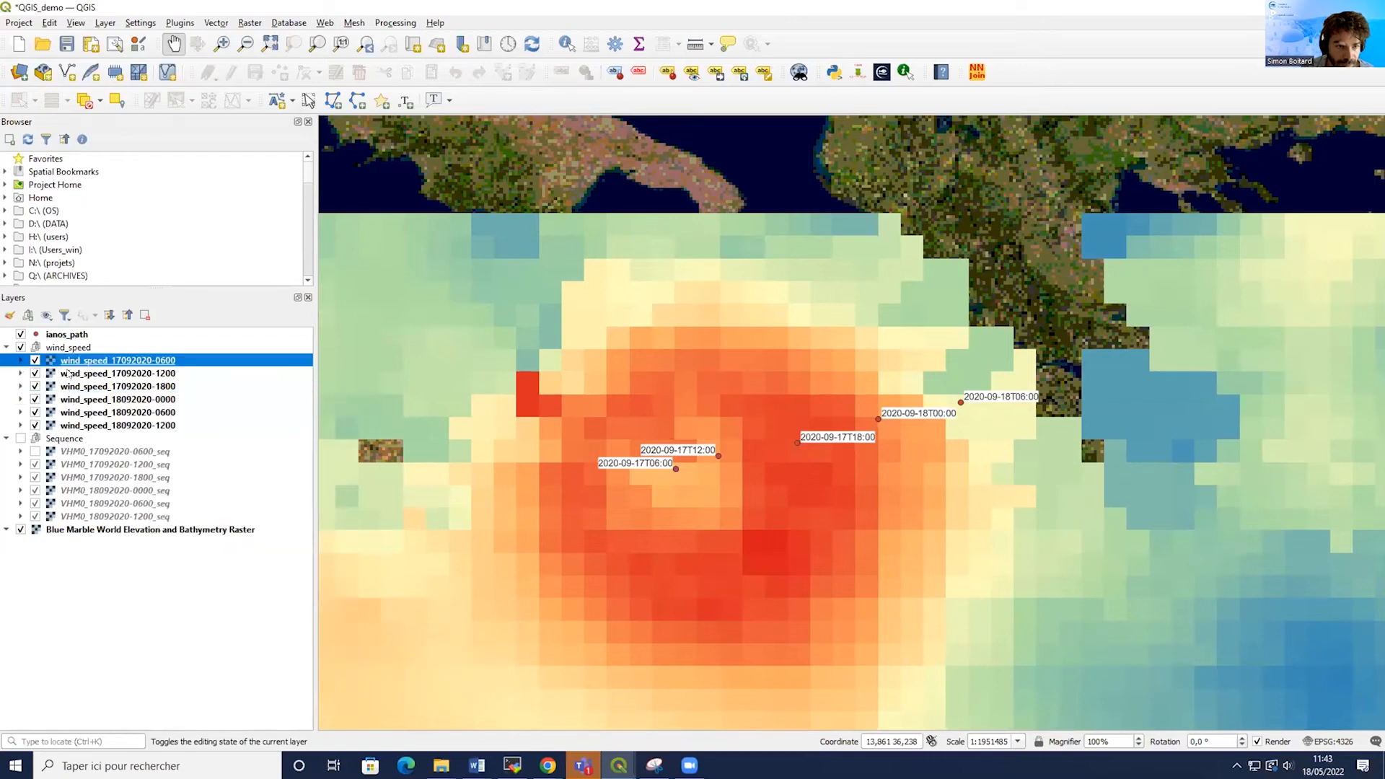
pyautogui.click(61, 358)
pyautogui.click(35, 360)
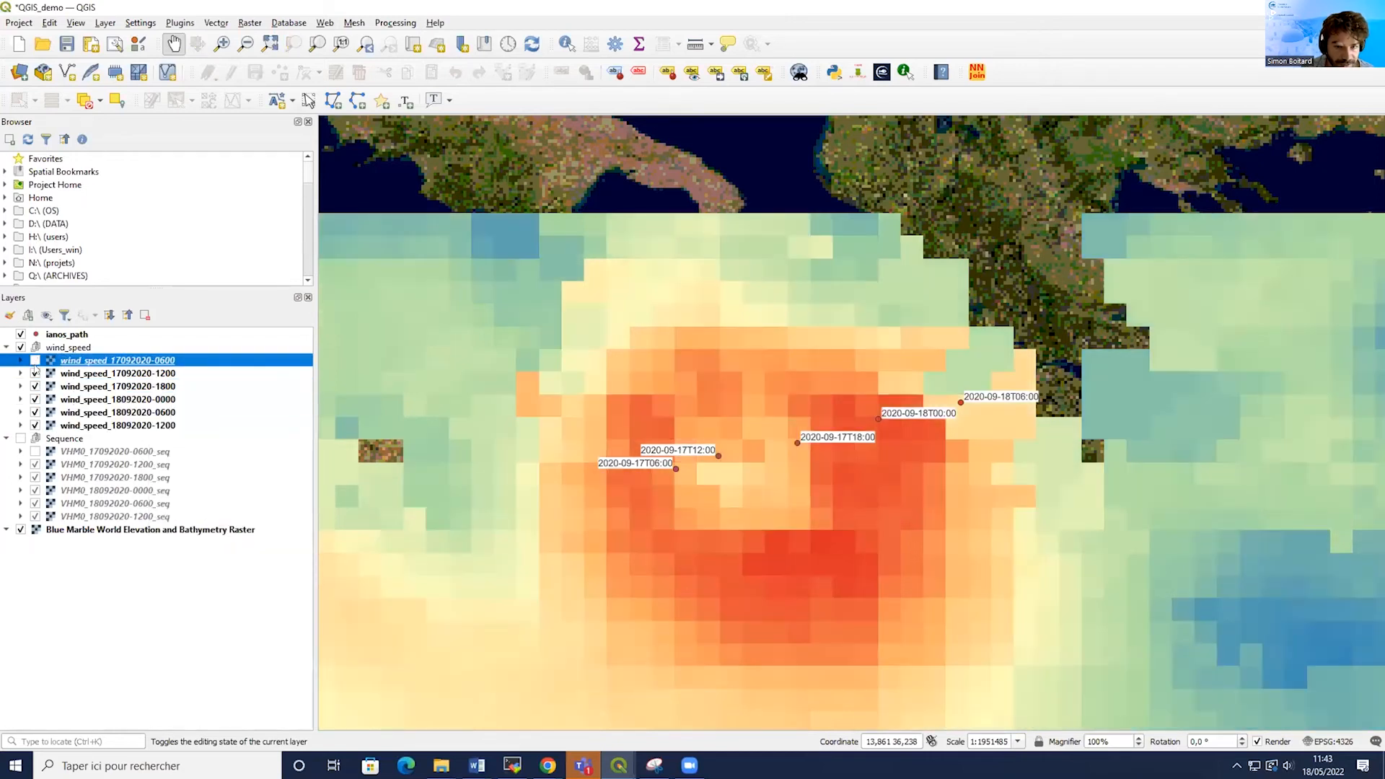
pyautogui.click(35, 373)
pyautogui.click(35, 386)
pyautogui.click(35, 399)
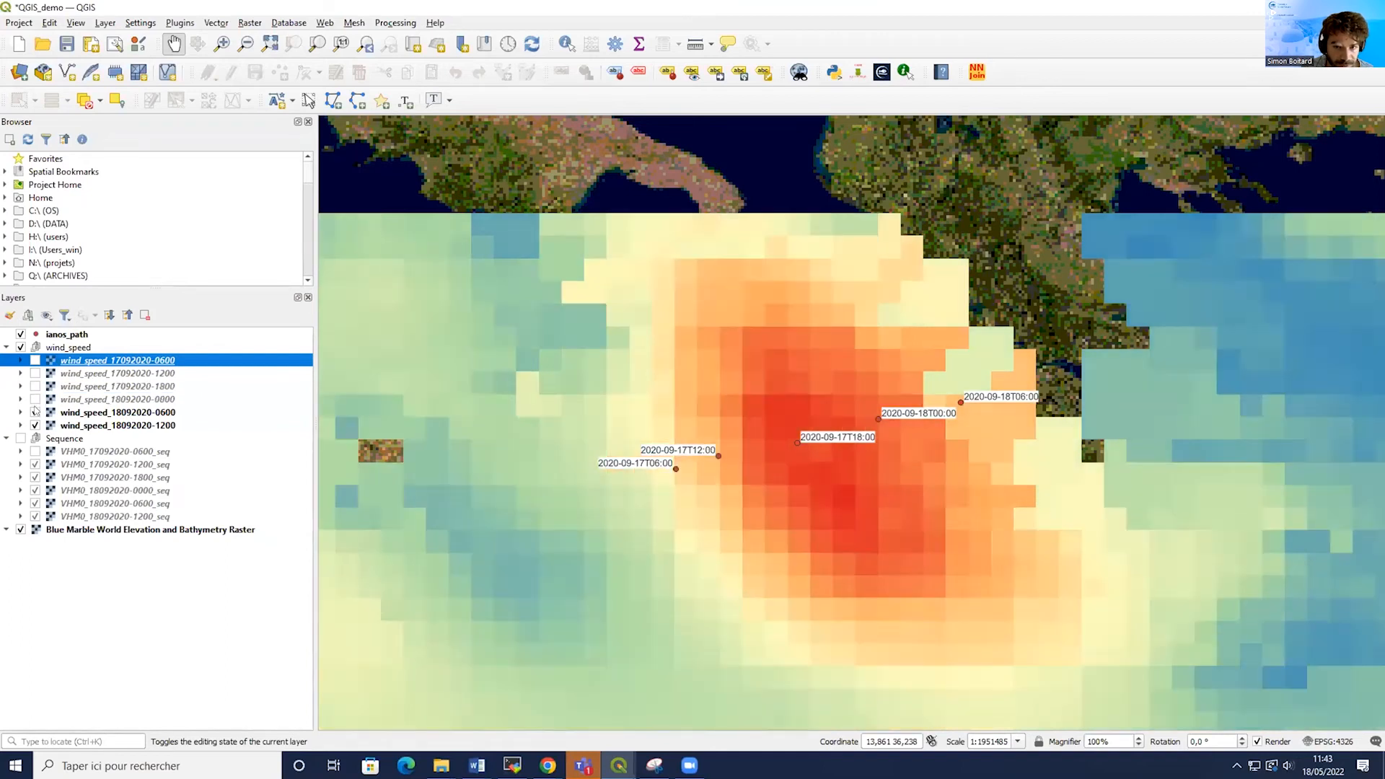
pyautogui.click(34, 412)
pyautogui.click(35, 425)
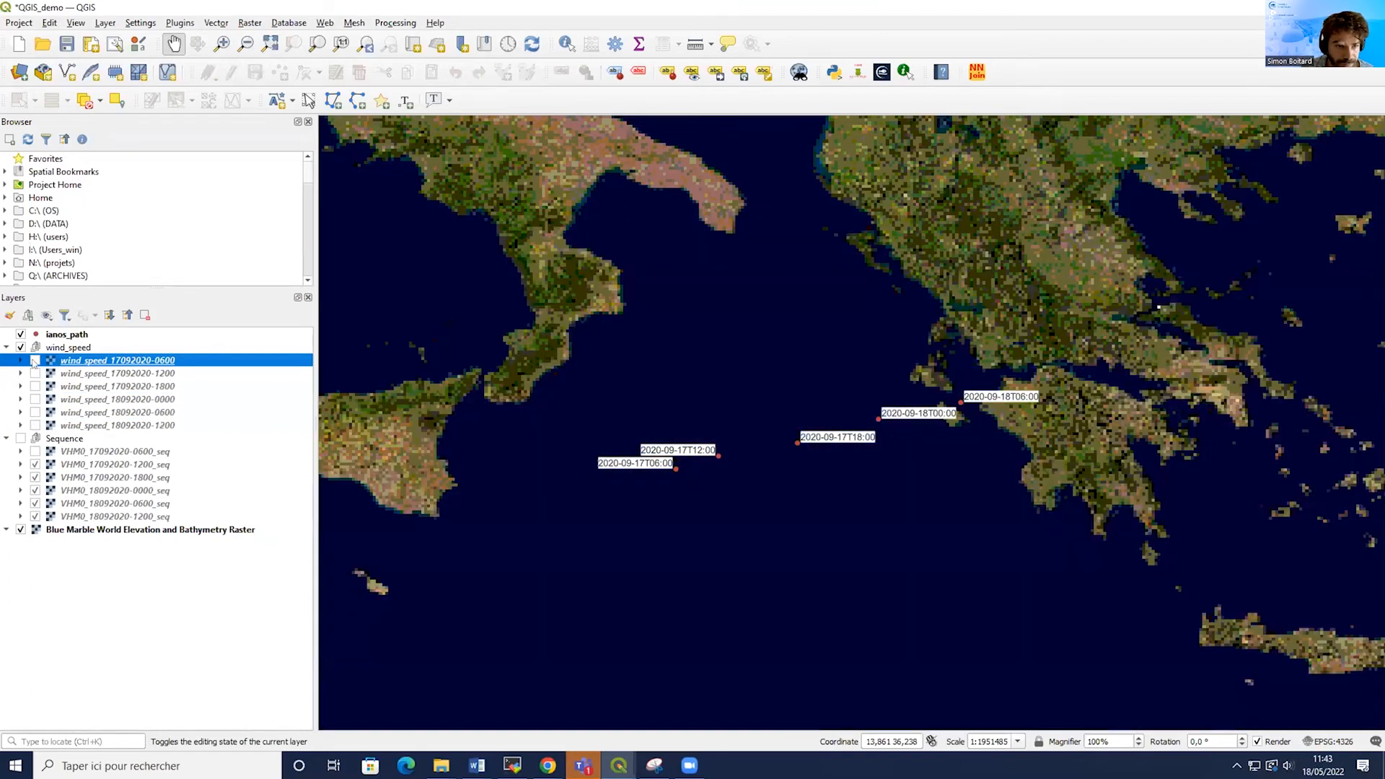
pyautogui.click(35, 360)
pyautogui.click(34, 373)
pyautogui.click(35, 386)
pyautogui.click(34, 399)
pyautogui.click(35, 412)
pyautogui.click(34, 425)
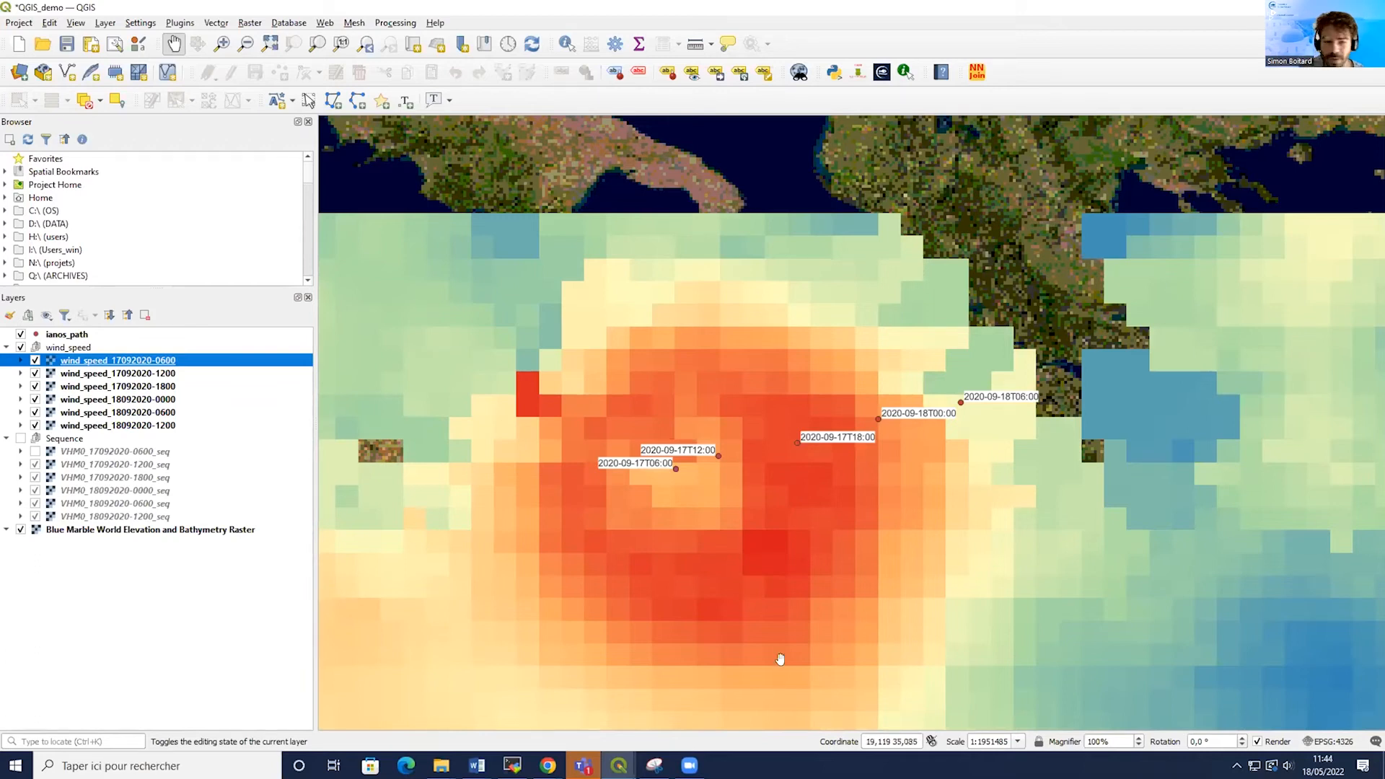
# Switch to the NetCDF2GIS window and select the CERSAT-GLO-WIND NetCDF file to list its variables.
pyautogui.moveTo(615, 763)
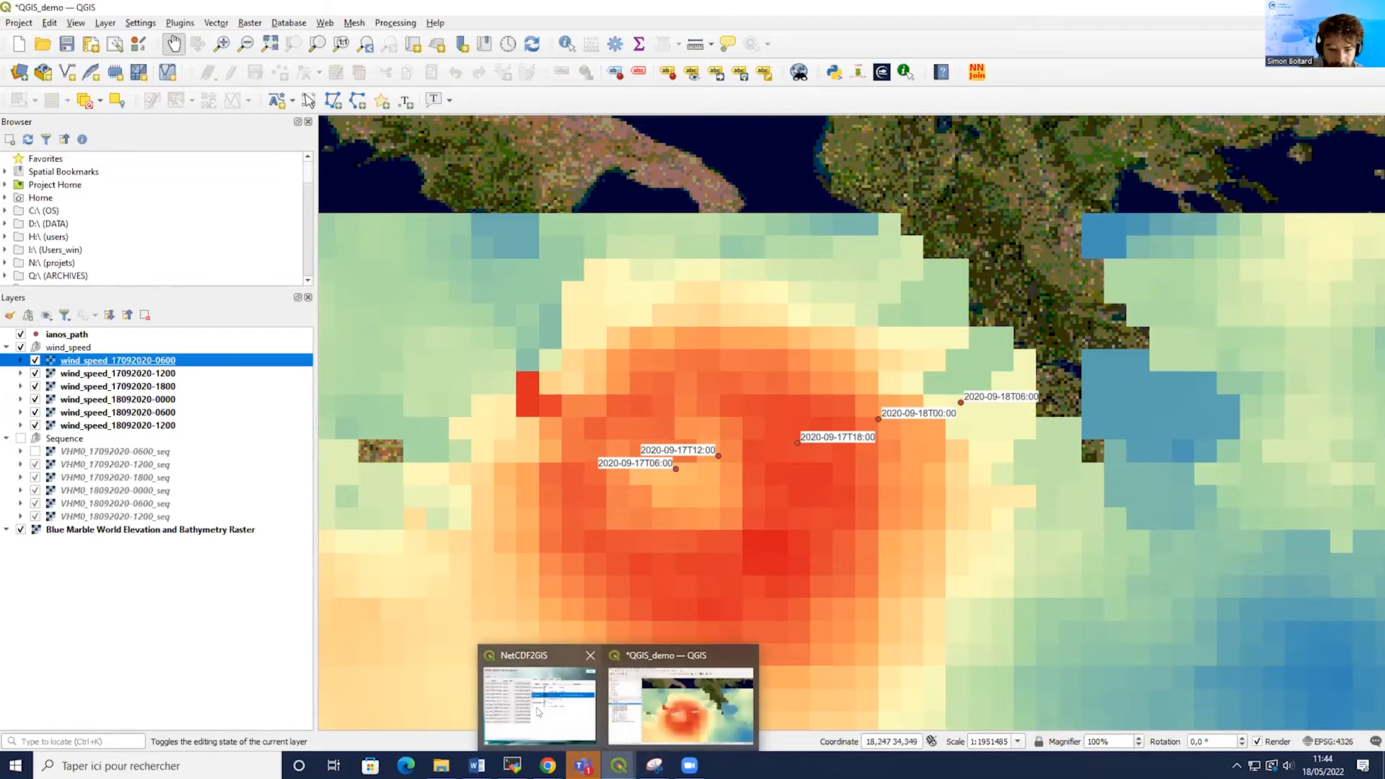
pyautogui.click(537, 706)
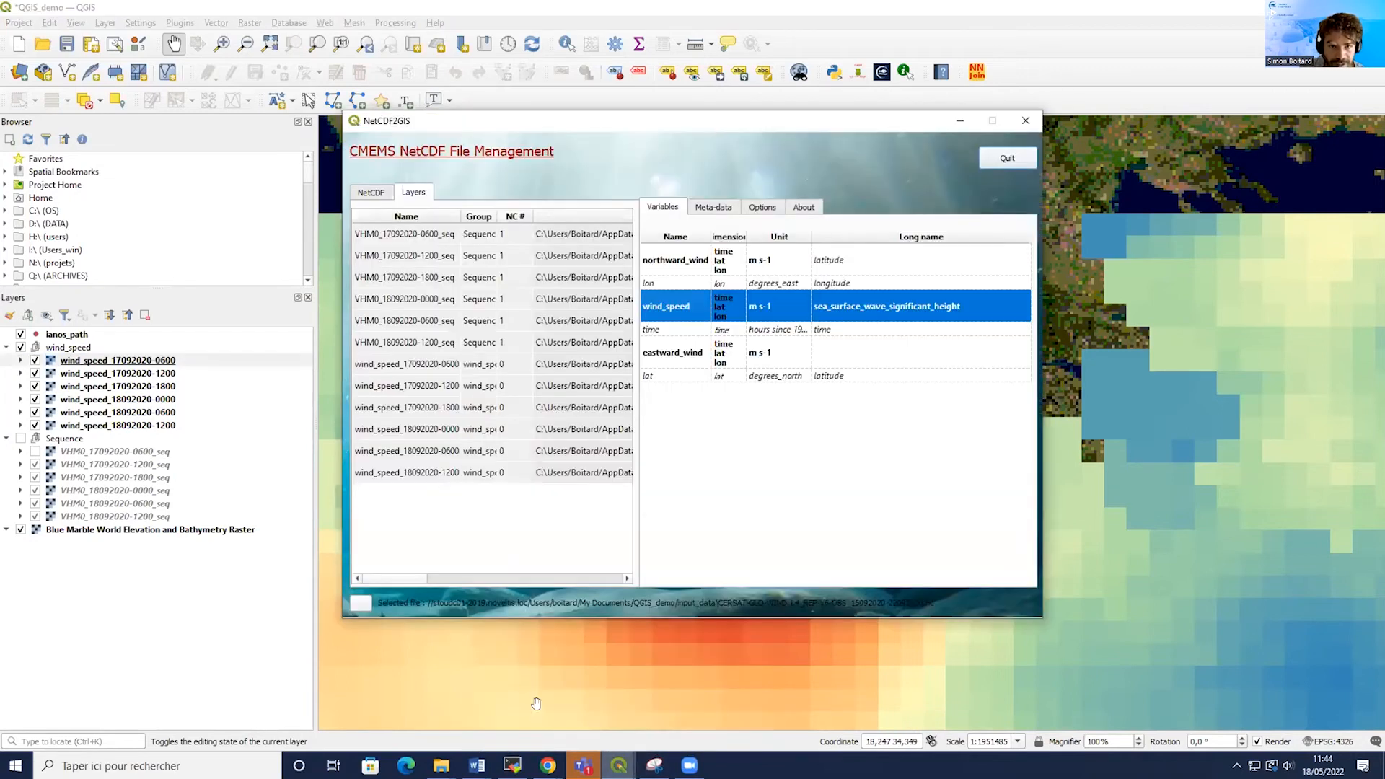
pyautogui.click(368, 192)
pyautogui.click(384, 259)
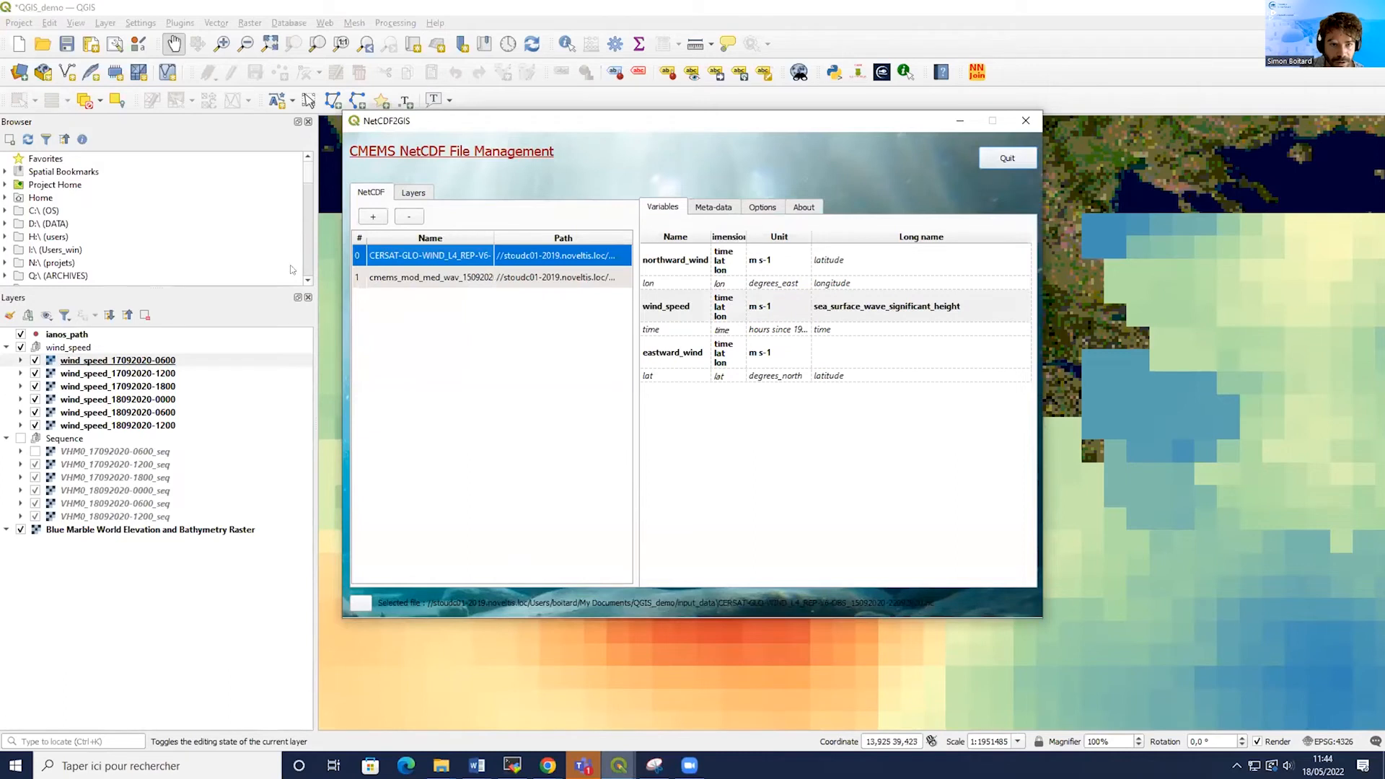
pyautogui.click(677, 252)
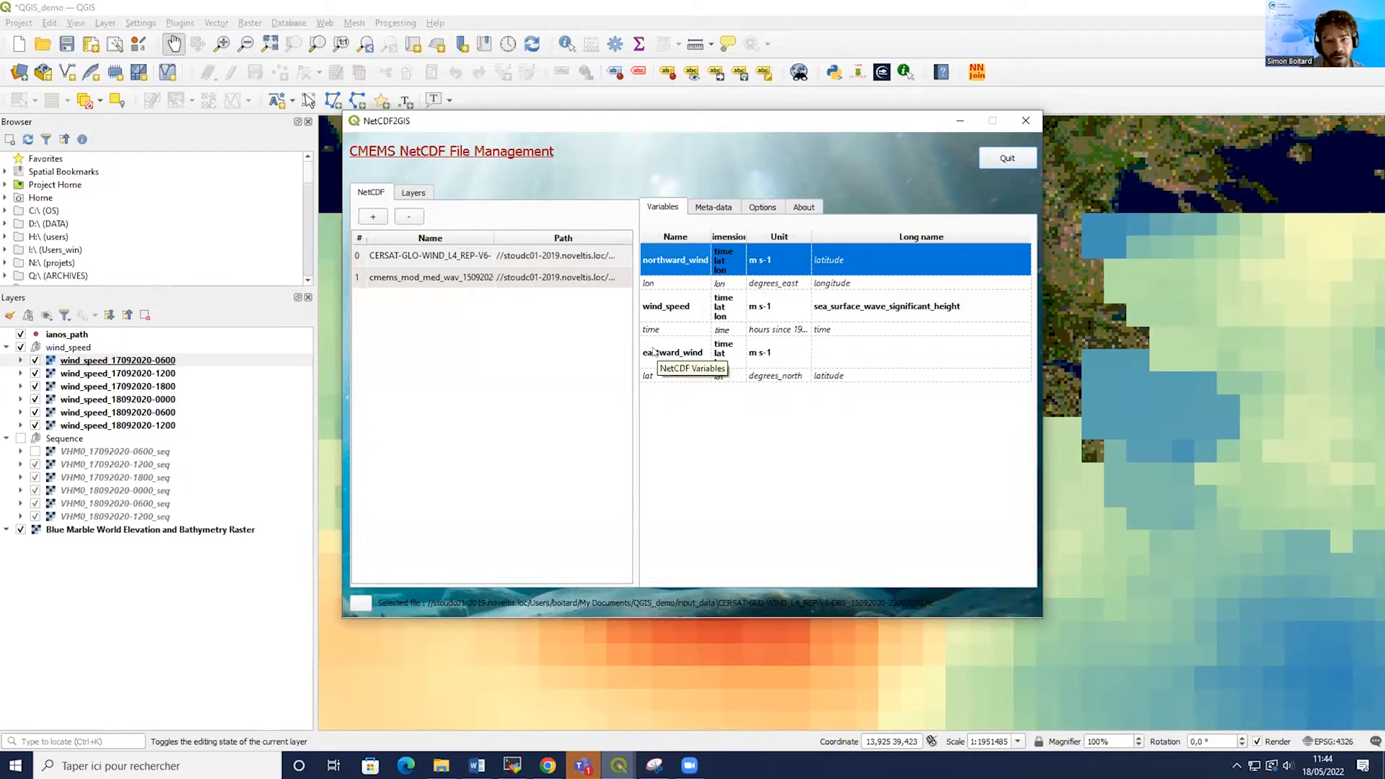
pyautogui.rightClick(659, 263)
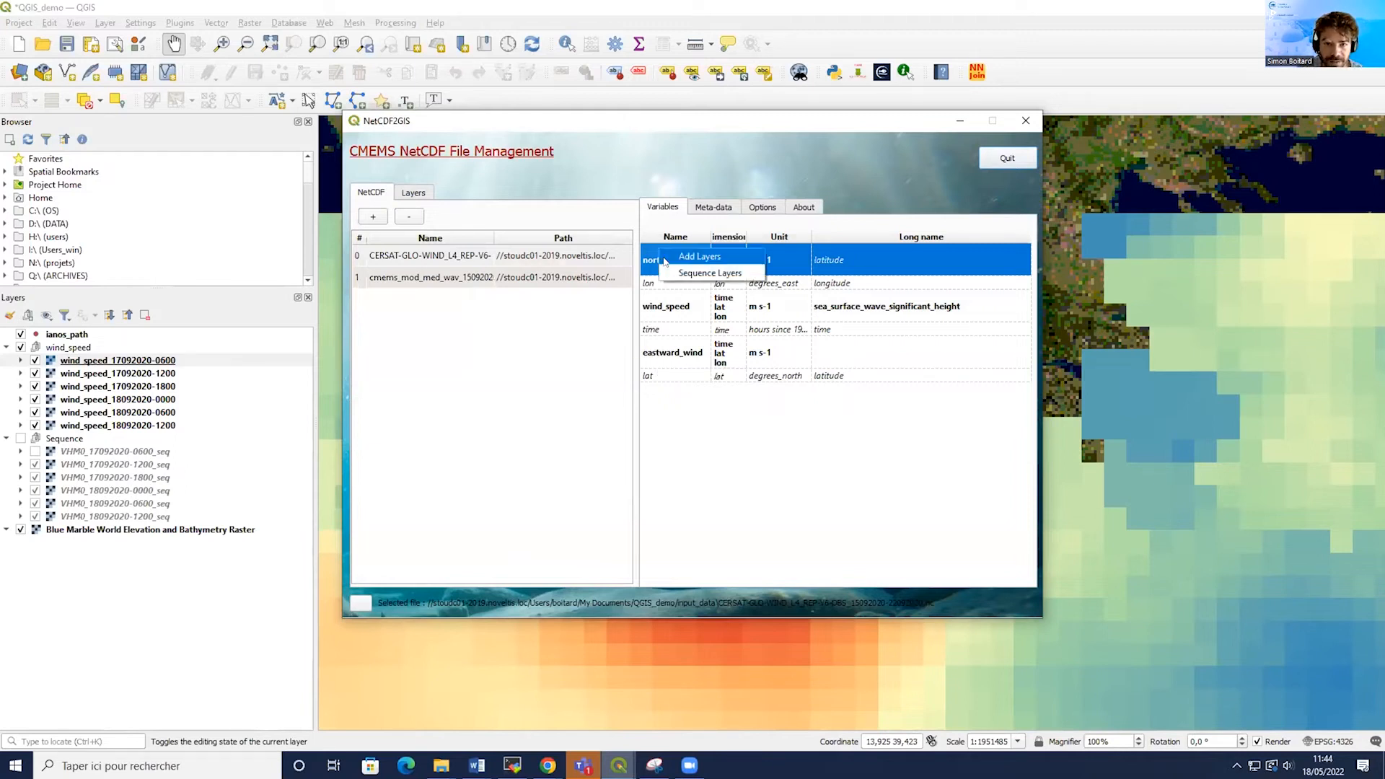
pyautogui.rightClick(682, 353)
pyautogui.rightClick(685, 337)
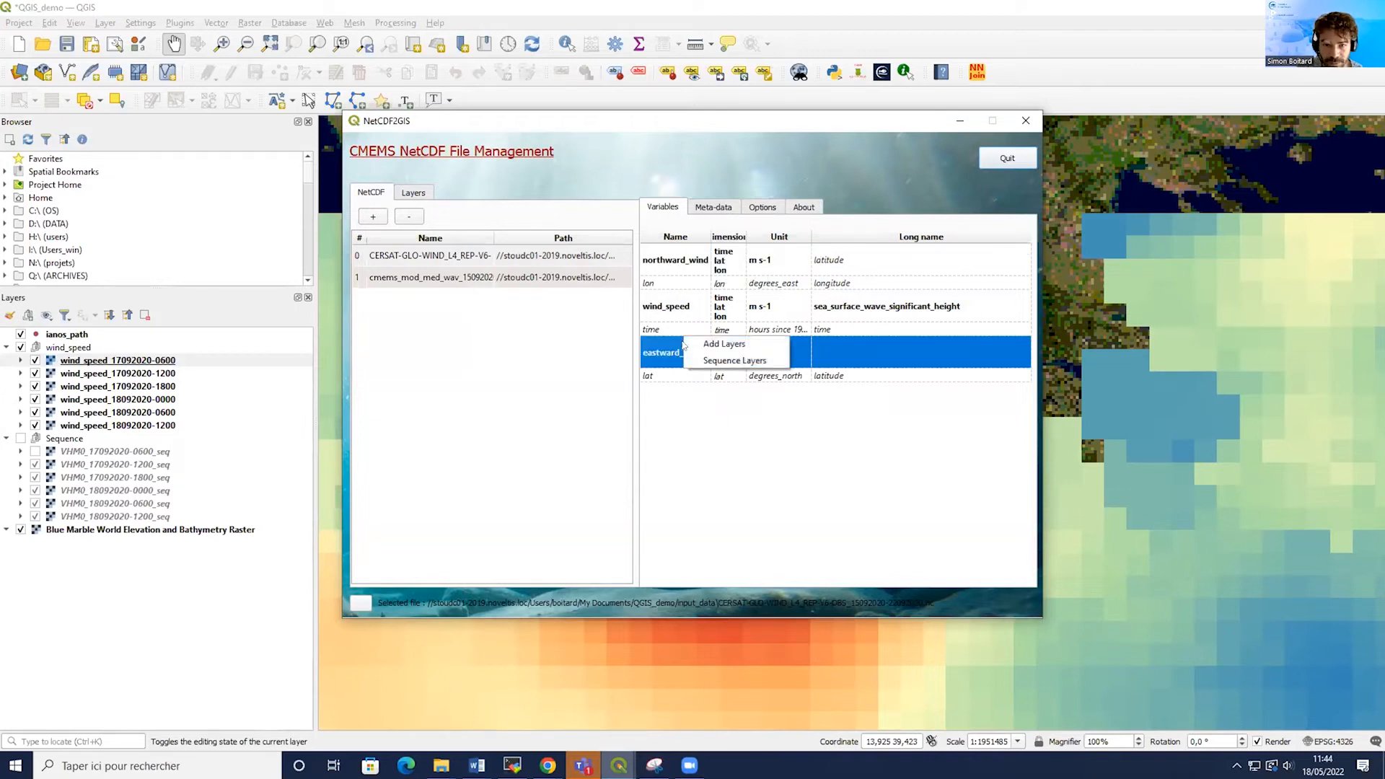
pyautogui.click(721, 344)
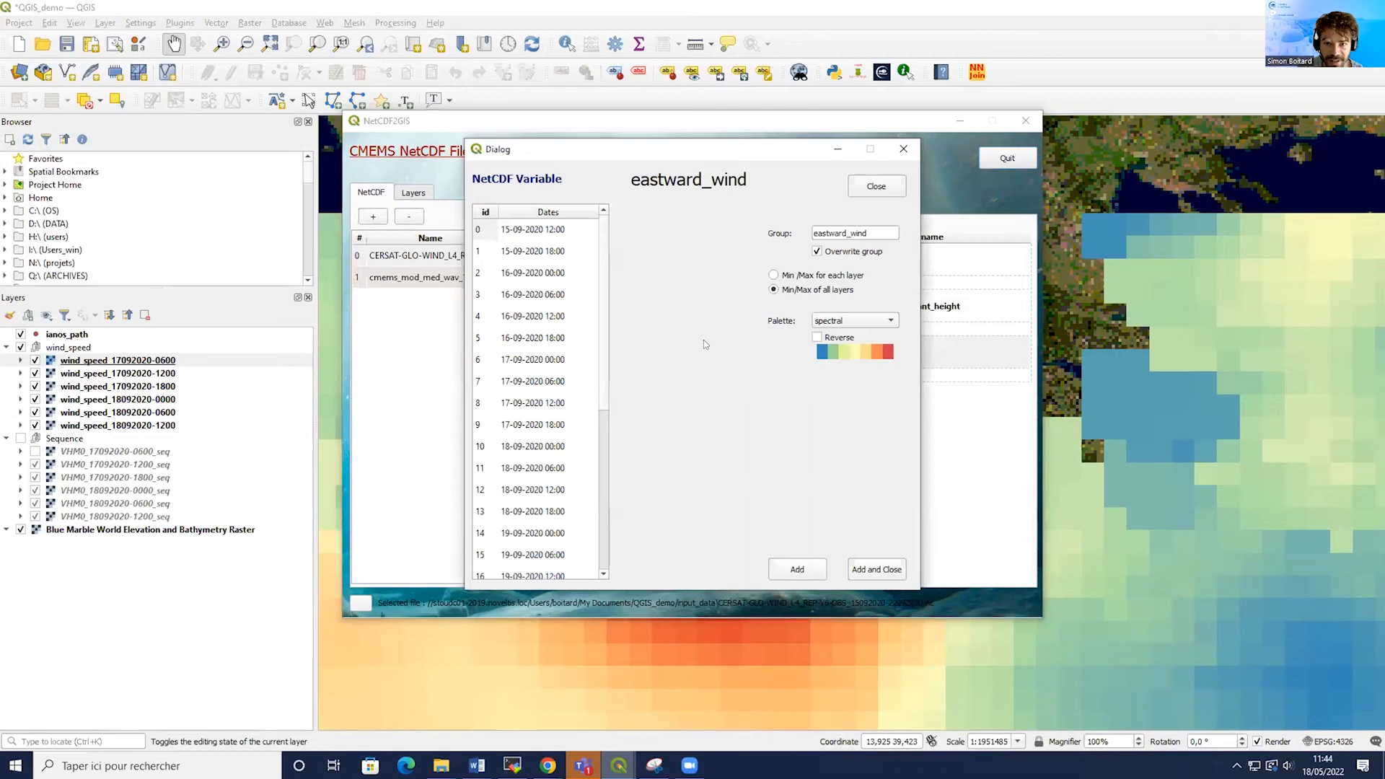
pyautogui.moveTo(604, 393); pyautogui.dragTo(596, 446)
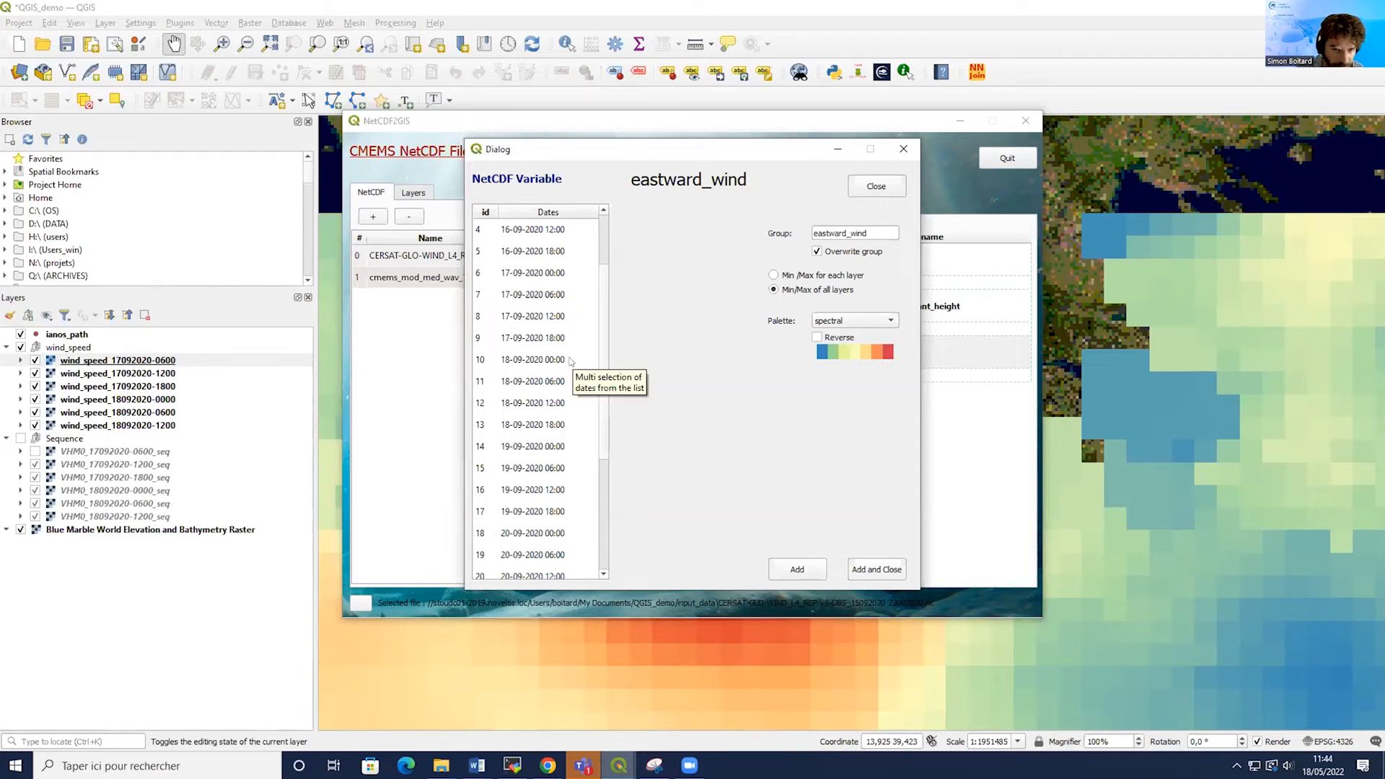
pyautogui.scroll(1, 567, 397)
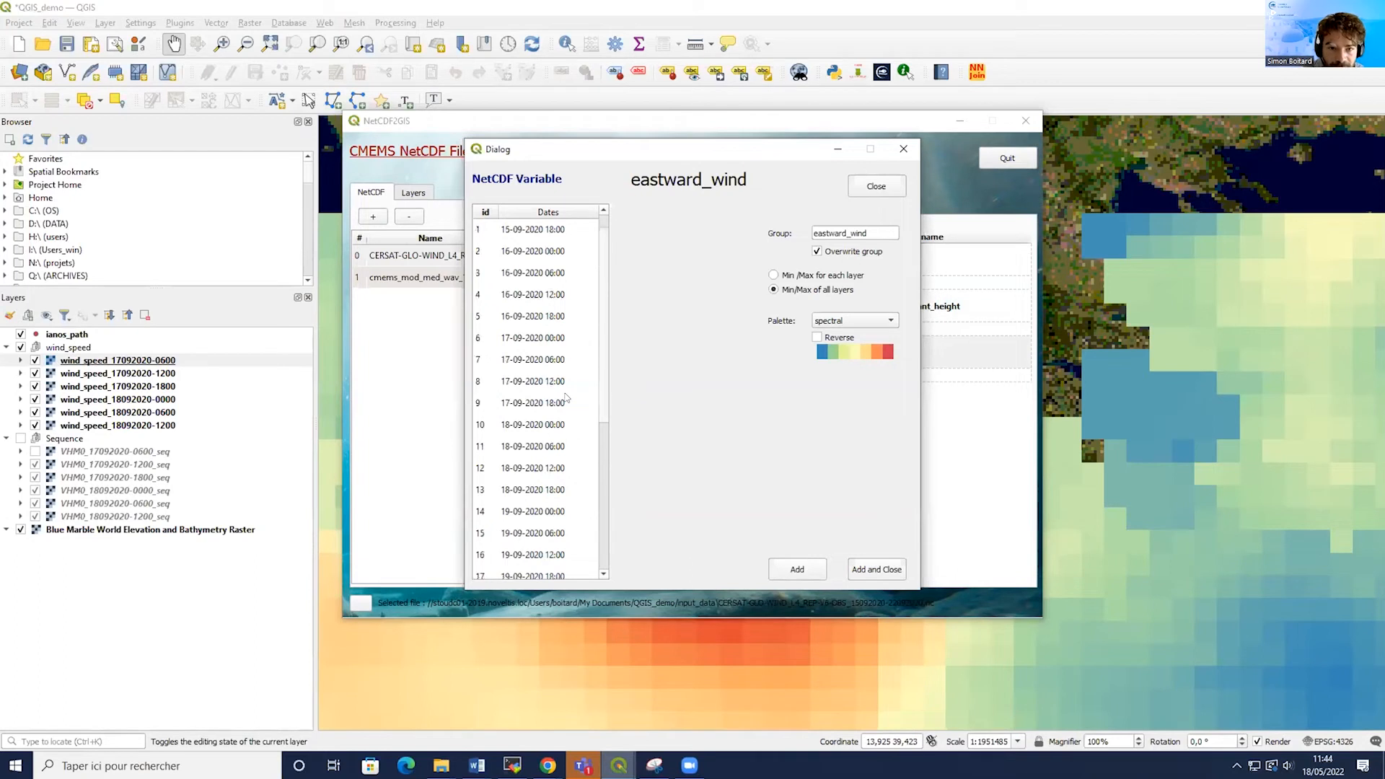
pyautogui.click(525, 386)
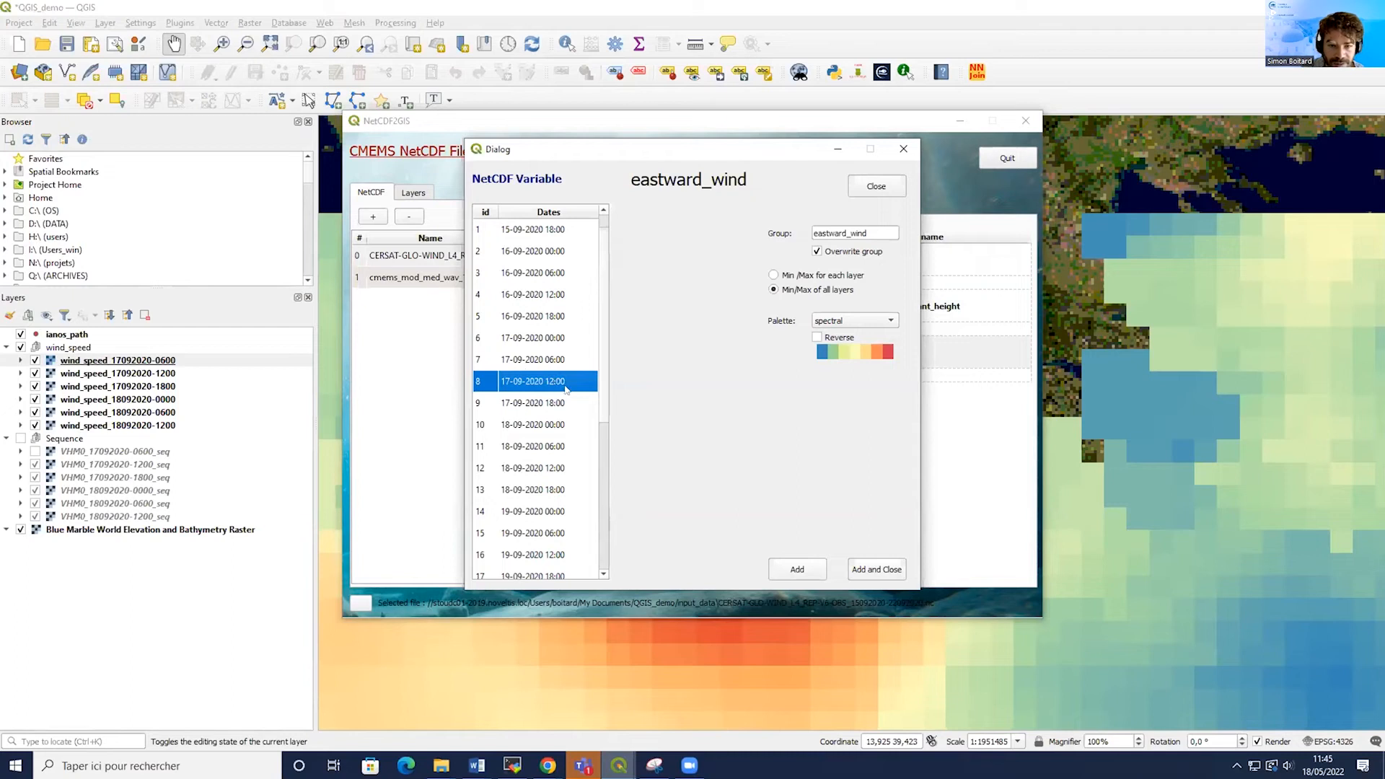
pyautogui.click(868, 571)
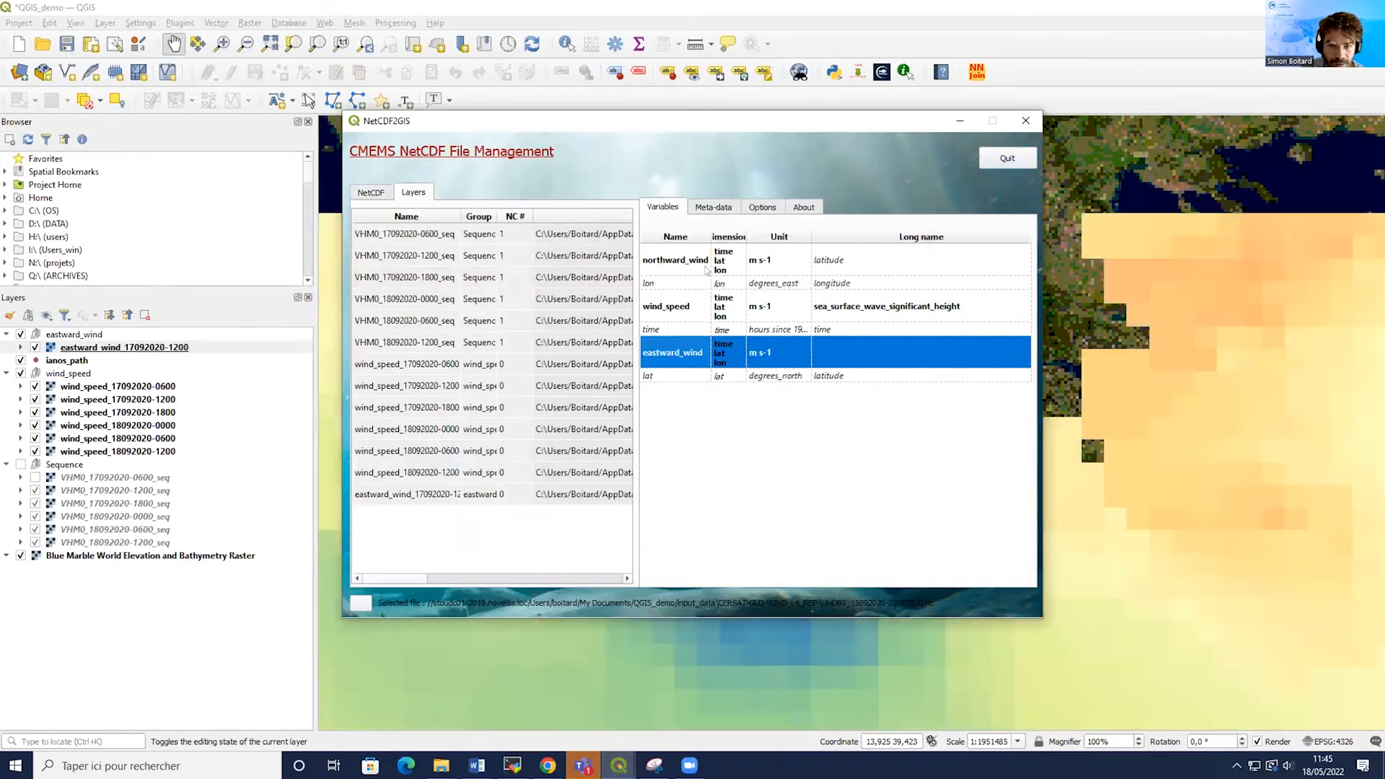
pyautogui.rightClick(685, 247)
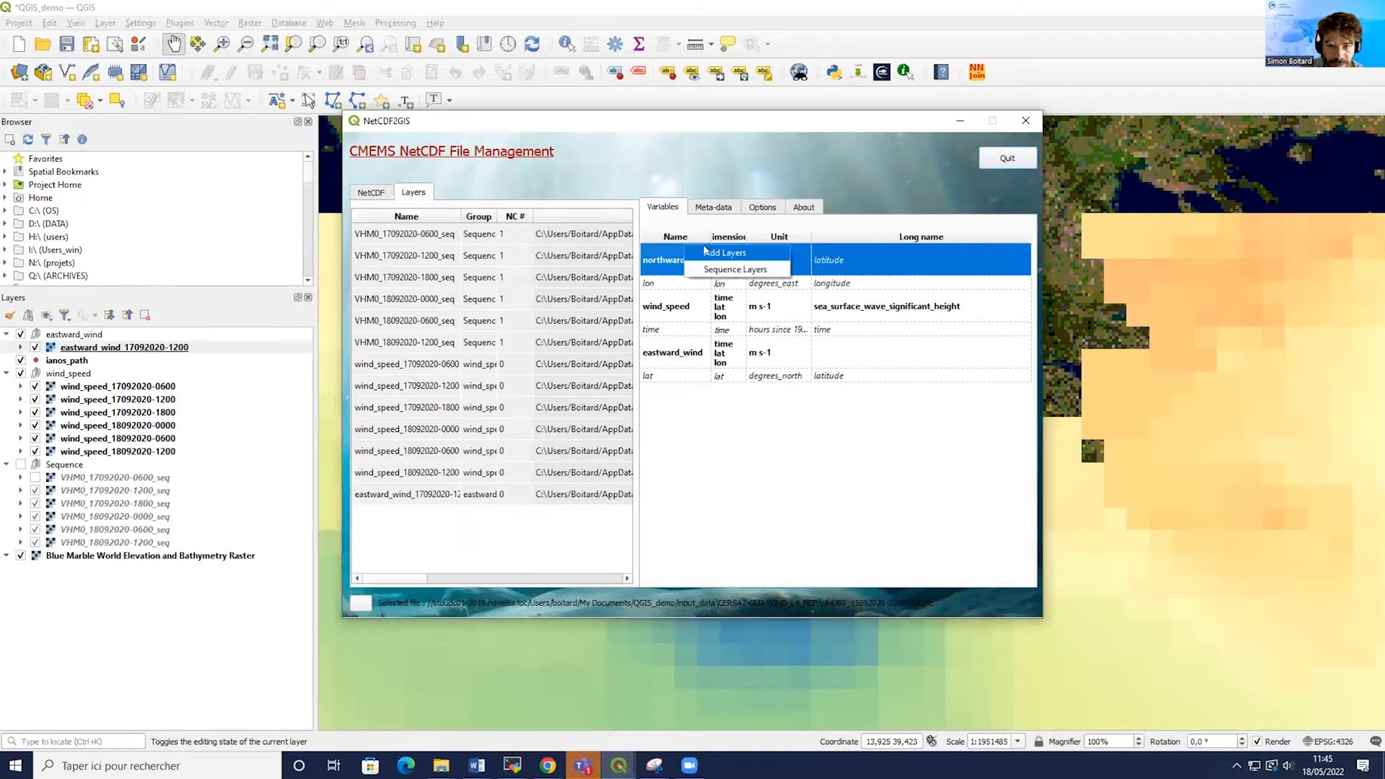
pyautogui.click(704, 251)
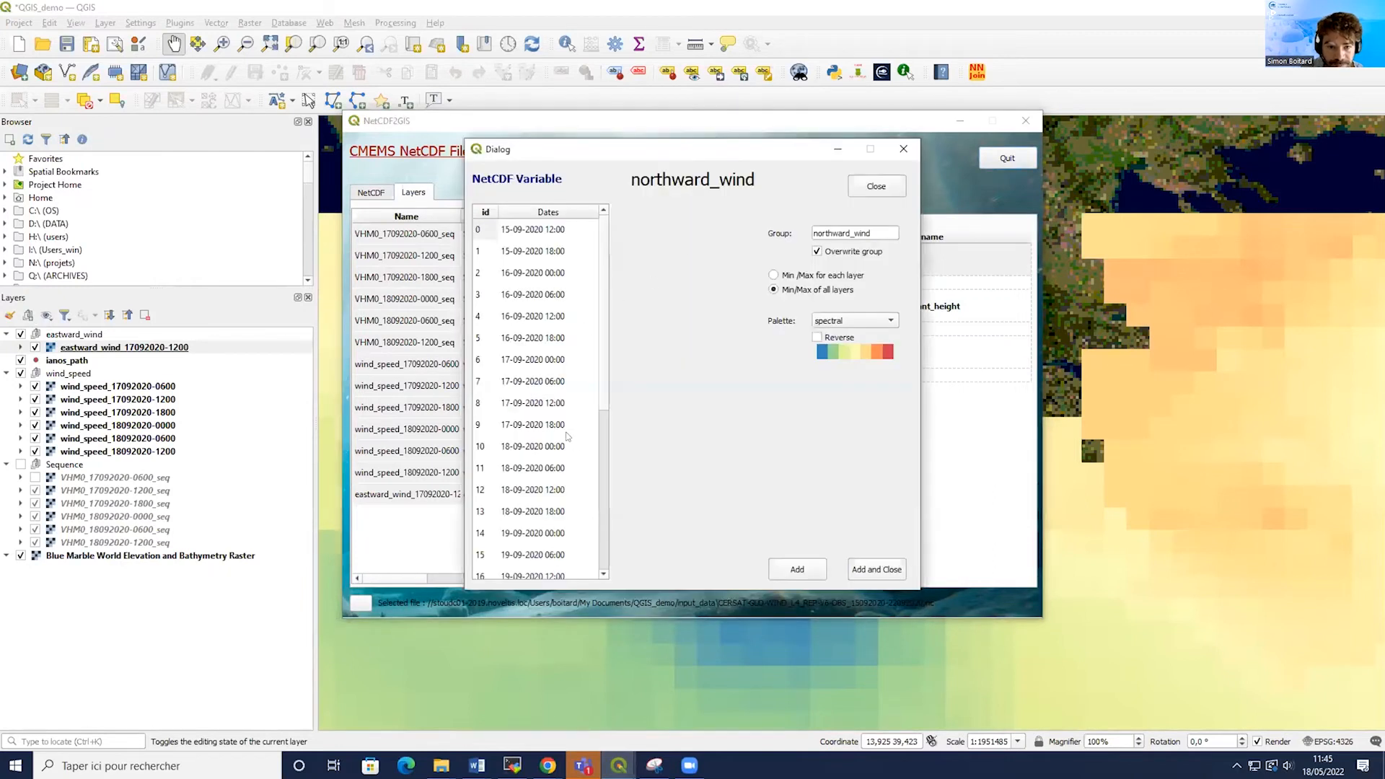
pyautogui.click(546, 405)
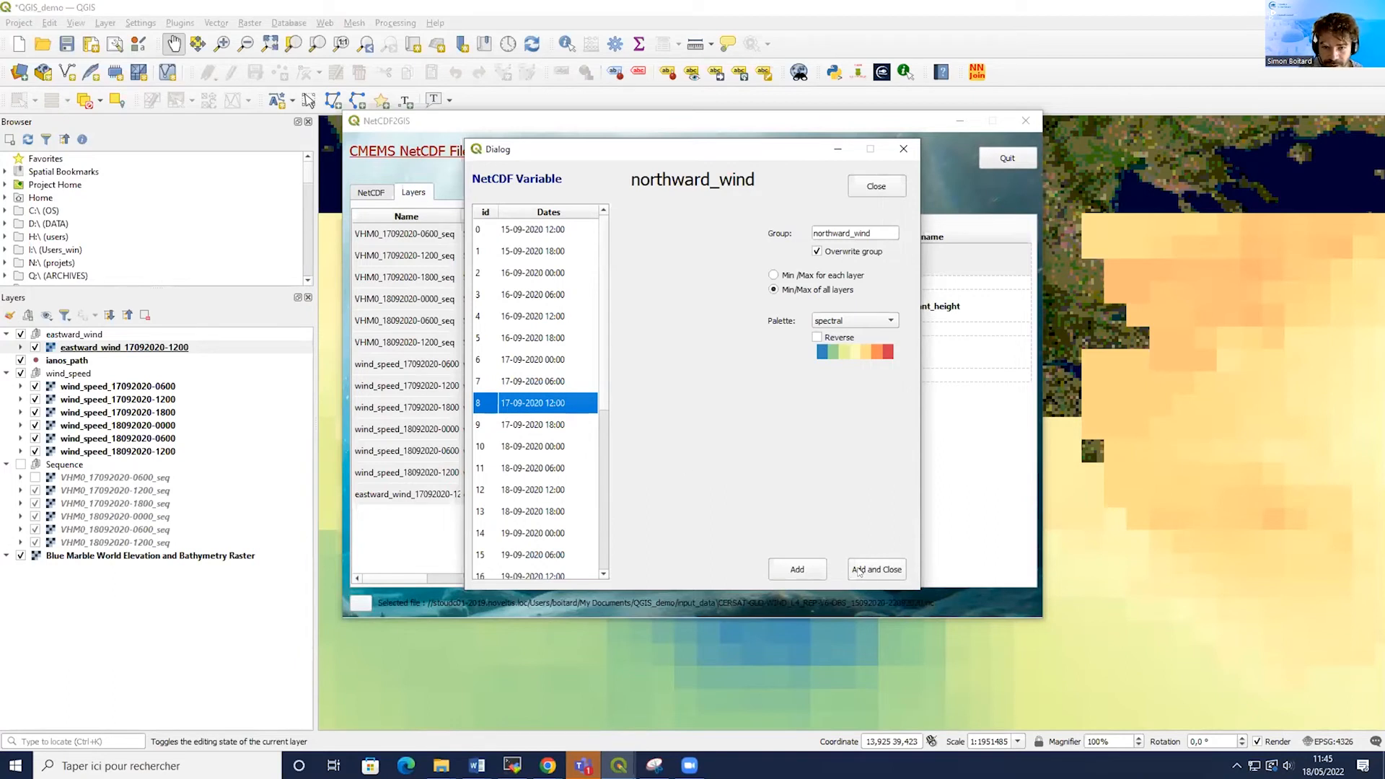
pyautogui.click(875, 569)
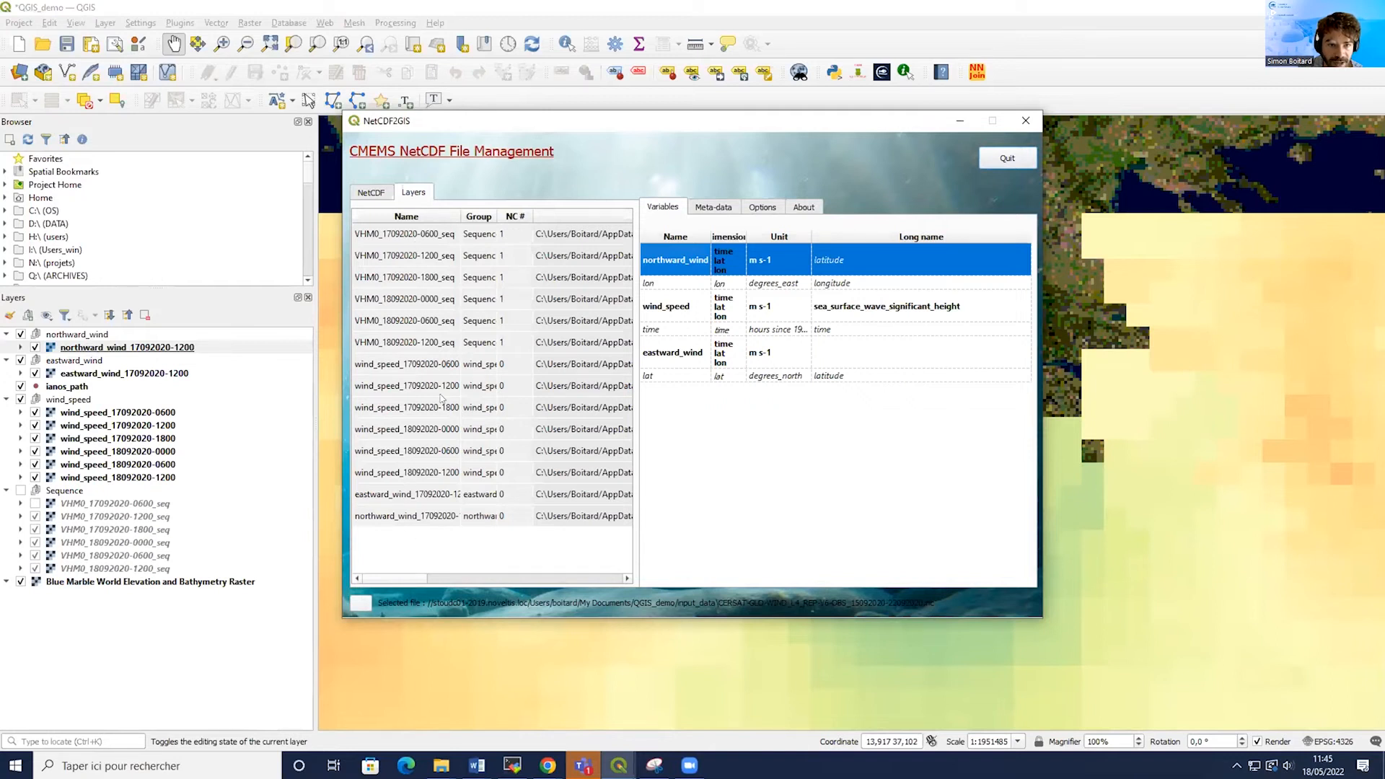
pyautogui.click(430, 494)
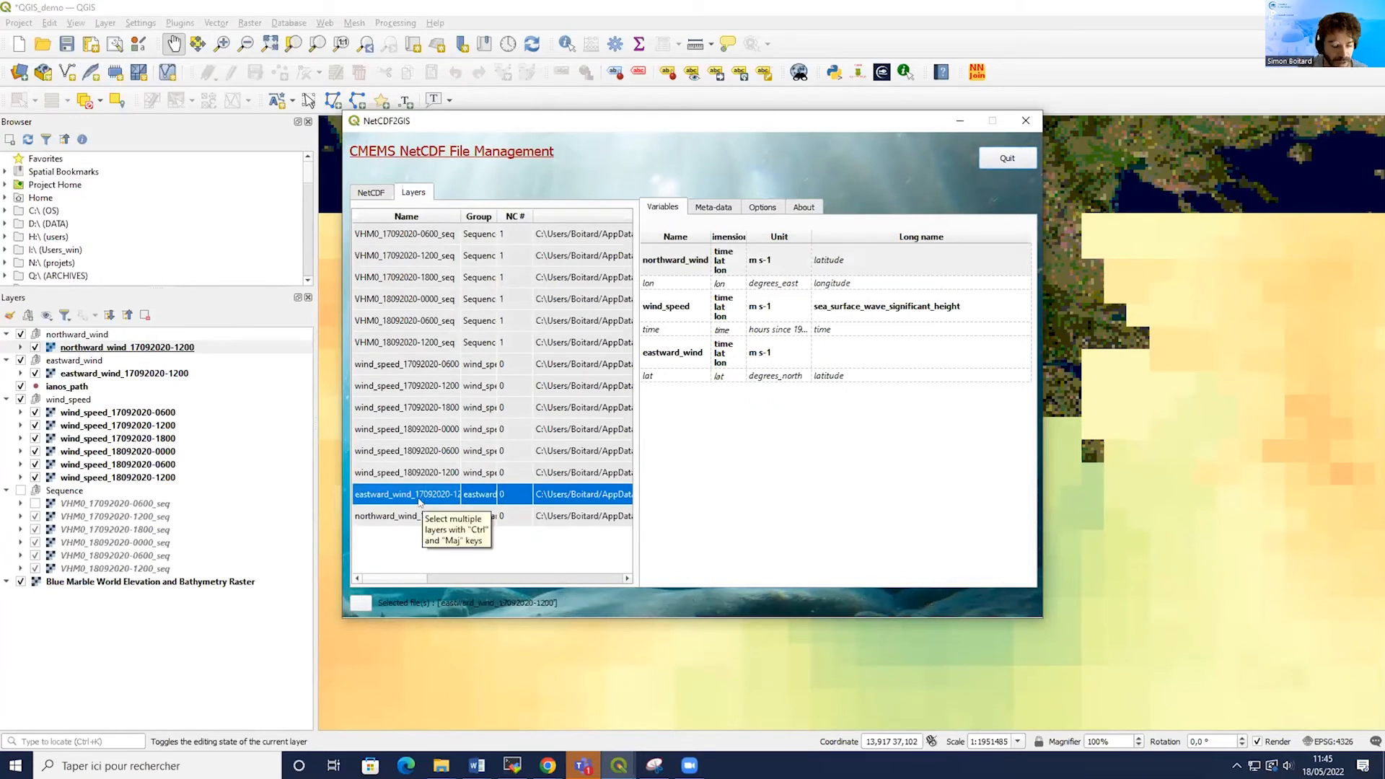
pyautogui.keyDown('ctrl'); pyautogui.click(418, 516); pyautogui.keyUp('ctrl')
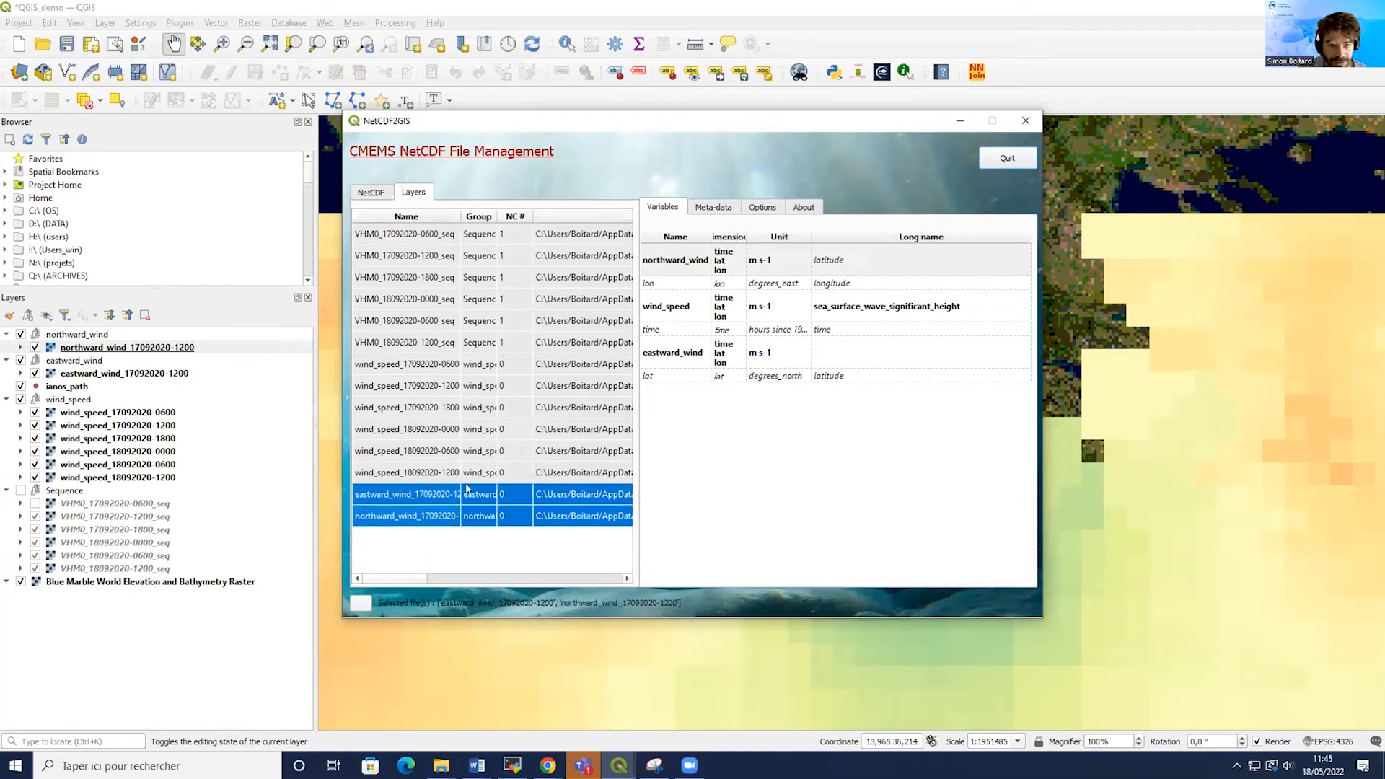
pyautogui.rightClick(416, 486)
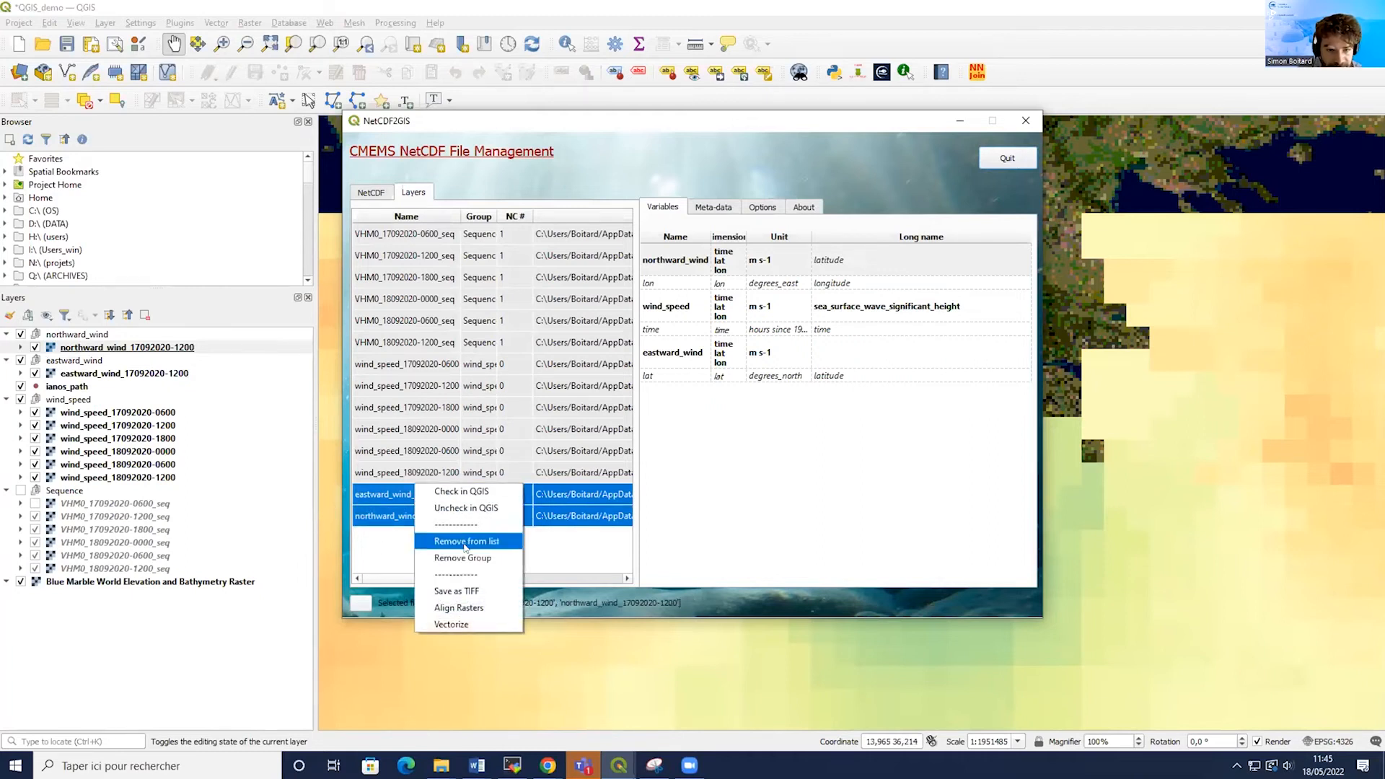
pyautogui.click(445, 623)
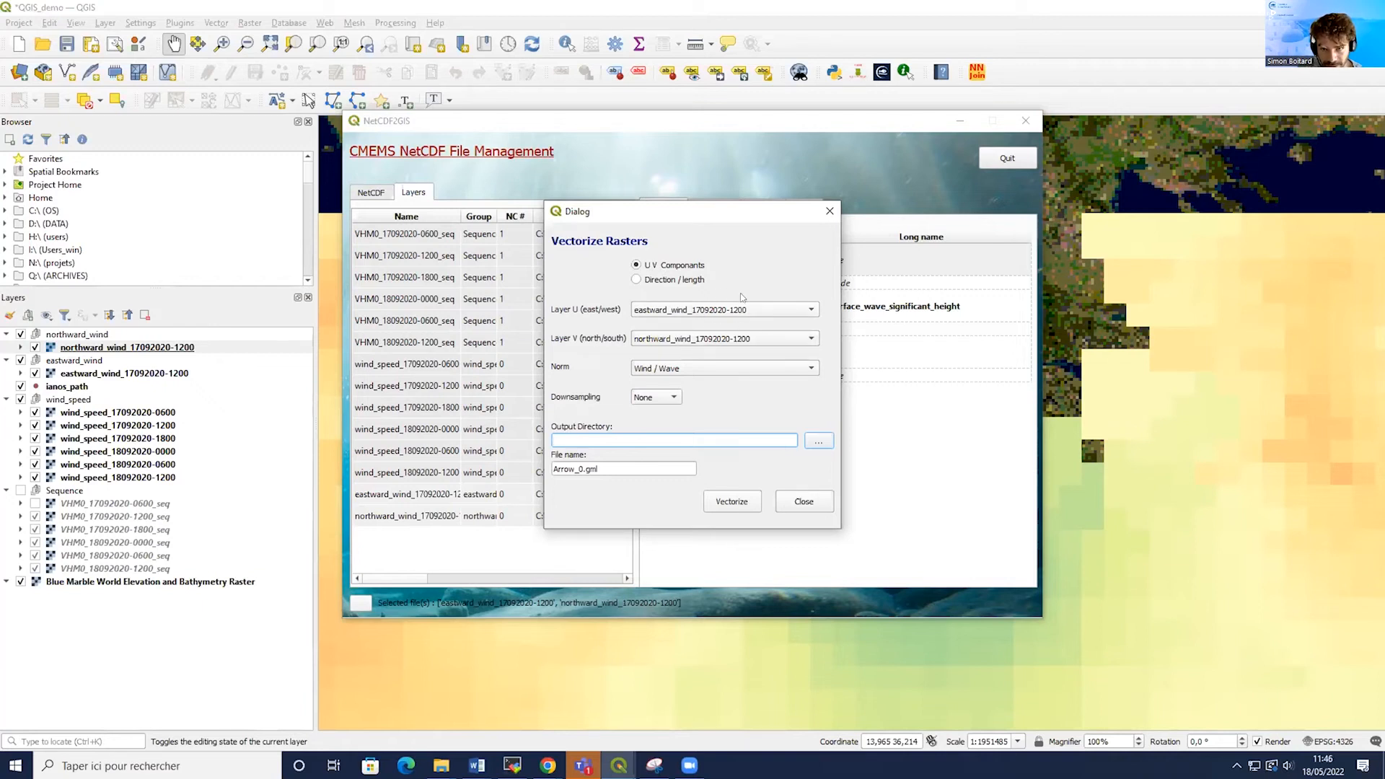
pyautogui.click(819, 441)
pyautogui.click(778, 259)
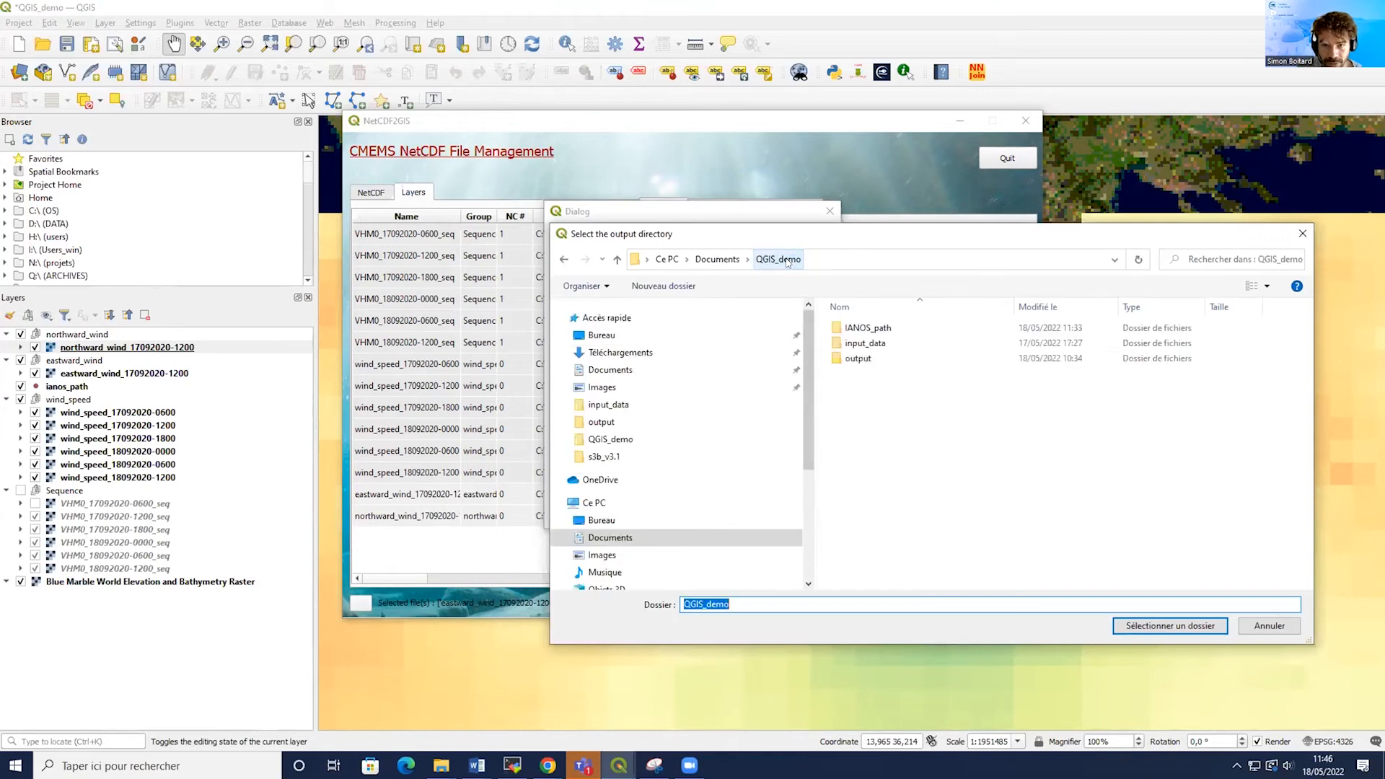
pyautogui.doubleClick(846, 357)
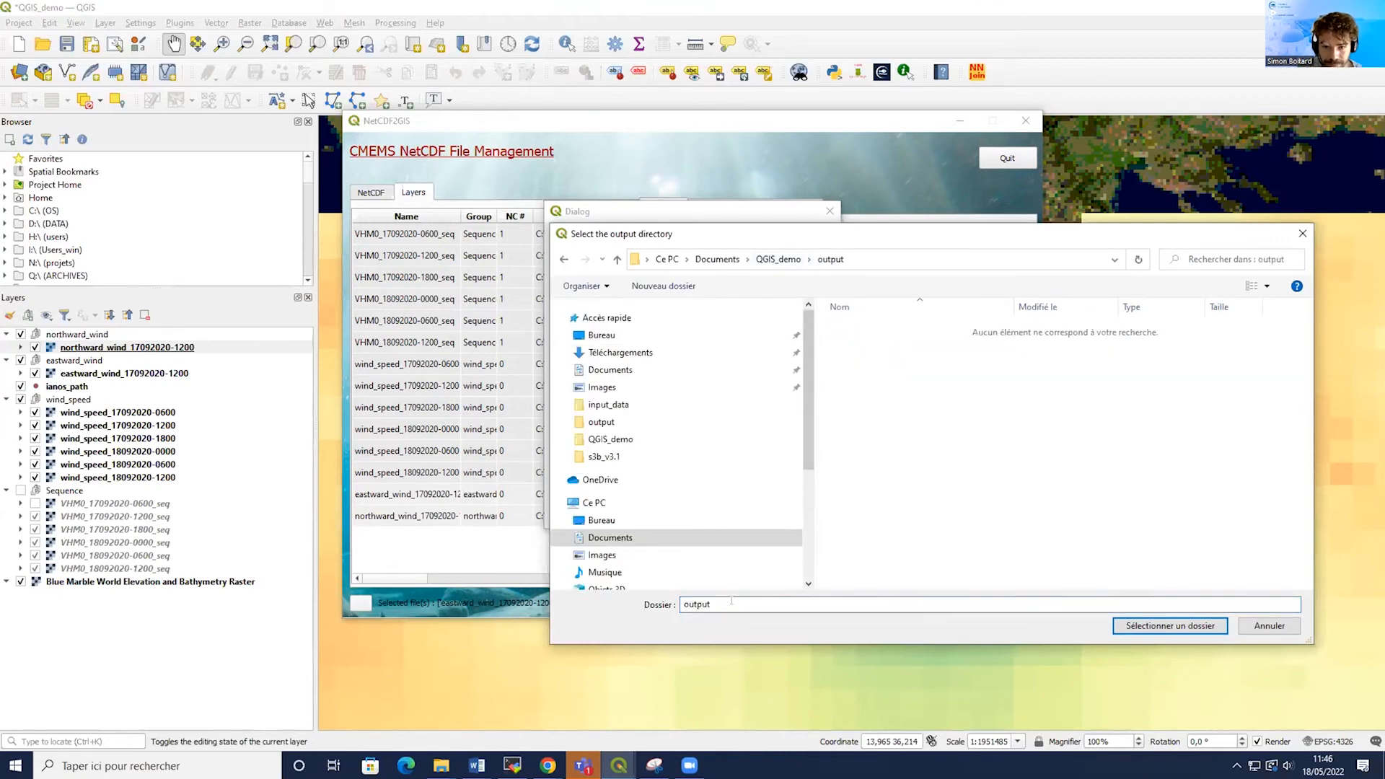
pyautogui.click(778, 259)
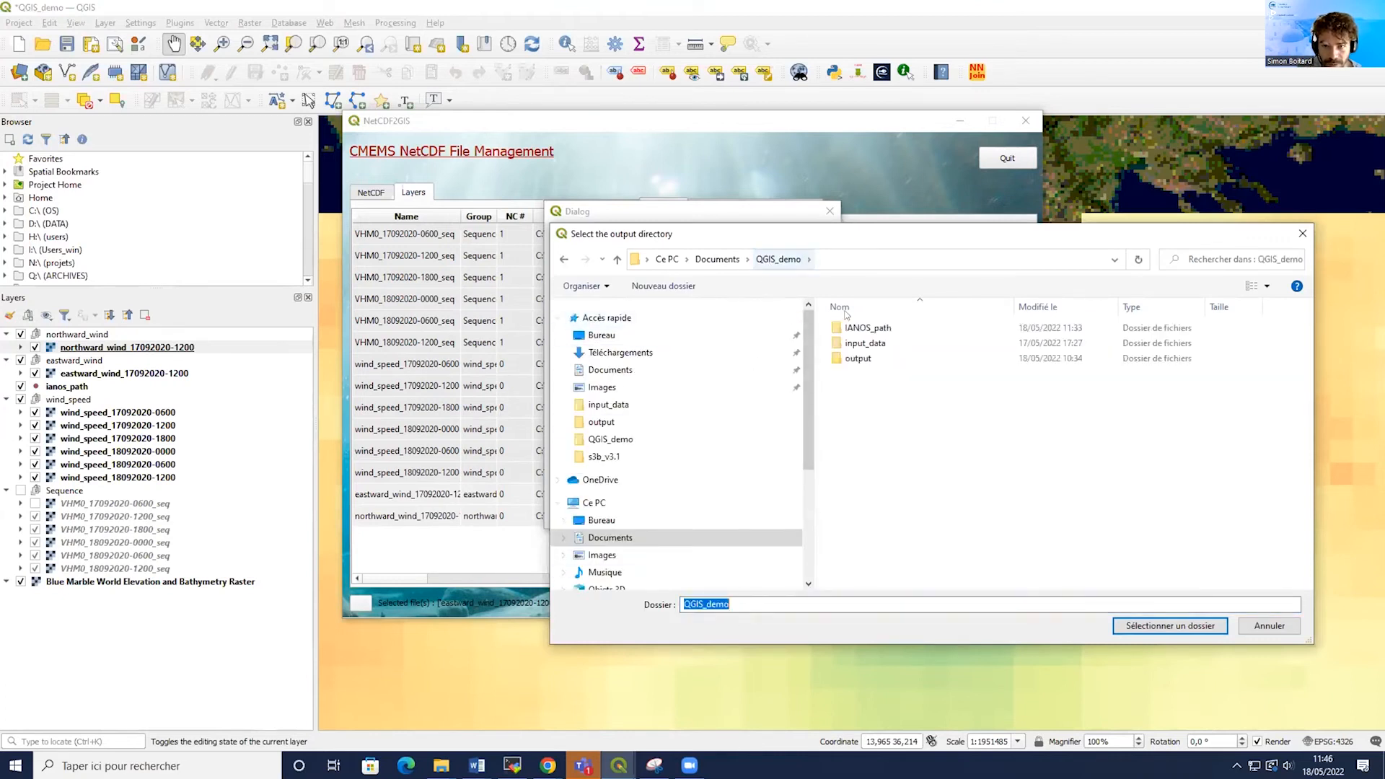
pyautogui.doubleClick(858, 359)
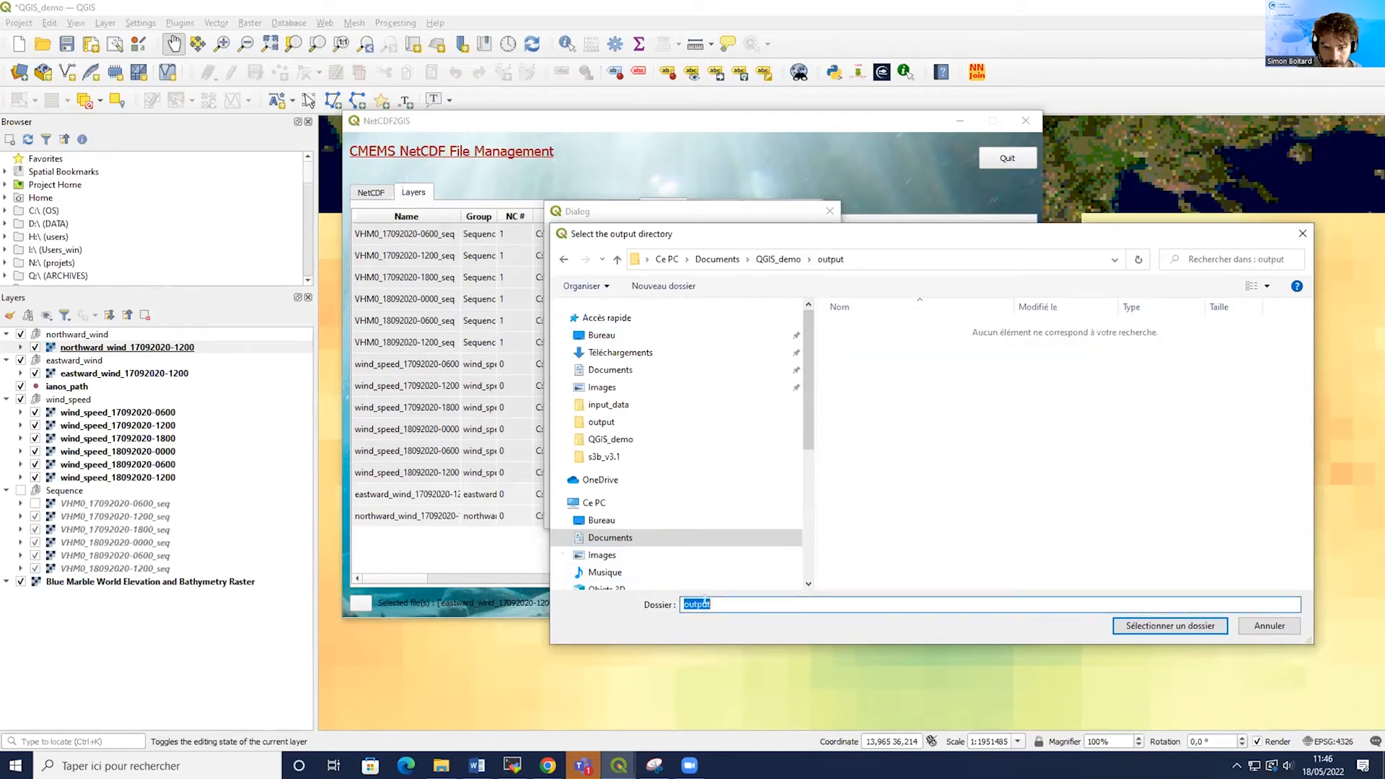
pyautogui.click(1170, 626)
# Name the output file wind_vector_ianos_17092020_1200, run Vectorize, and close the dialog and the NetCDF2GIS window.
pyautogui.press('Tab')
pyautogui.write('wind')
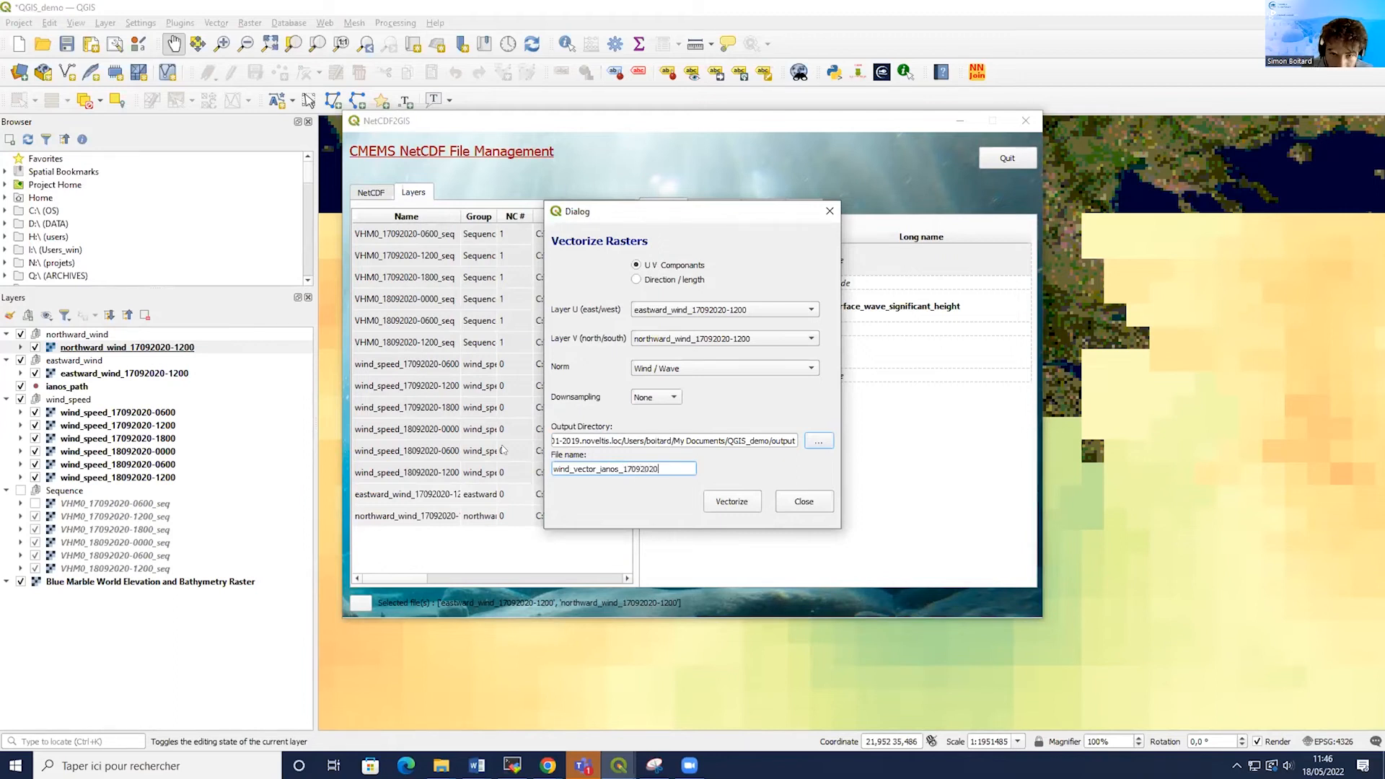
pyautogui.write('_180')
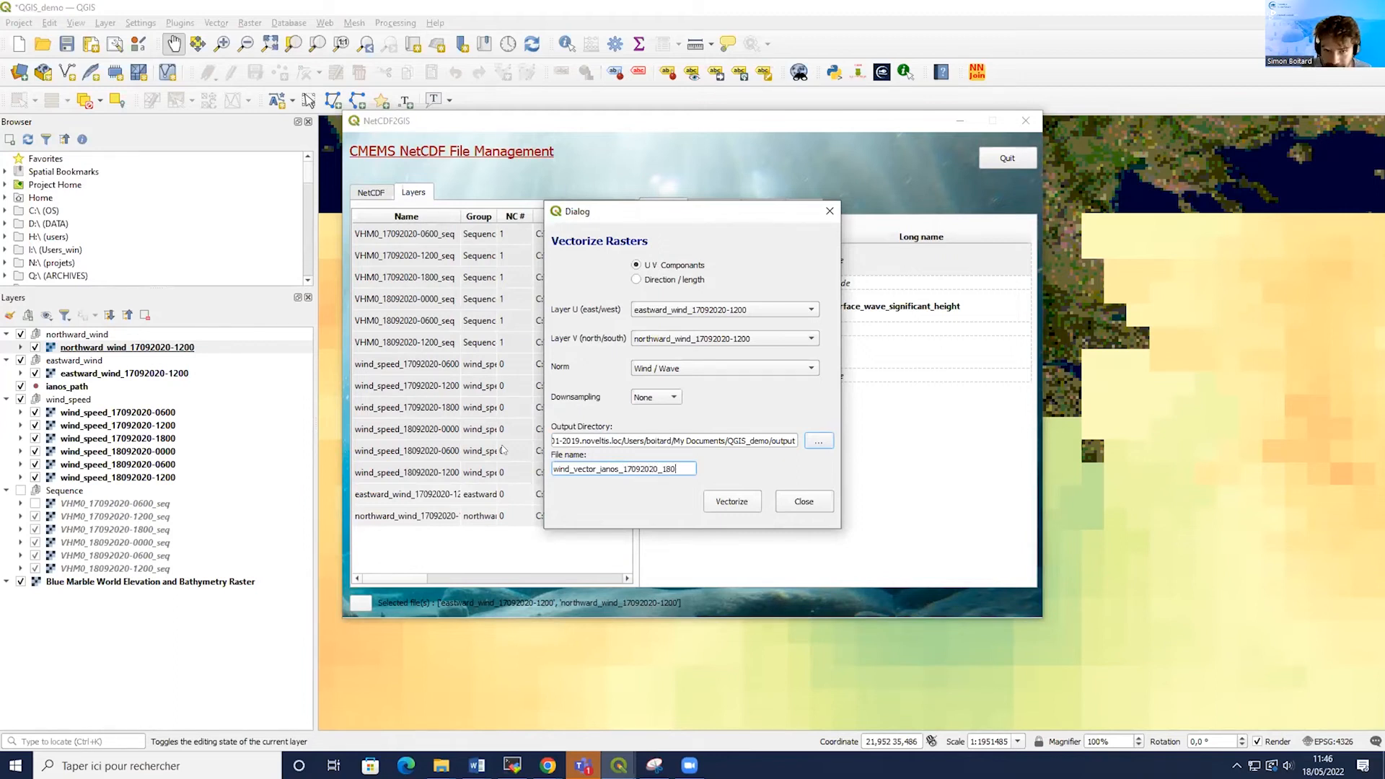
pyautogui.write('0')
pyautogui.press('BackSpace')
pyautogui.press('BackSpace')
pyautogui.press('BackSpace')
pyautogui.write('200')
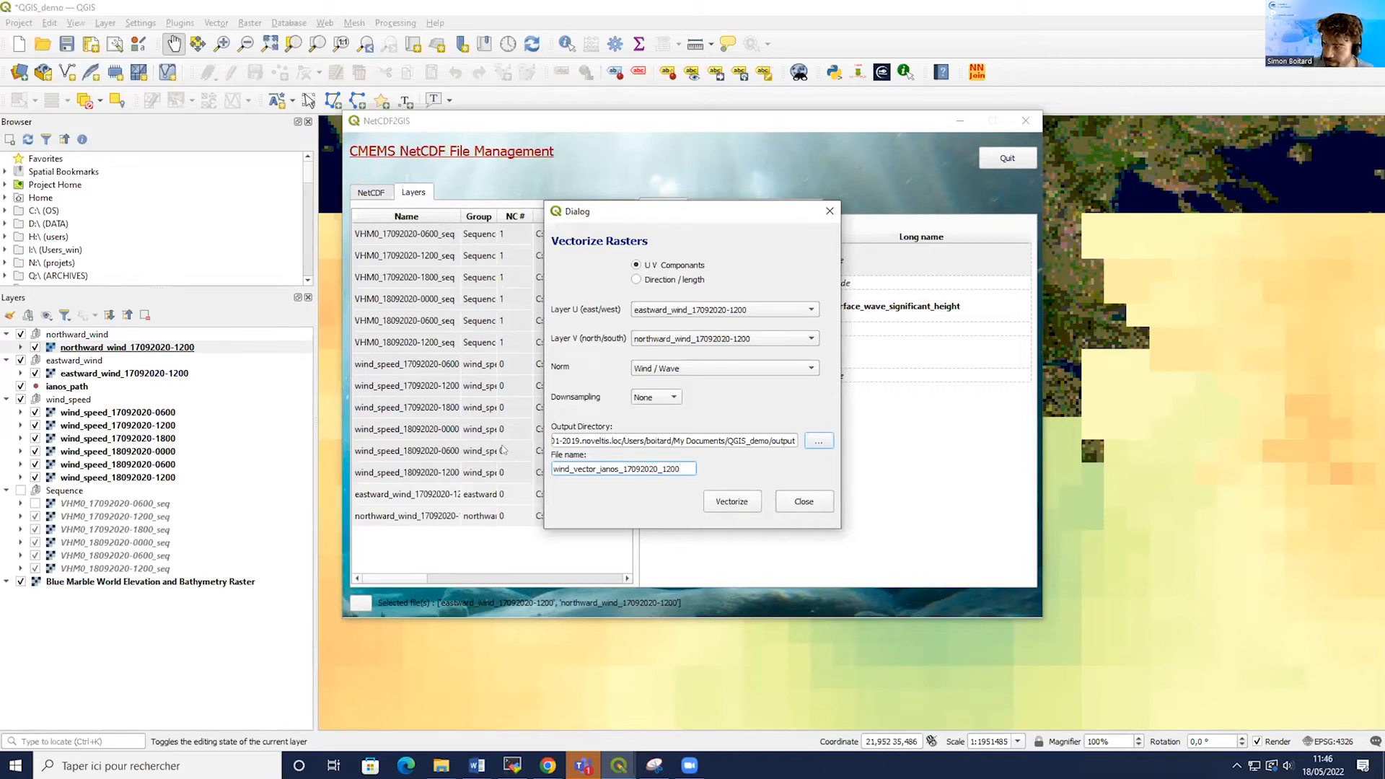
pyautogui.click(746, 502)
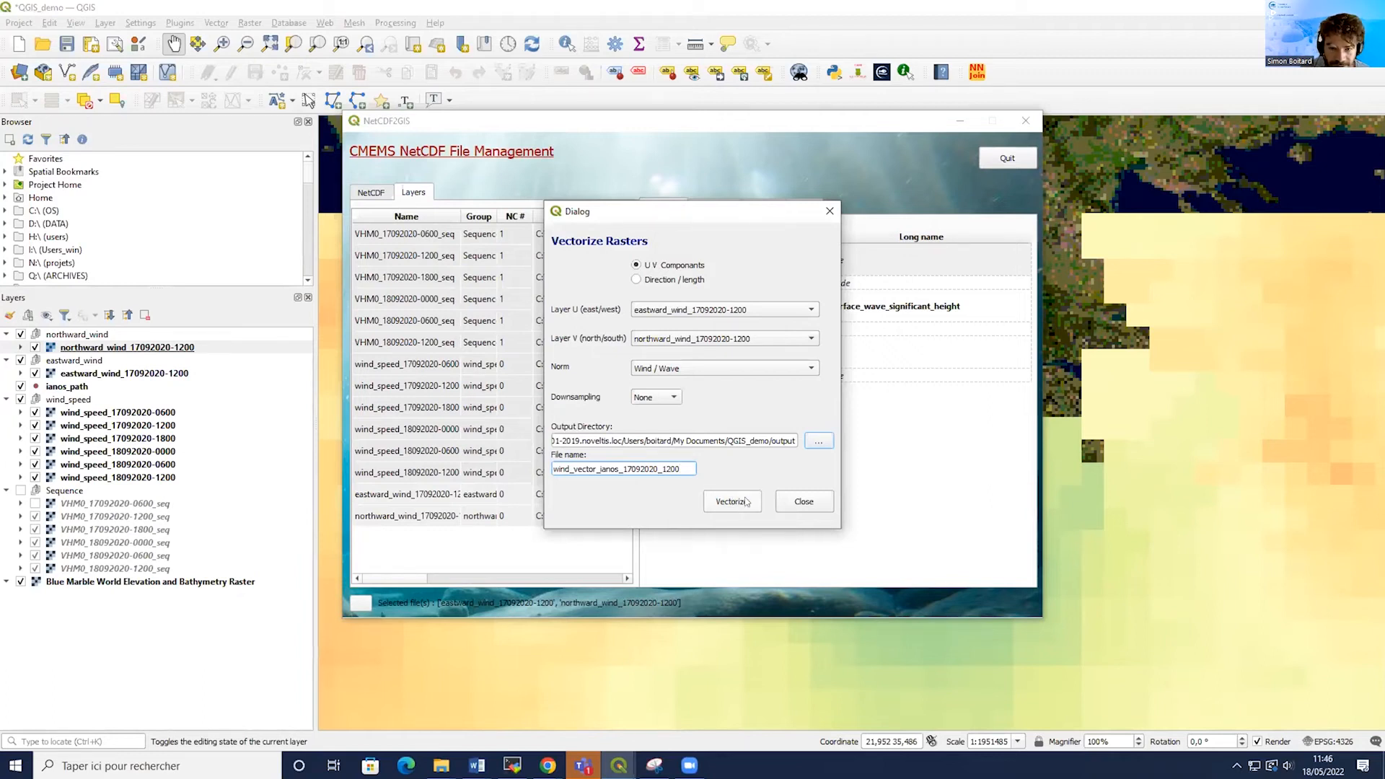
pyautogui.click(823, 504)
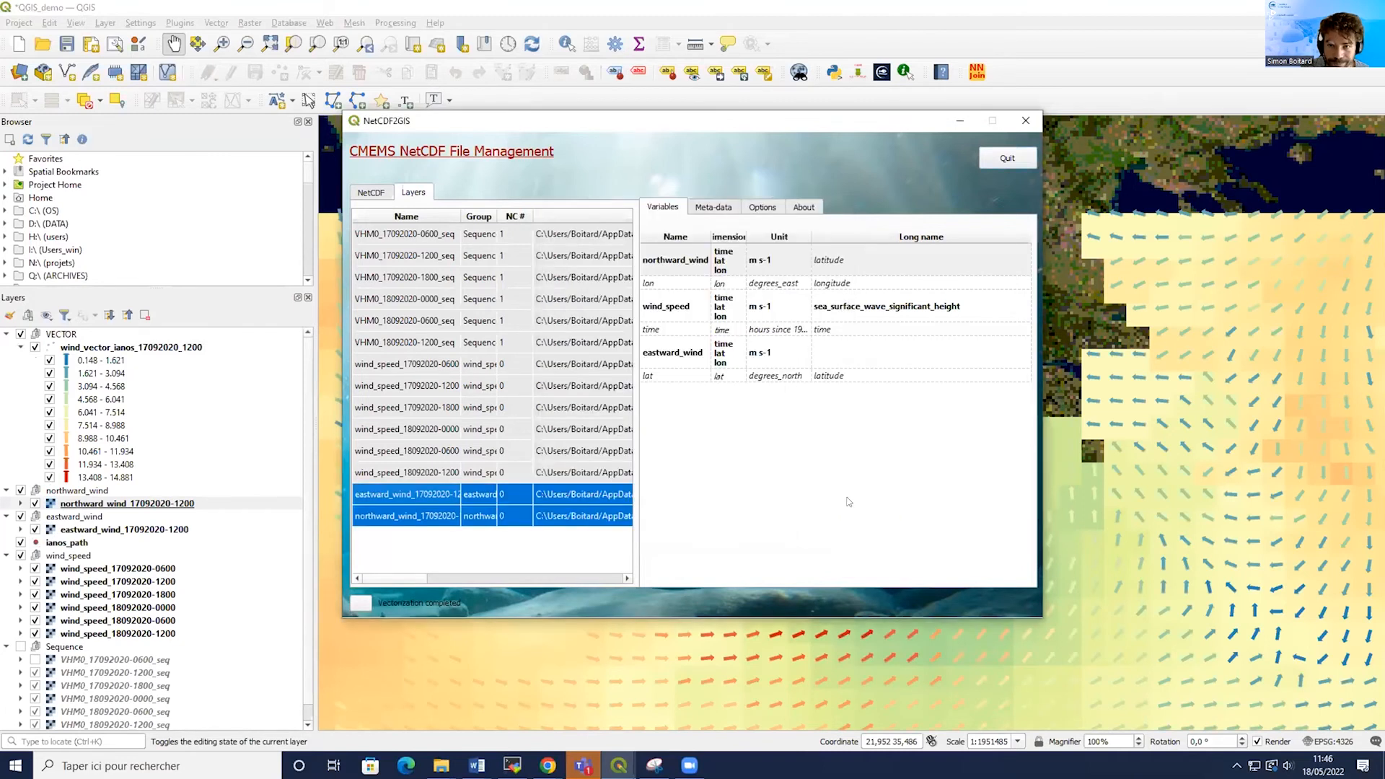
pyautogui.click(959, 120)
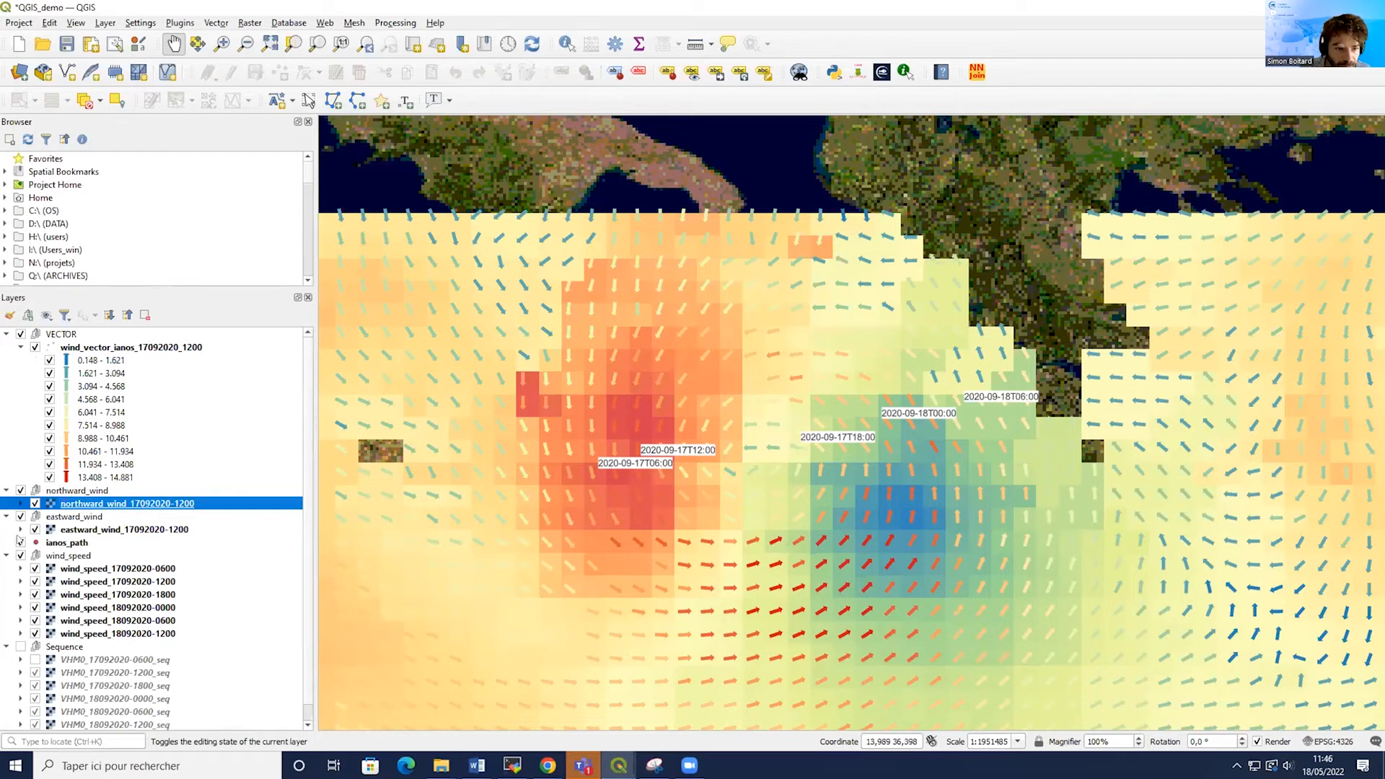
pyautogui.click(21, 491)
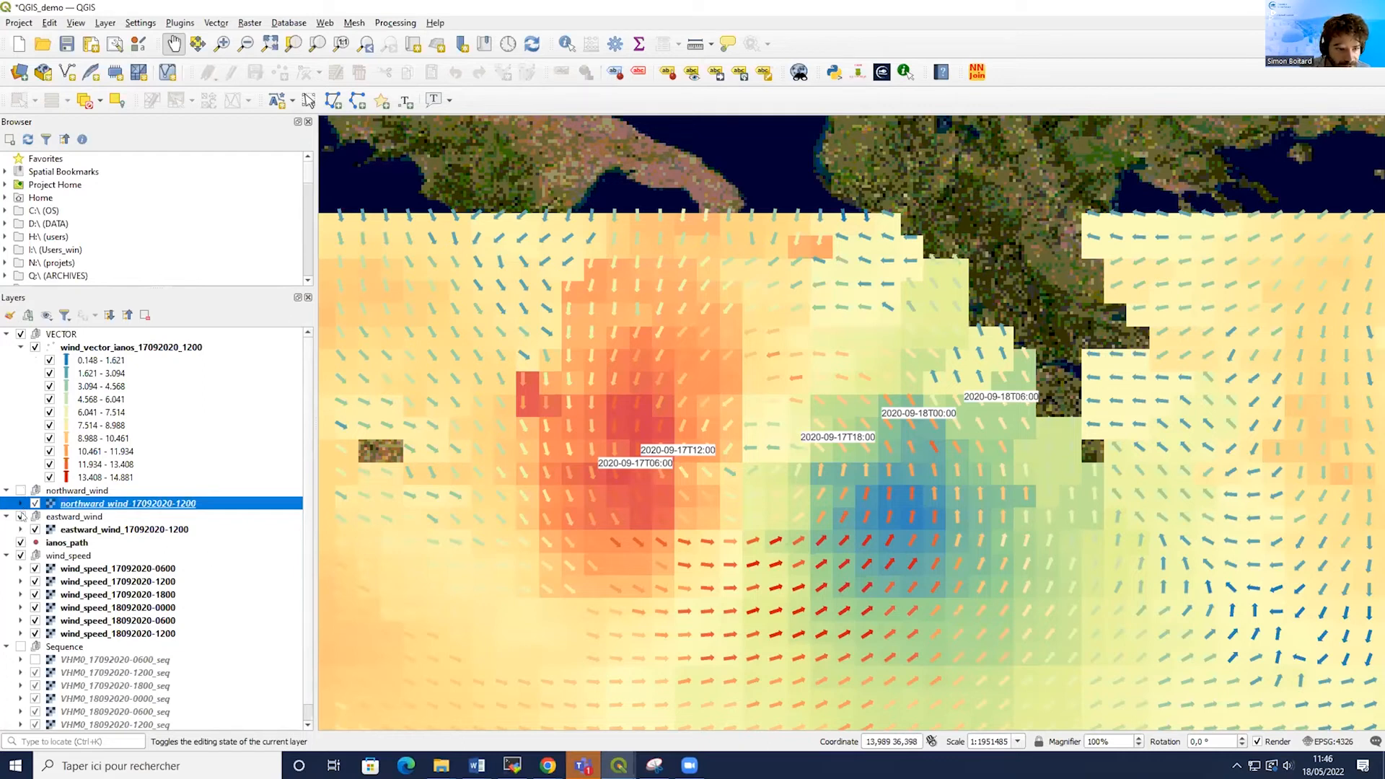
# Hide the eastward_wind group and apply the wind_field_style.qml style file to the wind_vector_ianos_17092020_1200 layer's symbology.
pyautogui.click(20, 517)
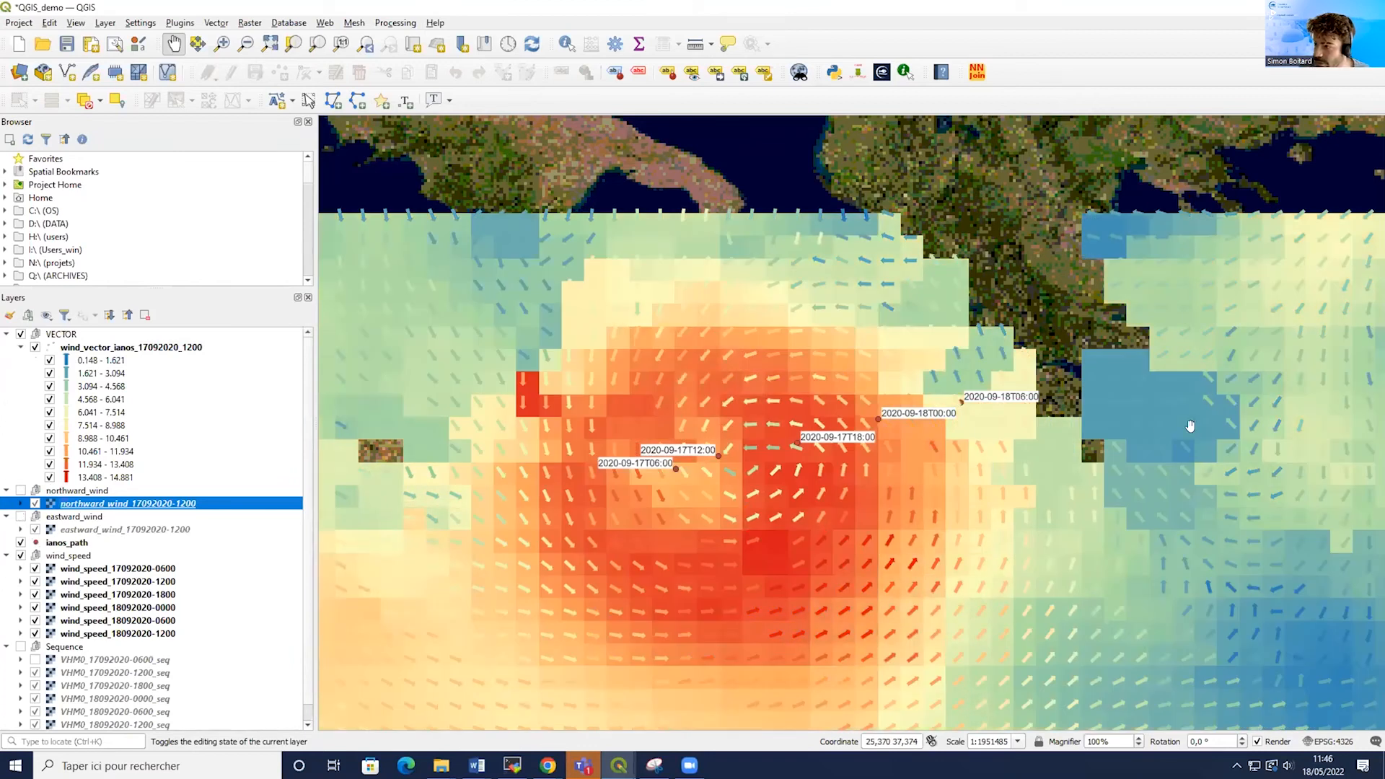
pyautogui.click(92, 350)
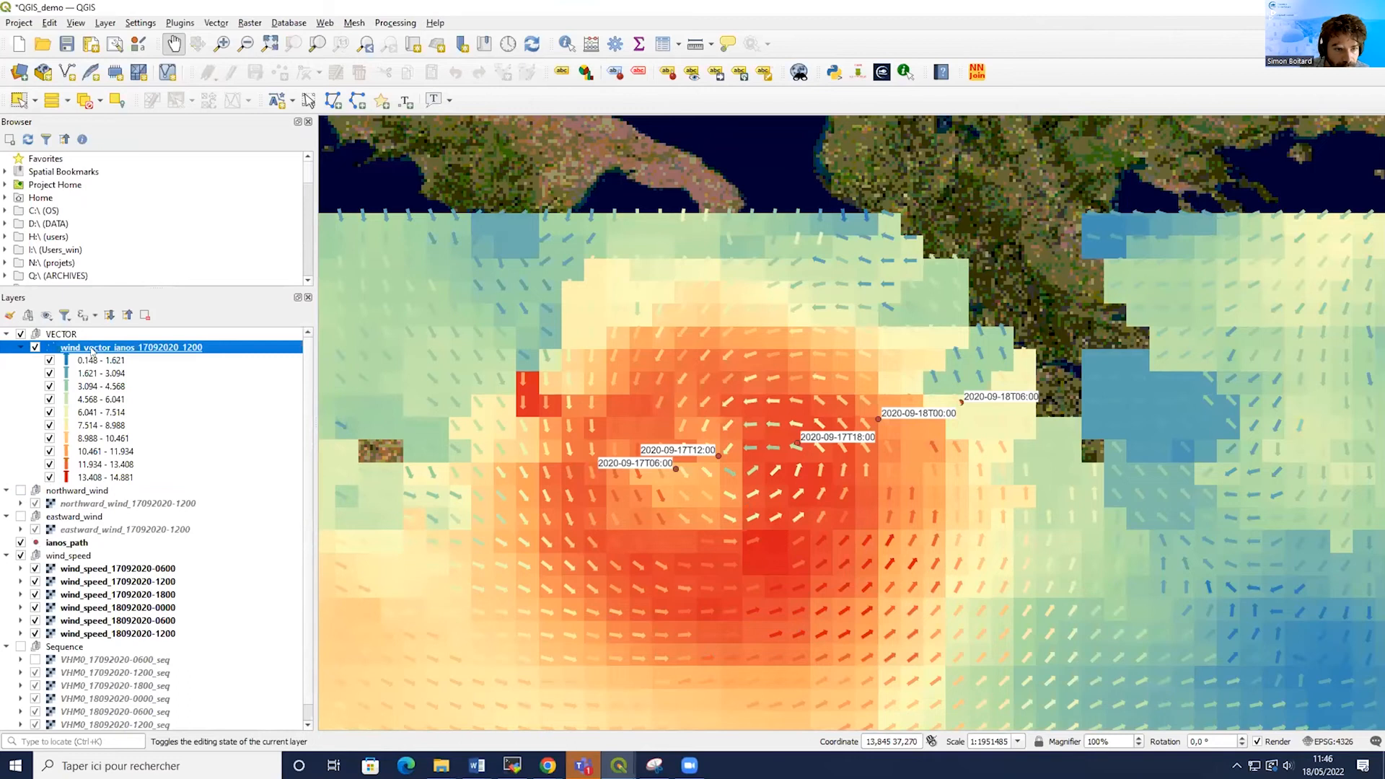
pyautogui.rightClick(92, 351)
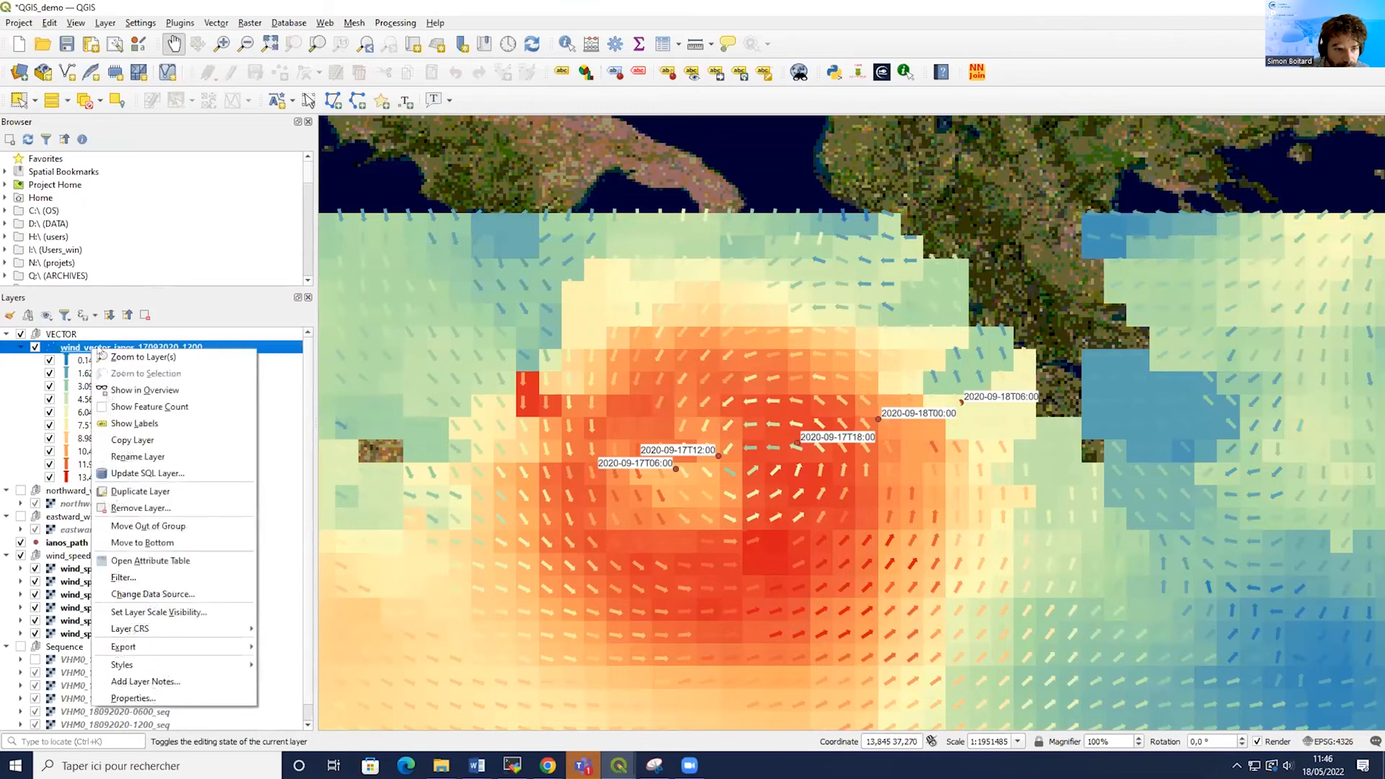
pyautogui.click(156, 697)
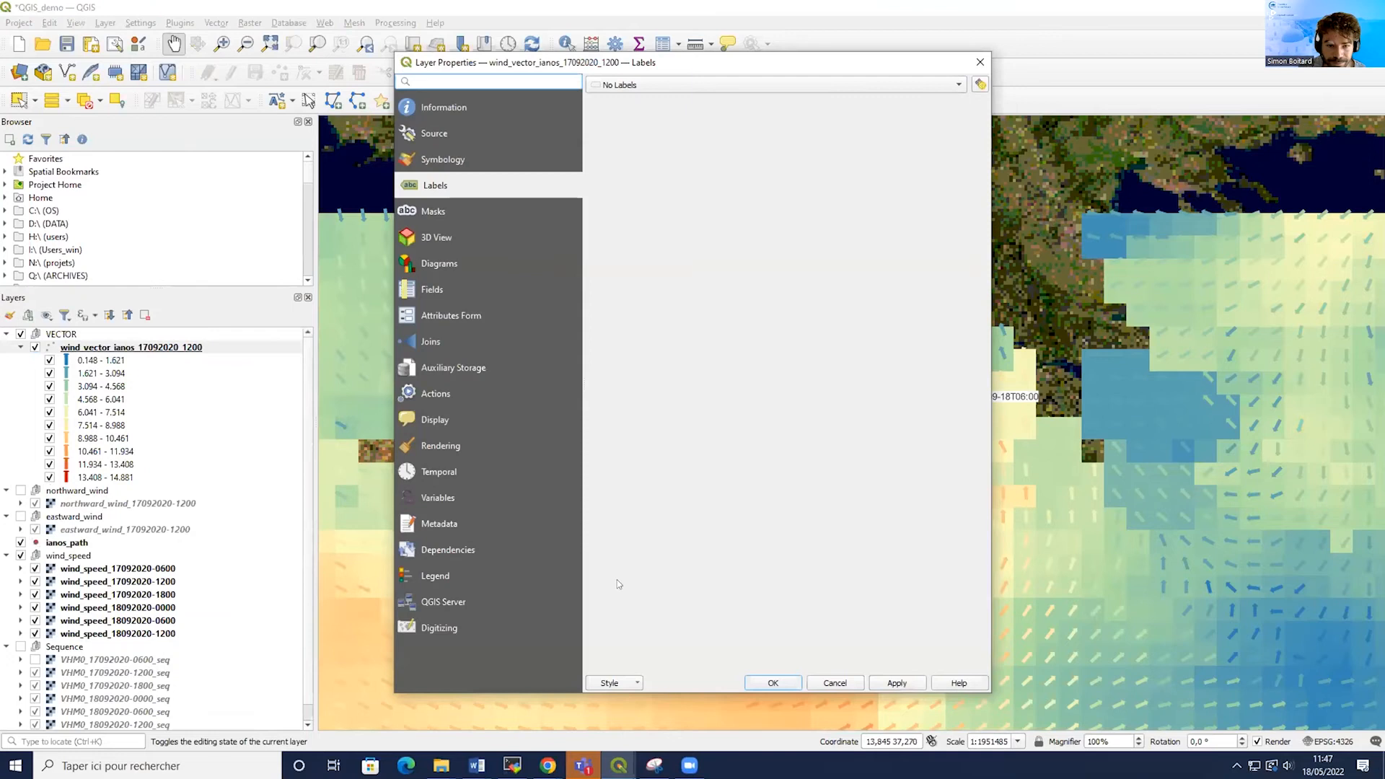
pyautogui.click(433, 159)
pyautogui.click(633, 682)
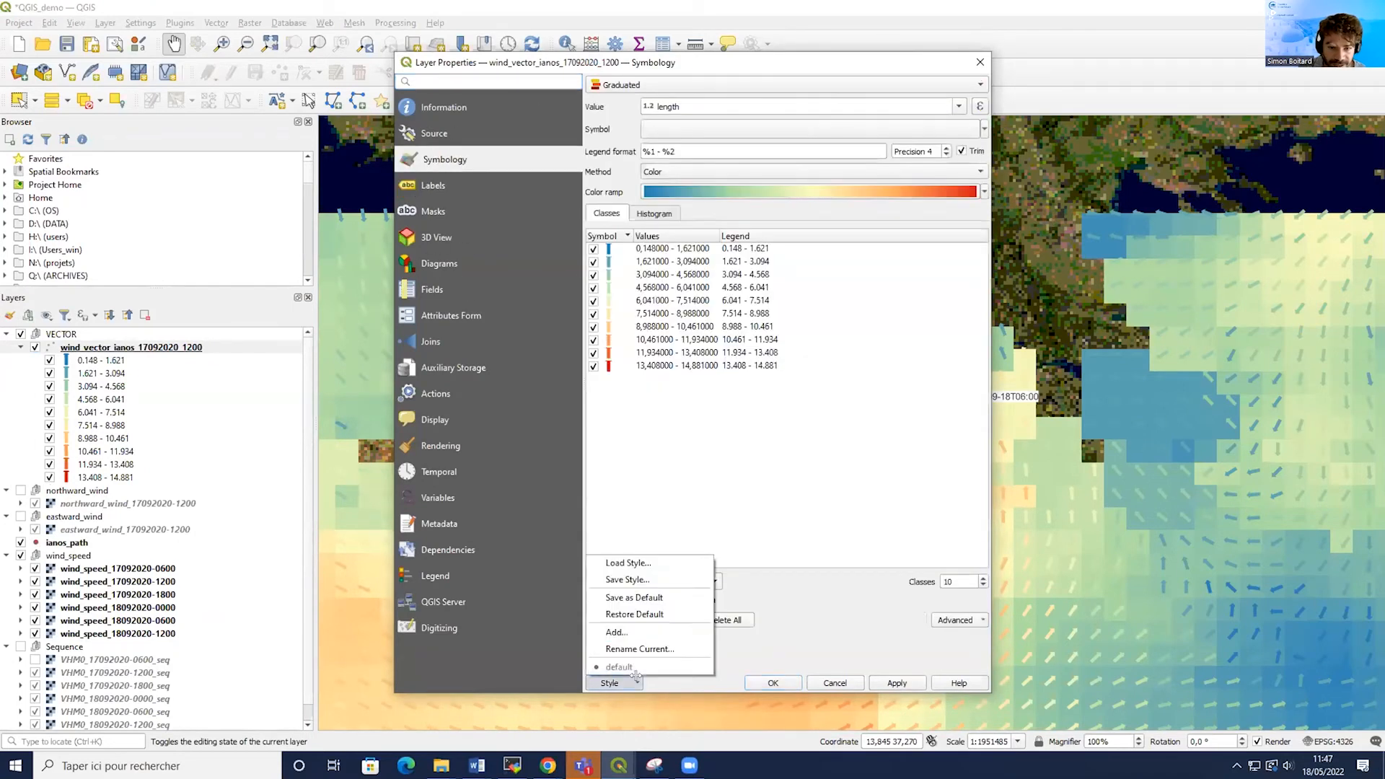
pyautogui.click(634, 557)
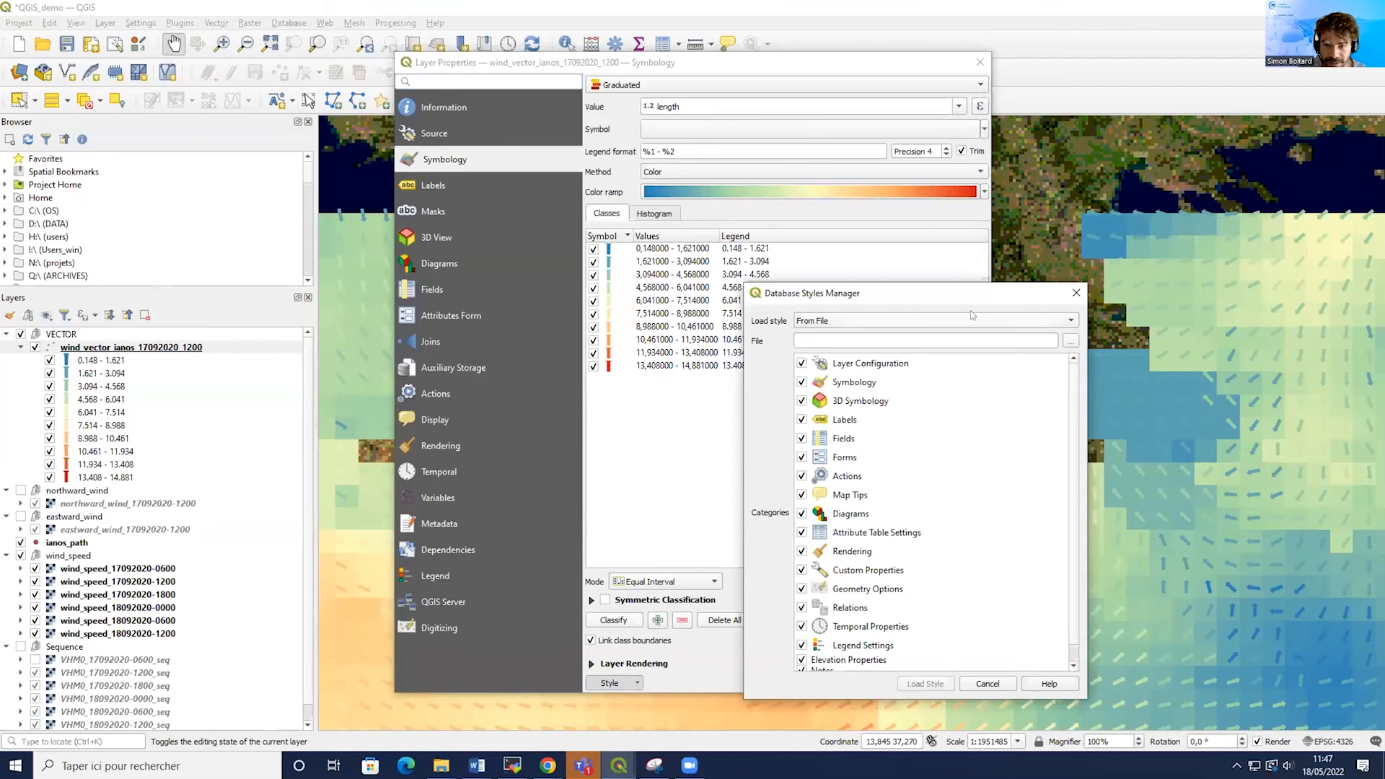
pyautogui.click(1071, 340)
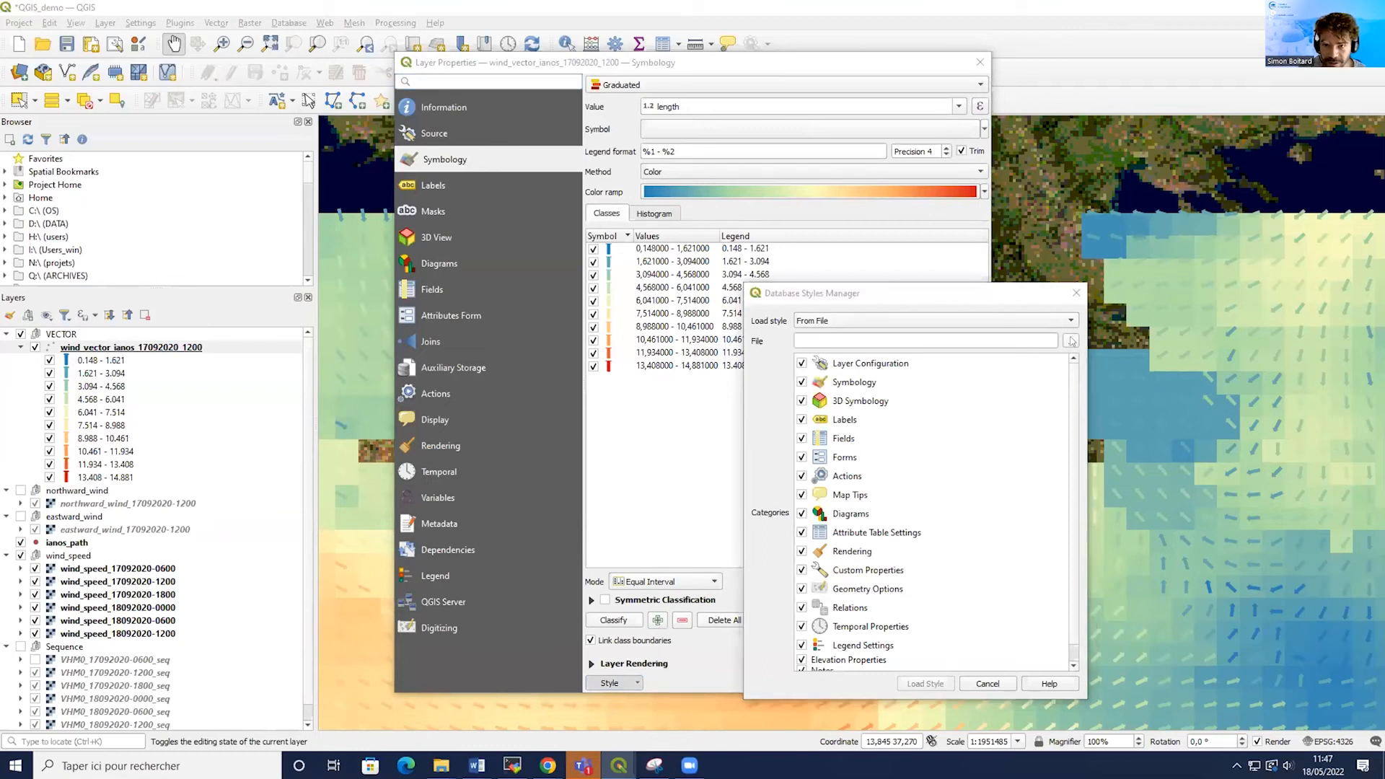
pyautogui.click(699, 406)
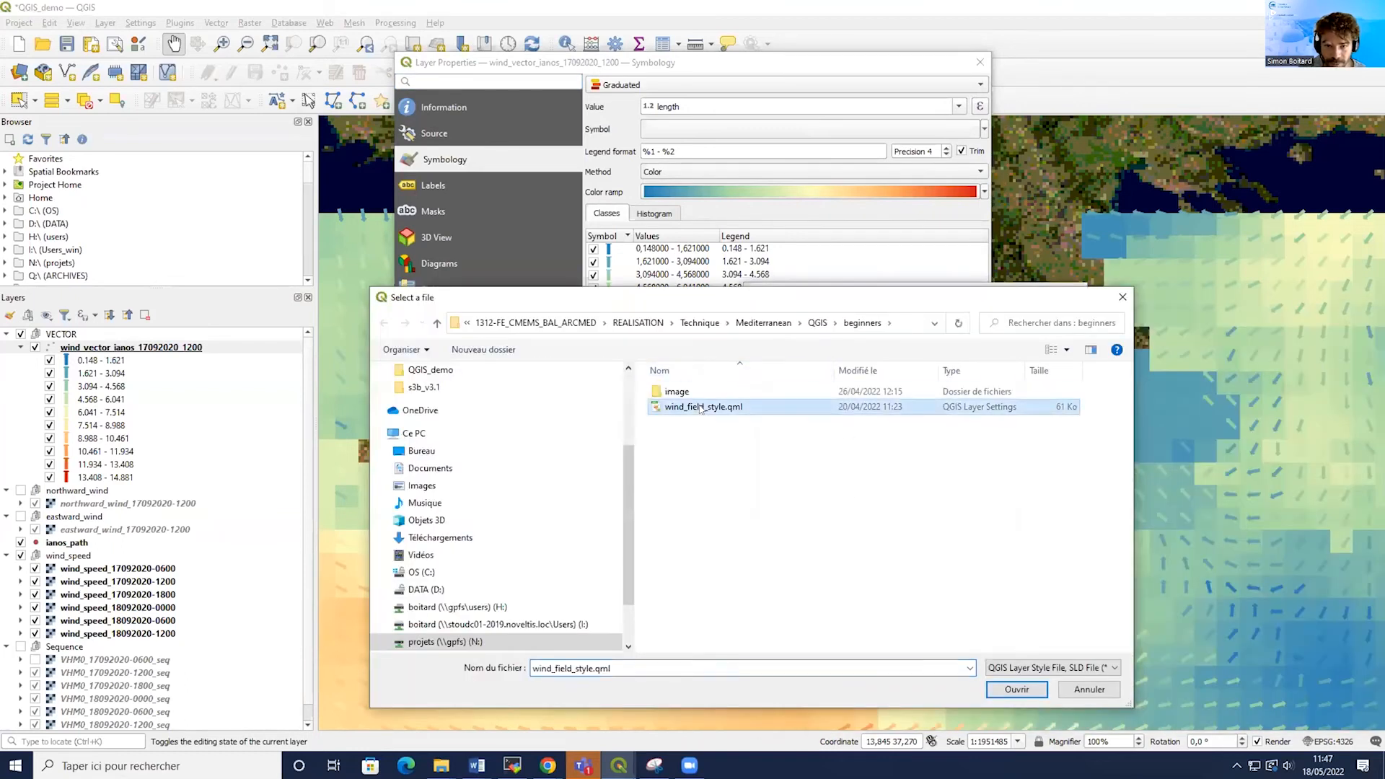
pyautogui.click(996, 688)
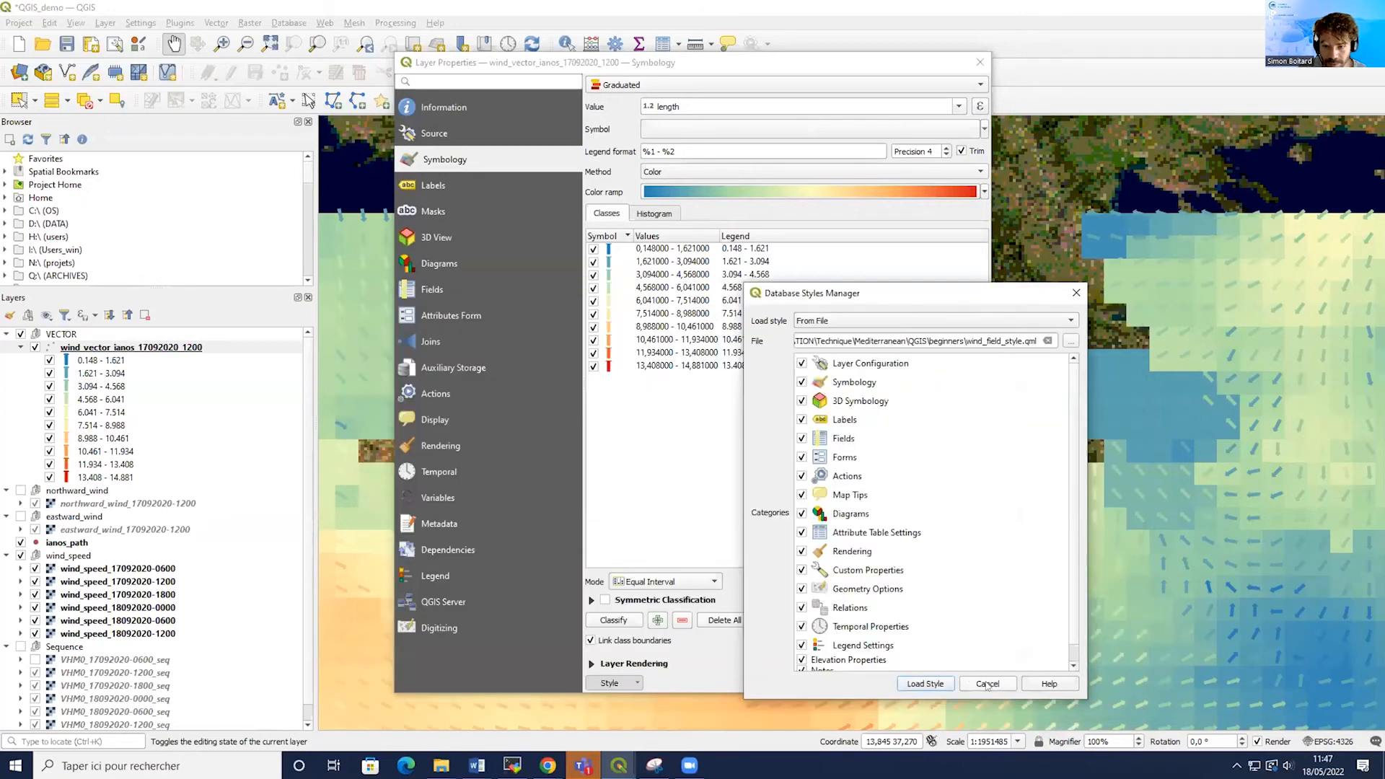
pyautogui.click(926, 684)
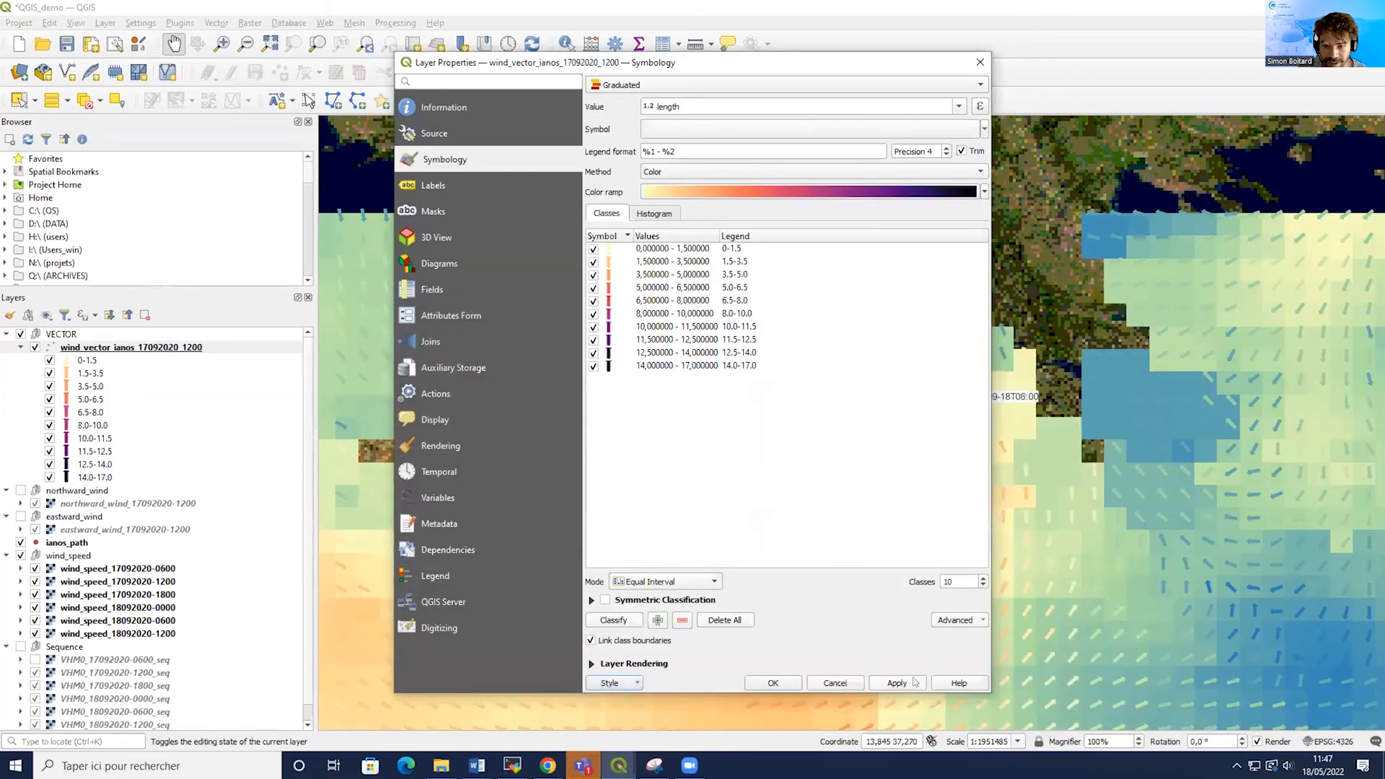
pyautogui.click(773, 682)
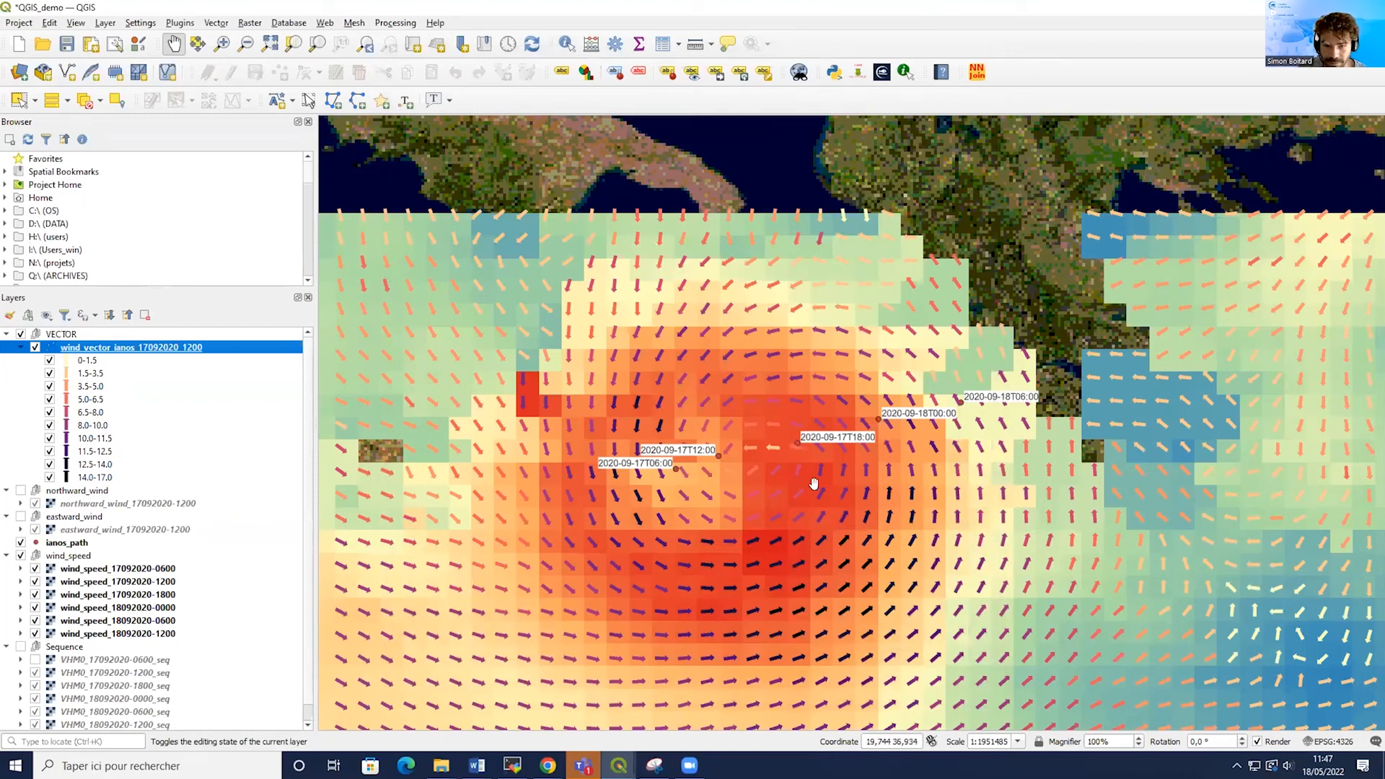
# Examine the wind speed classes in the wind vector layer's legend.
pyautogui.click(84, 479)
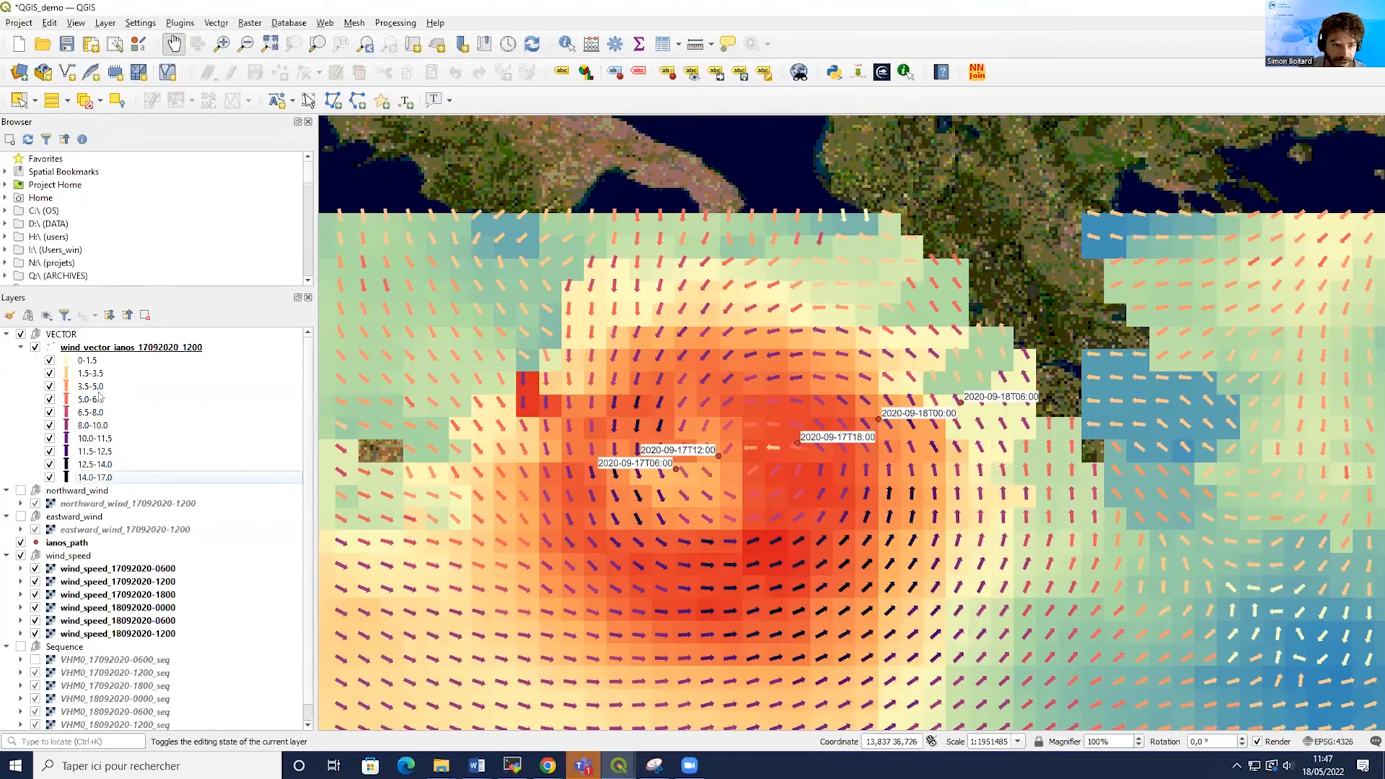
pyautogui.click(98, 464)
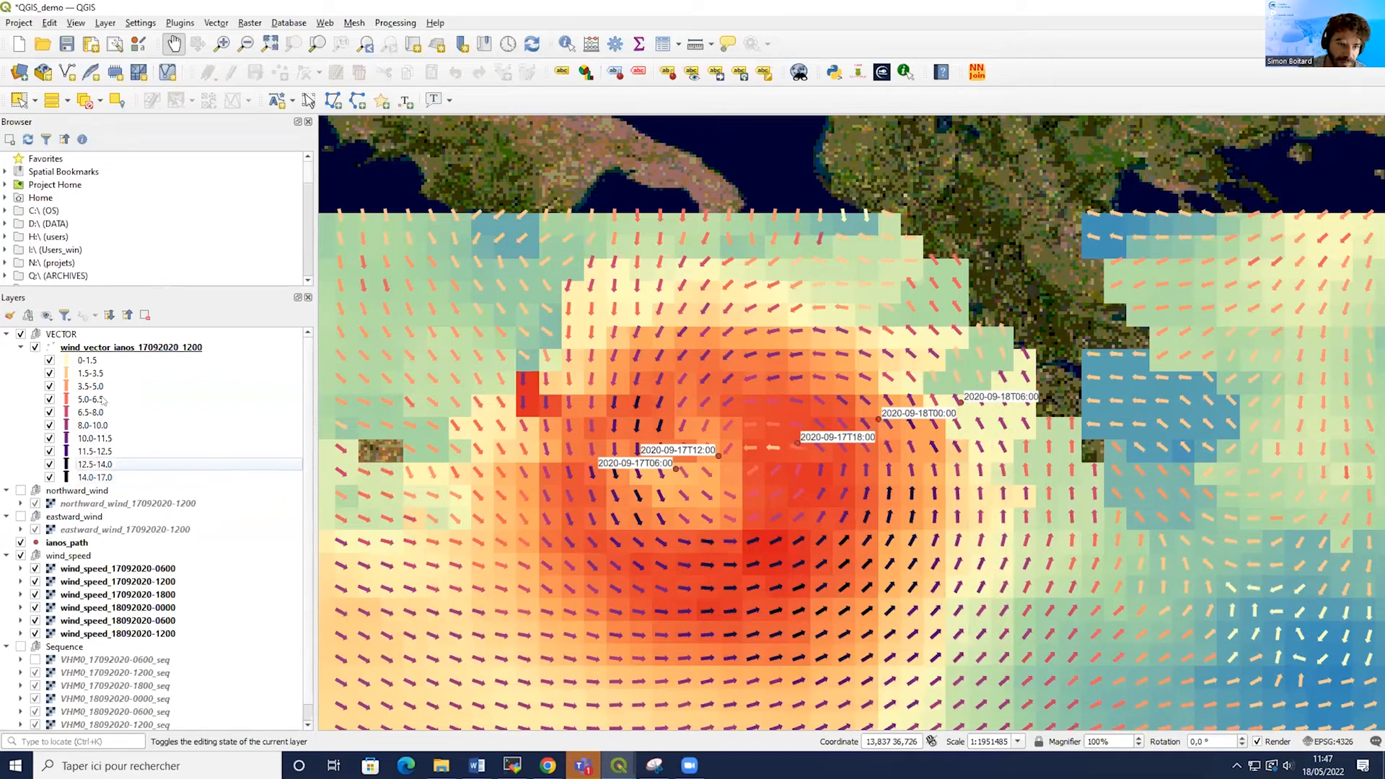
pyautogui.click(97, 475)
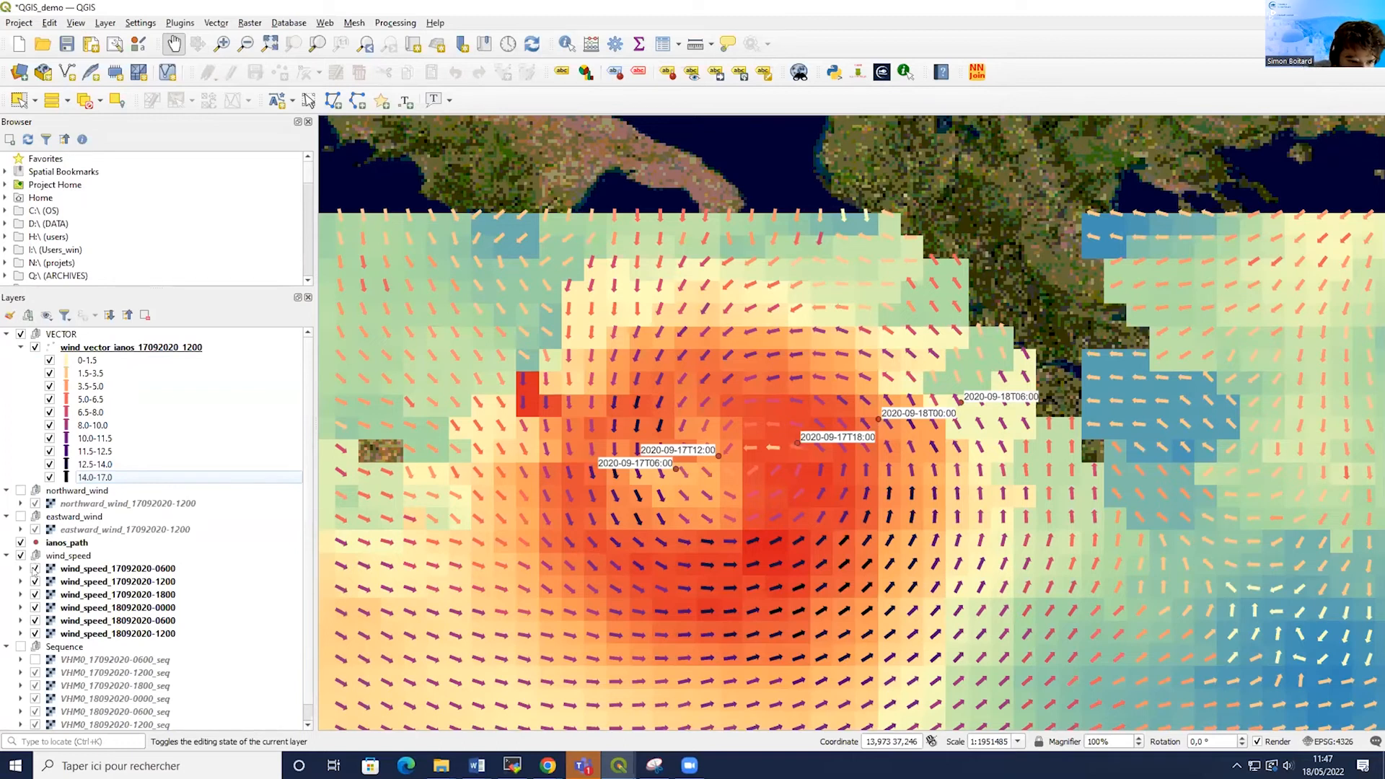
pyautogui.click(34, 569)
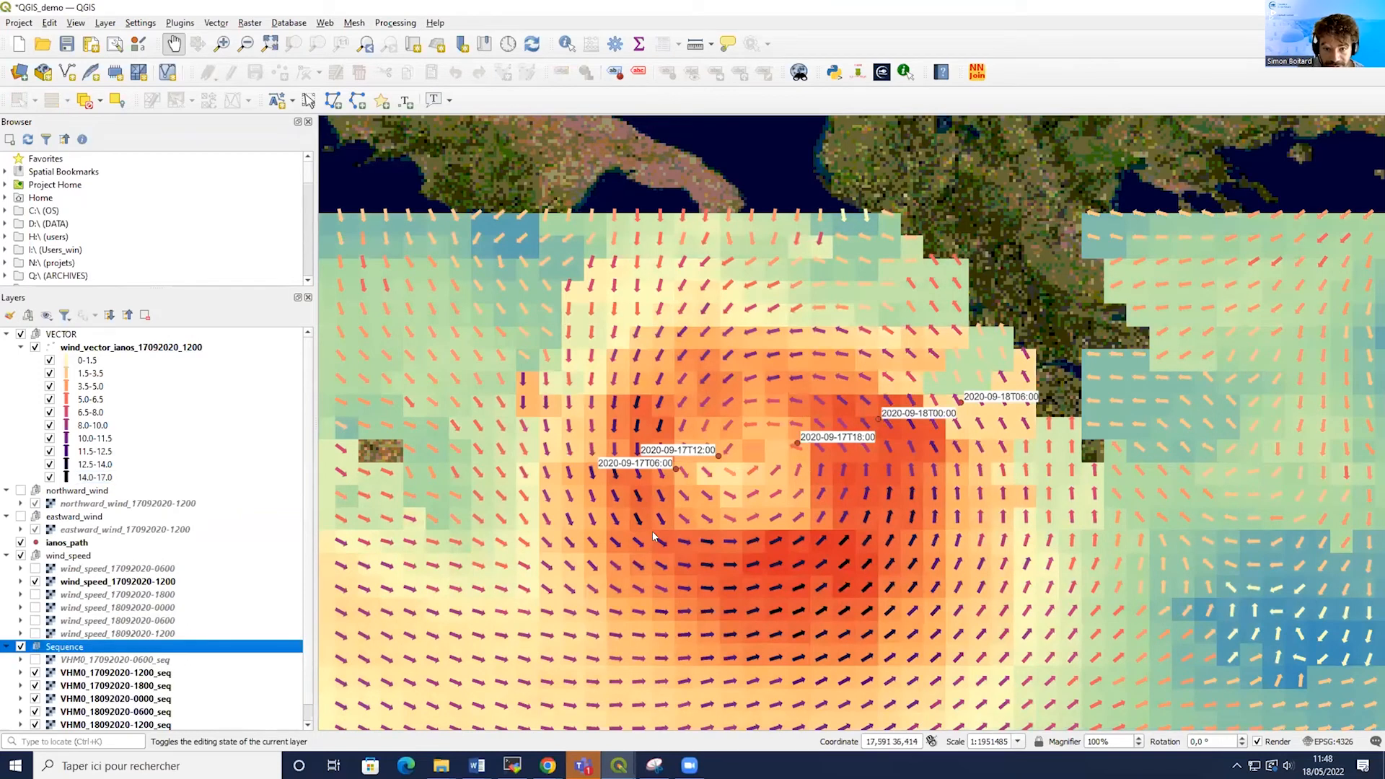
pyautogui.click(34, 581)
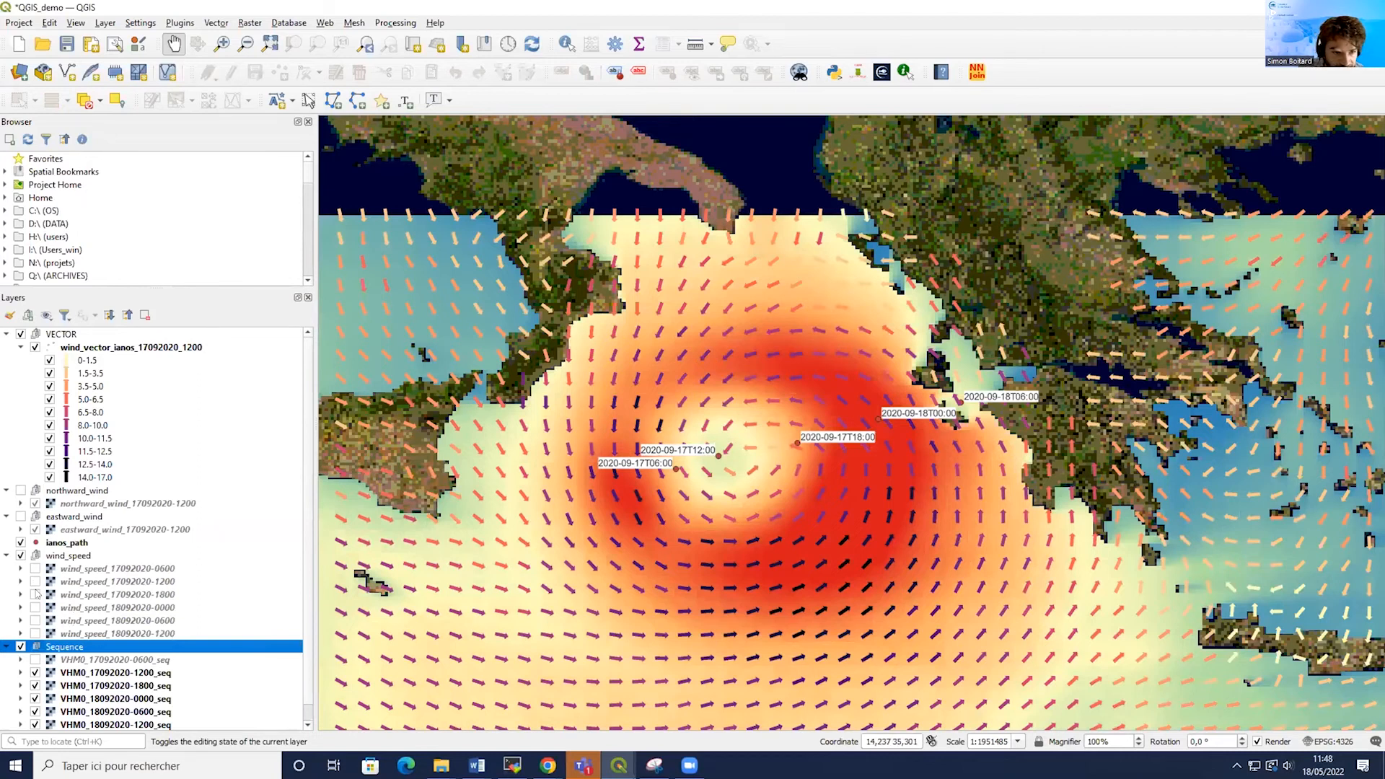
pyautogui.click(34, 582)
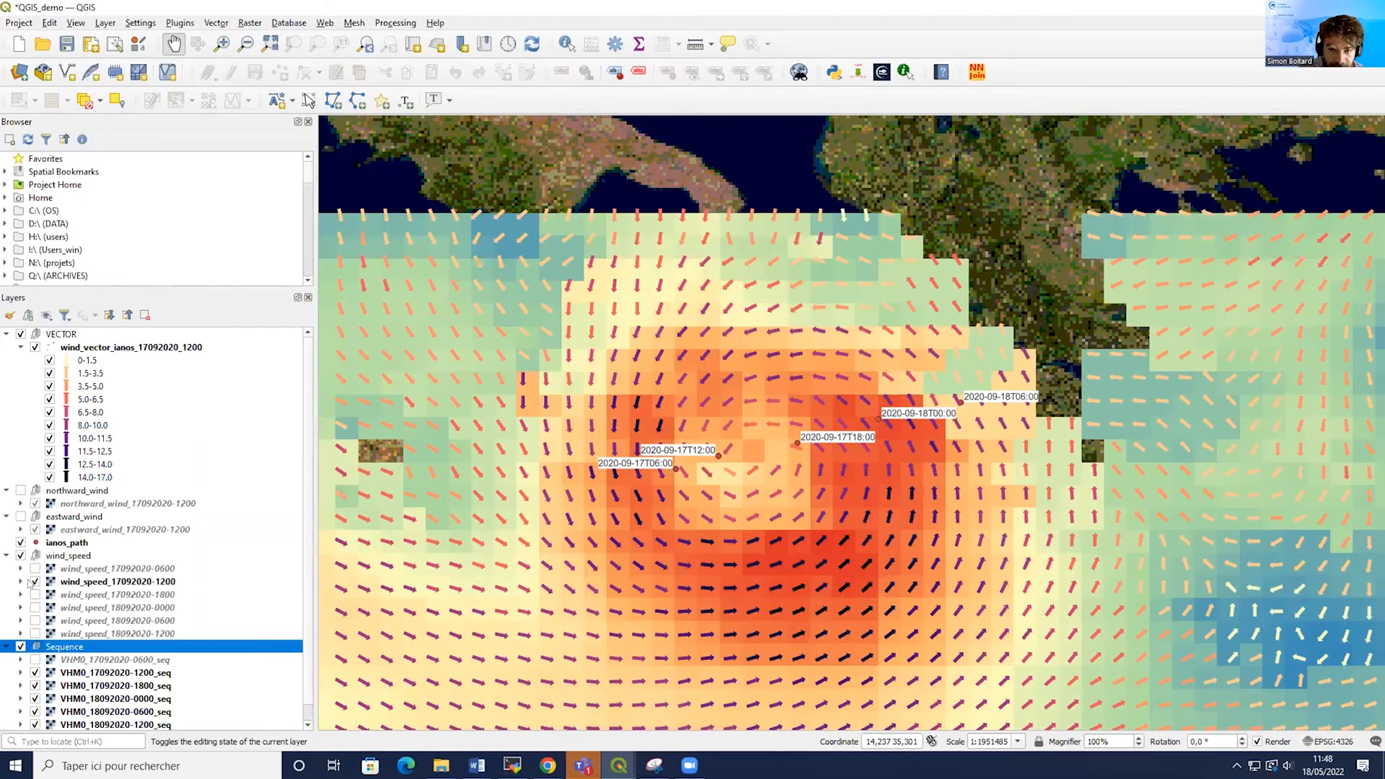
pyautogui.click(34, 582)
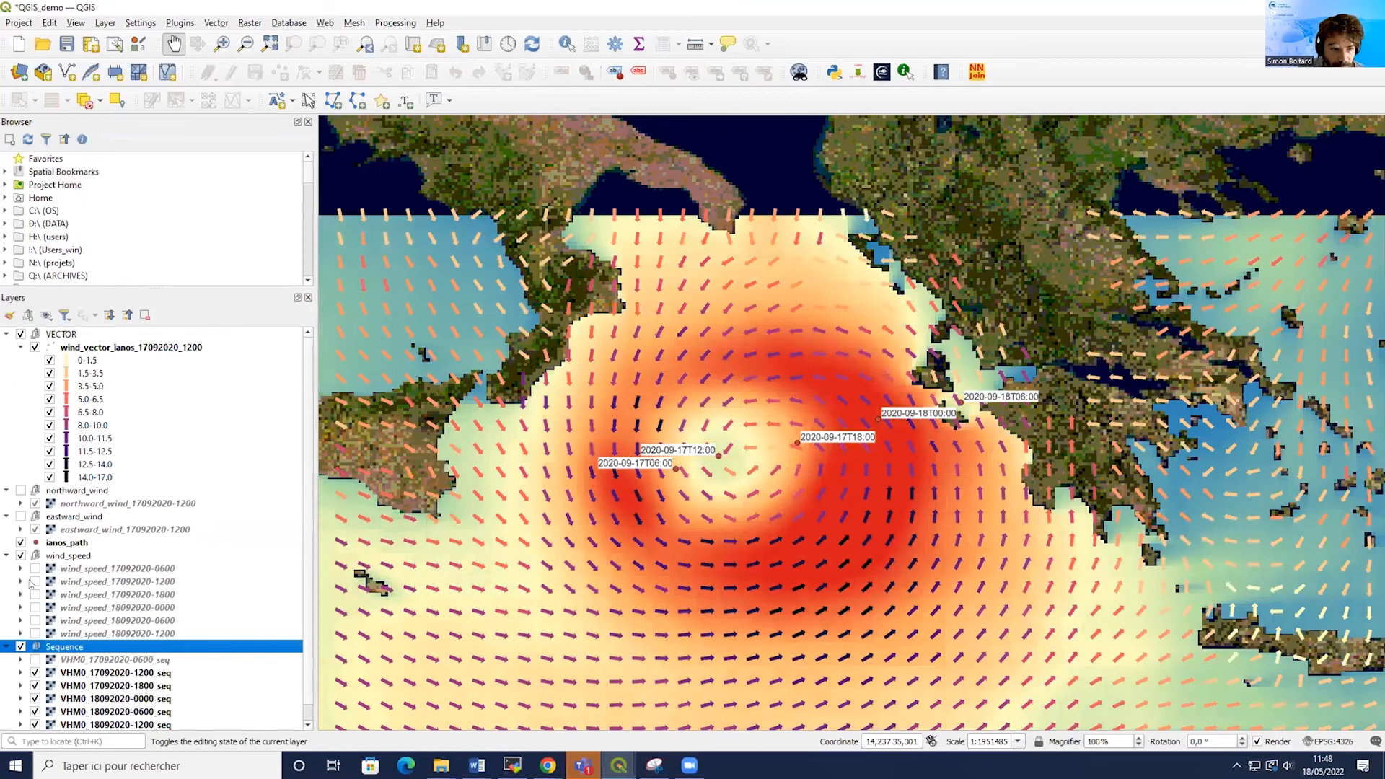
pyautogui.click(34, 582)
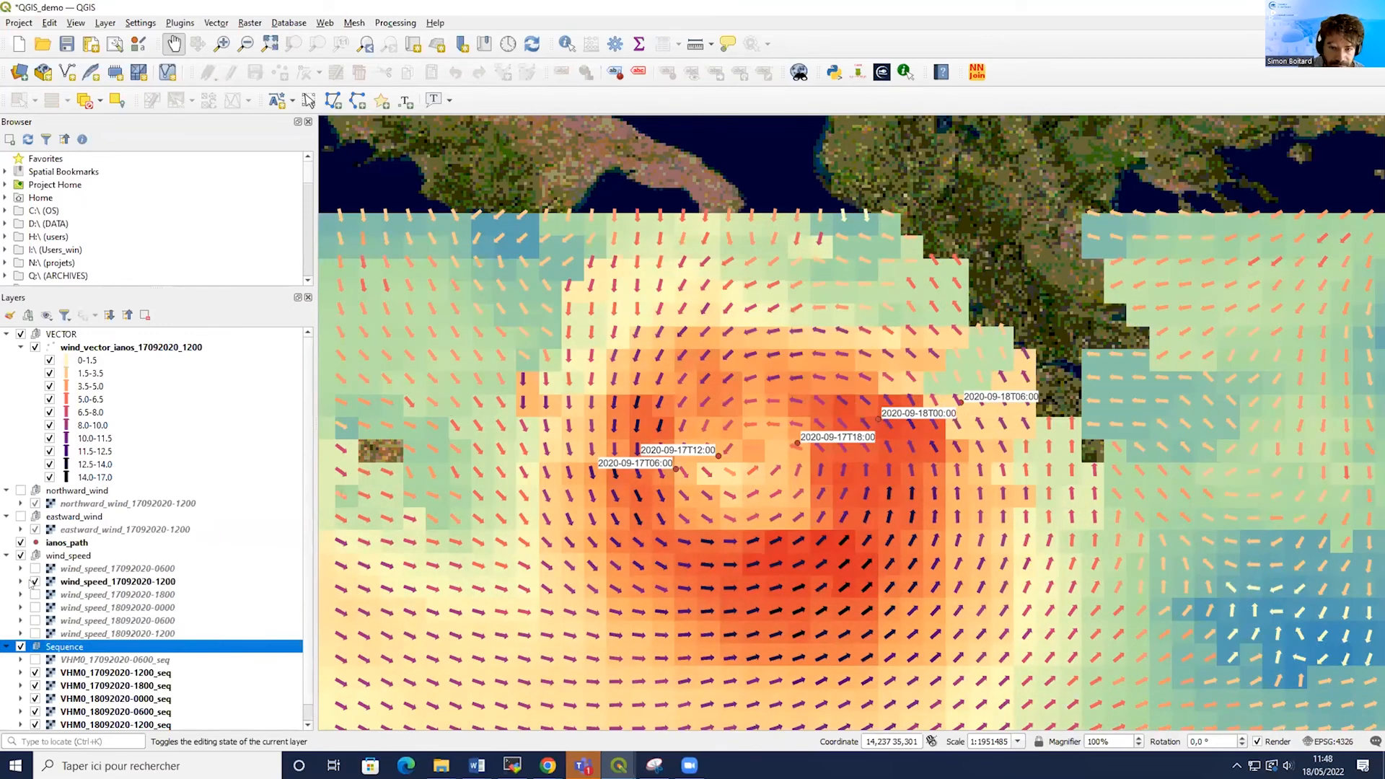
pyautogui.click(34, 582)
pyautogui.click(34, 582)
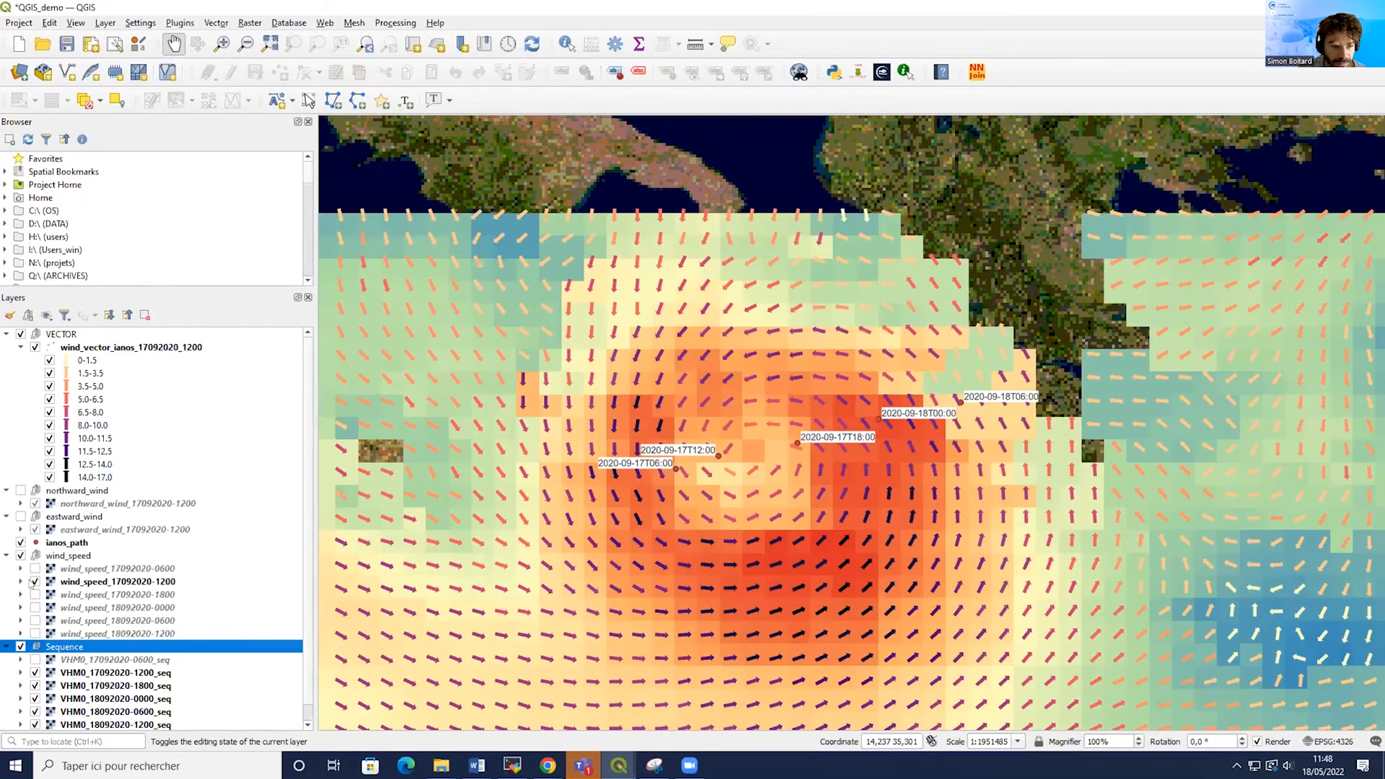